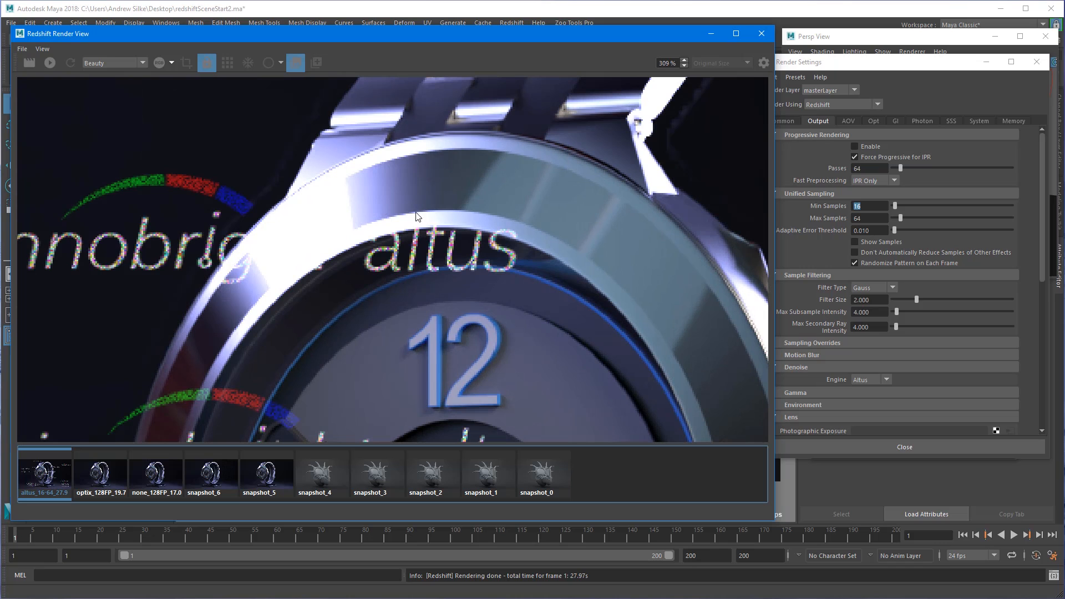
Step: Compare the stored OptiX and no-denoise snapshots of the watch and still-life renders, rendering the still life
{"action": "left_click", "coordinate": [103, 474]}
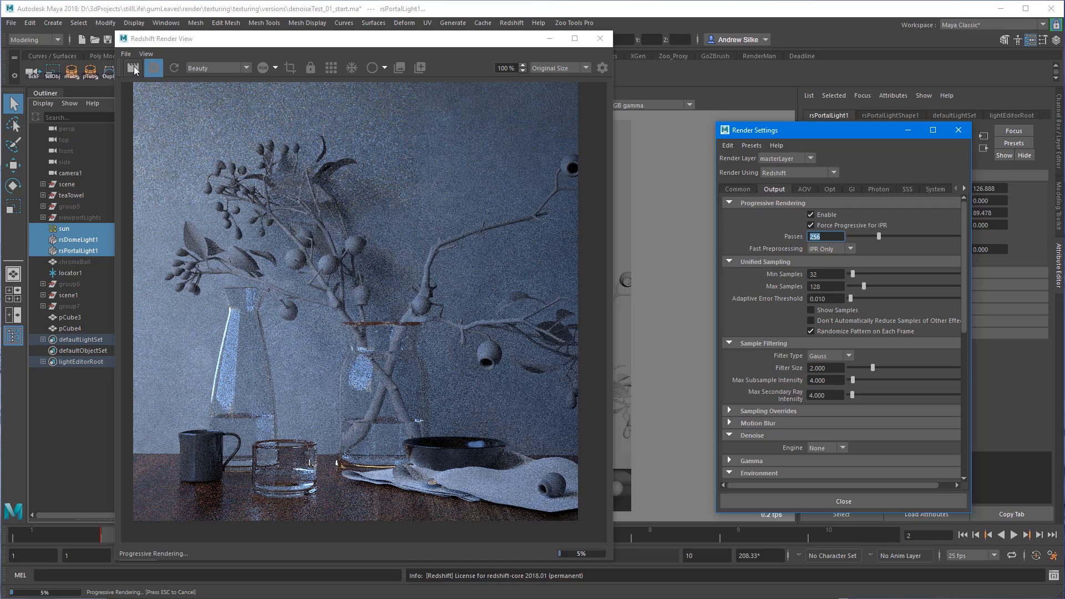
{"action": "left_click", "coordinate": [133, 68]}
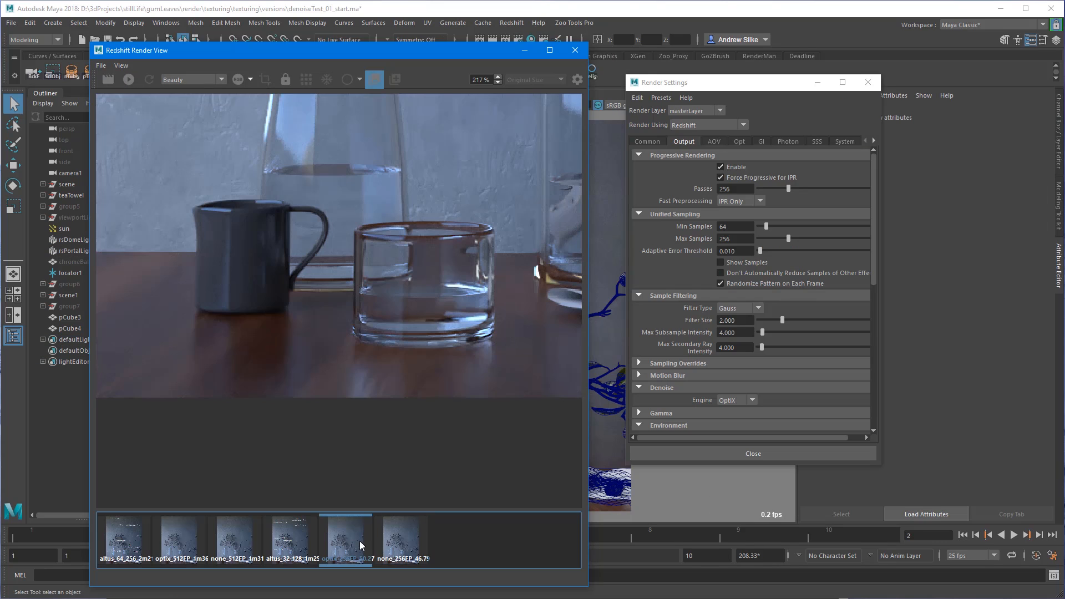
{"action": "left_click", "coordinate": [401, 538]}
{"action": "left_click", "coordinate": [356, 539]}
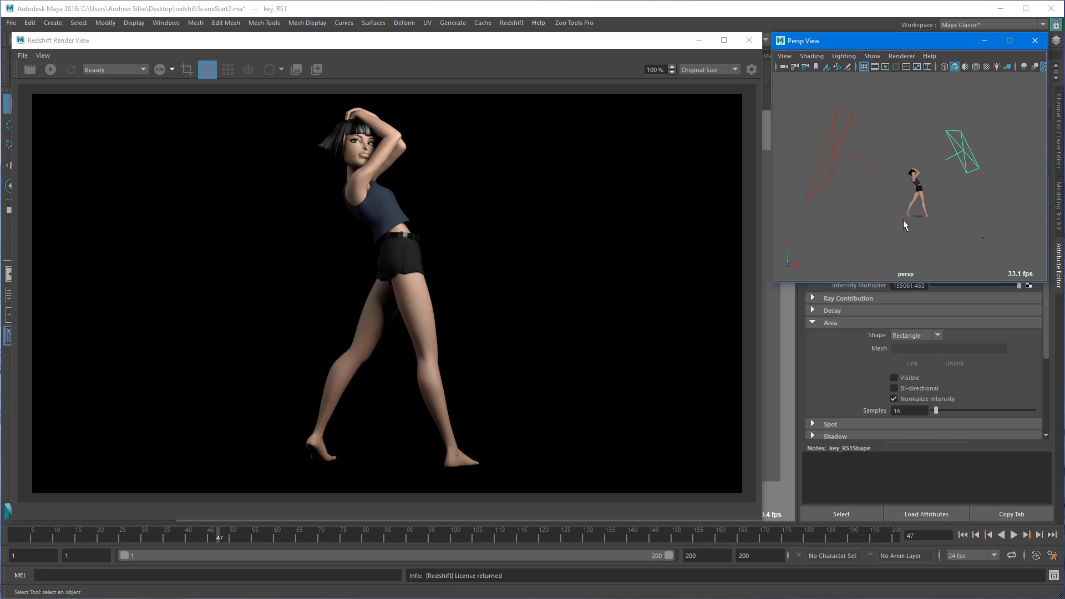
{"action": "left_click_drag", "start_coordinate": [903, 220], "coordinate": [996, 164], "text": "alt"}
{"action": "right_click_drag", "start_coordinate": [995, 163], "coordinate": [1026, 169], "text": "alt"}
{"action": "middle_click_drag", "start_coordinate": [912, 188], "coordinate": [952, 143], "text": "alt"}
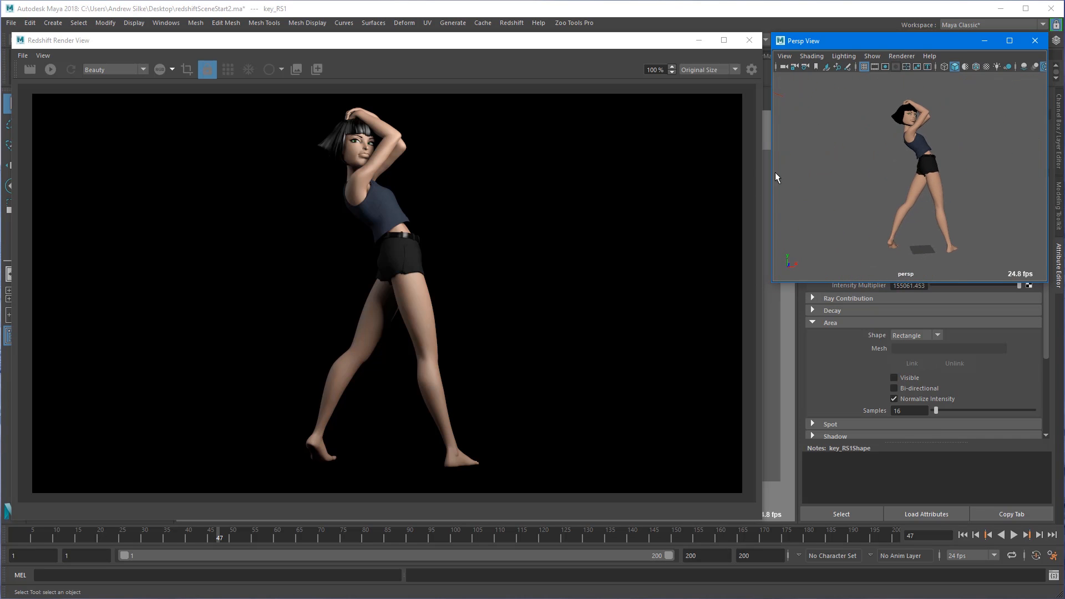
Step: Set both the primary and secondary GI engines to Brute Force in the render settings, then move the settings window out of the way
{"action": "left_click", "coordinate": [484, 12]}
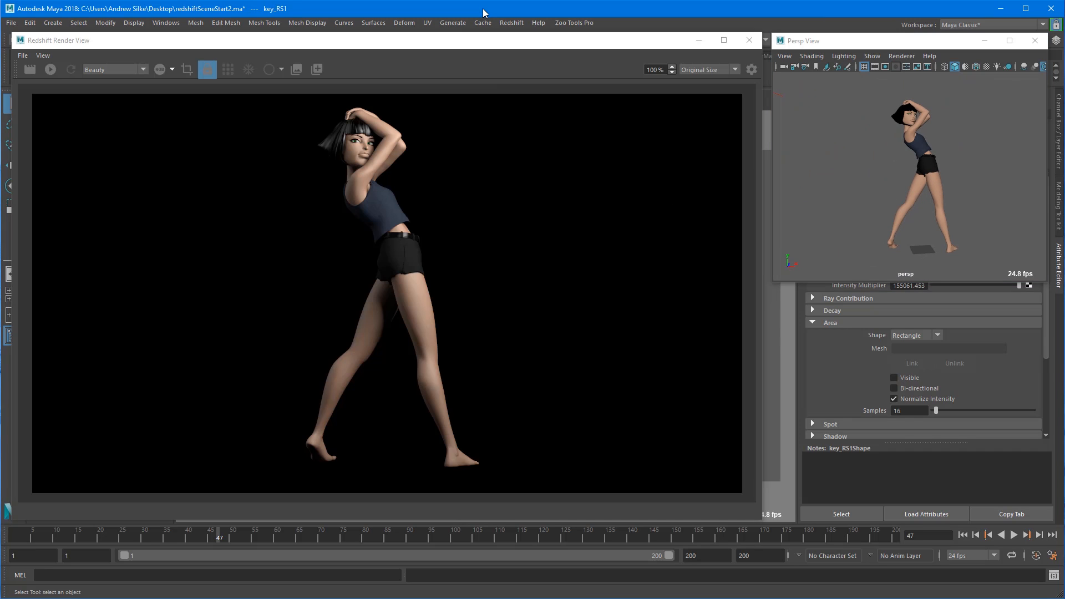
{"action": "key", "text": "alt+r"}
{"action": "left_click", "coordinate": [549, 252]}
{"action": "left_click", "coordinate": [555, 294]}
{"action": "left_click", "coordinate": [615, 266]}
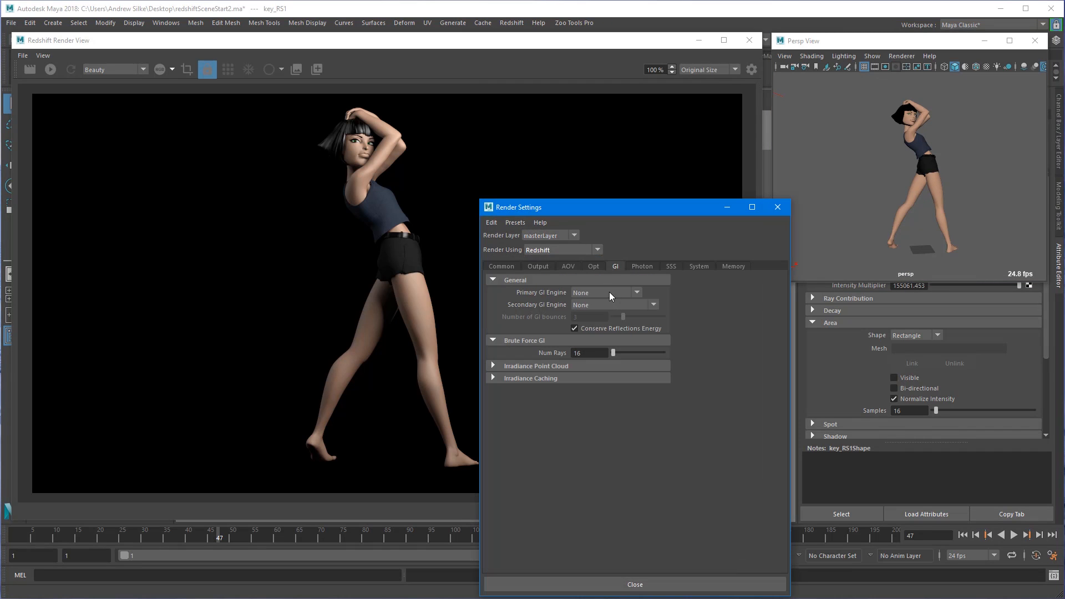
{"action": "left_click", "coordinate": [604, 339]}
{"action": "left_click", "coordinate": [605, 305]}
{"action": "left_click", "coordinate": [602, 352]}
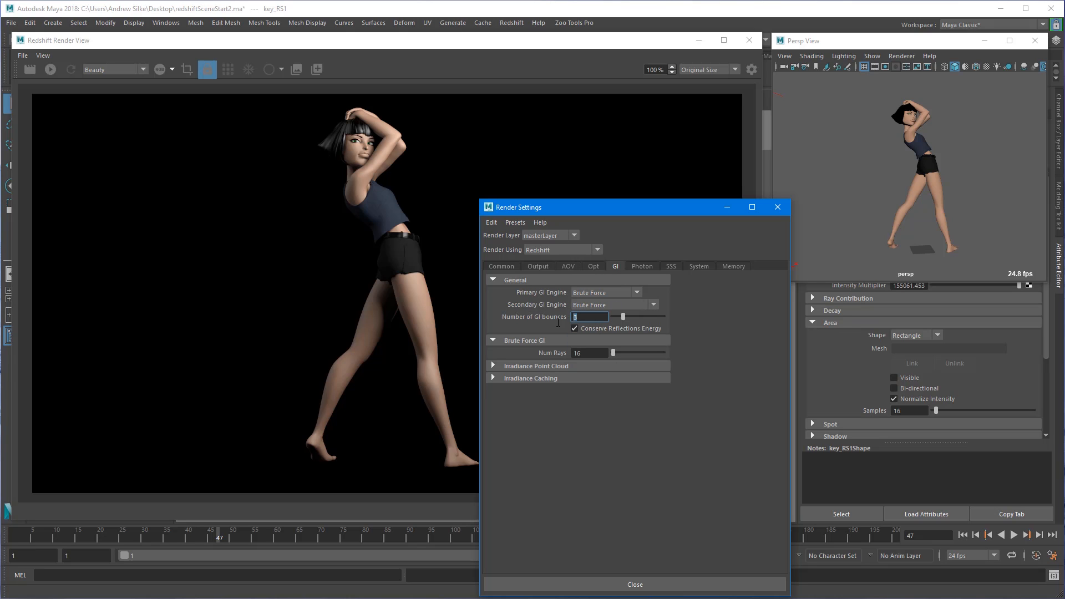
{"action": "left_click_drag", "start_coordinate": [568, 212], "coordinate": [1064, 212]}
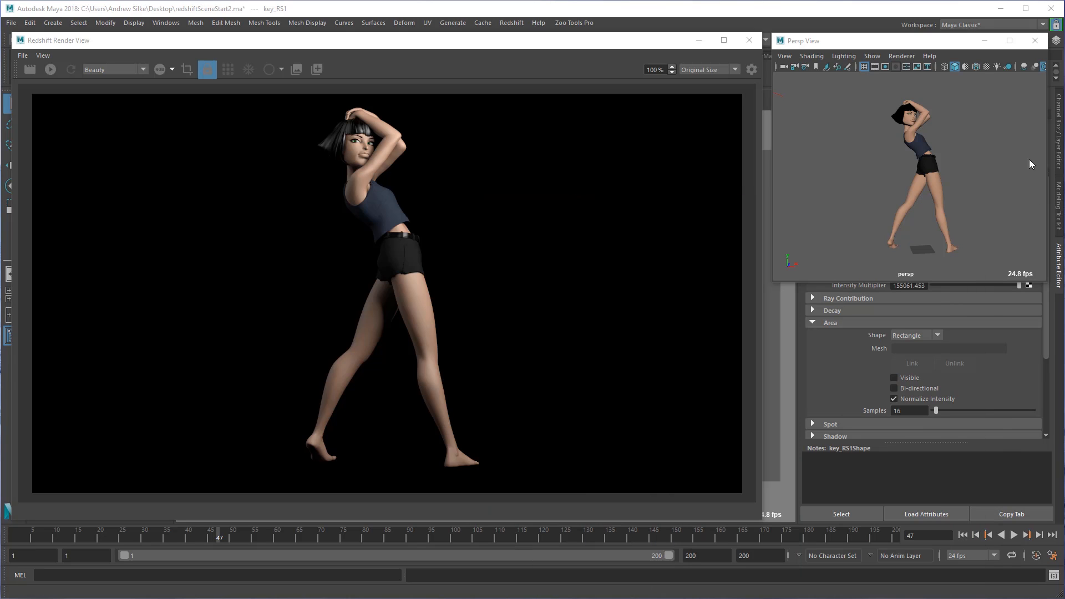
Step: Start the live IPR render and move the selected key area light closer to the figure in the perspective view
{"action": "left_click", "coordinate": [50, 69]}
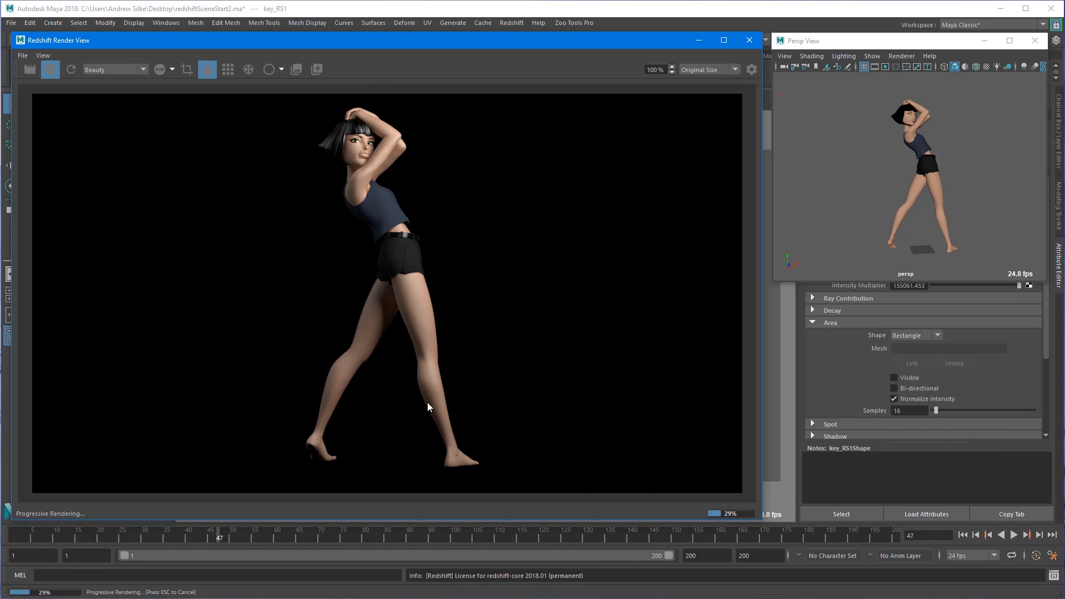
{"action": "right_click_drag", "start_coordinate": [913, 120], "coordinate": [946, 160], "text": "alt"}
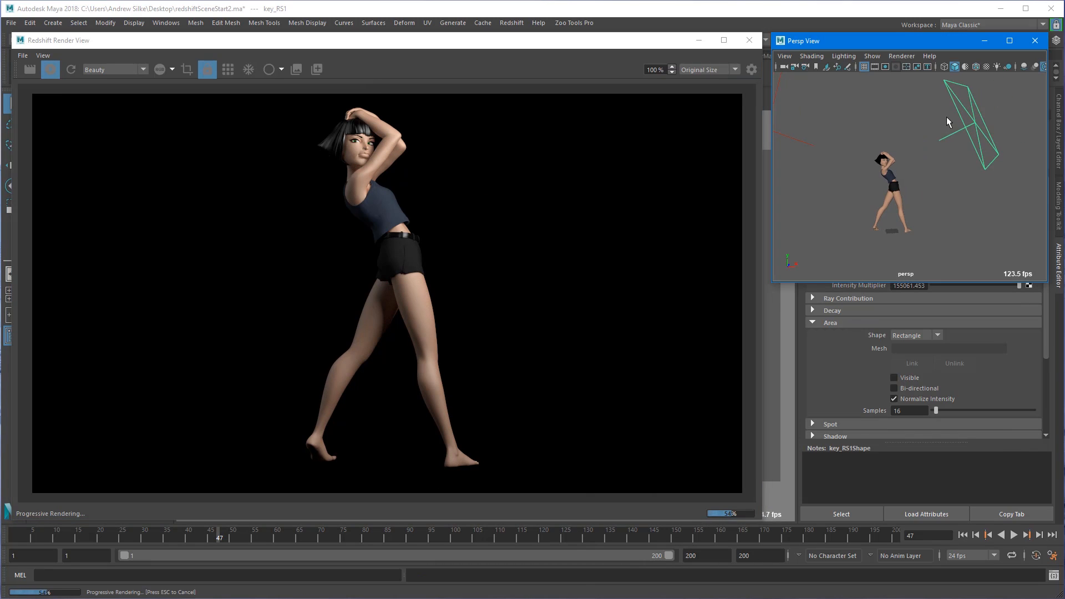
{"action": "left_click_drag", "start_coordinate": [960, 139], "coordinate": [971, 144], "text": "alt"}
{"action": "key", "text": "w"}
{"action": "left_click_drag", "start_coordinate": [883, 164], "coordinate": [958, 176], "text": "alt"}
{"action": "left_click_drag", "start_coordinate": [995, 130], "coordinate": [925, 163]}
{"action": "left_click_drag", "start_coordinate": [888, 189], "coordinate": [918, 166], "text": "alt"}
{"action": "key", "text": "e"}
{"action": "key", "text": "w"}
{"action": "left_click_drag", "start_coordinate": [915, 228], "coordinate": [892, 224], "text": "alt"}
{"action": "middle_click_drag", "start_coordinate": [892, 224], "coordinate": [862, 226]}
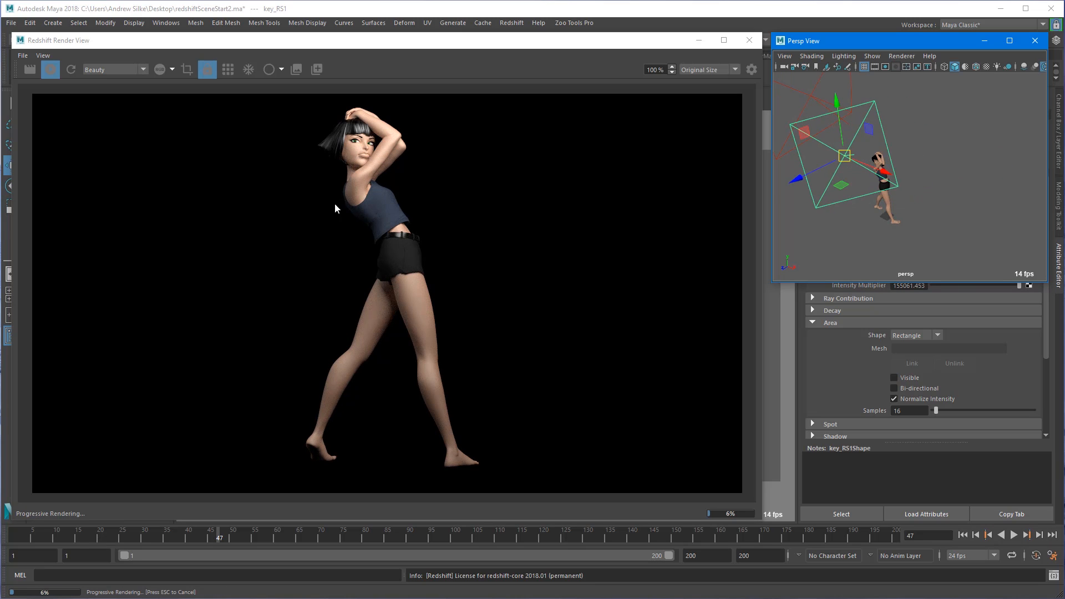
Step: Rotate the key area light around the figure's vertical-ring axis to change its tilt in the live render
{"action": "left_click_drag", "start_coordinate": [876, 199], "coordinate": [936, 196], "text": "alt"}
{"action": "key", "text": "e"}
{"action": "left_click_drag", "start_coordinate": [913, 151], "coordinate": [930, 172]}
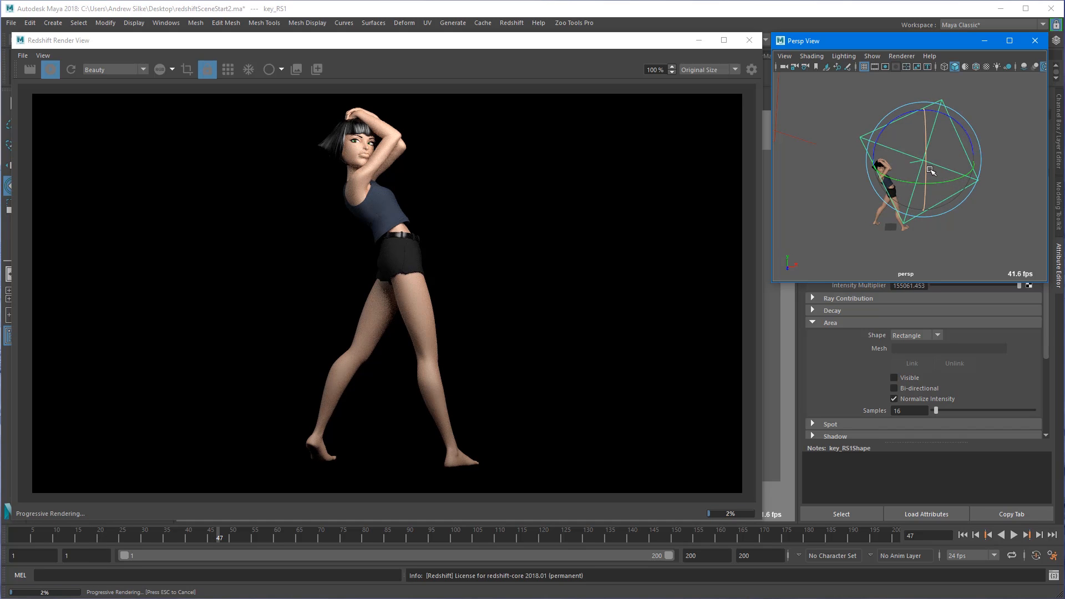
Step: Preview the animation in the live render at frame 33 and frame 54, shifting the floating windows for a clear view
{"action": "left_click_drag", "start_coordinate": [223, 538], "coordinate": [156, 537]}
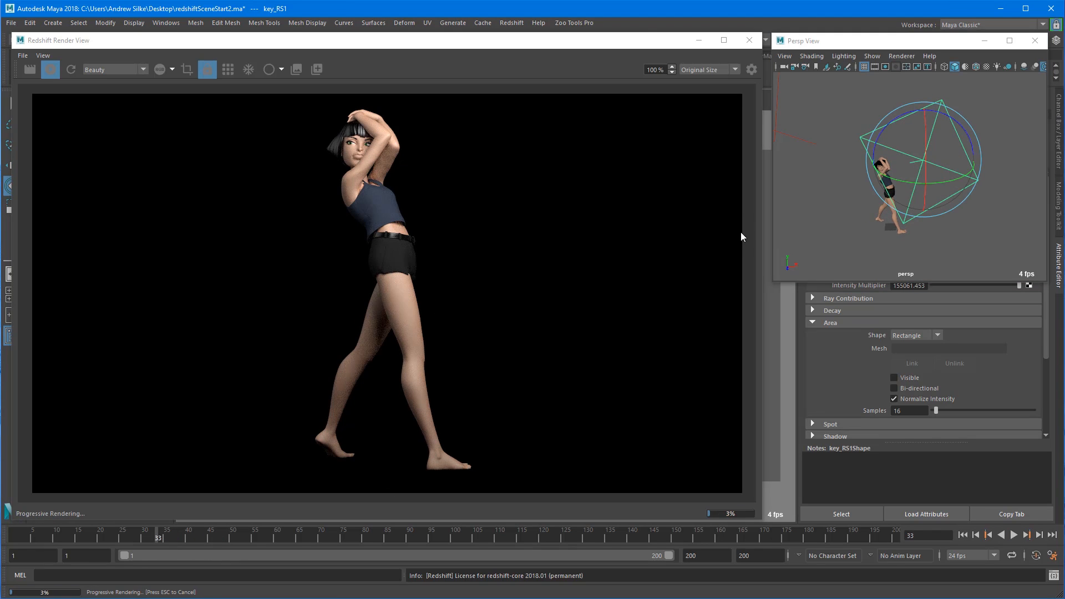
{"action": "left_click_drag", "start_coordinate": [919, 44], "coordinate": [922, 47]}
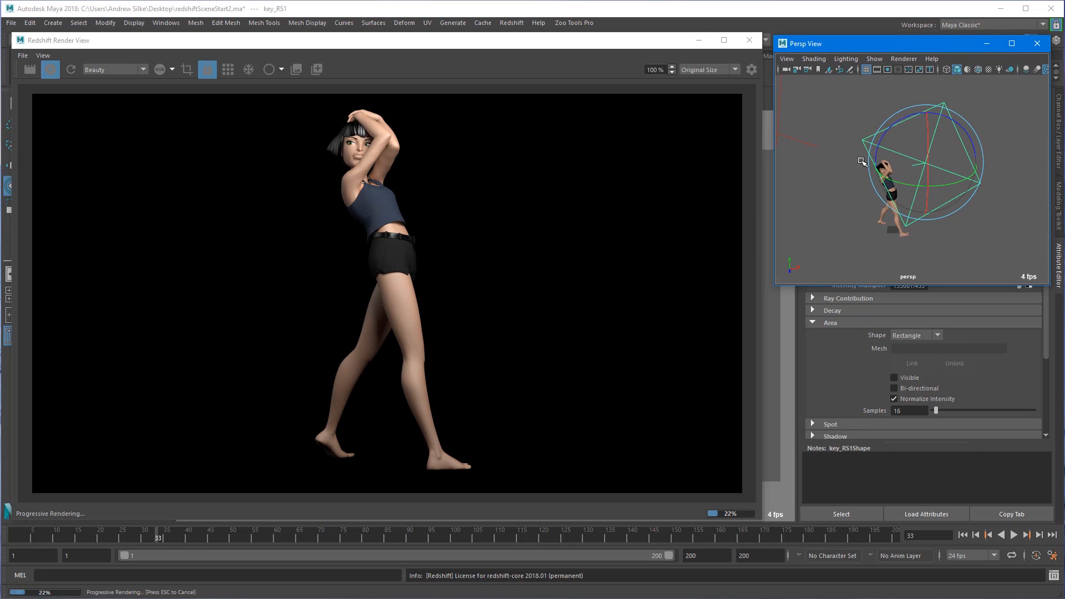
{"action": "left_click", "coordinate": [779, 472]}
{"action": "mouse_move", "coordinate": [638, 42]}
{"action": "left_mouse_down"}
{"action": "mouse_move", "coordinate": [133, 105]}
{"action": "mouse_move", "coordinate": [107, 137]}
{"action": "mouse_move", "coordinate": [628, 33]}
{"action": "left_mouse_up"}
{"action": "left_click_drag", "start_coordinate": [169, 536], "coordinate": [250, 542]}
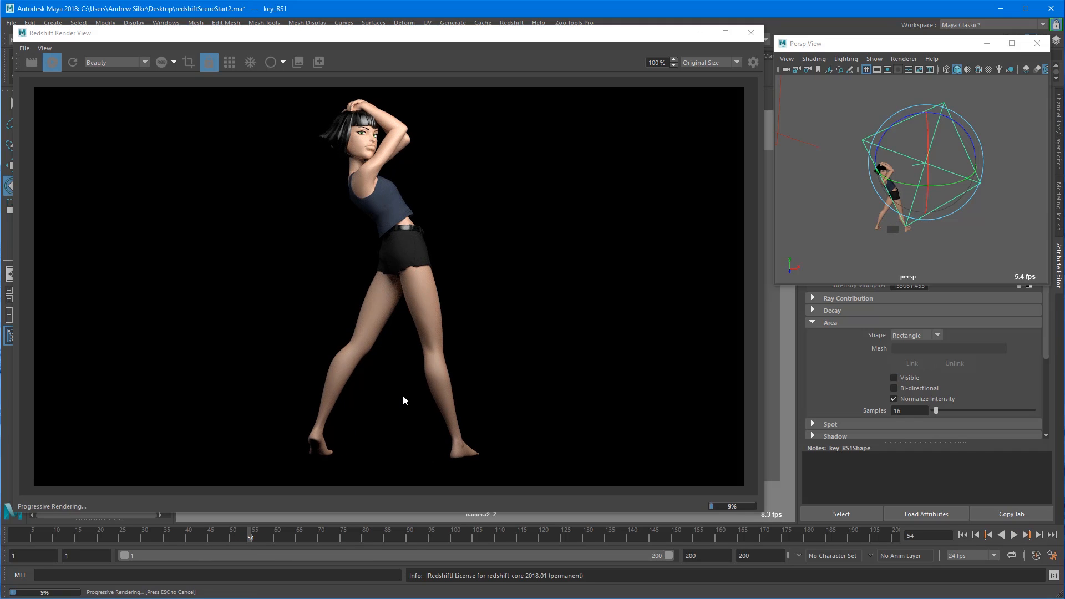
Step: Set the render view's IPR undersampling to 2 and scrub the animation to frame 51
{"action": "left_click", "coordinate": [45, 48]}
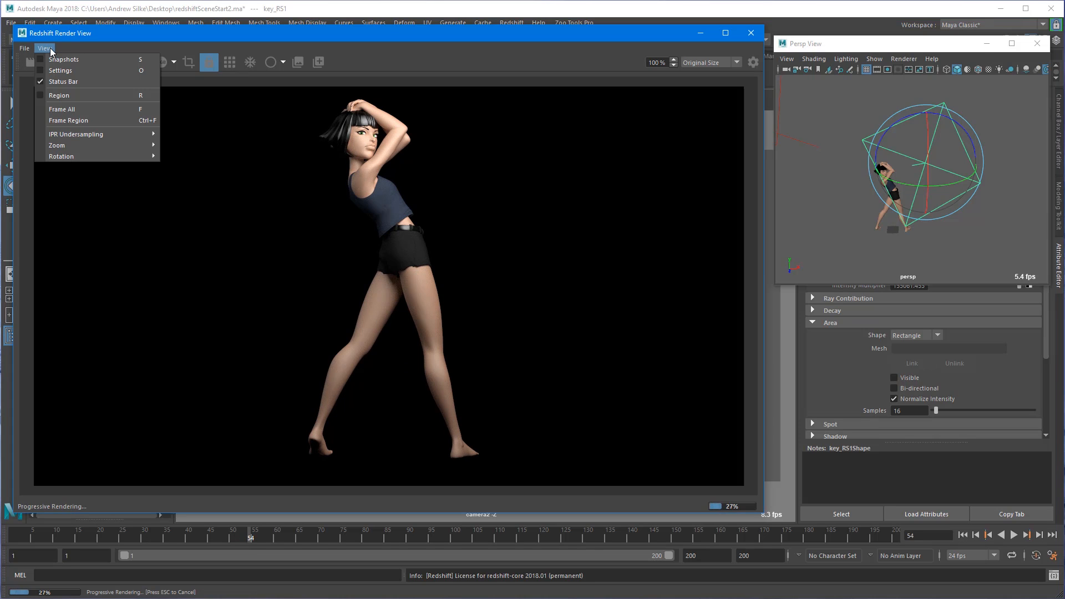
{"action": "mouse_move", "coordinate": [65, 135]}
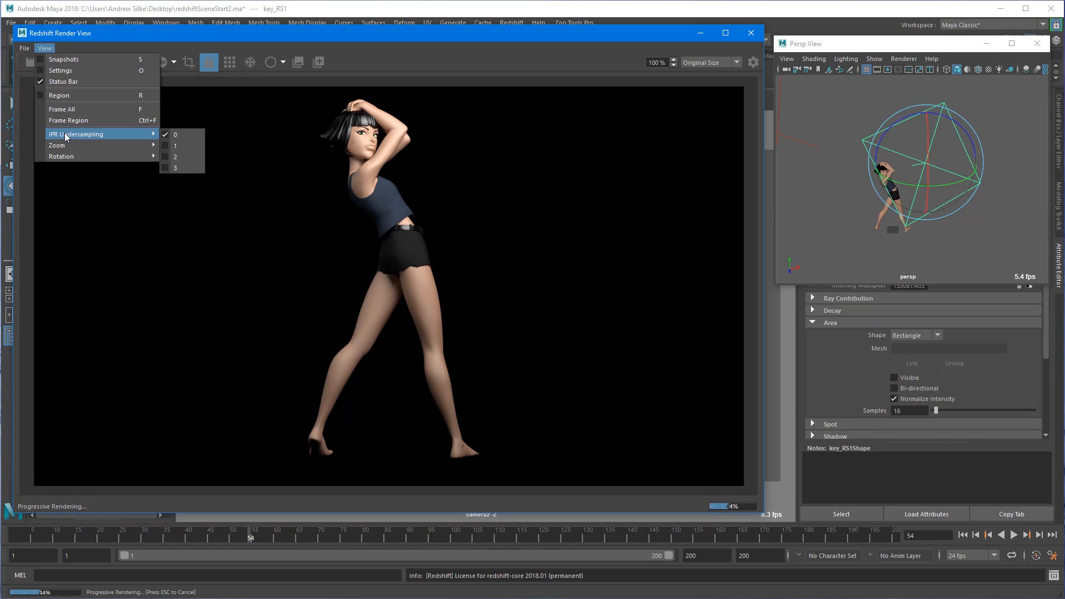
{"action": "left_click", "coordinate": [175, 157]}
{"action": "left_click", "coordinate": [228, 535]}
{"action": "mouse_move", "coordinate": [243, 539]}
{"action": "left_mouse_down"}
{"action": "mouse_move", "coordinate": [323, 540]}
{"action": "mouse_move", "coordinate": [237, 537]}
{"action": "left_mouse_up"}
Step: Set the render view's IPR undersampling to 3 and scrub the animation to frame 59
{"action": "left_click", "coordinate": [43, 49]}
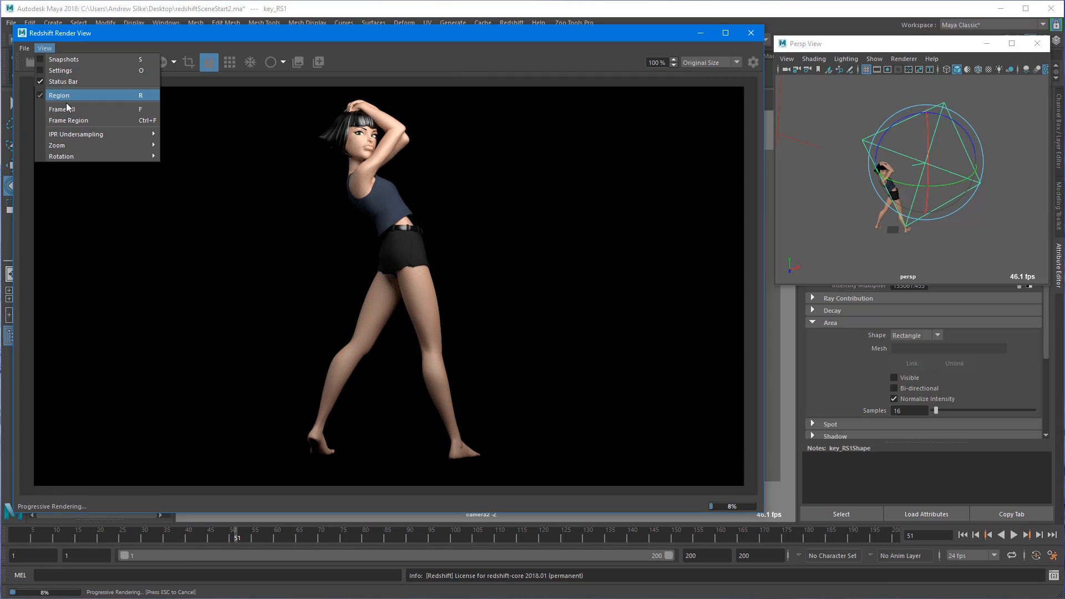
{"action": "mouse_move", "coordinate": [84, 134]}
{"action": "left_click", "coordinate": [185, 167]}
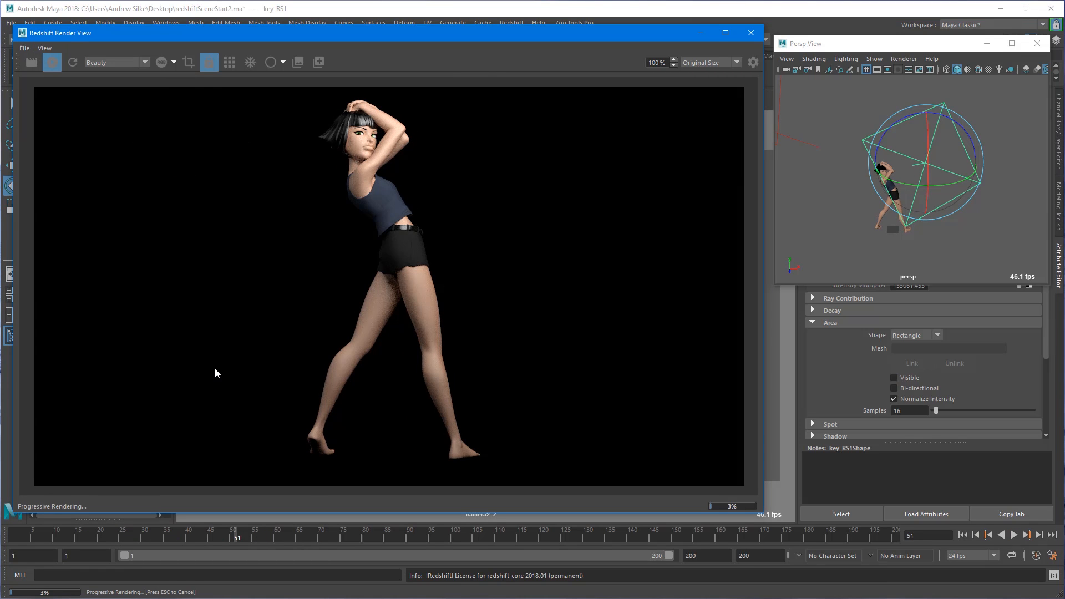
{"action": "left_click_drag", "start_coordinate": [144, 534], "coordinate": [273, 541]}
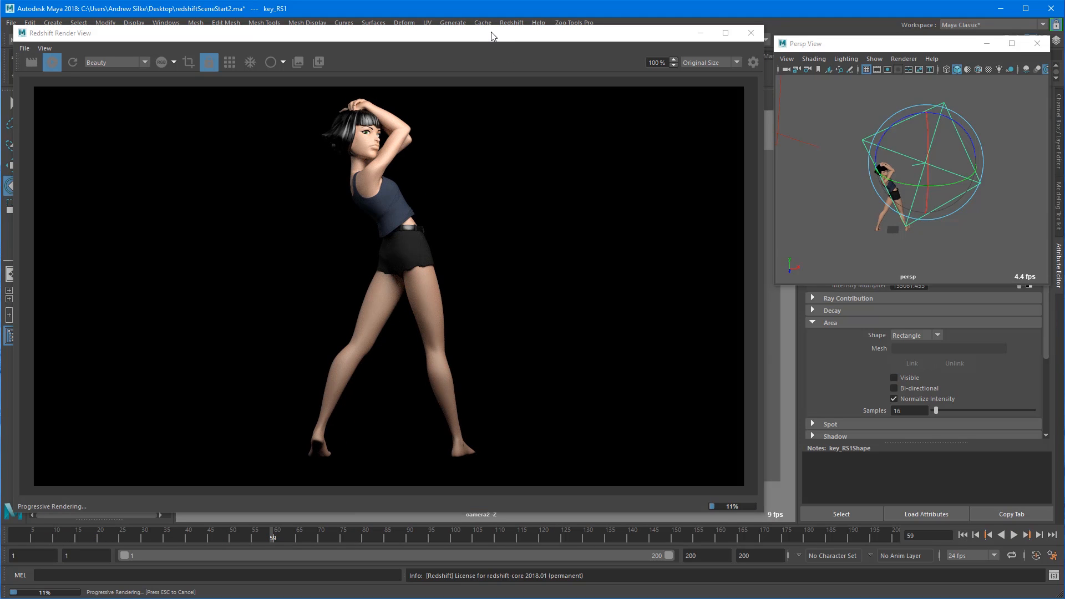
Step: Move the render view aside and slightly reframe the figure through camera2 while the live render updates
{"action": "middle_click_drag", "start_coordinate": [906, 148], "coordinate": [879, 169], "text": "alt"}
{"action": "left_click_drag", "start_coordinate": [573, 36], "coordinate": [395, 38]}
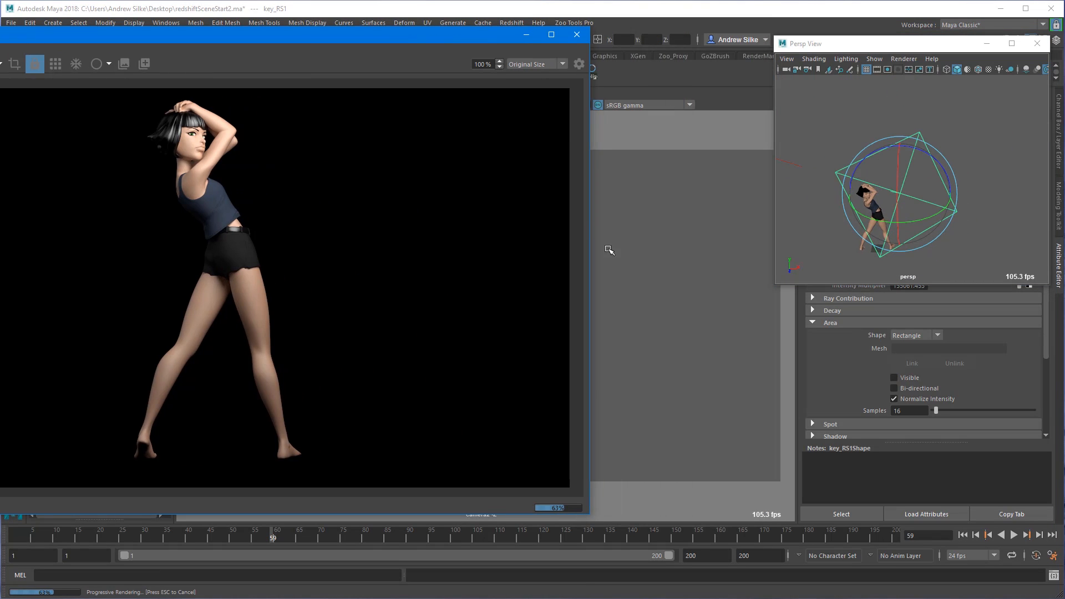
{"action": "left_click", "coordinate": [602, 244]}
{"action": "middle_click_drag", "start_coordinate": [684, 280], "coordinate": [651, 268], "text": "alt"}
{"action": "mouse_move", "coordinate": [651, 269]}
{"action": "right_mouse_down", "text": "alt"}
{"action": "mouse_move", "coordinate": [784, 262]}
{"action": "mouse_move", "coordinate": [616, 274]}
{"action": "mouse_move", "coordinate": [684, 264]}
{"action": "mouse_move", "coordinate": [639, 266]}
{"action": "mouse_move", "coordinate": [647, 259]}
{"action": "right_mouse_up", "text": "alt"}
{"action": "middle_click_drag", "start_coordinate": [647, 259], "coordinate": [646, 254], "text": "alt"}
{"action": "right_click_drag", "start_coordinate": [646, 255], "coordinate": [661, 260], "text": "alt"}
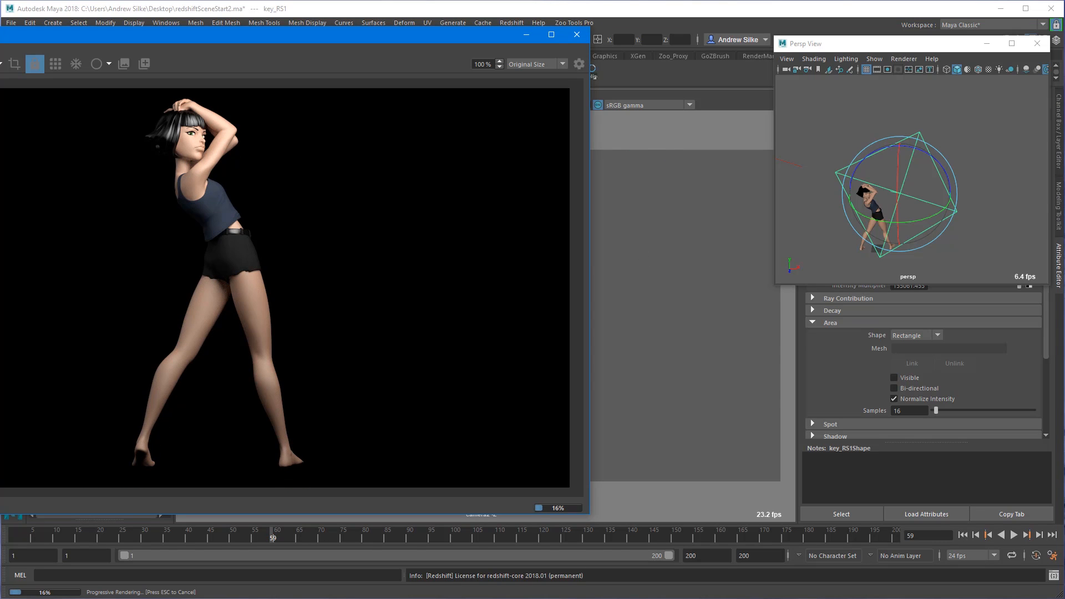
Step: Bring the render view back, set IPR undersampling to 0 and scrub the animation to frame 58
{"action": "left_click_drag", "start_coordinate": [1, 35], "coordinate": [163, 22]}
{"action": "left_click", "coordinate": [33, 38]}
{"action": "mouse_move", "coordinate": [89, 124]}
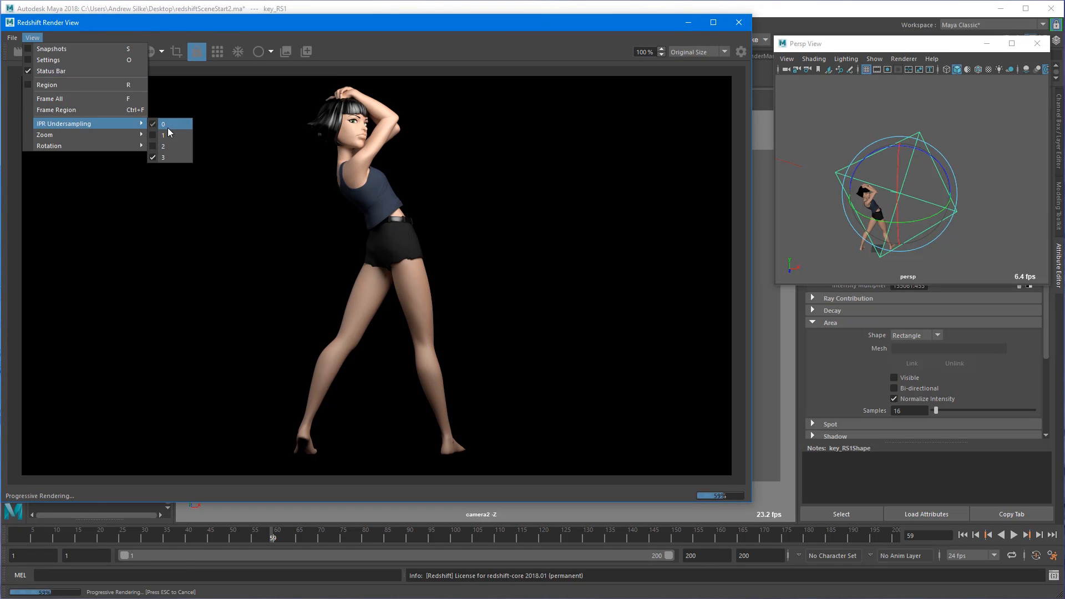
{"action": "left_click", "coordinate": [168, 128]}
{"action": "left_click_drag", "start_coordinate": [182, 538], "coordinate": [268, 540]}
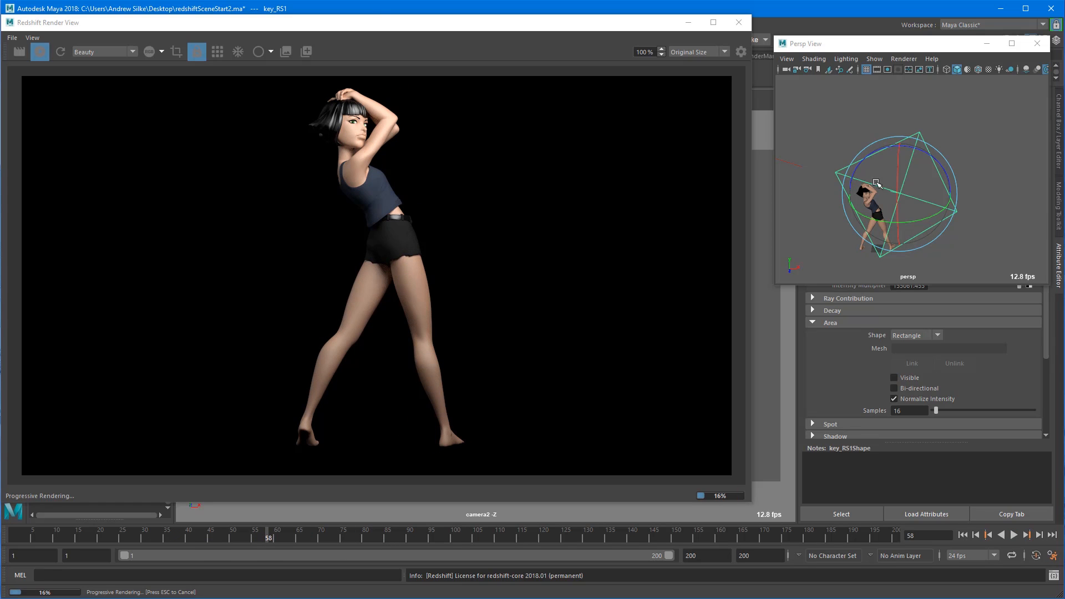
Step: Pick an area light in the perspective view, move it sideways and rescale it
{"action": "right_click_drag", "start_coordinate": [897, 195], "coordinate": [813, 127], "text": "alt"}
{"action": "left_click", "coordinate": [835, 161]}
{"action": "key", "text": "w"}
{"action": "left_click_drag", "start_coordinate": [838, 160], "coordinate": [951, 160]}
{"action": "key", "text": "r"}
{"action": "key", "text": "w"}
{"action": "mouse_move", "coordinate": [904, 212]}
{"action": "middle_mouse_down"}
{"action": "mouse_move", "coordinate": [874, 201]}
{"action": "mouse_move", "coordinate": [890, 200]}
{"action": "middle_mouse_up"}
{"action": "key", "text": "r"}
{"action": "left_click_drag", "start_coordinate": [858, 154], "coordinate": [839, 163]}
Step: Select the key area light, scale it up considerably and adjust its position relative to the figure
{"action": "key", "text": "q"}
{"action": "left_click", "coordinate": [926, 145]}
{"action": "key", "text": "r"}
{"action": "left_click_drag", "start_coordinate": [925, 168], "coordinate": [990, 186]}
{"action": "key", "text": "w"}
{"action": "key", "text": "r"}
{"action": "key", "text": "e"}
{"action": "key", "text": "r"}
{"action": "key", "text": "w"}
{"action": "left_click_drag", "start_coordinate": [926, 228], "coordinate": [979, 214], "text": "alt"}
{"action": "middle_click_drag", "start_coordinate": [943, 235], "coordinate": [936, 225]}
{"action": "left_click_drag", "start_coordinate": [941, 226], "coordinate": [953, 217], "text": "alt"}
{"action": "right_click_drag", "start_coordinate": [954, 216], "coordinate": [934, 217], "text": "alt"}
{"action": "left_click_drag", "start_coordinate": [935, 217], "coordinate": [863, 193], "text": "alt"}
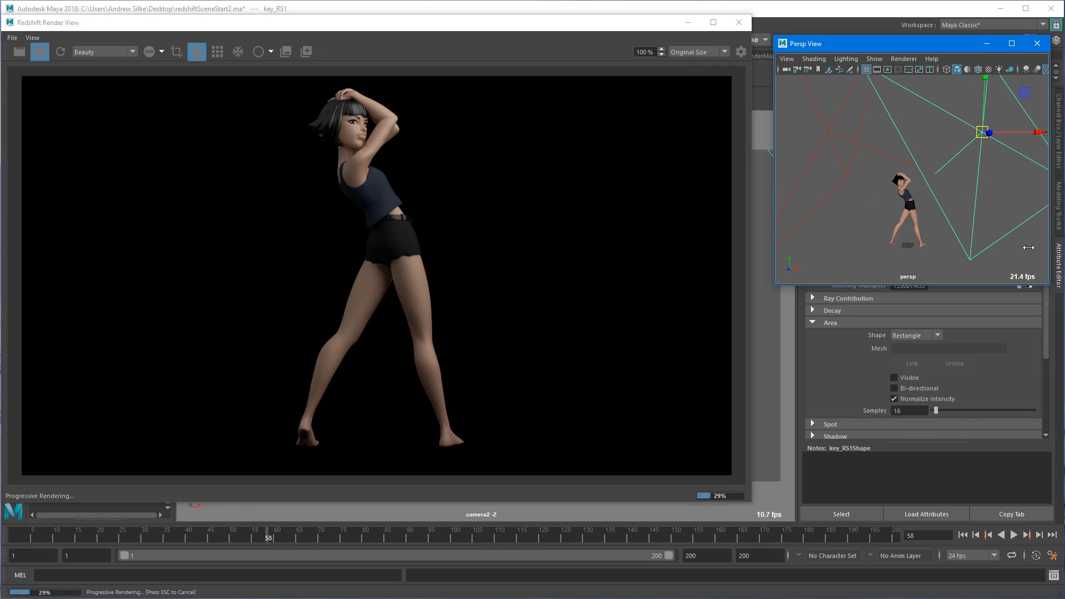
Step: Open the Zoo Asset Manager and load the bgLights_blueSoft_chromeStand lighting asset for Redshift
{"action": "left_click_drag", "start_coordinate": [1064, 146], "coordinate": [854, 59]}
{"action": "left_click", "coordinate": [847, 189]}
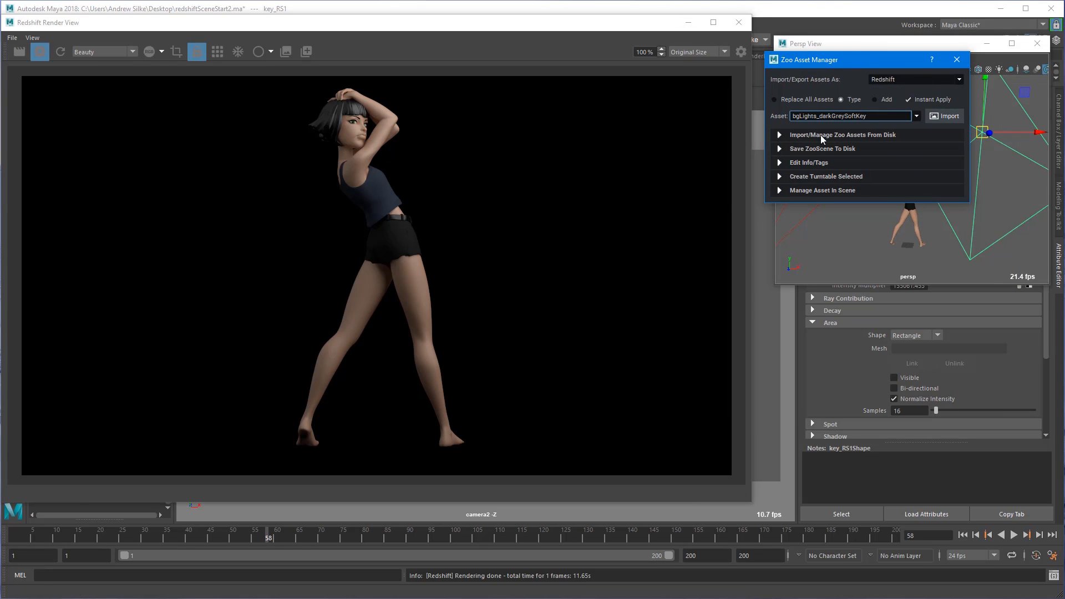
{"action": "left_click", "coordinate": [917, 117]}
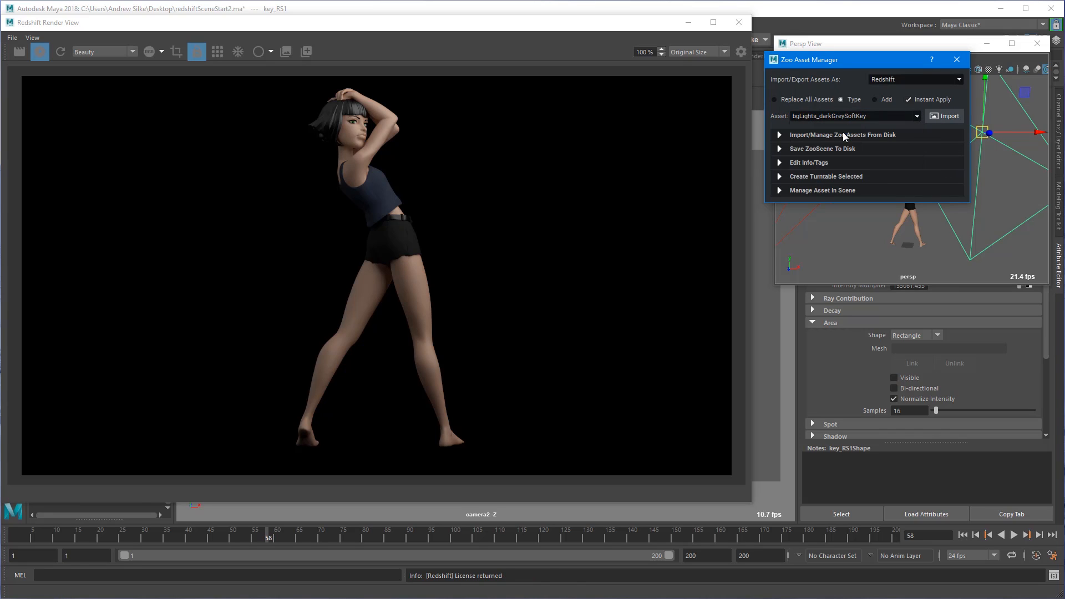
{"action": "left_click", "coordinate": [844, 133]}
{"action": "left_click_drag", "start_coordinate": [858, 62], "coordinate": [610, 116]}
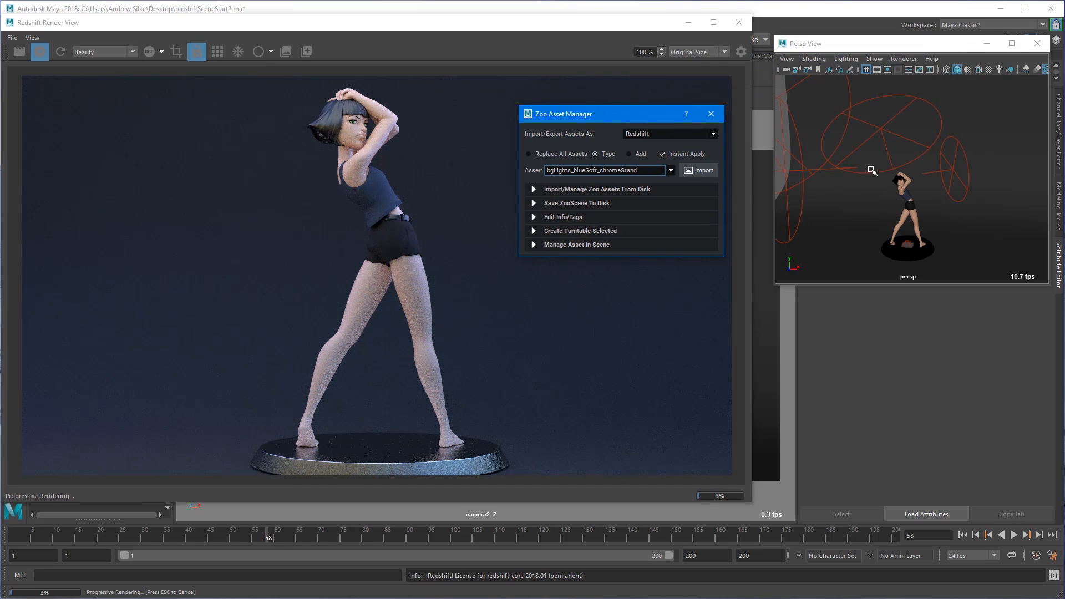
Step: Examine the imported lights, studio backdrop and cylindrical stand from several angles in the perspective view
{"action": "right_click_drag", "start_coordinate": [945, 179], "coordinate": [882, 181], "text": "alt"}
{"action": "left_click_drag", "start_coordinate": [882, 180], "coordinate": [899, 193], "text": "alt"}
{"action": "right_click_drag", "start_coordinate": [889, 155], "coordinate": [832, 154], "text": "alt"}
{"action": "right_click_drag", "start_coordinate": [916, 211], "coordinate": [975, 231], "text": "alt"}
{"action": "left_click", "coordinate": [954, 221]}
{"action": "left_click_drag", "start_coordinate": [975, 231], "coordinate": [906, 216], "text": "alt"}
{"action": "key", "text": "q"}
{"action": "right_click_drag", "start_coordinate": [906, 216], "coordinate": [901, 277], "text": "alt"}
{"action": "left_click", "coordinate": [886, 277]}
{"action": "left_click_drag", "start_coordinate": [886, 278], "coordinate": [1008, 220], "text": "alt"}
{"action": "left_click", "coordinate": [1007, 221]}
{"action": "right_click_drag", "start_coordinate": [1007, 221], "coordinate": [859, 165], "text": "alt"}
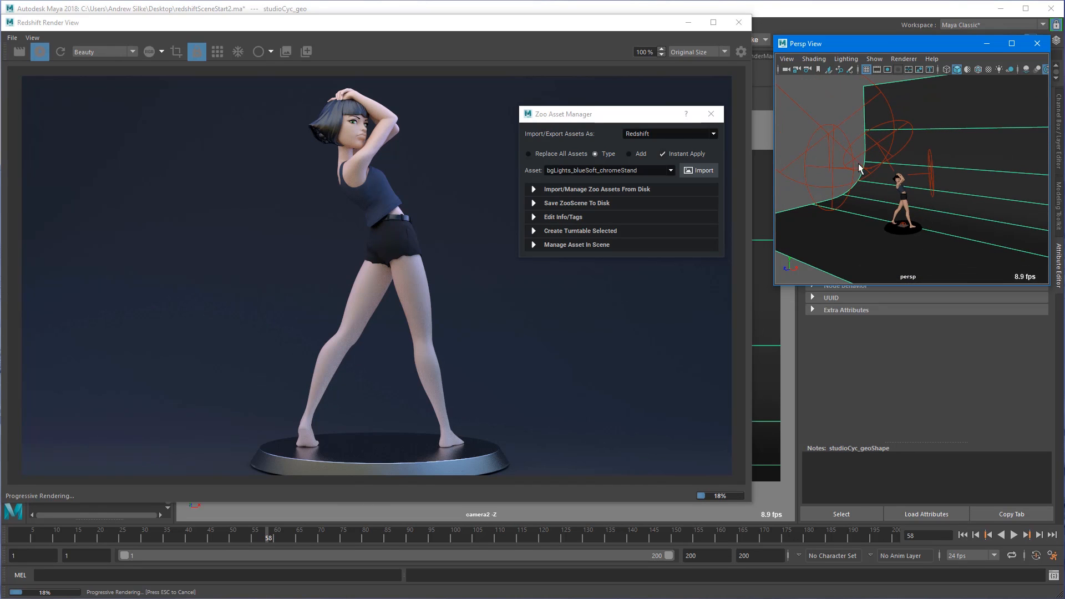
{"action": "left_click", "coordinate": [901, 230]}
{"action": "left_click_drag", "start_coordinate": [782, 155], "coordinate": [927, 178], "text": "alt"}
Step: Step through the lighting assets, previewing bgLights_chromeStand_softBlueRed and bgLights_darkClear, and settle on bgLights_darkGreySoftKey
{"action": "left_click", "coordinate": [653, 171]}
{"action": "key", "text": "Return"}
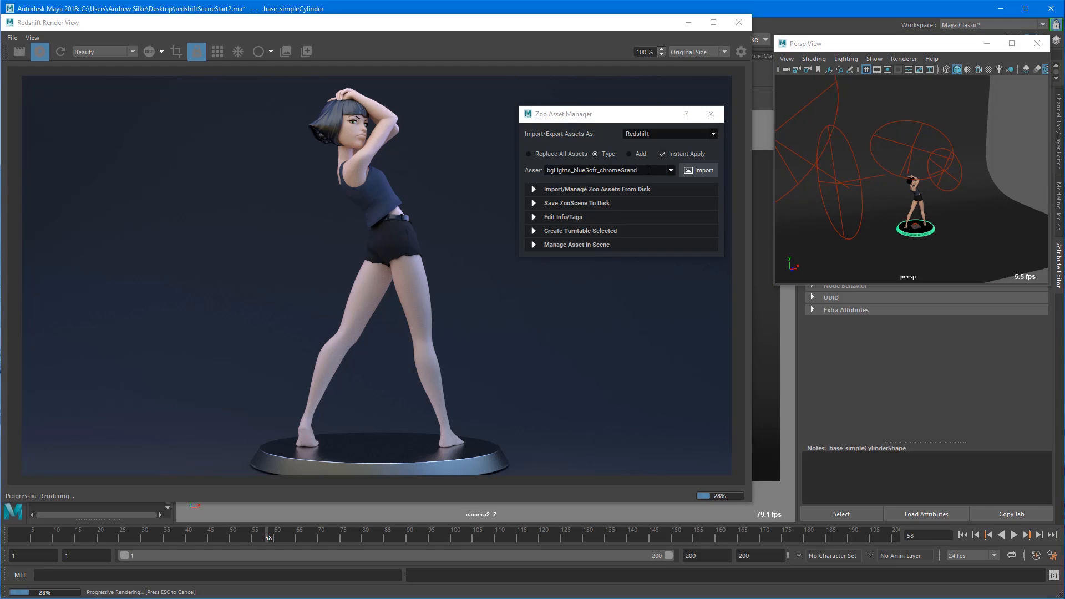
{"action": "left_click", "coordinate": [649, 169]}
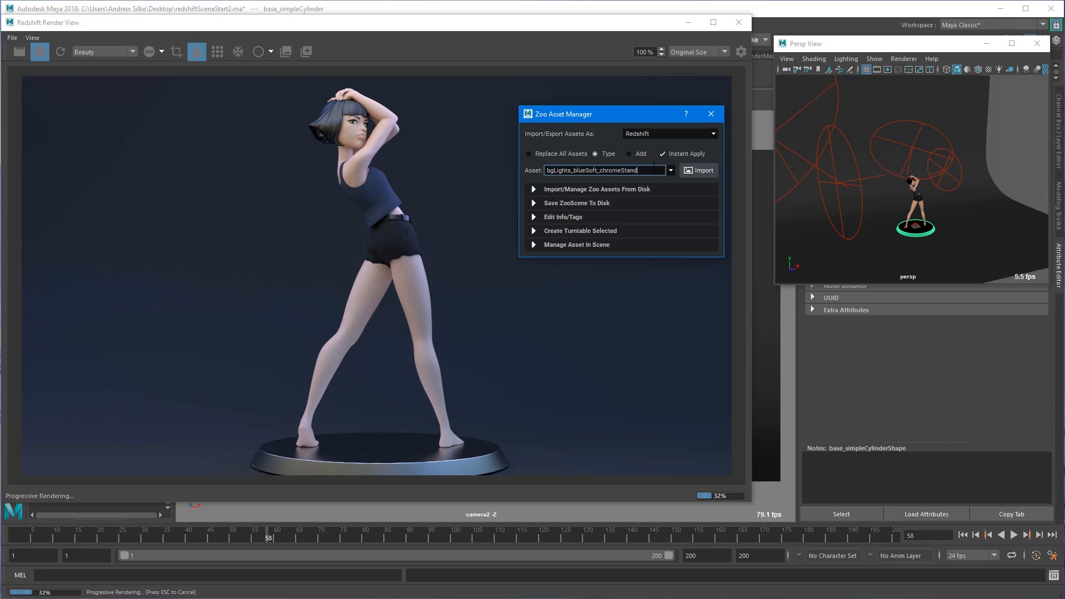
{"action": "key", "text": "Down"}
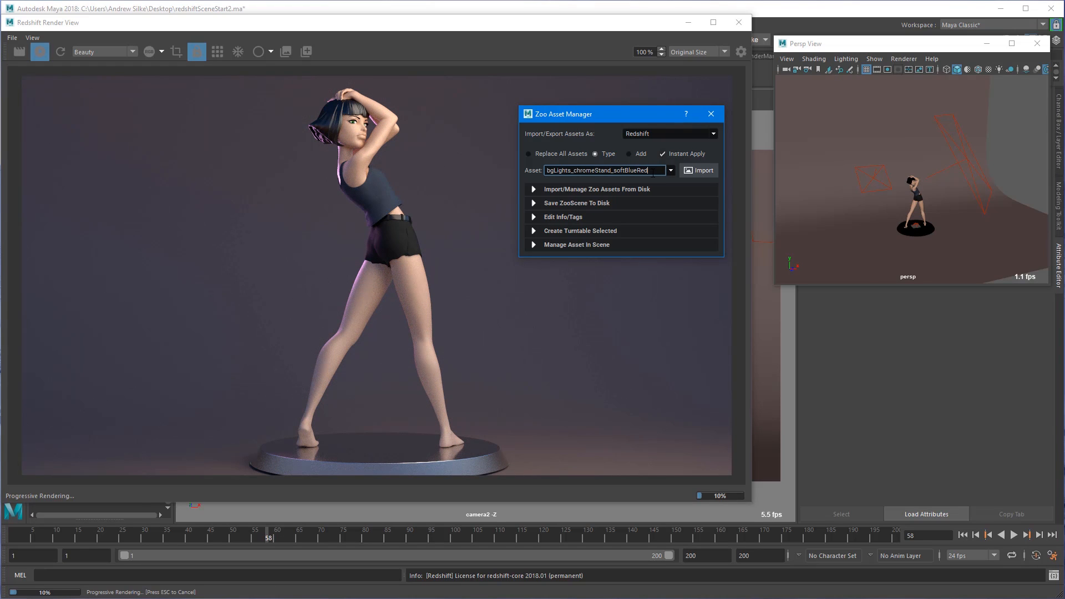
{"action": "key", "text": "Down"}
{"action": "key", "text": "Down"}
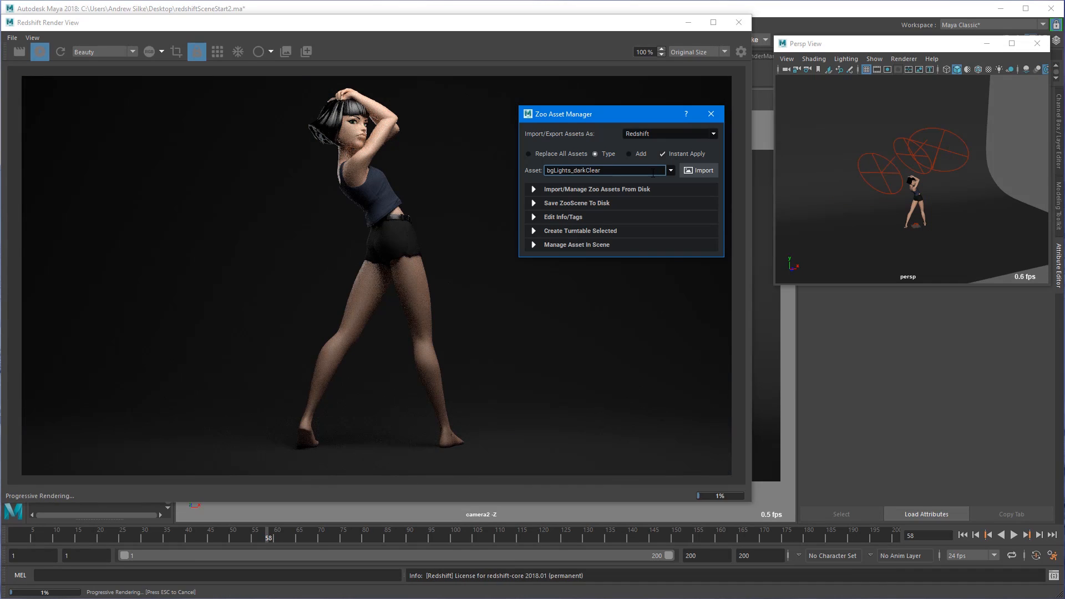
{"action": "key", "text": "Down"}
{"action": "key", "text": "Down"}
{"action": "key", "text": "Up"}
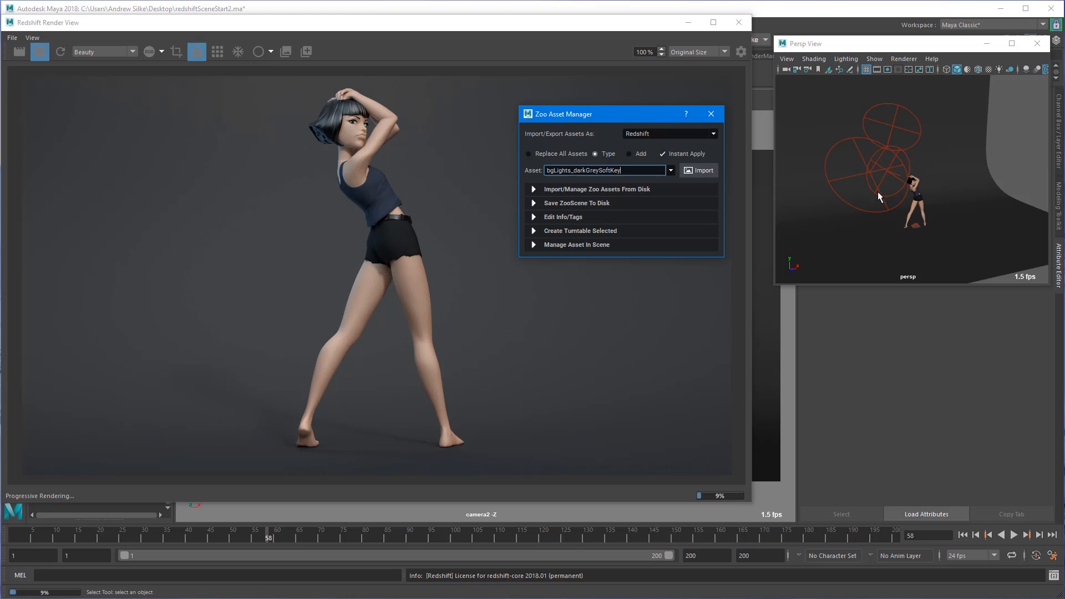
{"action": "left_click_drag", "start_coordinate": [629, 114], "coordinate": [699, 85]}
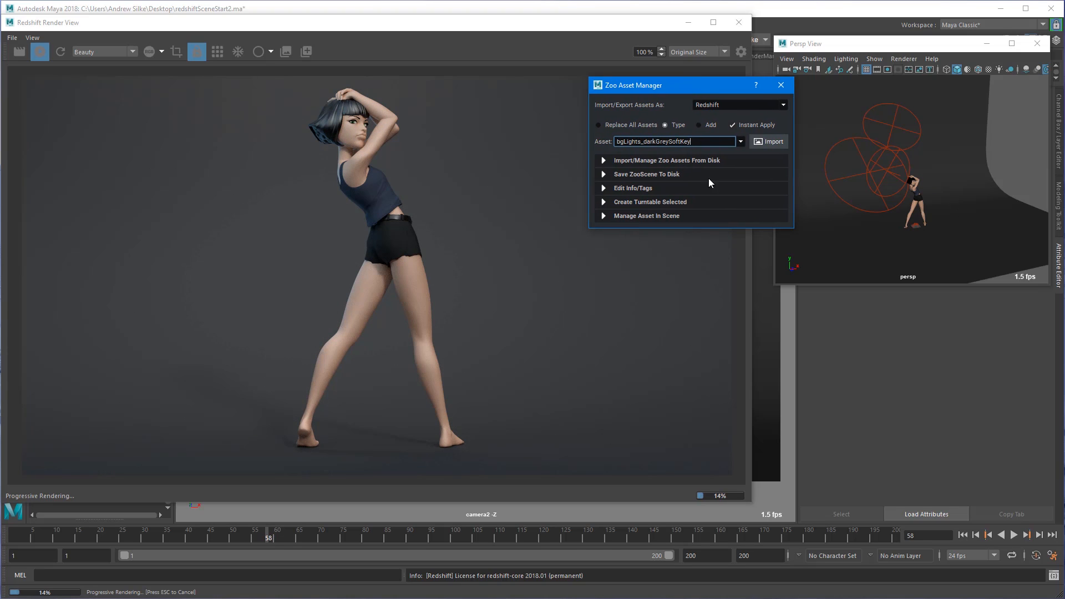
Step: Replace the character with the hero_watch asset in the Zoo Asset Manager
{"action": "left_click", "coordinate": [741, 141]}
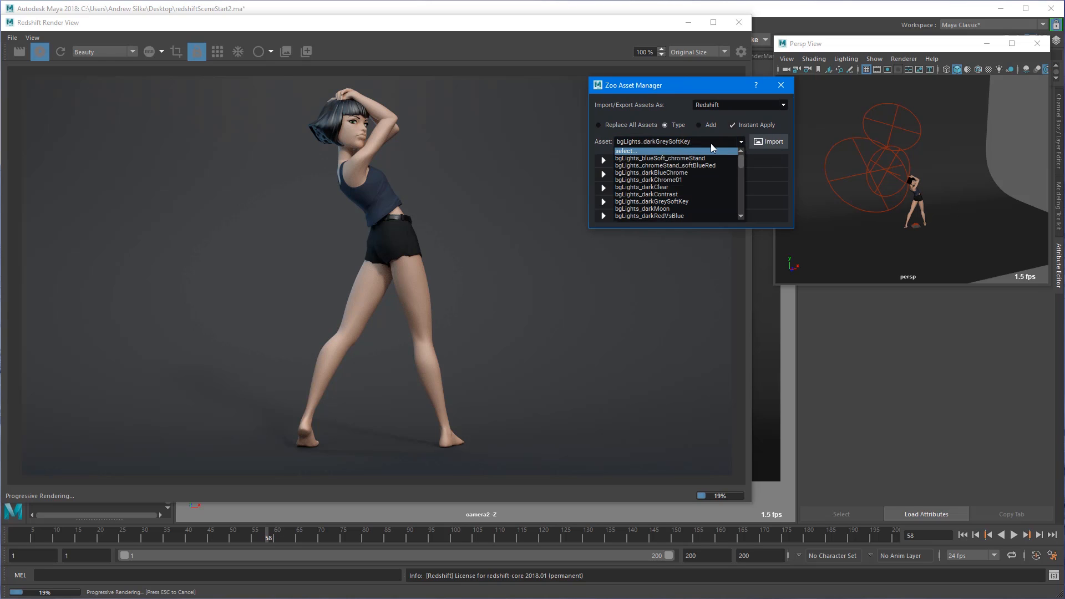
{"action": "type", "text": "hero"}
{"action": "scroll", "coordinate": [673, 178], "scroll_direction": "down", "scroll_amount": 1}
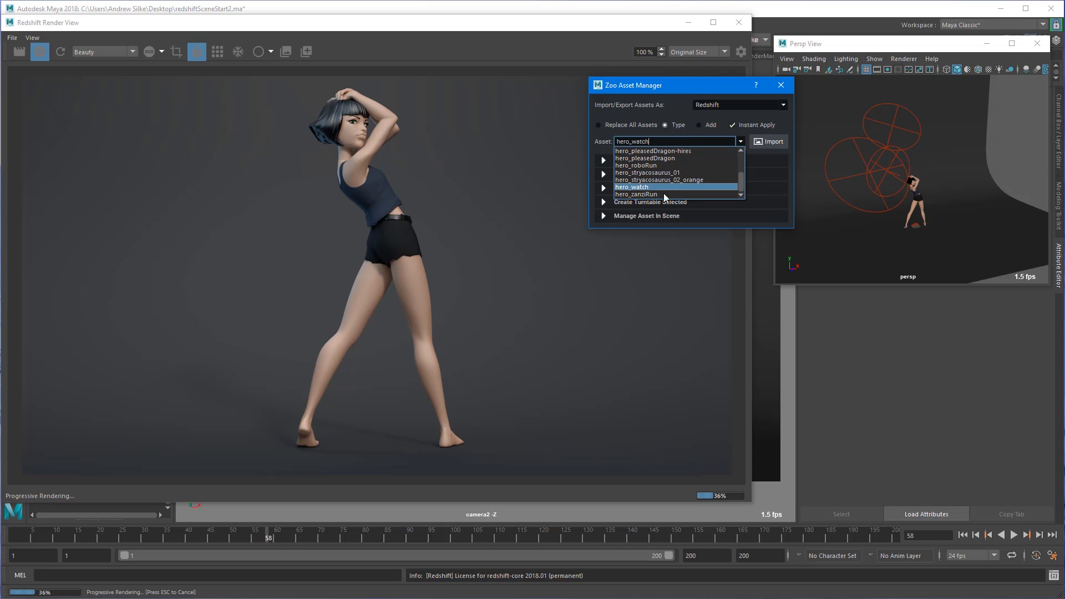
{"action": "key", "text": "Return"}
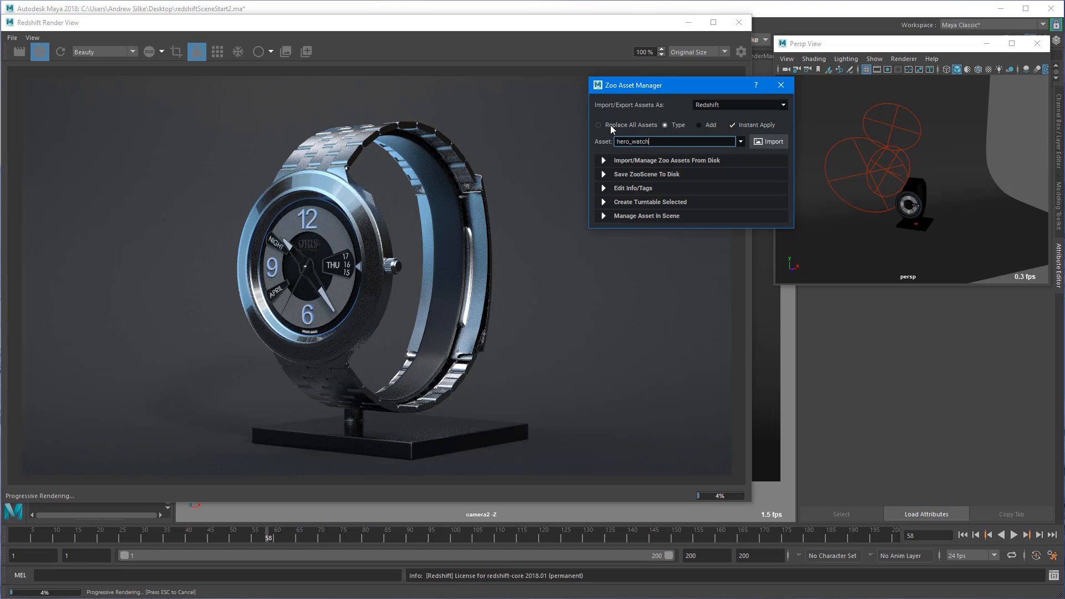
Step: Show the watch asset's info and tags, and examine its creator credit and source website
{"action": "left_click_drag", "start_coordinate": [660, 142], "coordinate": [611, 142]}
{"action": "key", "text": "Right"}
{"action": "left_click", "coordinate": [644, 188]}
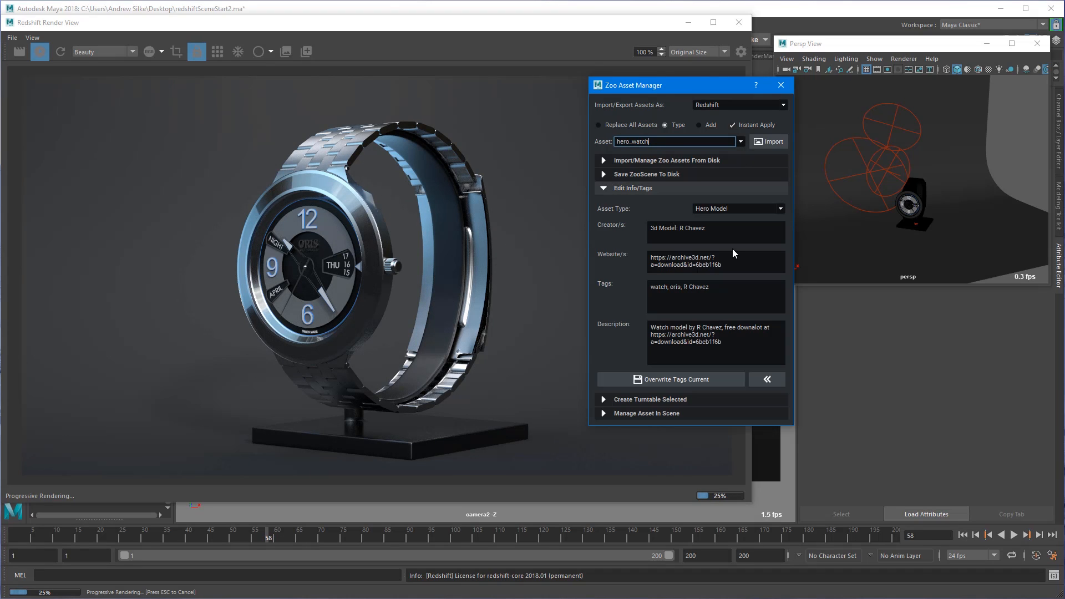
{"action": "left_click_drag", "start_coordinate": [680, 228], "coordinate": [728, 228]}
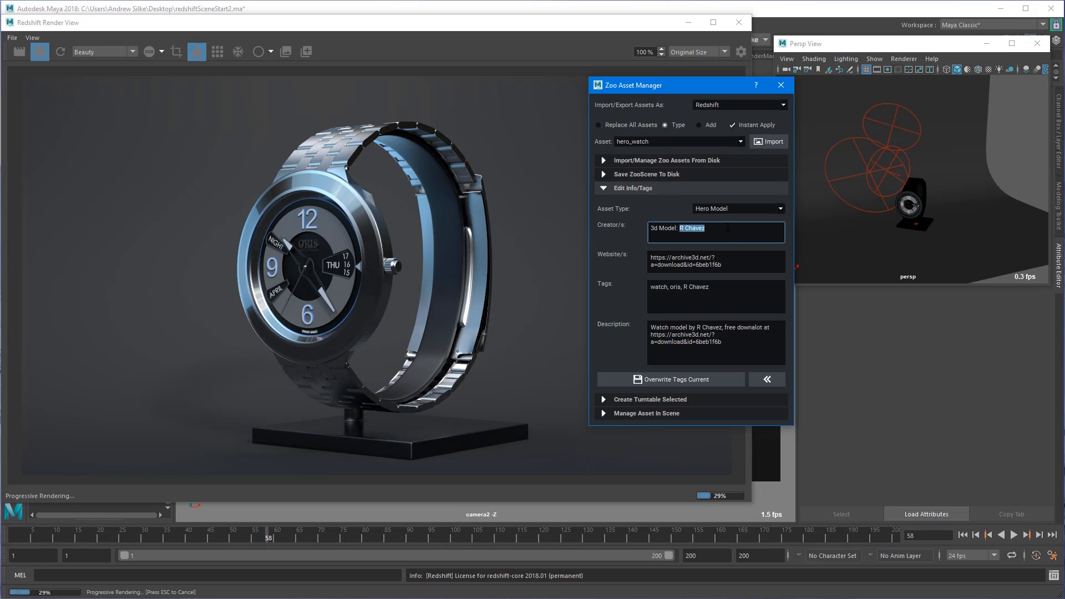
{"action": "left_click_drag", "start_coordinate": [739, 269], "coordinate": [613, 256]}
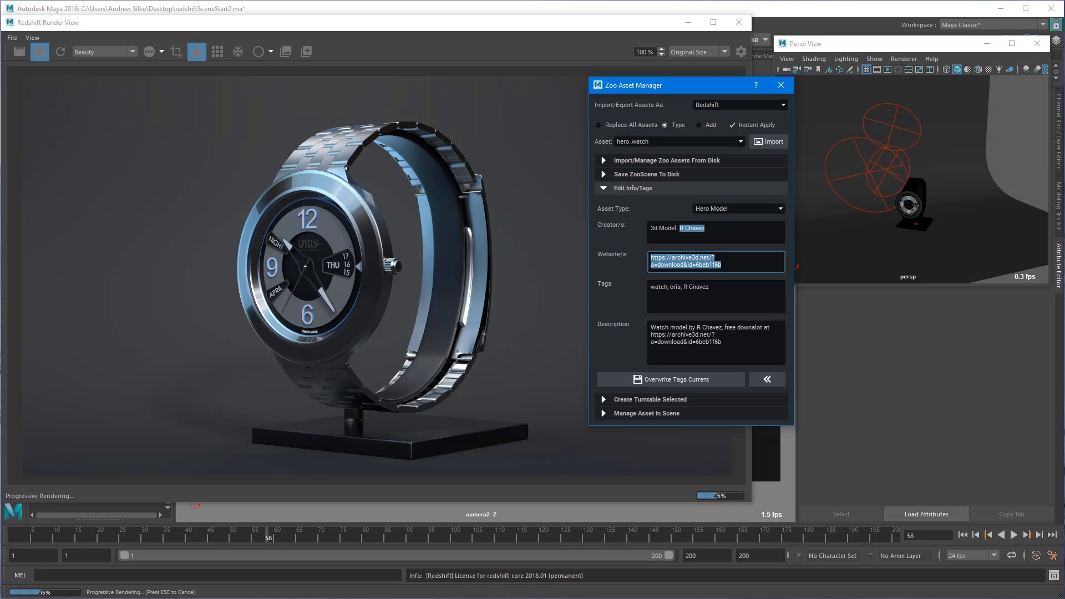
{"action": "left_click", "coordinate": [741, 270]}
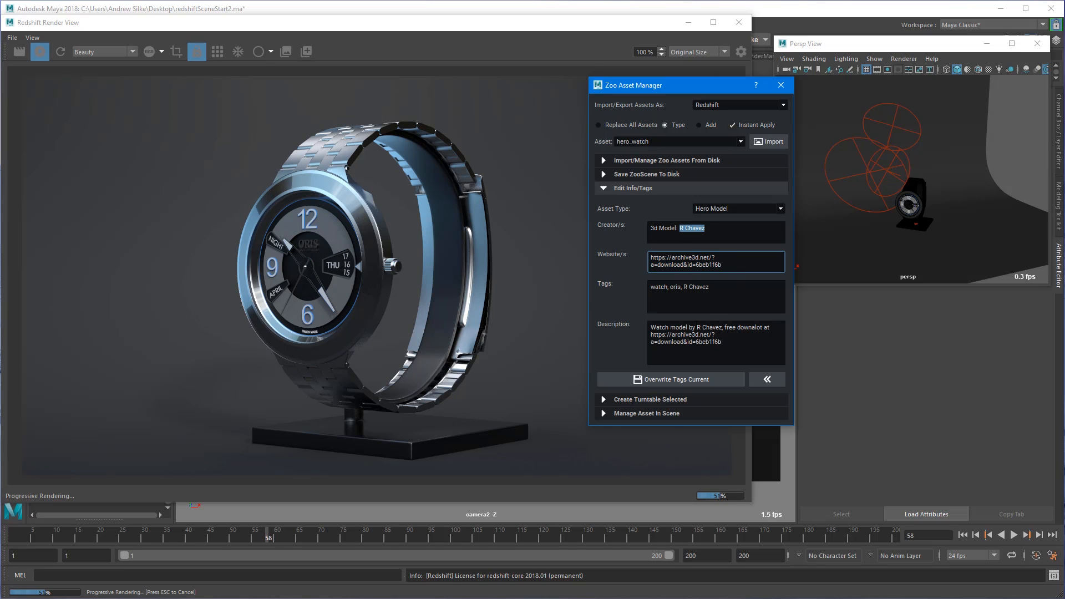
Step: Zoom in on the watch and preview bgLights assets from blueSoft_chromeStand through darkContrast, settling on bgLights_darkGreySoftKey
{"action": "left_click", "coordinate": [916, 182]}
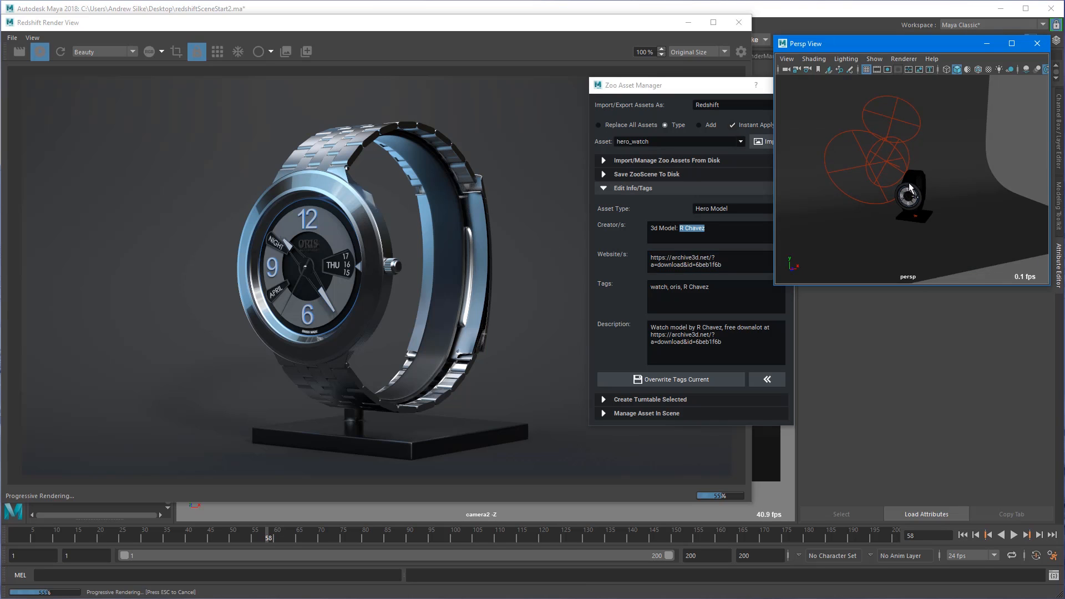
{"action": "scroll", "coordinate": [910, 164], "scroll_direction": "up", "scroll_amount": 3}
{"action": "left_click", "coordinate": [708, 111]}
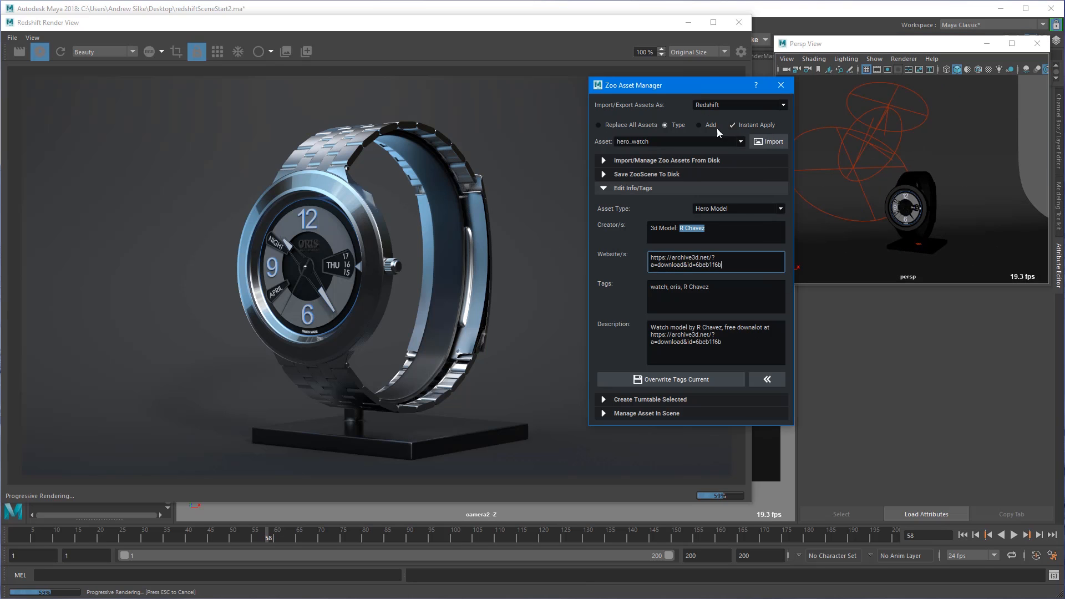
{"action": "left_click", "coordinate": [741, 141]}
{"action": "left_click", "coordinate": [706, 159]}
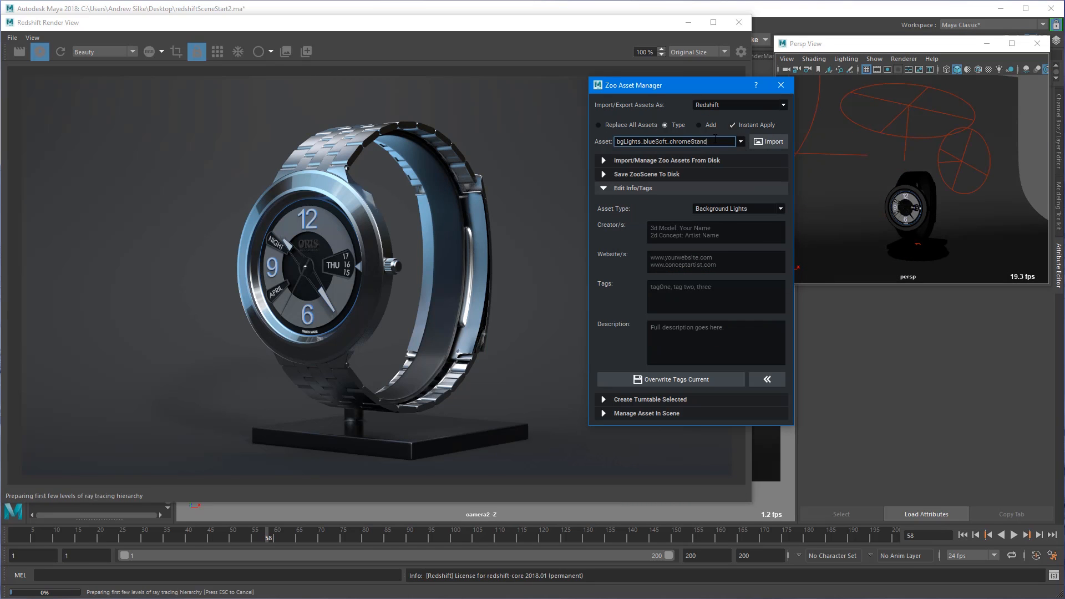
{"action": "scroll", "coordinate": [716, 141], "scroll_direction": "down", "scroll_amount": 1}
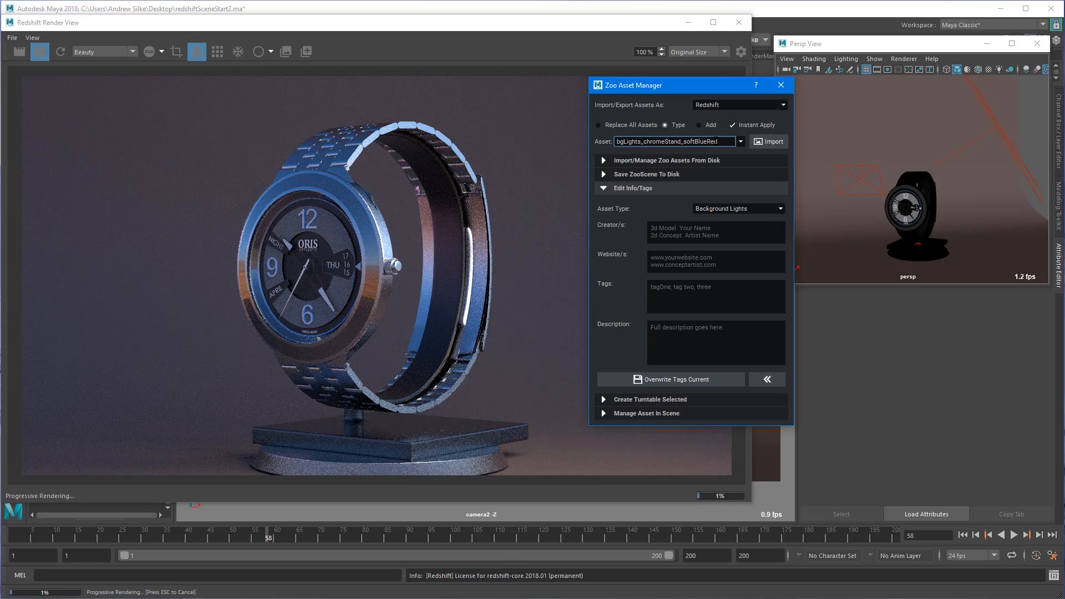
{"action": "scroll", "coordinate": [716, 141], "scroll_direction": "down", "scroll_amount": 1}
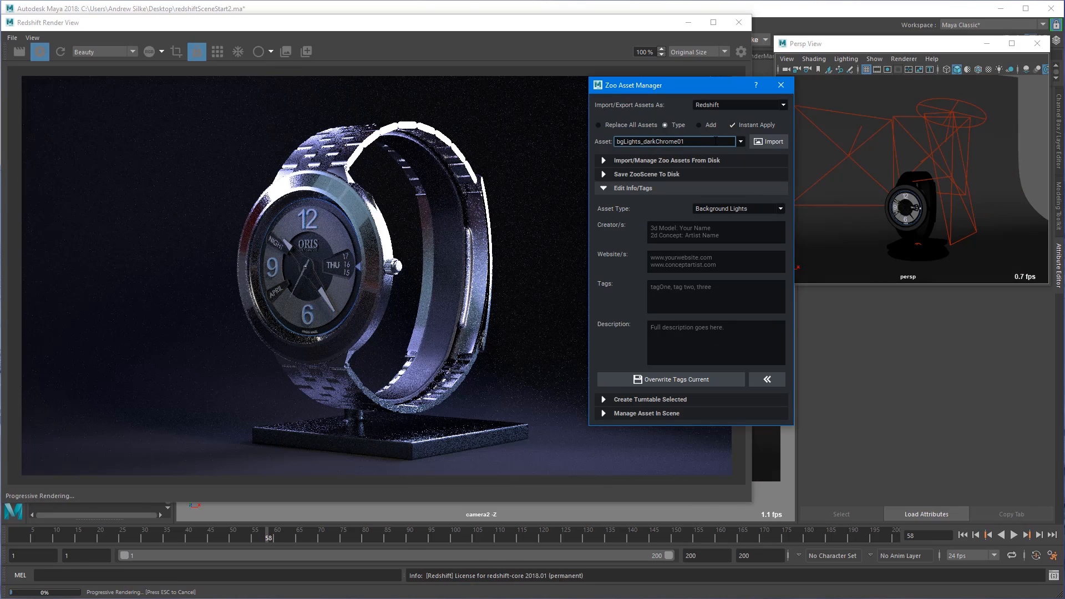
{"action": "scroll", "coordinate": [716, 141], "scroll_direction": "down", "scroll_amount": 1}
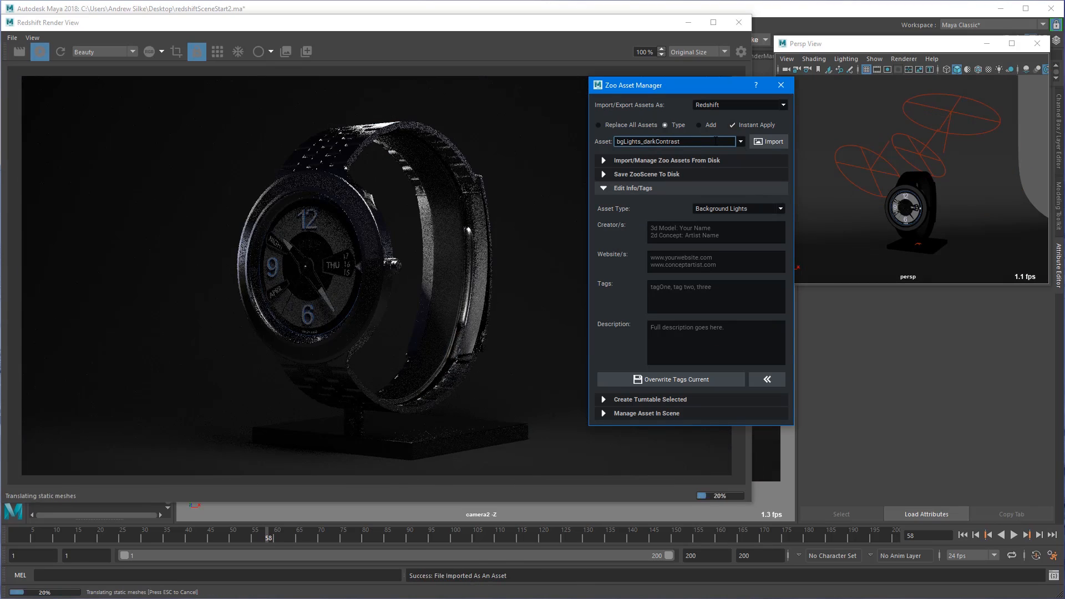
{"action": "scroll", "coordinate": [716, 141], "scroll_direction": "down", "scroll_amount": 1}
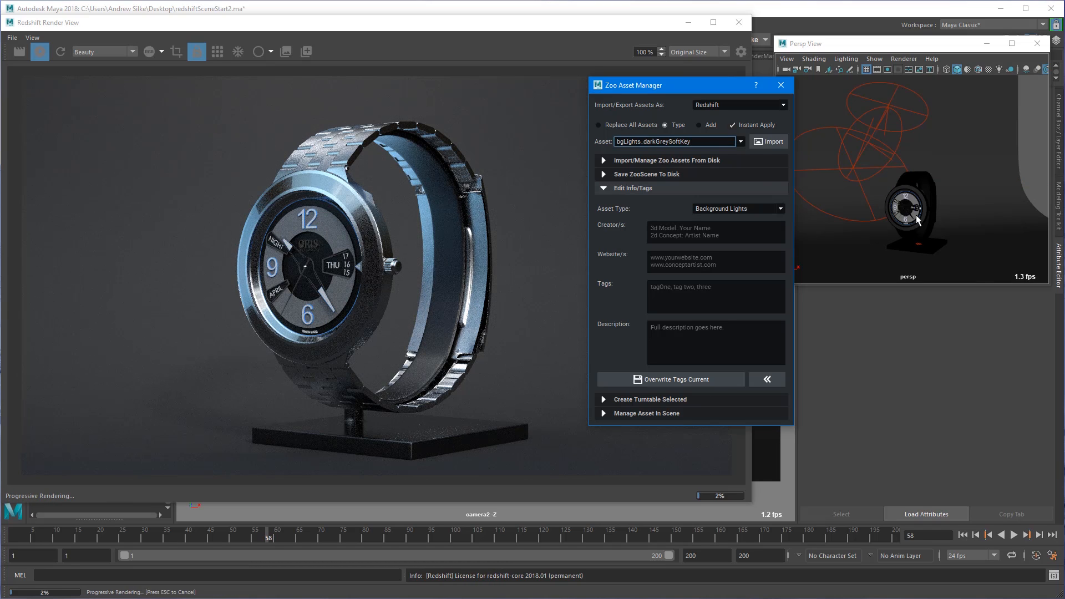
Step: Select the skydome light beneath the watch and rotate it freely to change the reflections
{"action": "right_click_drag", "start_coordinate": [917, 215], "coordinate": [842, 171], "text": "alt"}
{"action": "left_click", "coordinate": [902, 245]}
{"action": "key", "text": "e"}
{"action": "middle_click_drag", "start_coordinate": [904, 189], "coordinate": [913, 205], "text": "alt"}
{"action": "mouse_move", "coordinate": [903, 209]}
{"action": "left_mouse_down"}
{"action": "mouse_move", "coordinate": [936, 213]}
{"action": "mouse_move", "coordinate": [865, 203]}
{"action": "mouse_move", "coordinate": [919, 207]}
{"action": "left_mouse_up"}
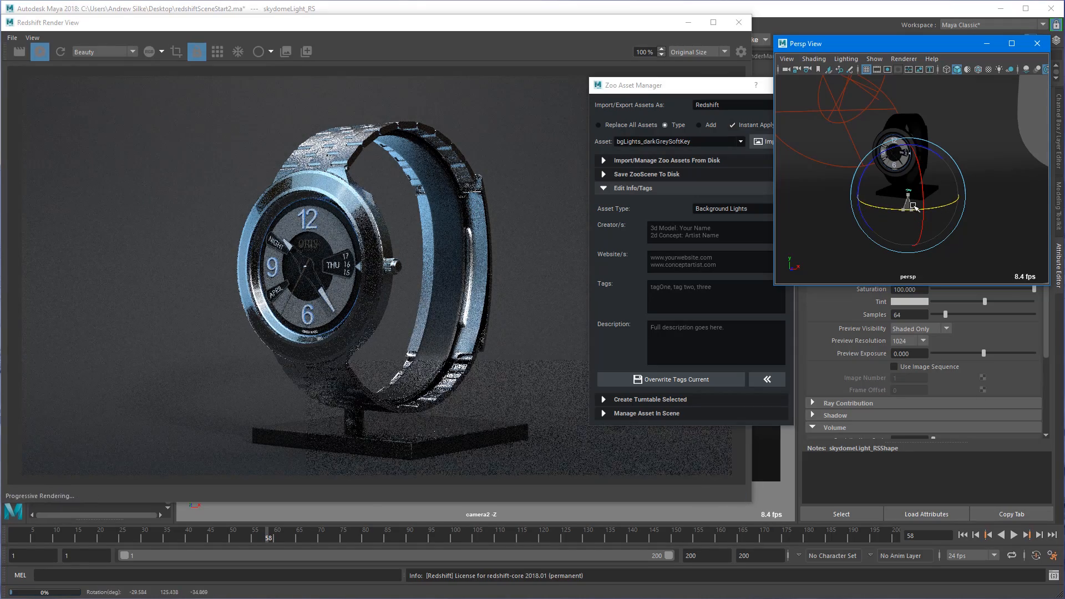
{"action": "key", "text": "q"}
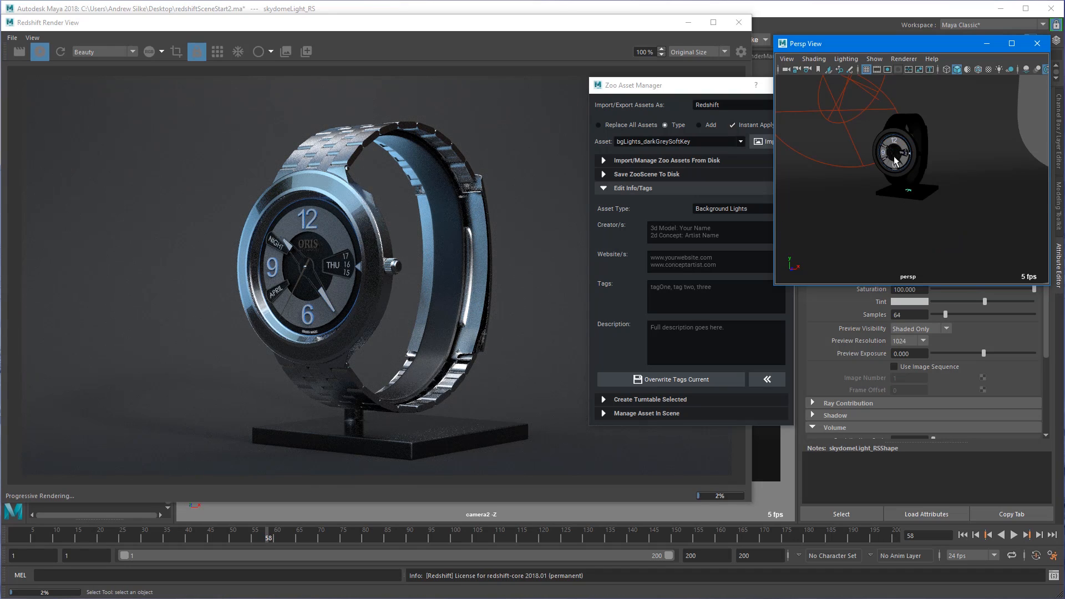
Step: Select part of the watch and create a turntable for the whole asset from frame 0 to 200 with an angle offset of 0
{"action": "left_click", "coordinate": [912, 119]}
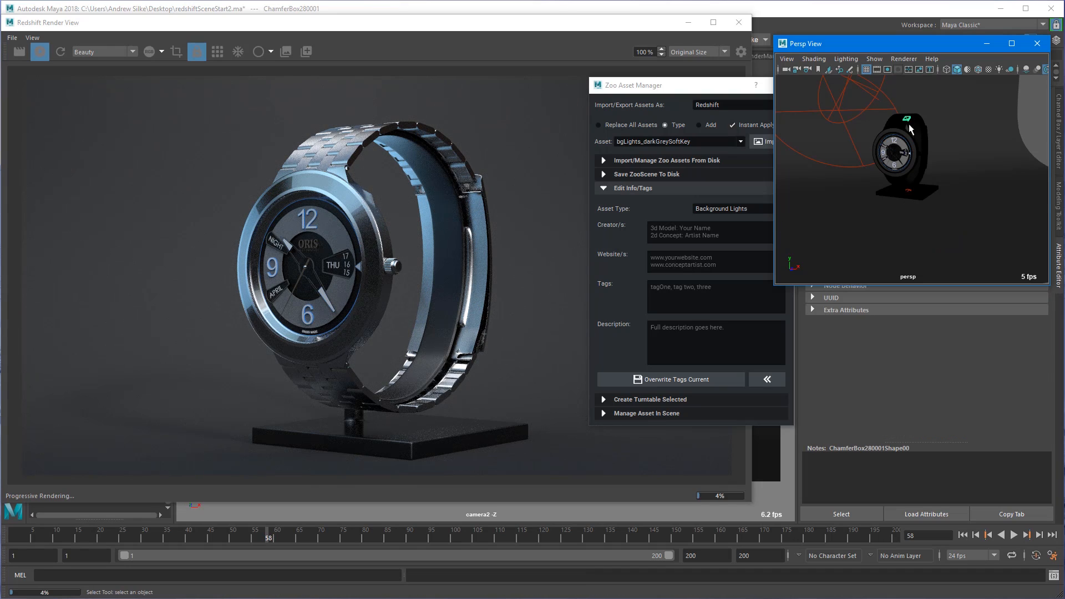
{"action": "left_click", "coordinate": [691, 97]}
{"action": "left_click", "coordinate": [650, 400]}
{"action": "left_click_drag", "start_coordinate": [770, 434], "coordinate": [721, 425]}
{"action": "type", "text": "0"}
{"action": "key", "text": "Tab"}
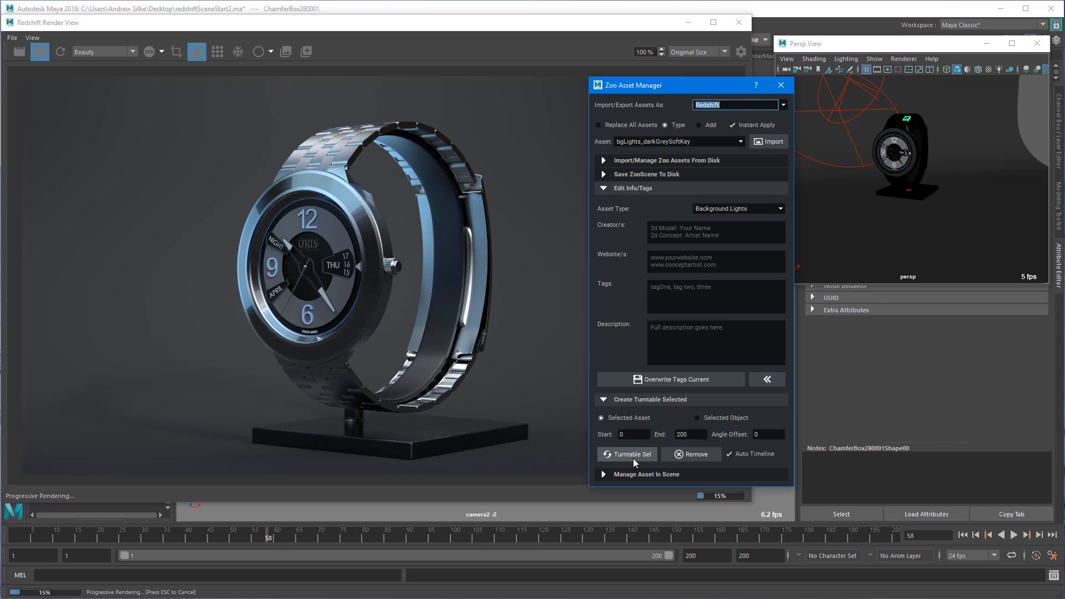
{"action": "left_click", "coordinate": [634, 458]}
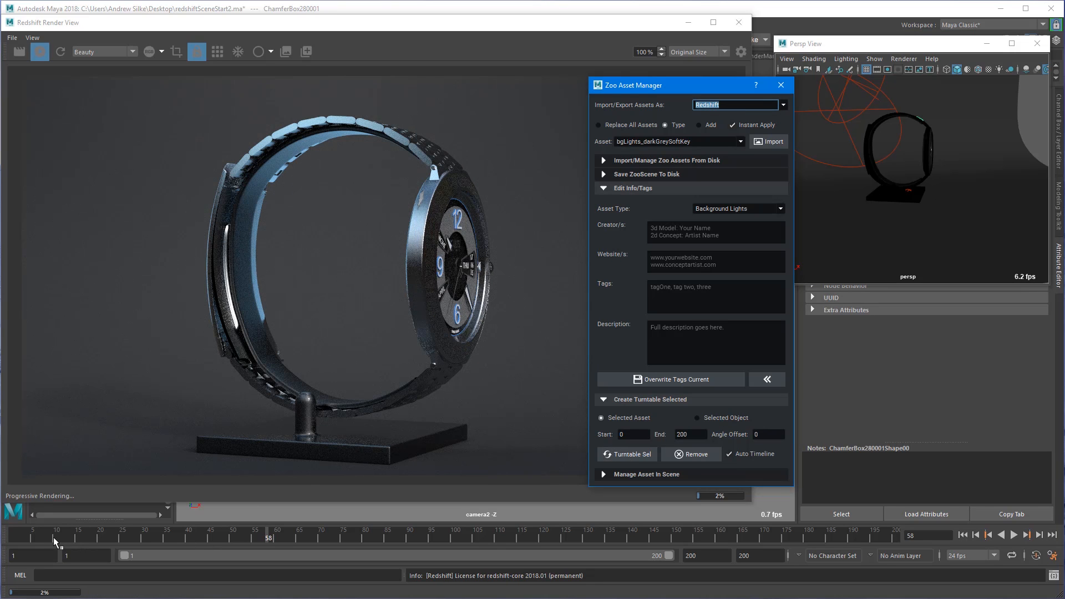
Step: Scrub through the early frames of the timeline to check the watch's turntable rotation
{"action": "left_click", "coordinate": [23, 537]}
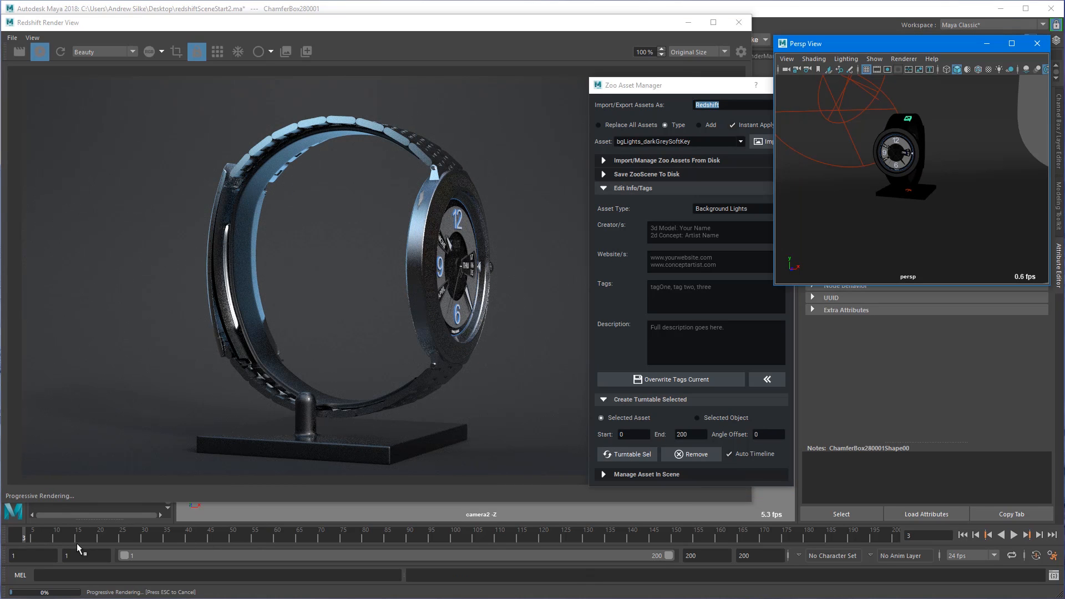
{"action": "left_click_drag", "start_coordinate": [29, 537], "coordinate": [65, 537]}
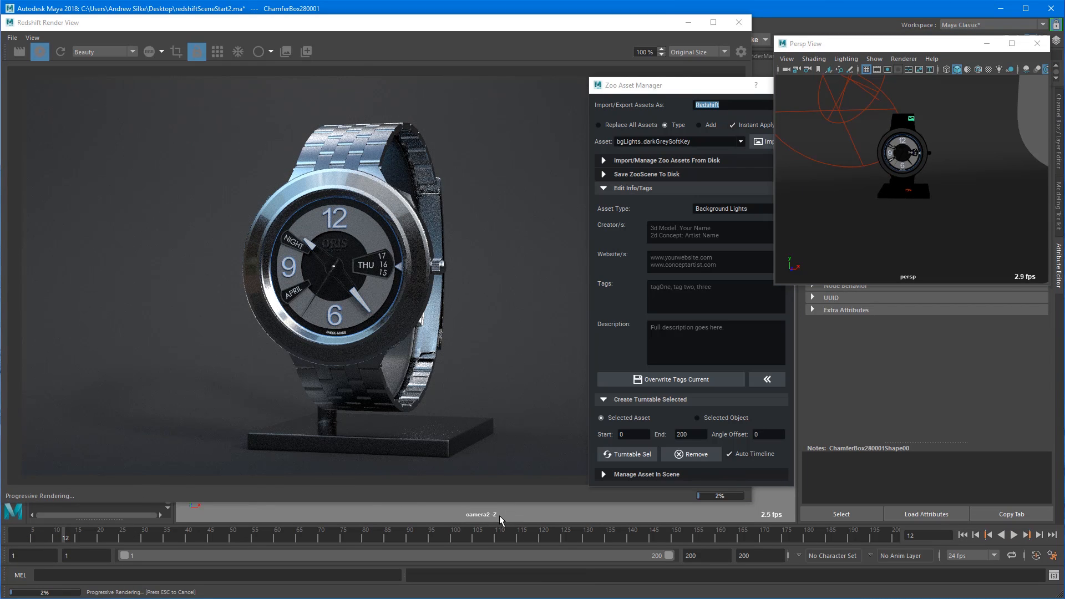
{"action": "left_click_drag", "start_coordinate": [65, 537], "coordinate": [217, 545]}
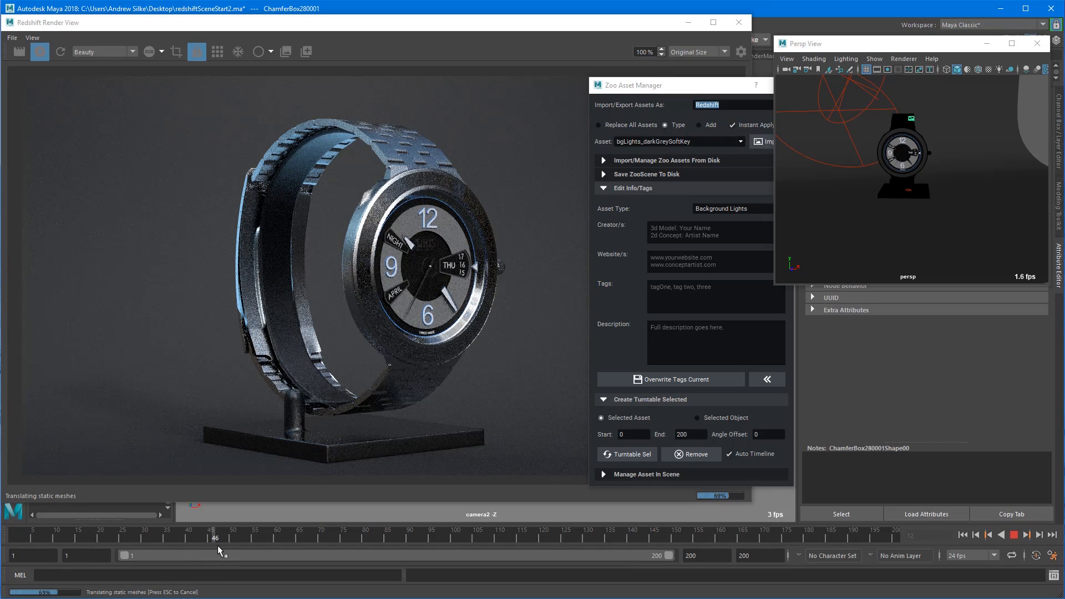
Step: Check which renderers assets can be imported and exported as, keep Redshift, and close the Zoo Asset Manager
{"action": "left_click", "coordinate": [666, 84]}
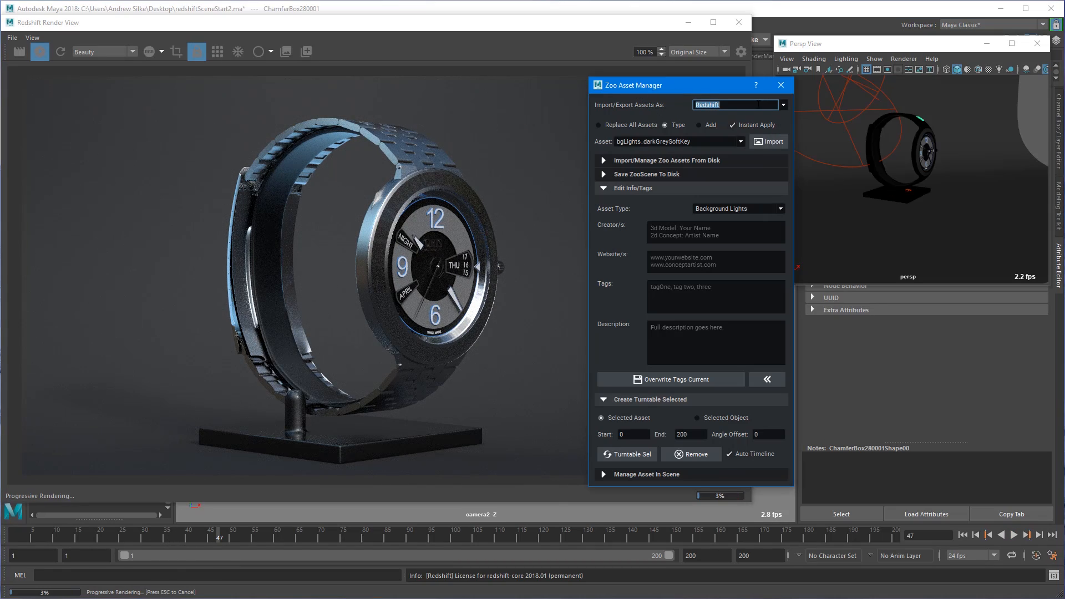
{"action": "left_click", "coordinate": [732, 105]}
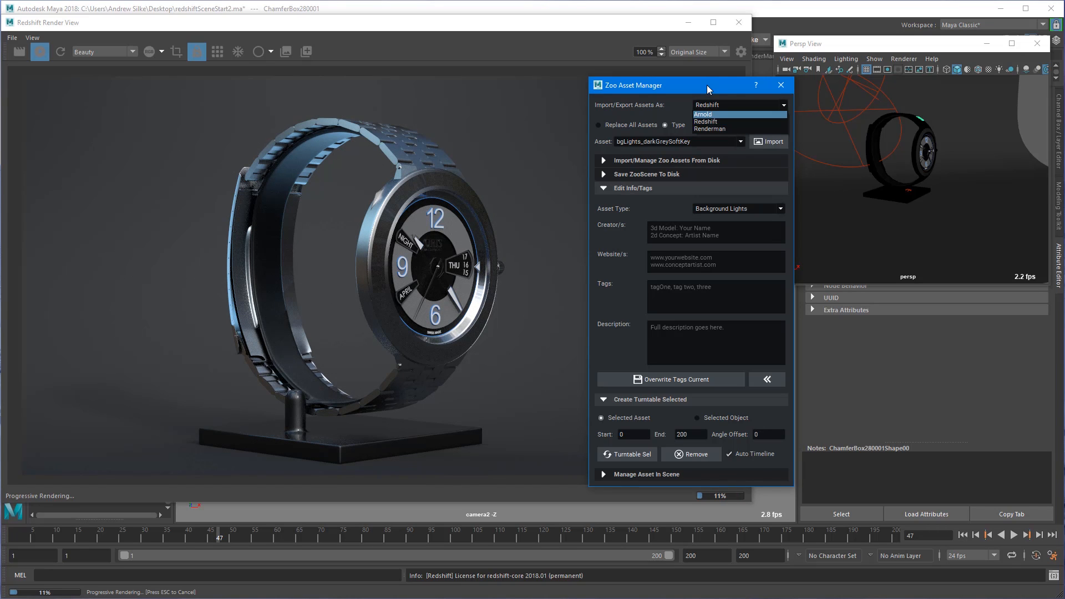
{"action": "left_click", "coordinate": [615, 105]}
{"action": "left_click", "coordinate": [780, 85]}
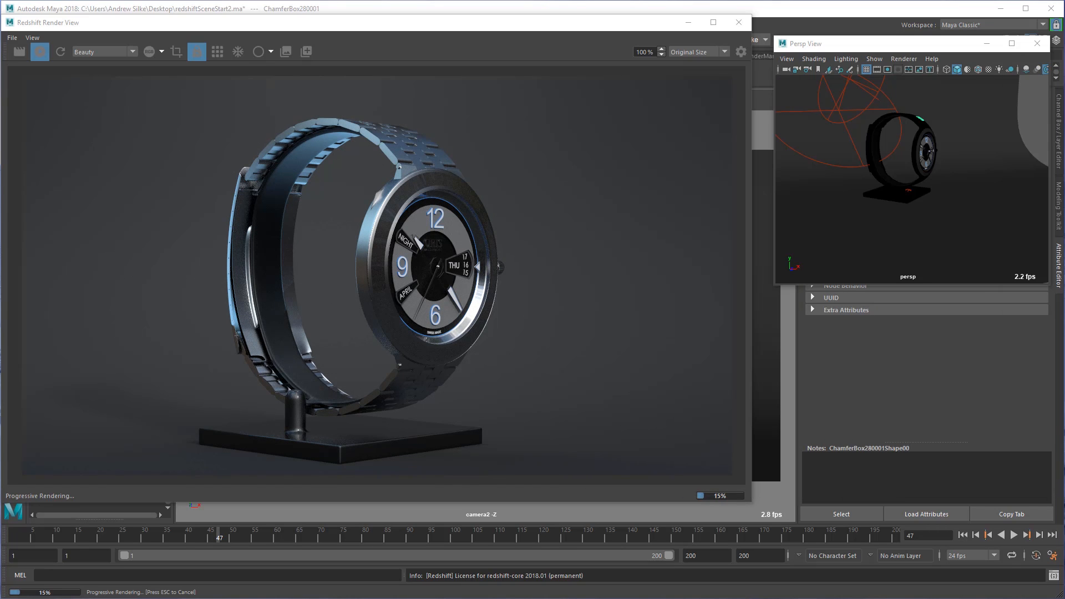
Step: Move to frame 35 of the turntable and open the Output section of the Redshift render settings
{"action": "mouse_move", "coordinate": [209, 533]}
{"action": "left_mouse_down"}
{"action": "mouse_move", "coordinate": [264, 536]}
{"action": "mouse_move", "coordinate": [165, 538]}
{"action": "left_mouse_up"}
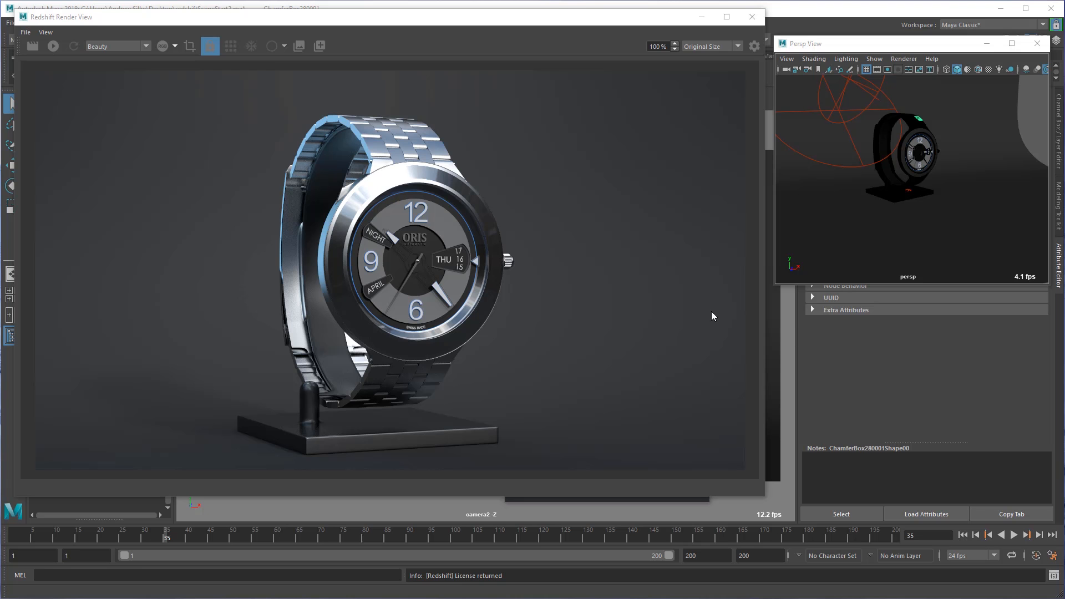
{"action": "left_click_drag", "start_coordinate": [548, 22], "coordinate": [556, 77]}
{"action": "left_click", "coordinate": [469, 5]}
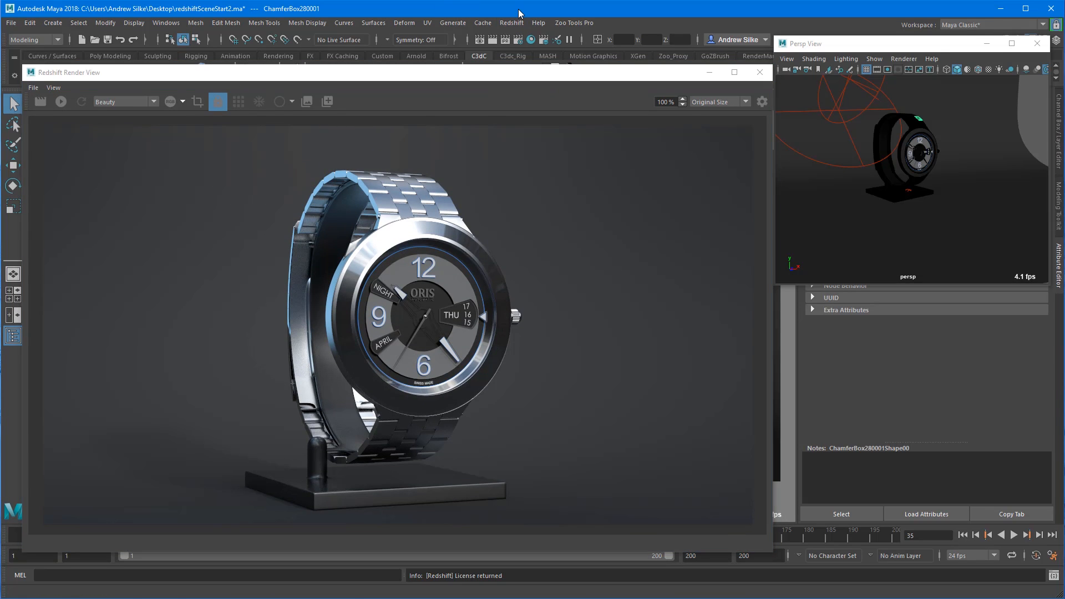
{"action": "left_click", "coordinate": [578, 110]}
{"action": "left_click_drag", "start_coordinate": [1064, 118], "coordinate": [624, 55]}
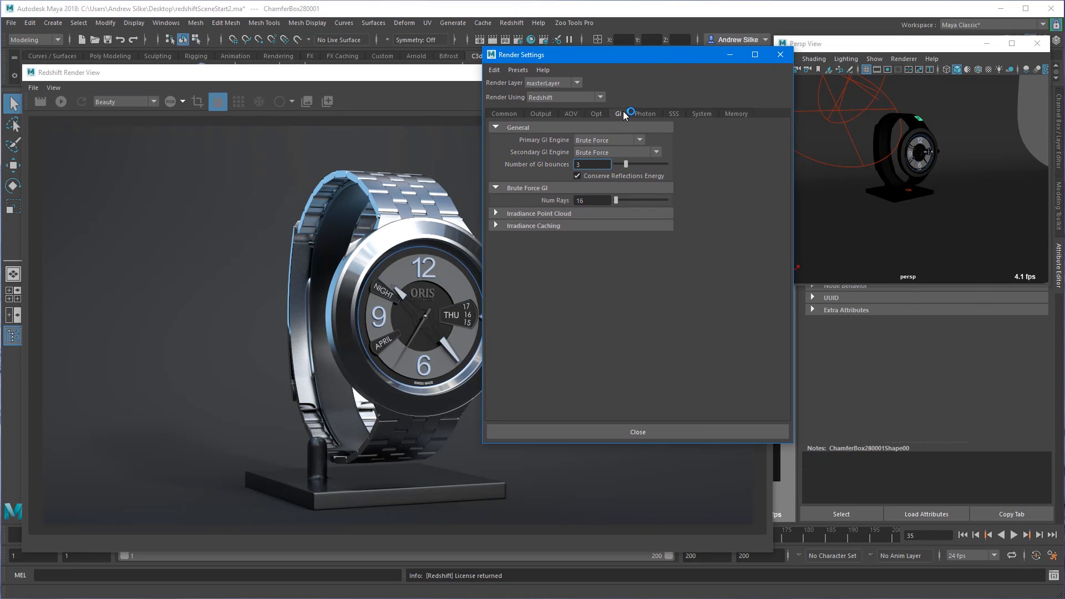
{"action": "left_click", "coordinate": [539, 114]}
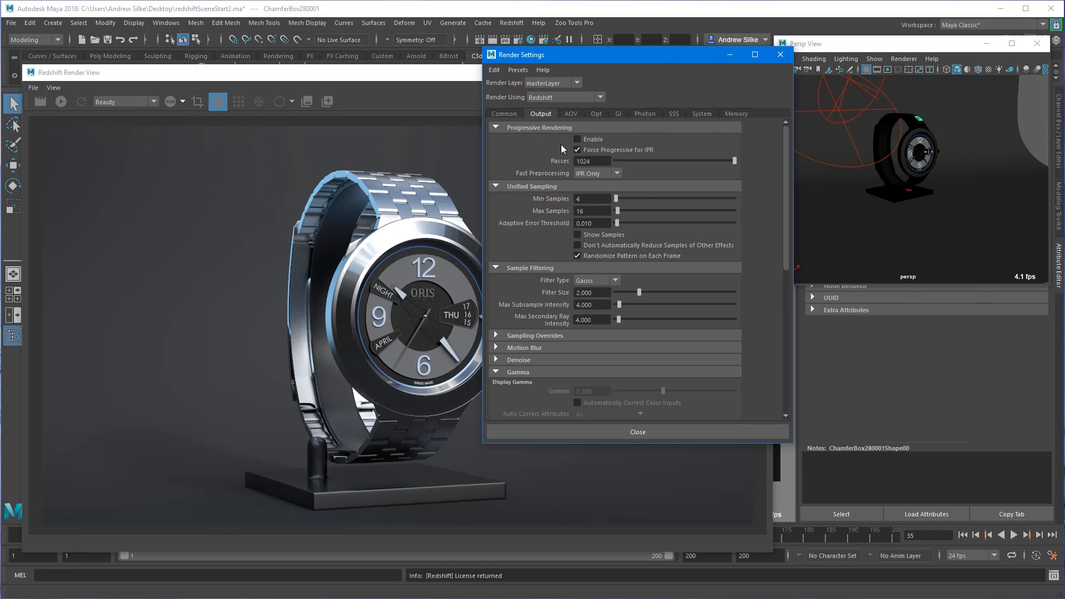
Step: Resize and reposition the Render Settings window beside the watch render and review the progressive and unified sampling settings
{"action": "left_click_drag", "start_coordinate": [796, 131], "coordinate": [757, 131]}
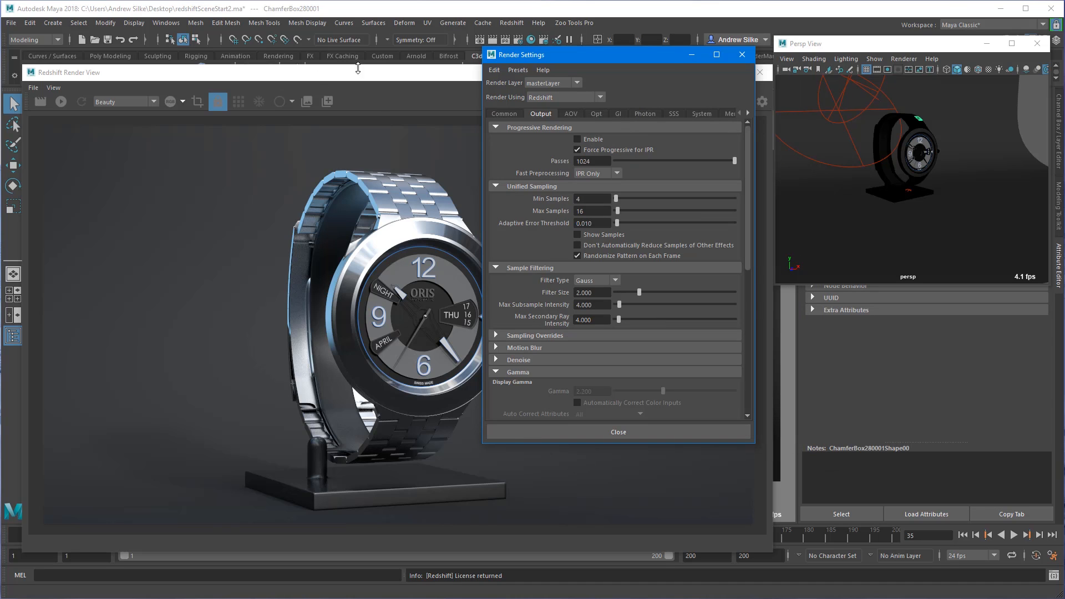
{"action": "left_click_drag", "start_coordinate": [590, 61], "coordinate": [658, 60]}
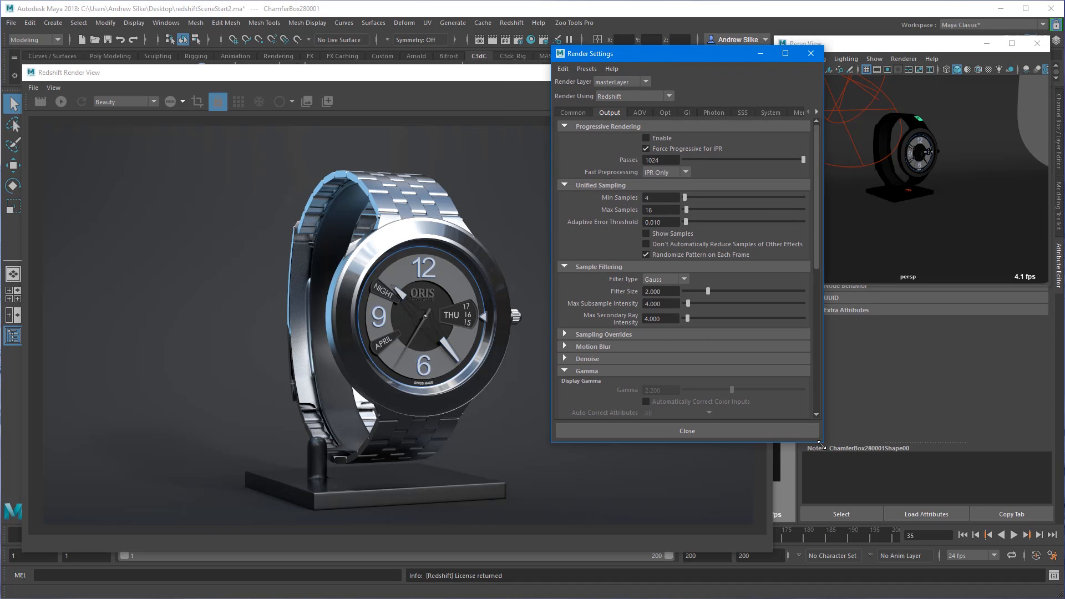
{"action": "left_click_drag", "start_coordinate": [821, 444], "coordinate": [838, 453]}
{"action": "scroll", "coordinate": [702, 286], "scroll_direction": "down", "scroll_amount": 3}
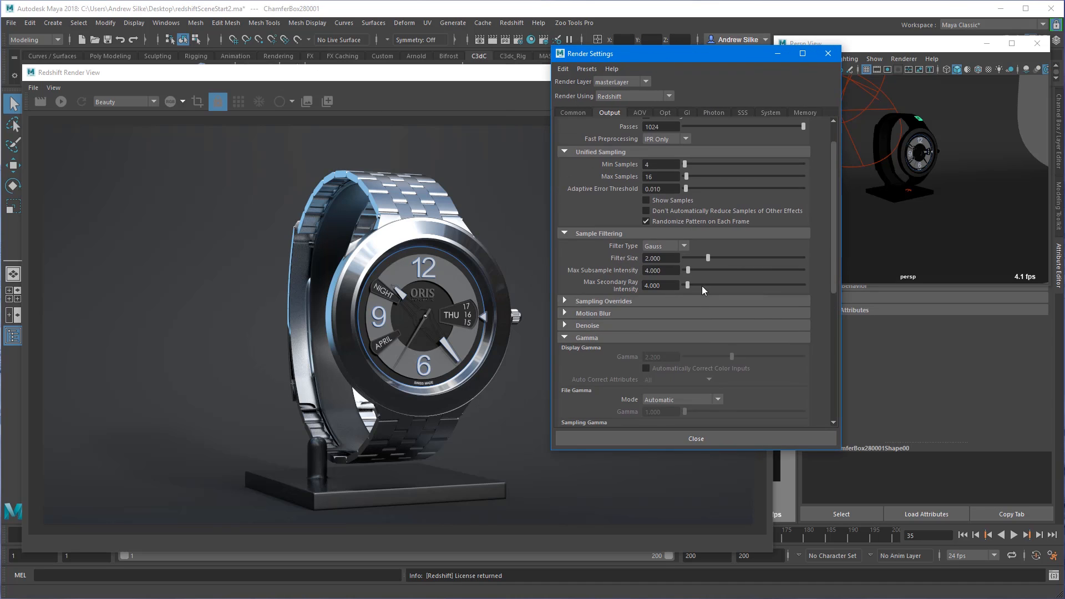
{"action": "scroll", "coordinate": [703, 285], "scroll_direction": "up", "scroll_amount": 3}
{"action": "left_click", "coordinate": [669, 200]}
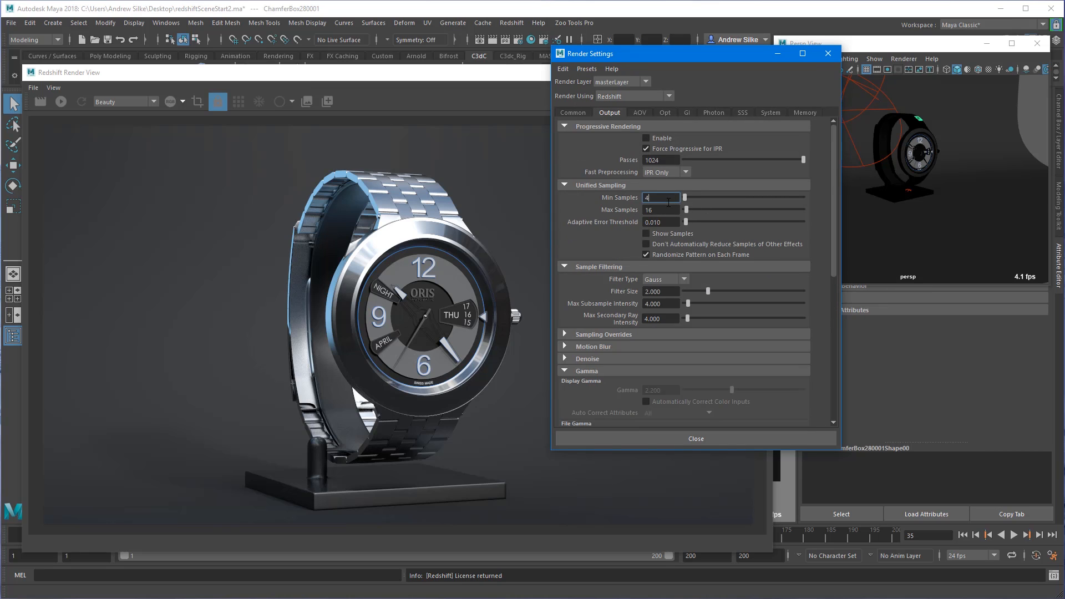
Step: Expand the Denoise settings in the Redshift output options and set the denoise engine to OptiX
{"action": "scroll", "coordinate": [682, 301], "scroll_direction": "down", "scroll_amount": 3}
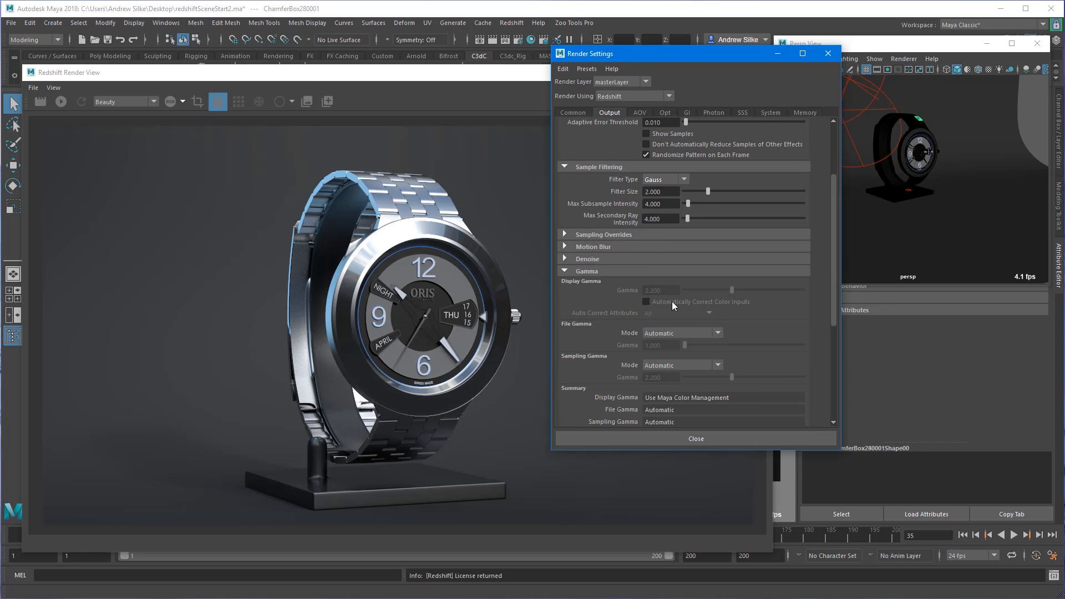
{"action": "left_click", "coordinate": [604, 259]}
{"action": "left_click", "coordinate": [665, 272]}
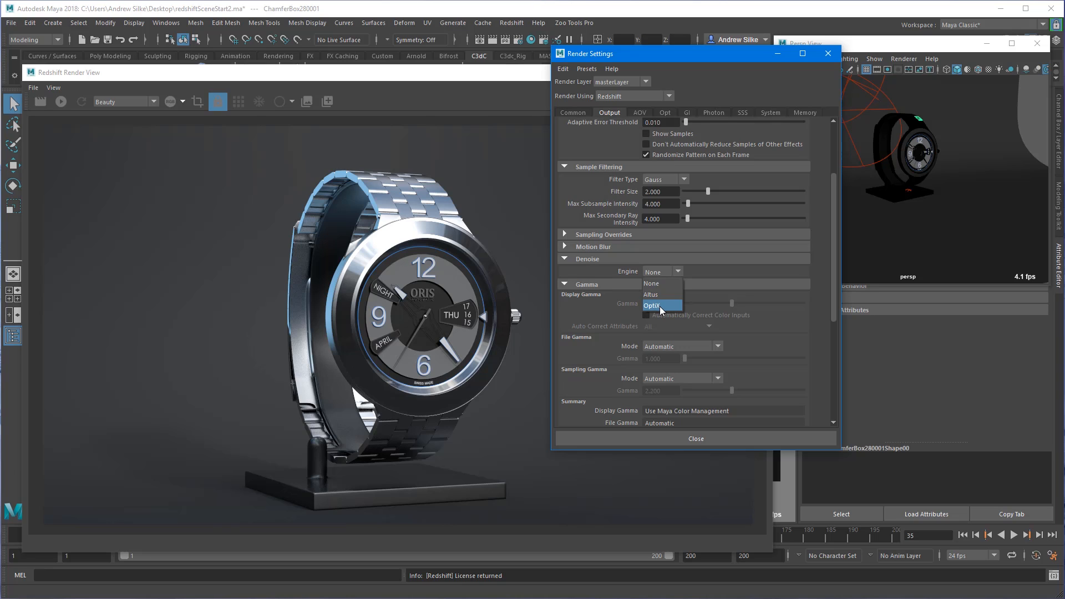
{"action": "left_click", "coordinate": [662, 271]}
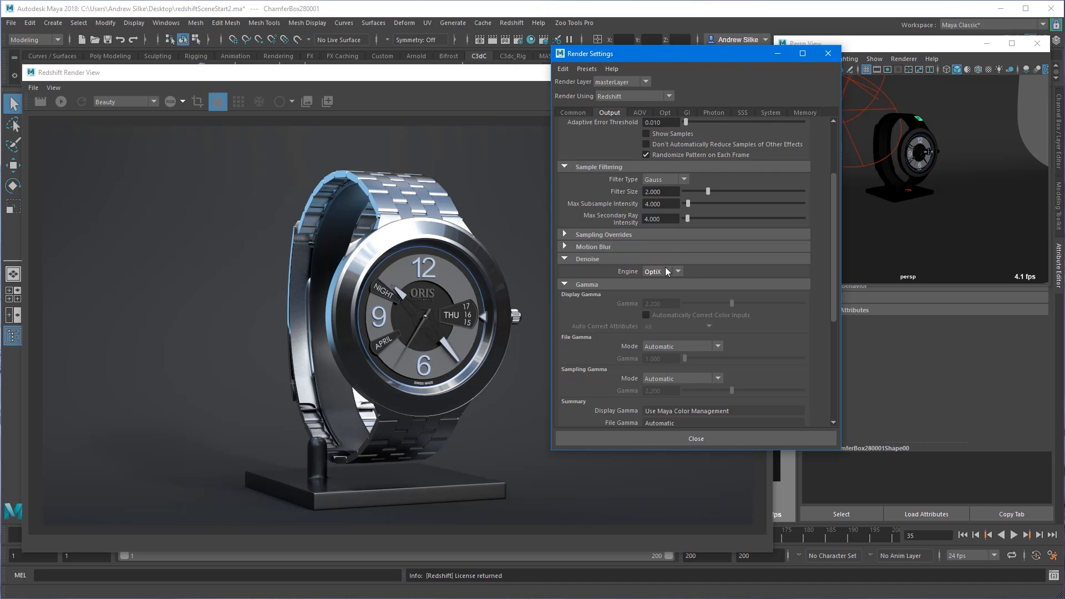
Step: Move the Render Settings window and the Persp View away from their current places to clear the workspace
{"action": "left_click_drag", "start_coordinate": [691, 56], "coordinate": [613, 48]}
{"action": "left_click", "coordinate": [836, 58]}
{"action": "left_click_drag", "start_coordinate": [837, 44], "coordinate": [213, 28]}
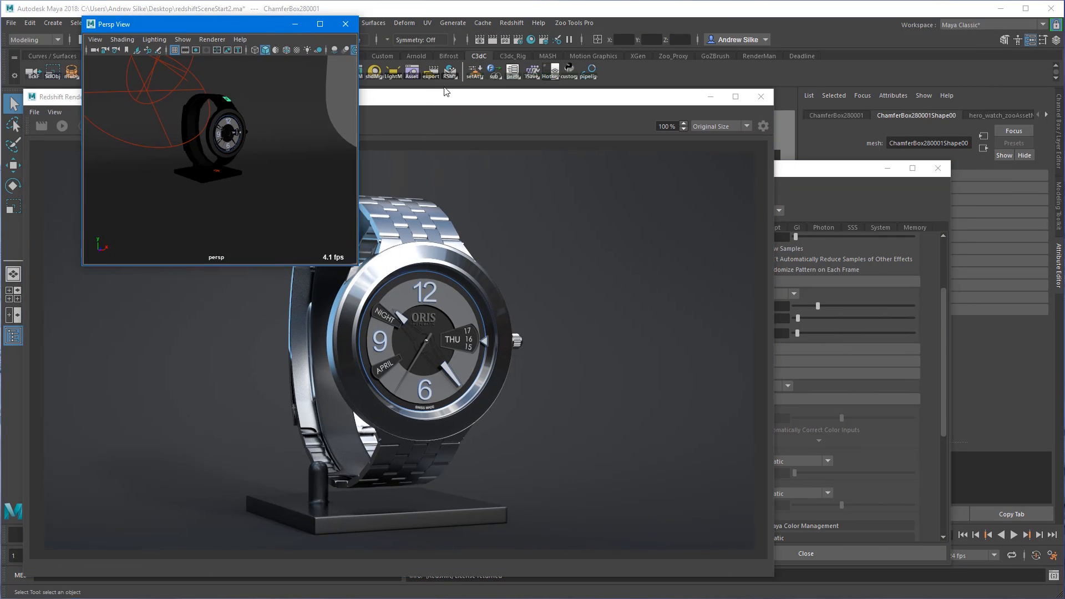
Step: Place the Zoo Asset Manager beside the render, search its assets for "hero" and import hero_stryacosaurus_01
{"action": "left_click_drag", "start_coordinate": [525, 228], "coordinate": [871, 51]}
{"action": "left_click", "coordinate": [909, 112]}
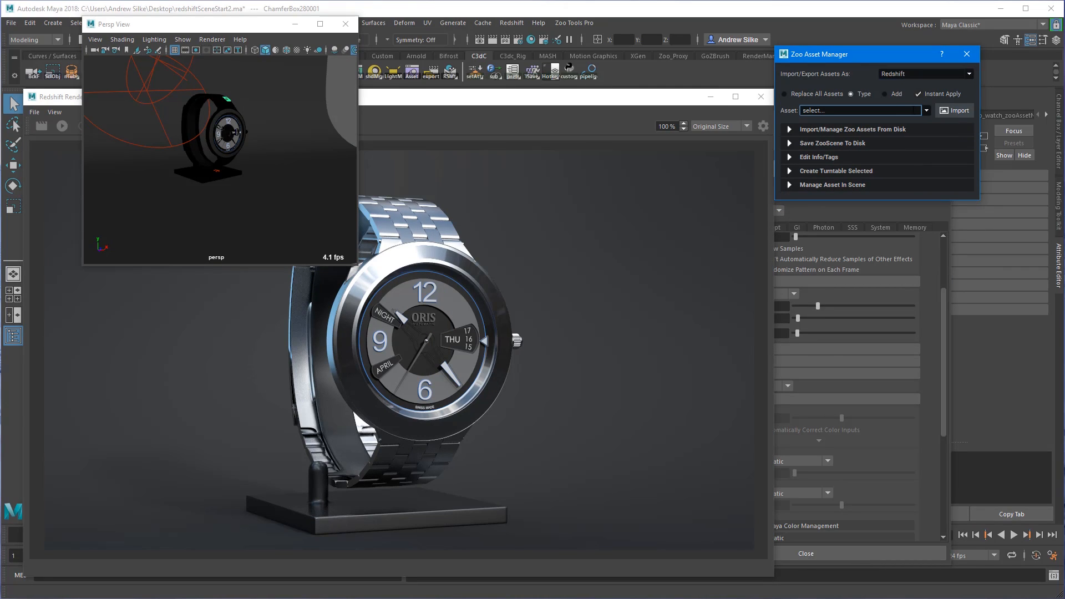
{"action": "left_click_drag", "start_coordinate": [916, 115], "coordinate": [746, 94]}
{"action": "type", "text": "hero"}
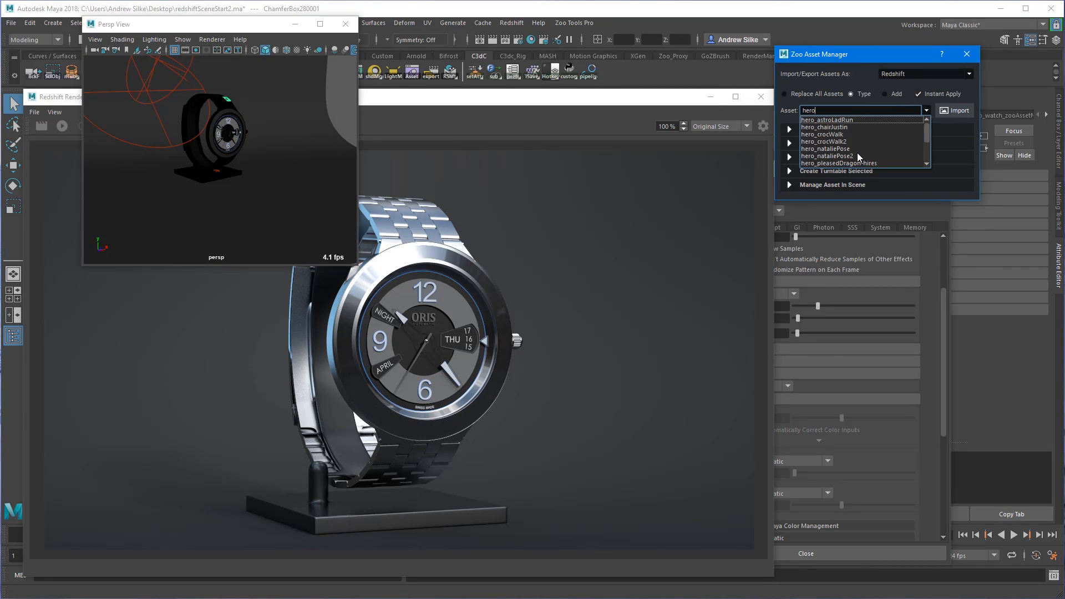
{"action": "scroll", "coordinate": [859, 157], "scroll_direction": "down", "scroll_amount": 2}
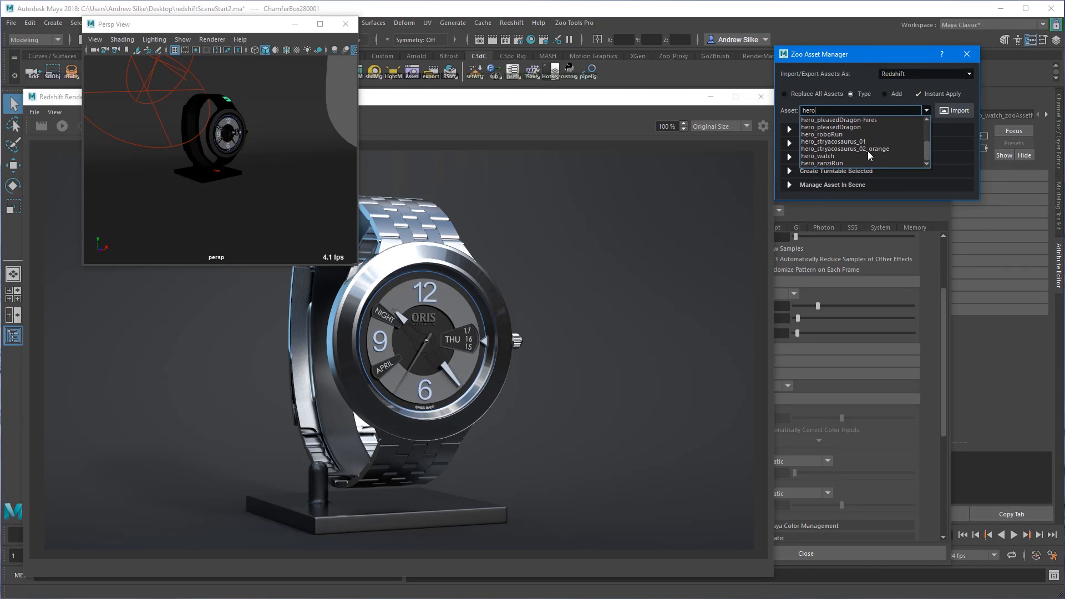
{"action": "left_click", "coordinate": [844, 146]}
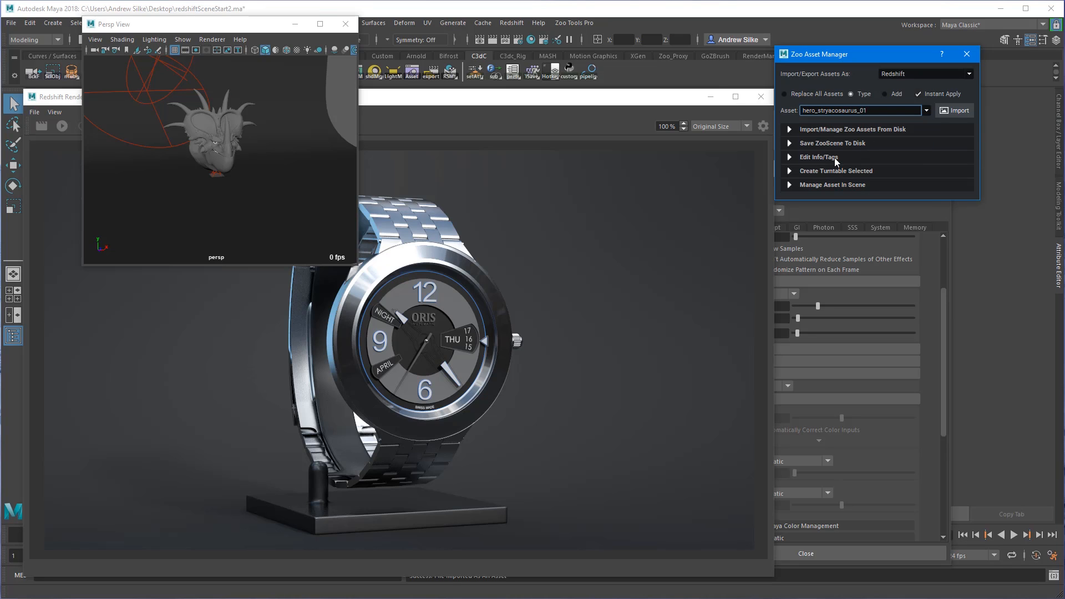
Step: Review the creator credits and website entries in the imported dinosaur asset's info and tags
{"action": "left_click", "coordinate": [836, 161]}
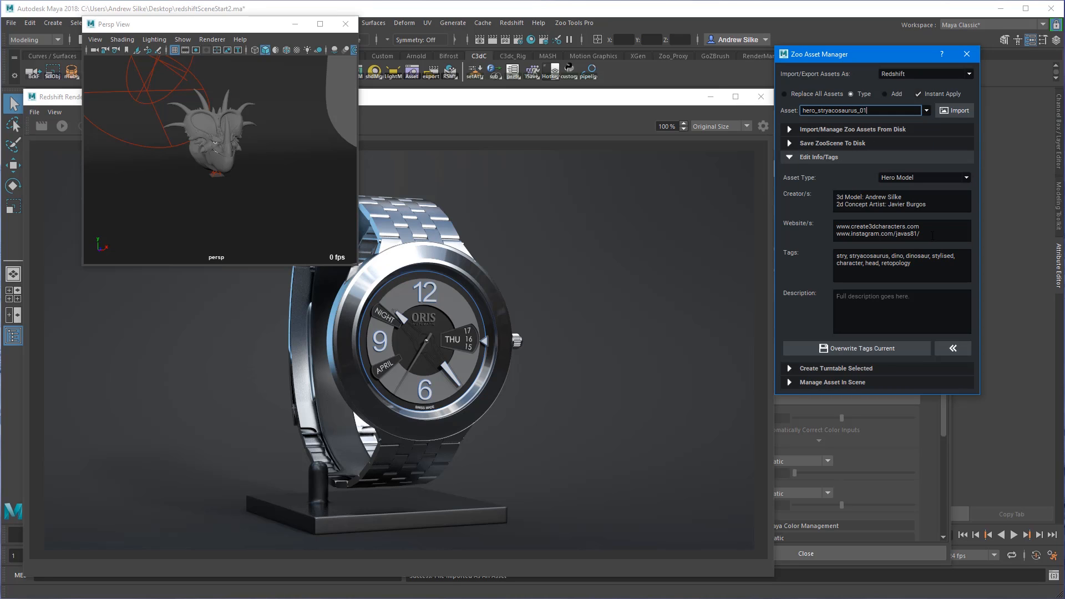
{"action": "left_click_drag", "start_coordinate": [888, 204], "coordinate": [933, 205]}
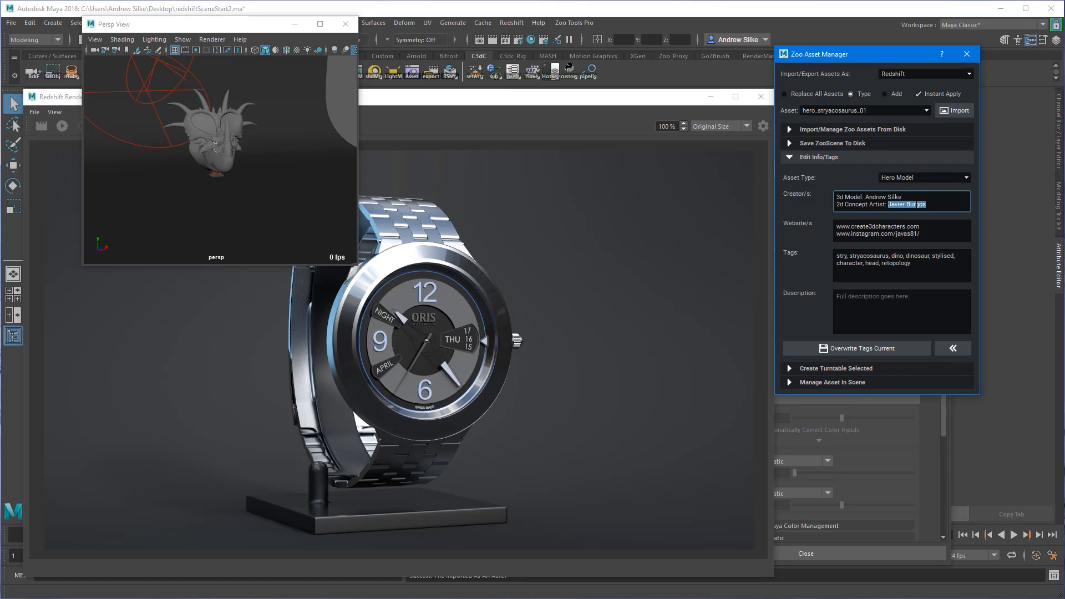
{"action": "triple_click", "coordinate": [909, 204]}
{"action": "left_click", "coordinate": [918, 234]}
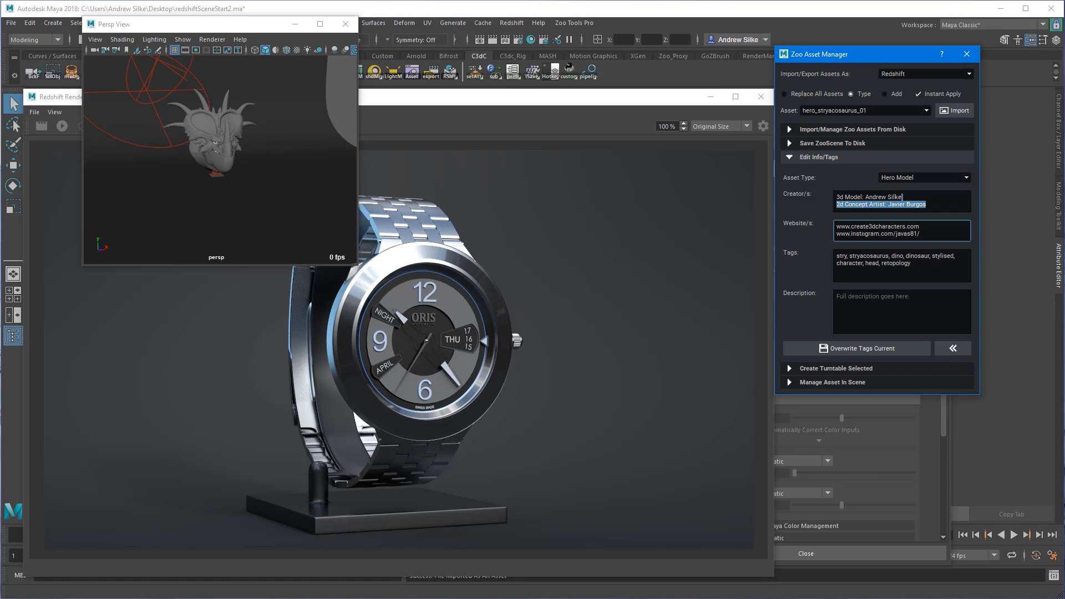
{"action": "double_click", "coordinate": [901, 234]}
{"action": "double_click", "coordinate": [863, 233]}
{"action": "left_click", "coordinate": [929, 233]}
Step: Reposition the Persp View, orbit around the dinosaur head, and start the Redshift IPR render of it
{"action": "left_click", "coordinate": [234, 19]}
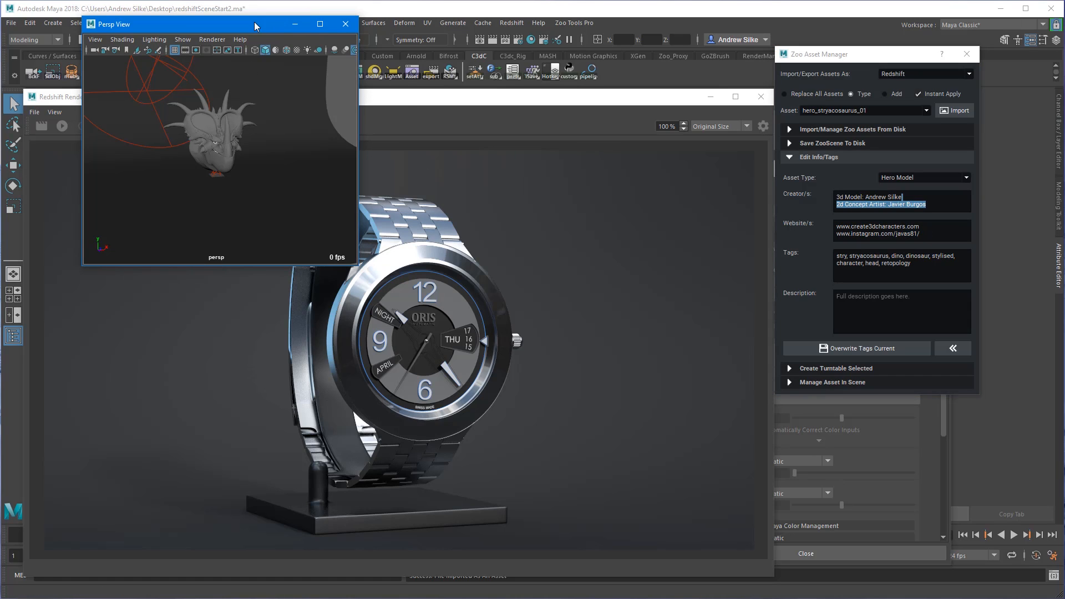
{"action": "left_click_drag", "start_coordinate": [256, 27], "coordinate": [329, 65]}
{"action": "left_click_drag", "start_coordinate": [292, 230], "coordinate": [344, 219], "text": "alt"}
{"action": "left_click_drag", "start_coordinate": [514, 97], "coordinate": [514, 101]}
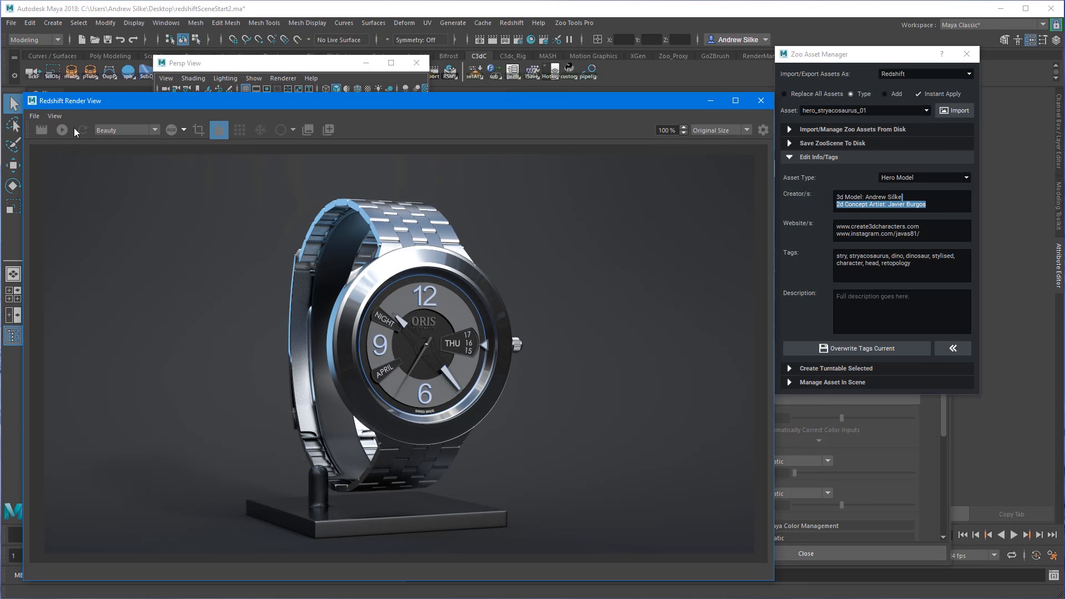
{"action": "left_click", "coordinate": [63, 130]}
Step: Arrange the Persp View and the Zoo Asset Manager one above the other beside the Redshift render
{"action": "left_click_drag", "start_coordinate": [283, 68], "coordinate": [658, 38]}
{"action": "left_click_drag", "start_coordinate": [882, 60], "coordinate": [915, 321]}
{"action": "left_click_drag", "start_coordinate": [733, 35], "coordinate": [984, 36]}
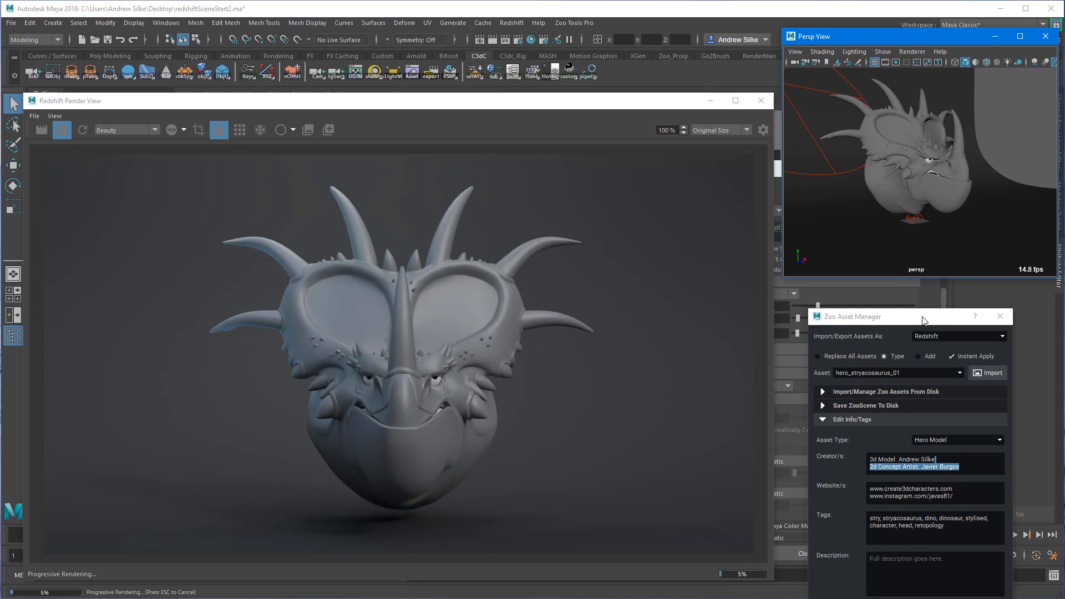
{"action": "left_click_drag", "start_coordinate": [914, 316], "coordinate": [918, 255]}
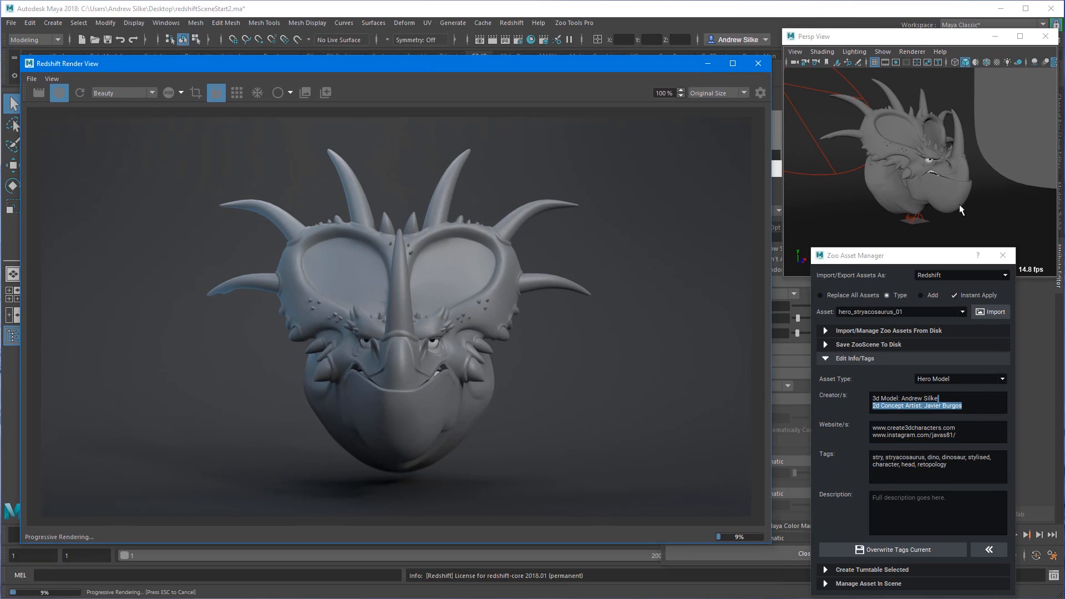
Step: Select the dinosaur head and create an asset turntable from frame 0 to 200 with an angle offset of -90
{"action": "left_click", "coordinate": [964, 205]}
{"action": "left_click", "coordinate": [870, 359]}
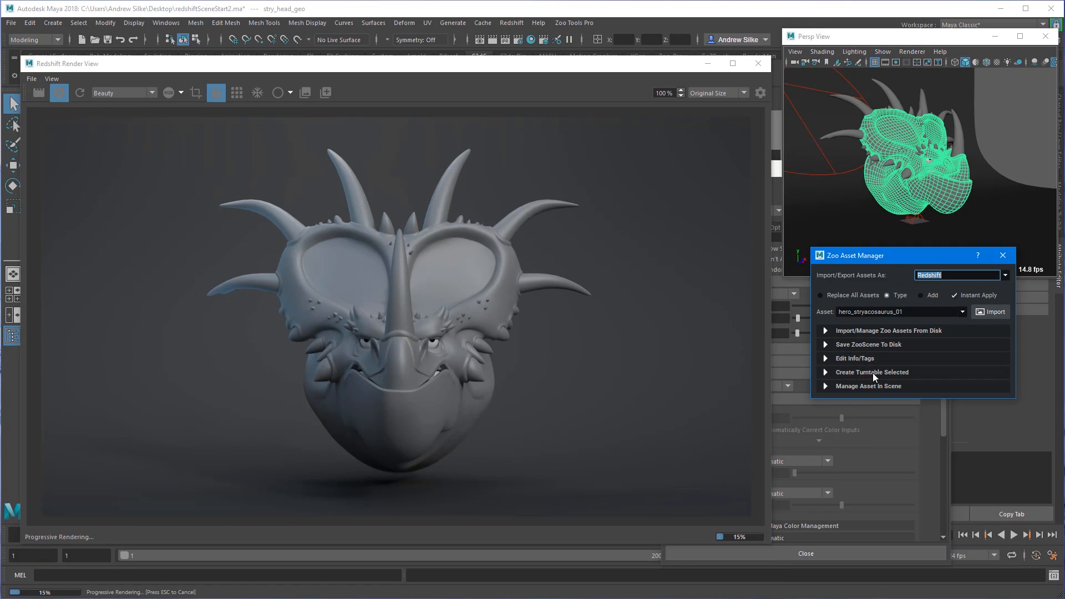
{"action": "left_click", "coordinate": [873, 372]}
{"action": "left_click", "coordinate": [989, 408]}
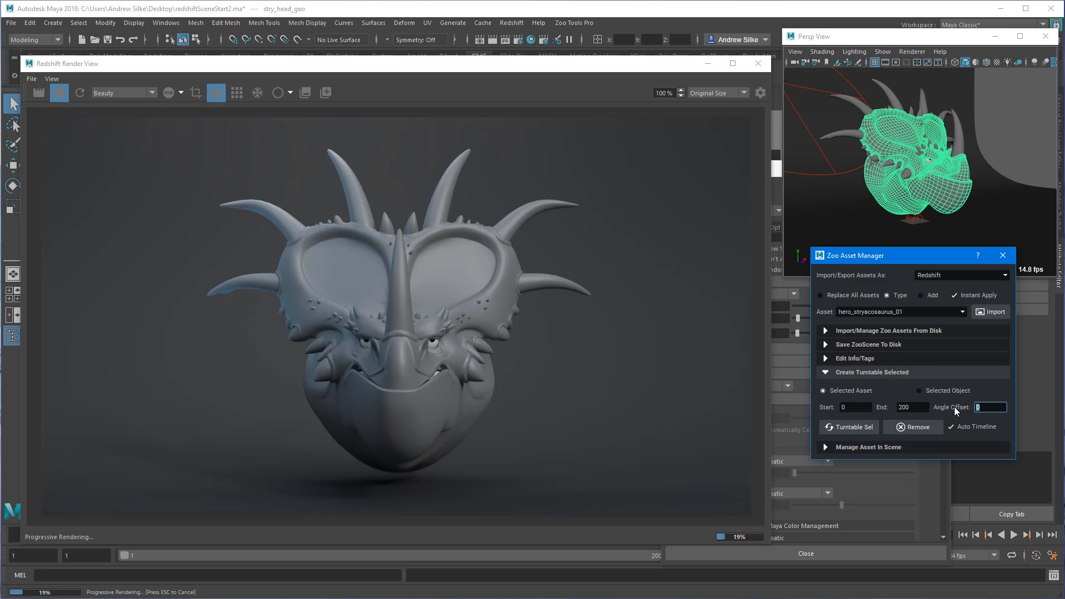
{"action": "left_click", "coordinate": [855, 428]}
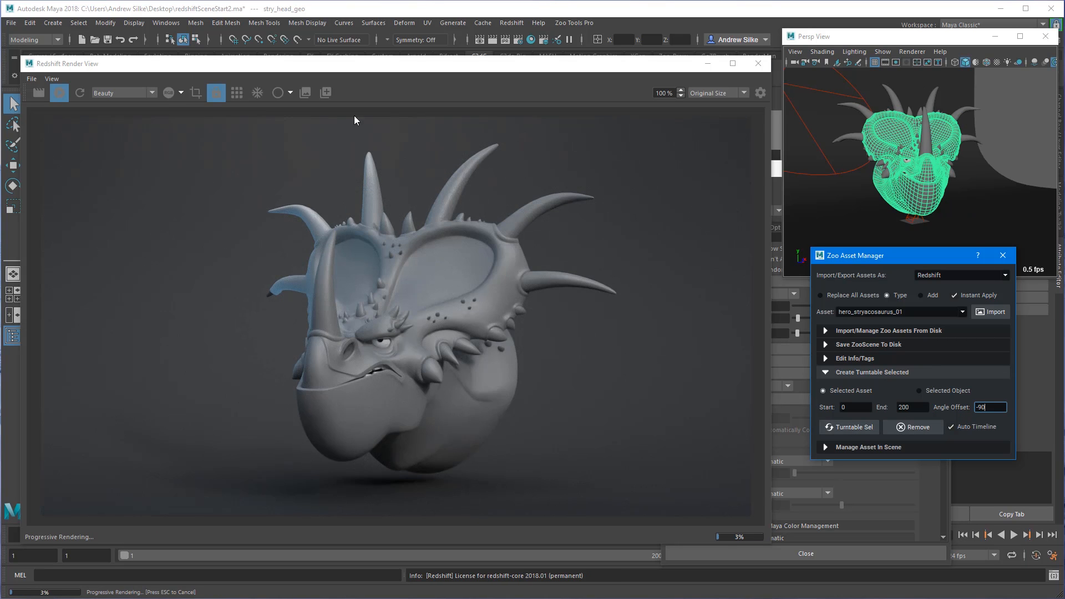
Step: Move the render view clear of the timeline, scrub through the dinosaur's turntable rotation and stop at frame 63
{"action": "left_click_drag", "start_coordinate": [358, 66], "coordinate": [357, 32]}
{"action": "left_click", "coordinate": [16, 536]}
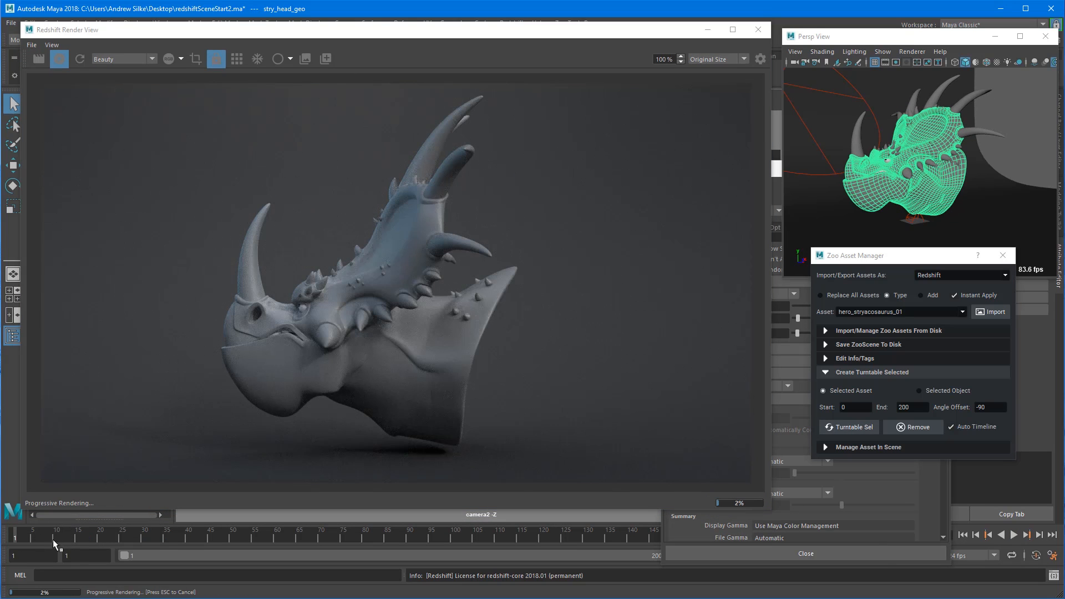
{"action": "left_click", "coordinate": [110, 538]}
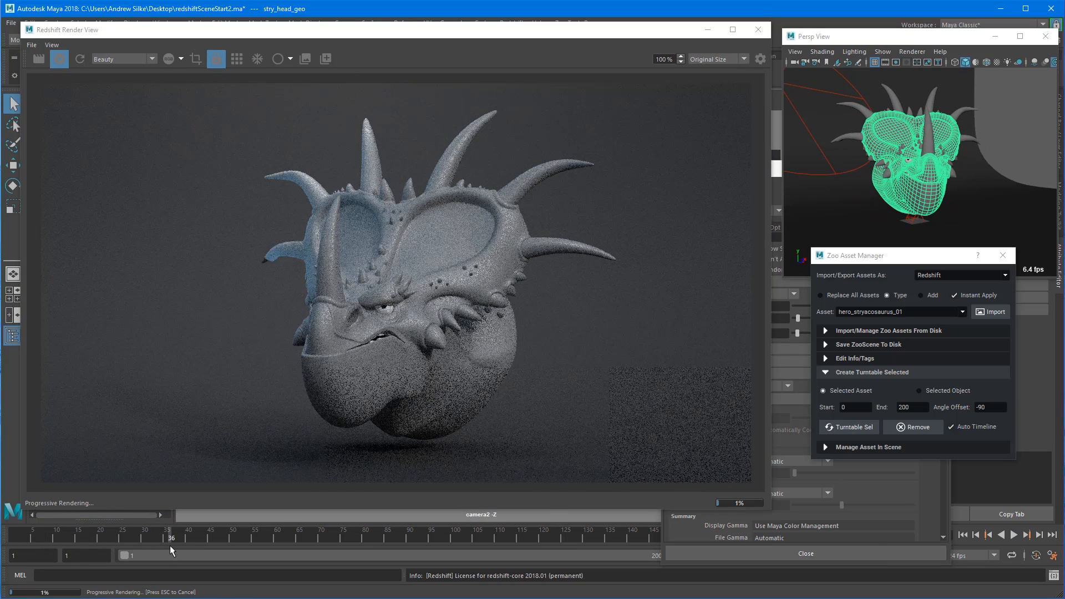
{"action": "left_click_drag", "start_coordinate": [172, 535], "coordinate": [114, 548]}
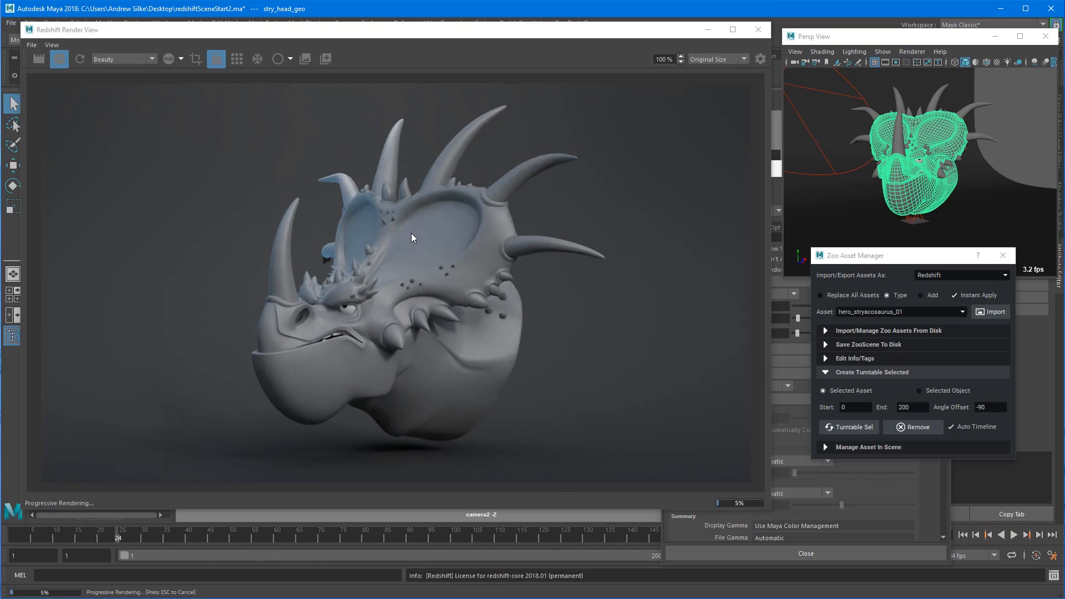
{"action": "left_click", "coordinate": [291, 536]}
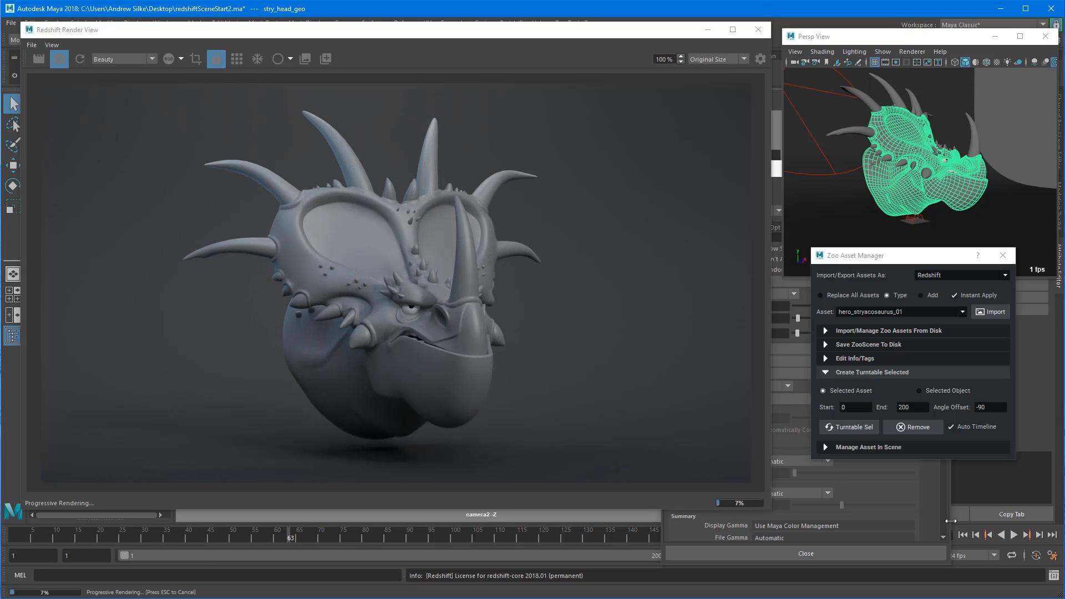
Step: Bring the Render Settings forward, enable progressive rendering and set the passes to 32
{"action": "left_click_drag", "start_coordinate": [777, 169], "coordinate": [871, 142]}
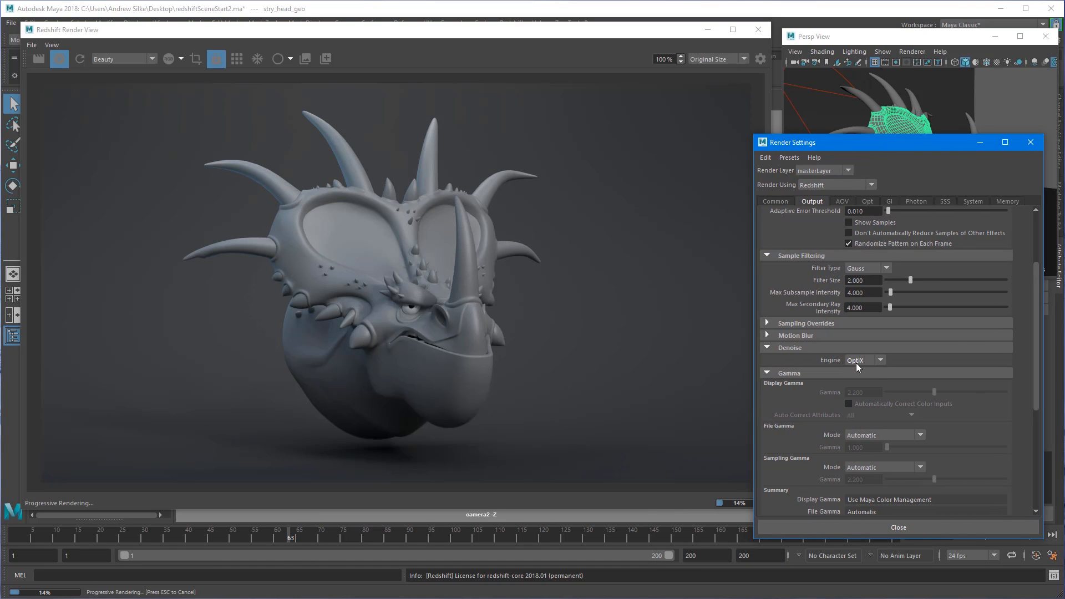
{"action": "scroll", "coordinate": [921, 313], "scroll_direction": "up", "scroll_amount": 3}
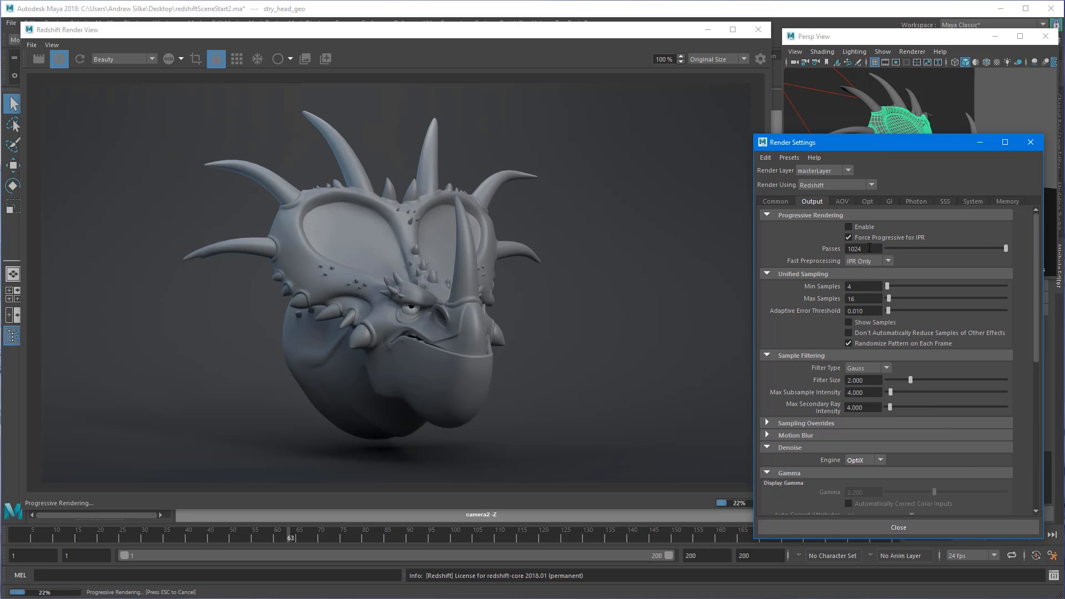
{"action": "left_click", "coordinate": [857, 228]}
{"action": "double_click", "coordinate": [866, 249]}
{"action": "type", "text": "32"}
{"action": "key", "text": "Return"}
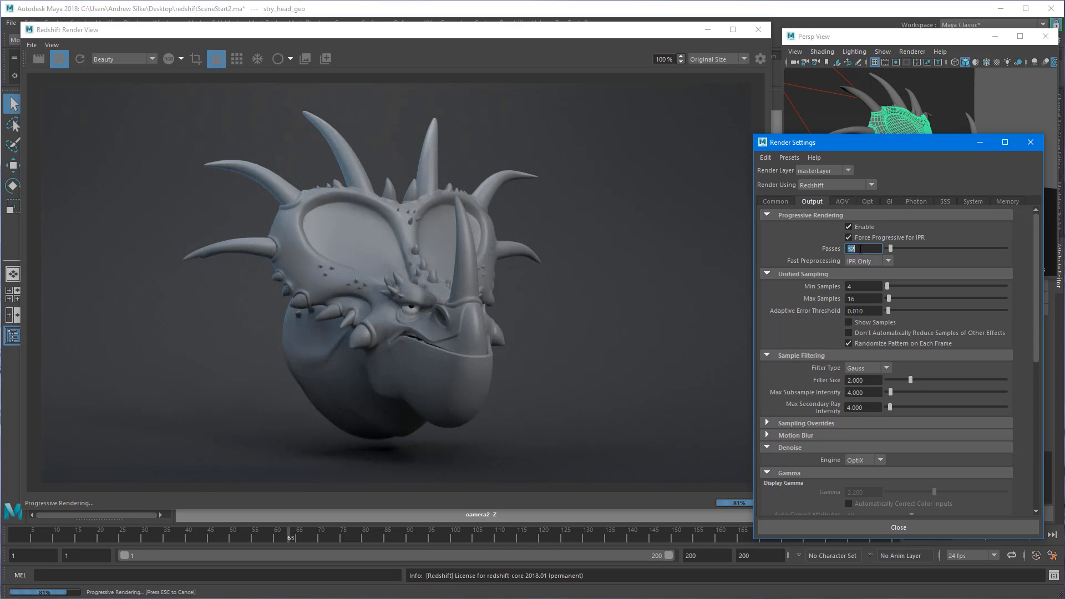
Step: Stop the IPR, render frame 63 as a still, and check its render time in the Script Editor
{"action": "left_click", "coordinate": [59, 59]}
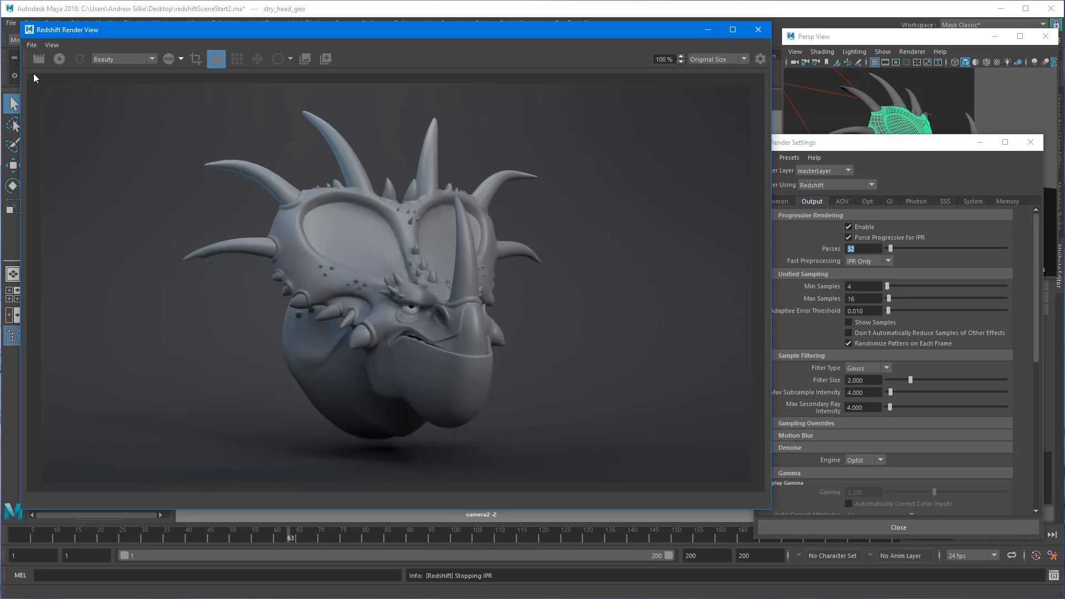
{"action": "left_click", "coordinate": [38, 60]}
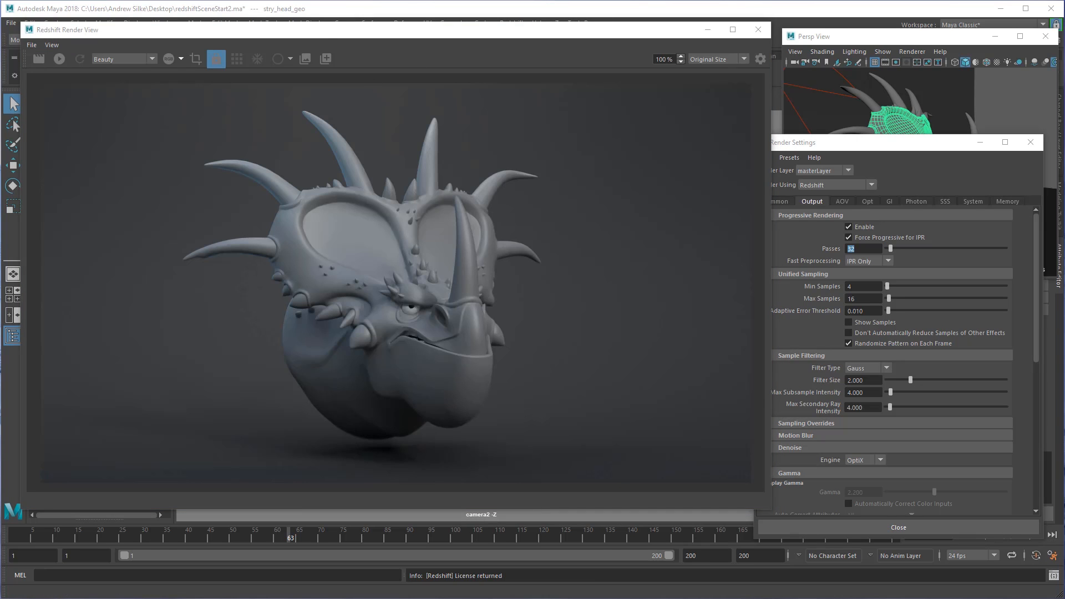
{"action": "left_click_drag", "start_coordinate": [442, 119], "coordinate": [566, 119]}
{"action": "scroll", "coordinate": [580, 281], "scroll_direction": "down", "scroll_amount": 1}
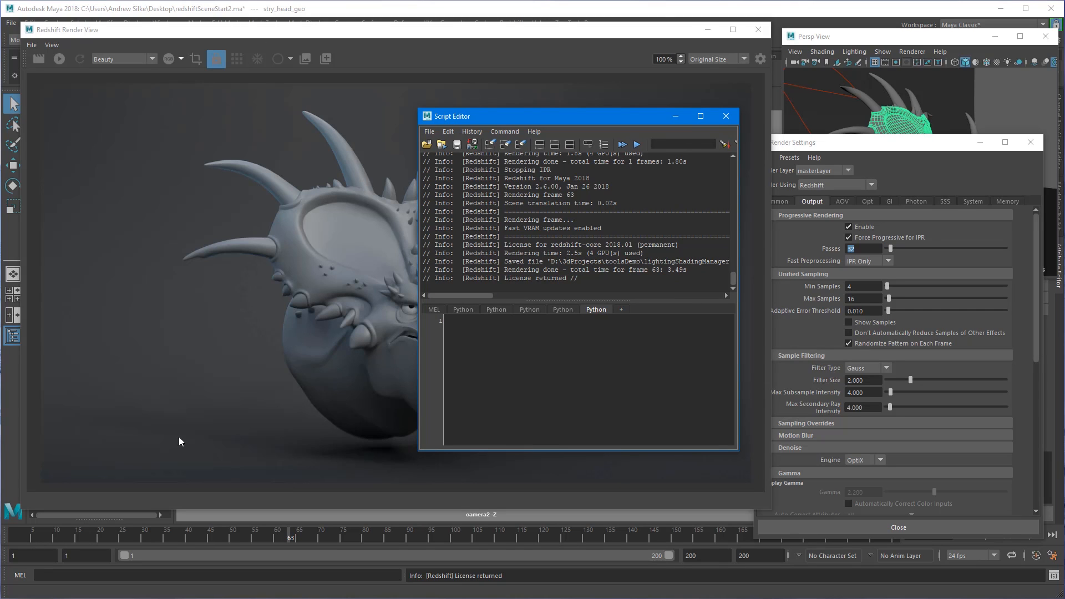
{"action": "left_click_drag", "start_coordinate": [690, 270], "coordinate": [668, 270]}
Step: Move the Script Editor beside the image, render frame 63 again and compare the logged render time
{"action": "left_click_drag", "start_coordinate": [616, 118], "coordinate": [845, 151]}
{"action": "left_click", "coordinate": [579, 34]}
{"action": "left_click", "coordinate": [38, 59]}
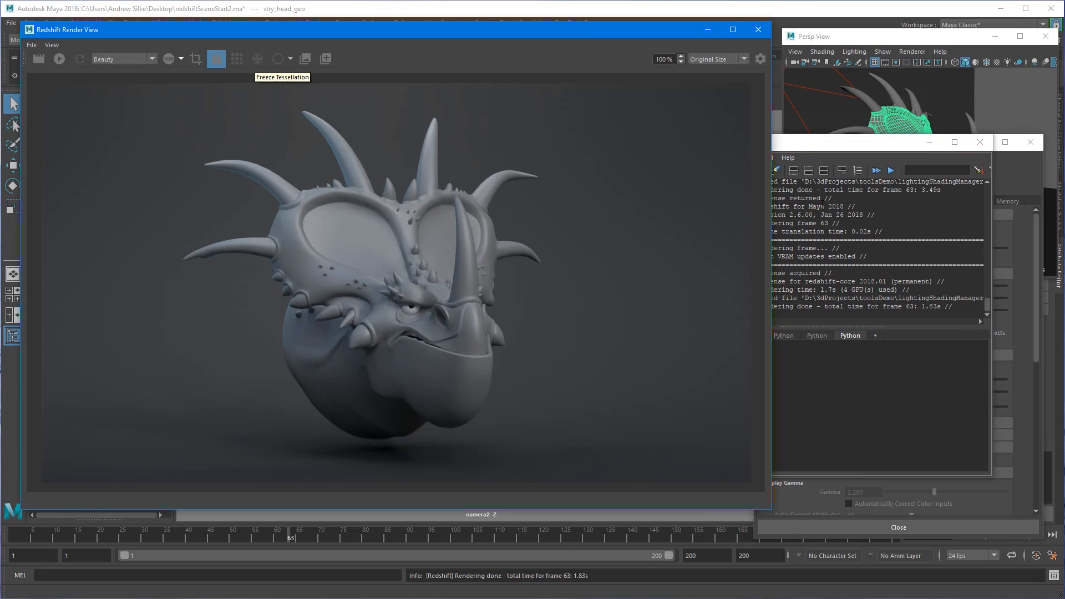
{"action": "left_click", "coordinate": [847, 141]}
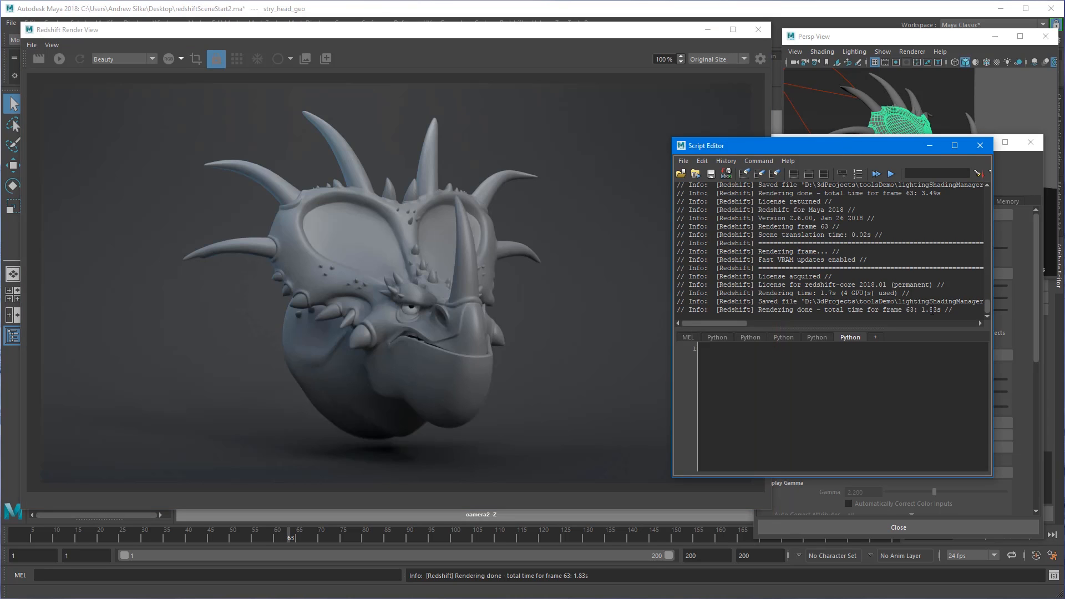
{"action": "left_click_drag", "start_coordinate": [942, 311], "coordinate": [935, 299]}
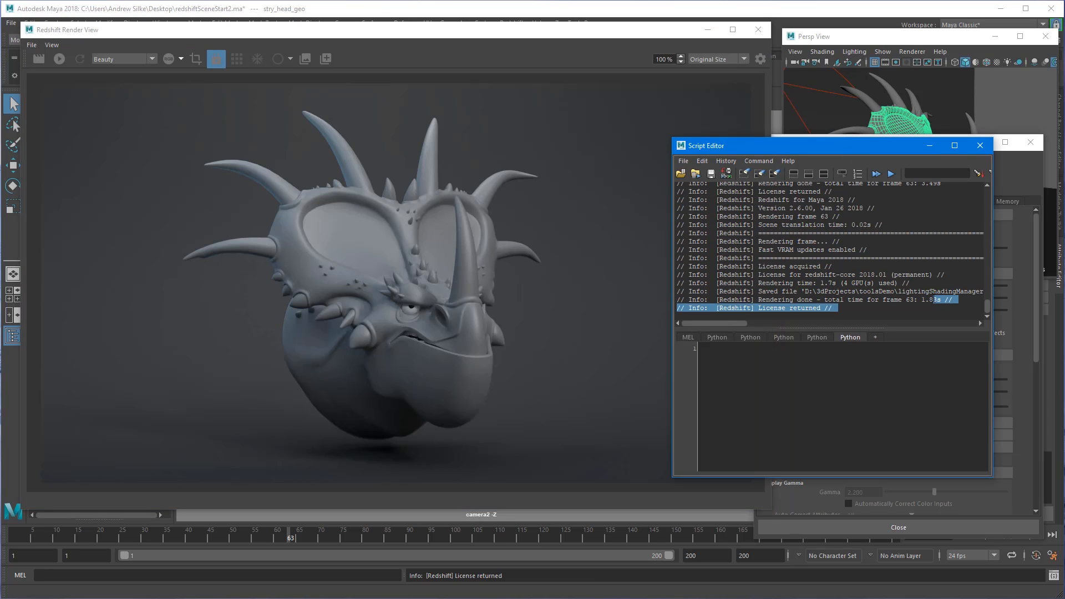
Step: Advance to frame 64, render it, check its total time in the log, and shift the Script Editor aside
{"action": "left_click", "coordinate": [295, 539]}
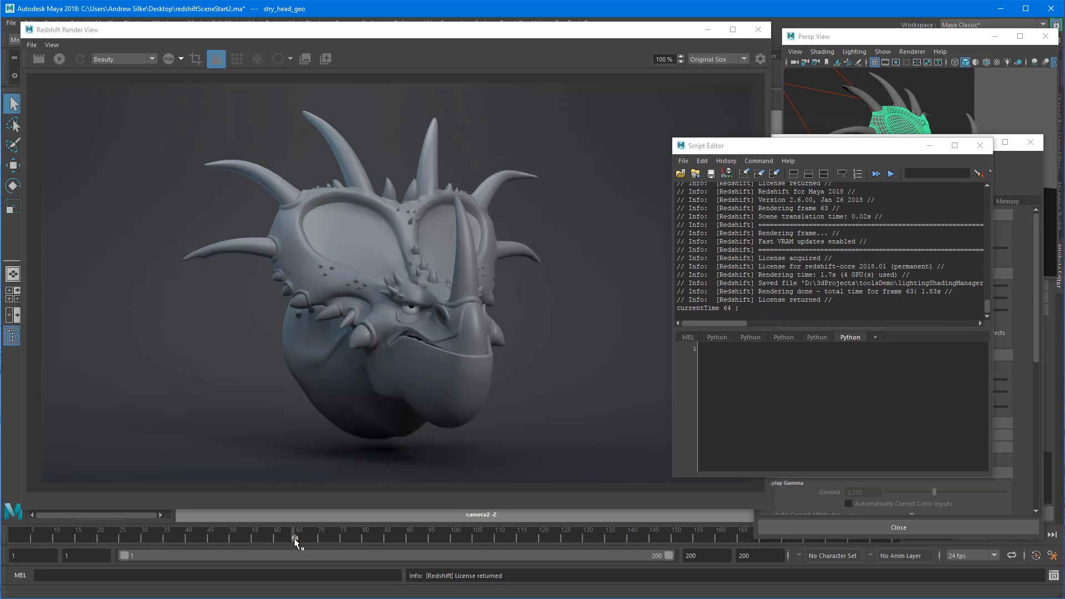
{"action": "left_click", "coordinate": [38, 60]}
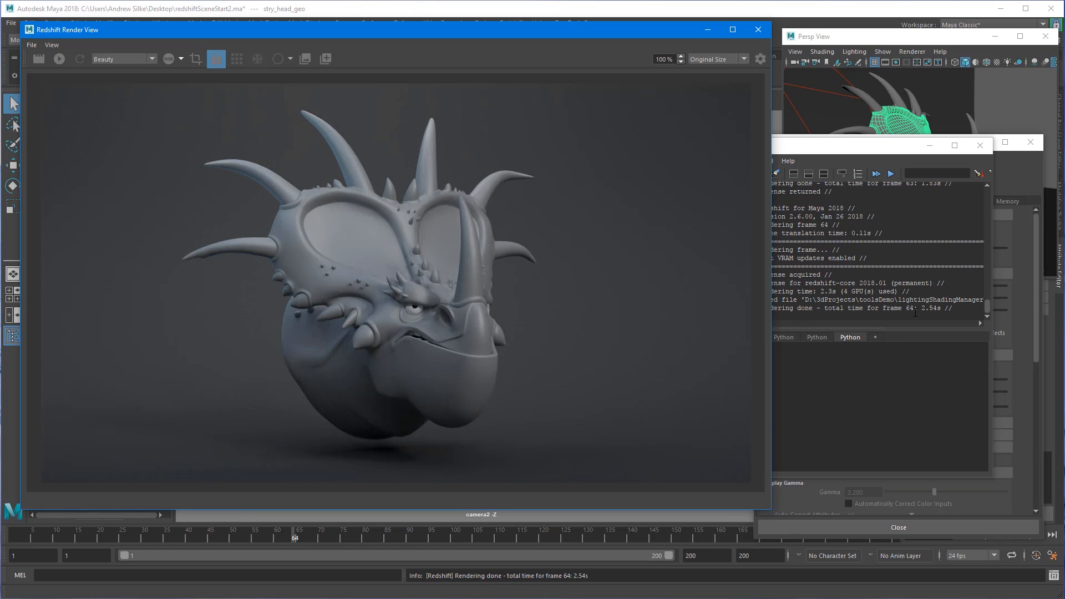
{"action": "left_click_drag", "start_coordinate": [946, 312], "coordinate": [922, 308]}
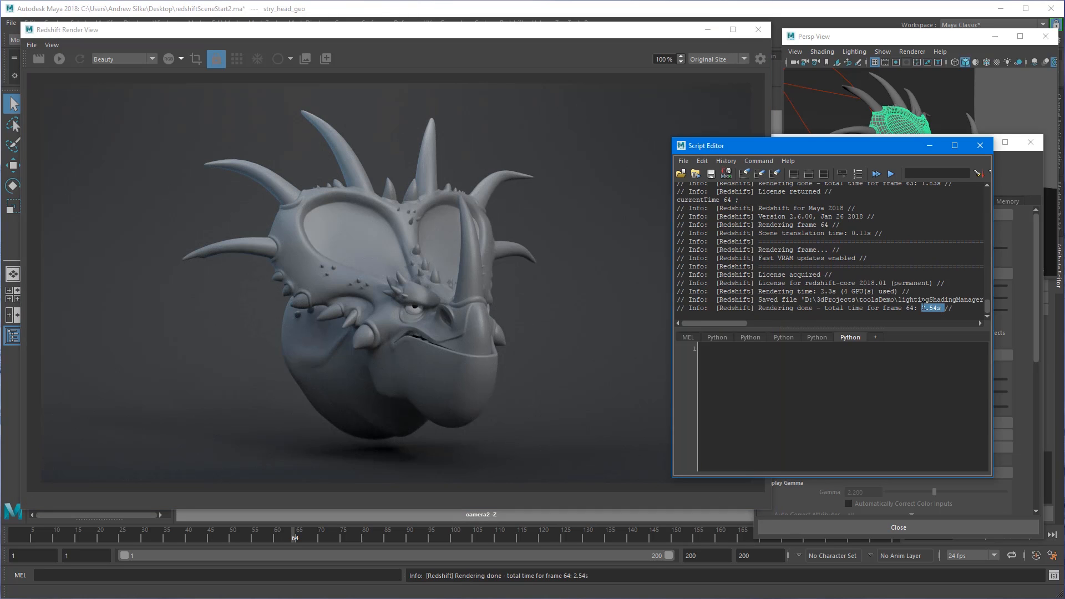
{"action": "left_click_drag", "start_coordinate": [790, 142], "coordinate": [838, 128]}
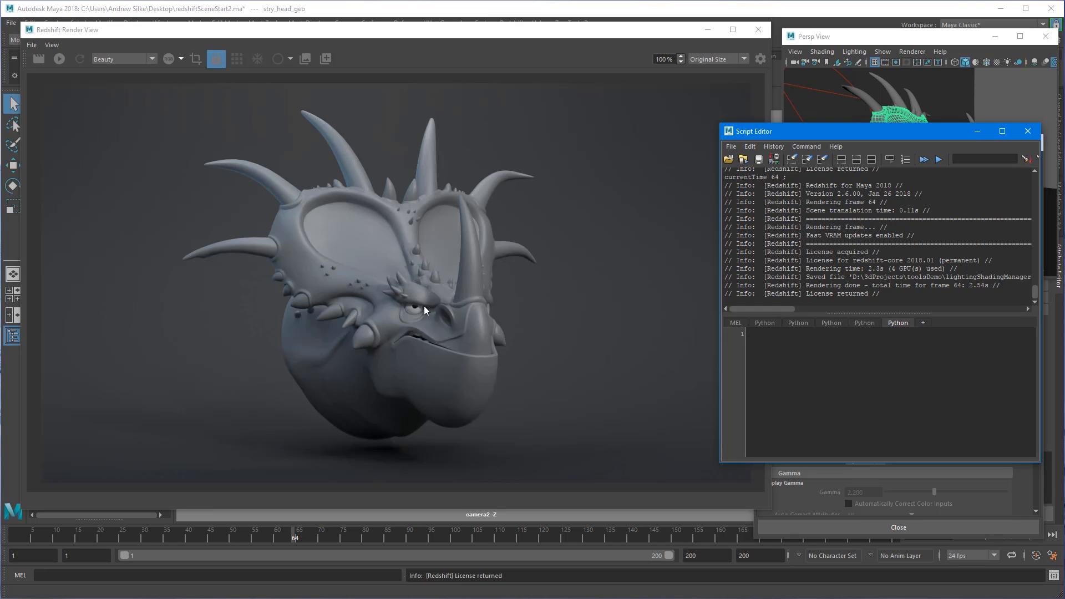
Step: Inspect the frame 64 render up close around the dinosaur's face and return the image zoom to 100%
{"action": "right_click_drag", "start_coordinate": [293, 295], "coordinate": [348, 287], "text": "alt"}
{"action": "middle_click_drag", "start_coordinate": [348, 288], "coordinate": [470, 185], "text": "alt"}
{"action": "right_click_drag", "start_coordinate": [376, 262], "coordinate": [483, 297], "text": "alt"}
{"action": "middle_click_drag", "start_coordinate": [483, 298], "coordinate": [394, 349], "text": "alt"}
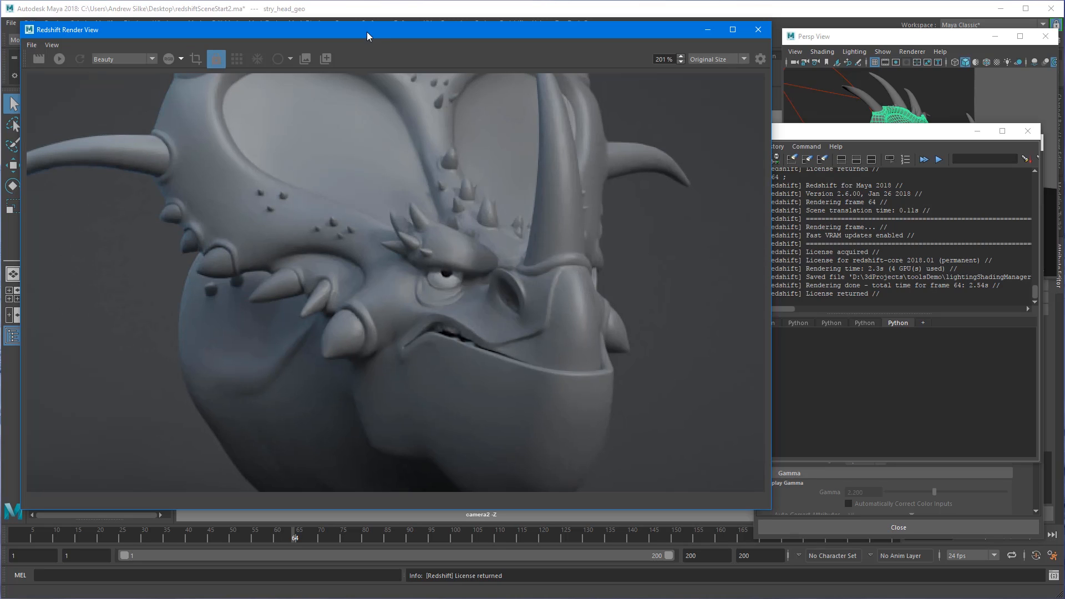
{"action": "key", "text": "Return"}
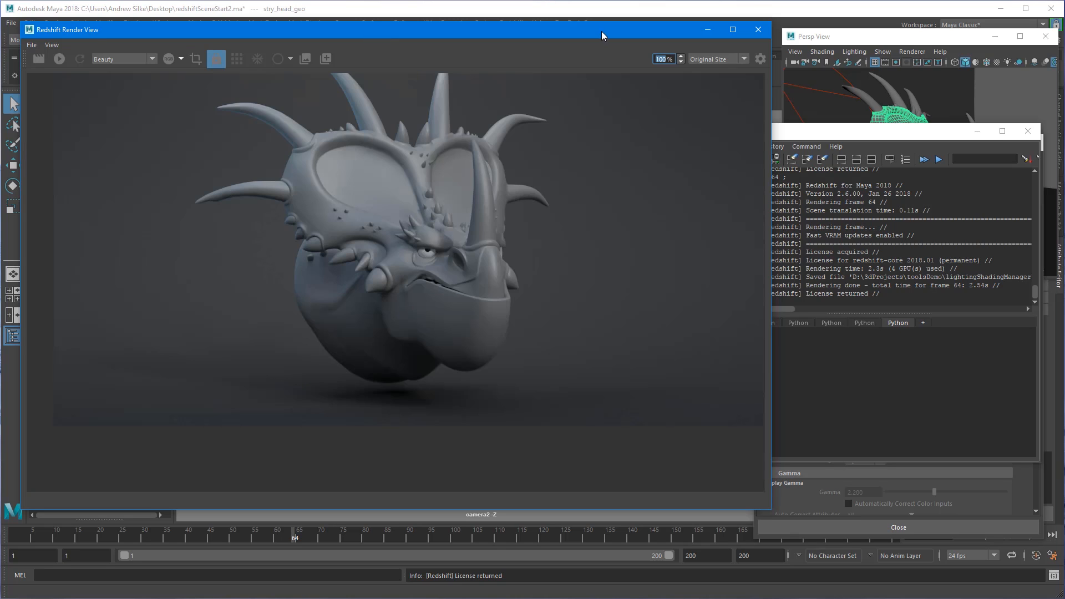
Step: Move the Redshift Render View aside, set the render resolution to 1080p HD (1920x1080), and put the view back
{"action": "left_click_drag", "start_coordinate": [601, 32], "coordinate": [585, 208]}
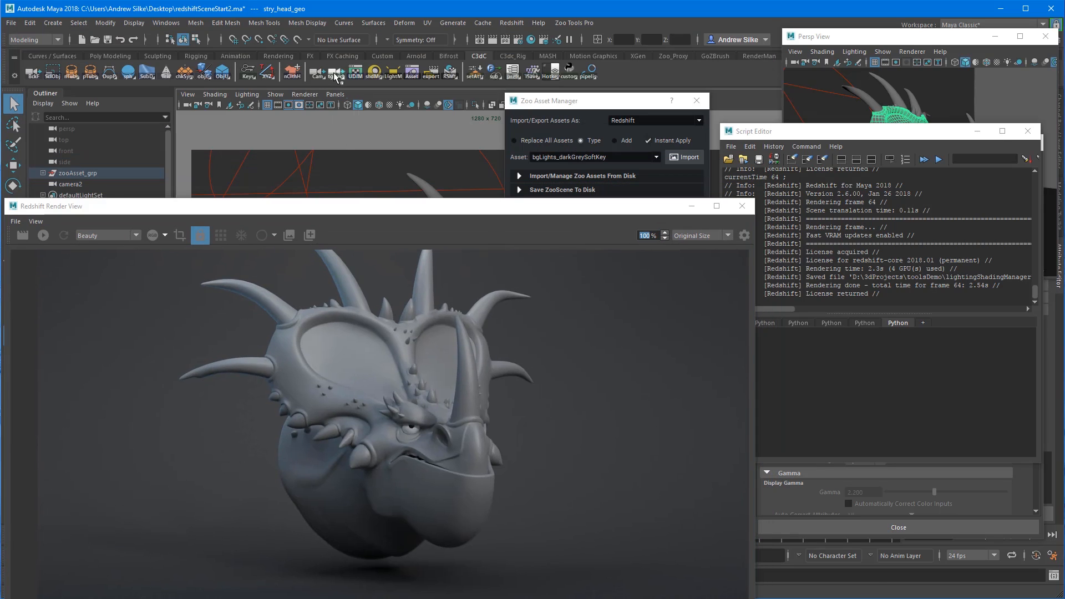
{"action": "right_click", "coordinate": [318, 75]}
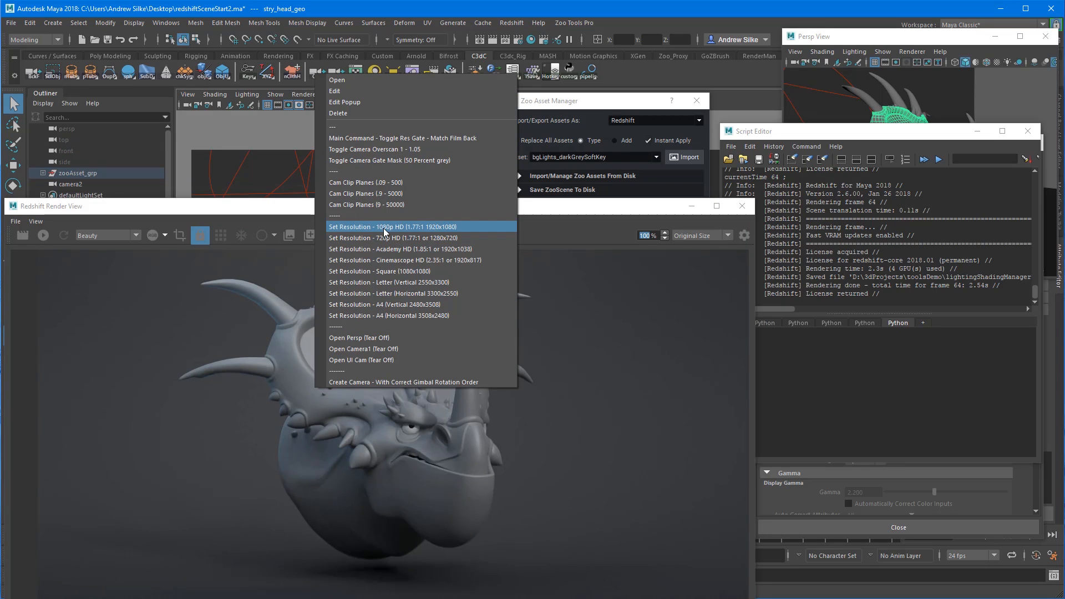
{"action": "left_click", "coordinate": [361, 227]}
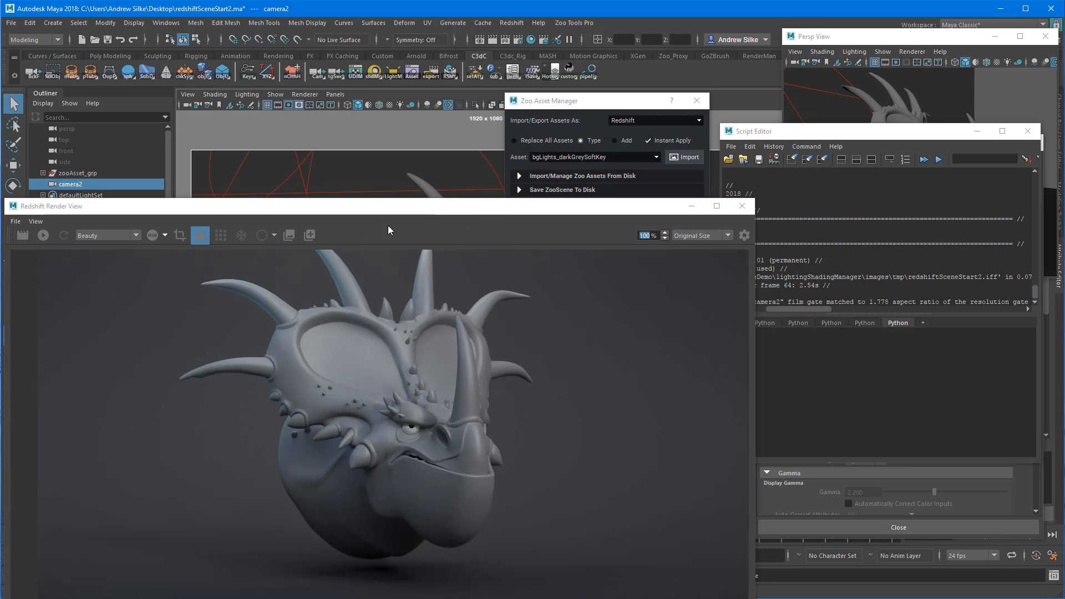
{"action": "left_click_drag", "start_coordinate": [386, 211], "coordinate": [401, 43]}
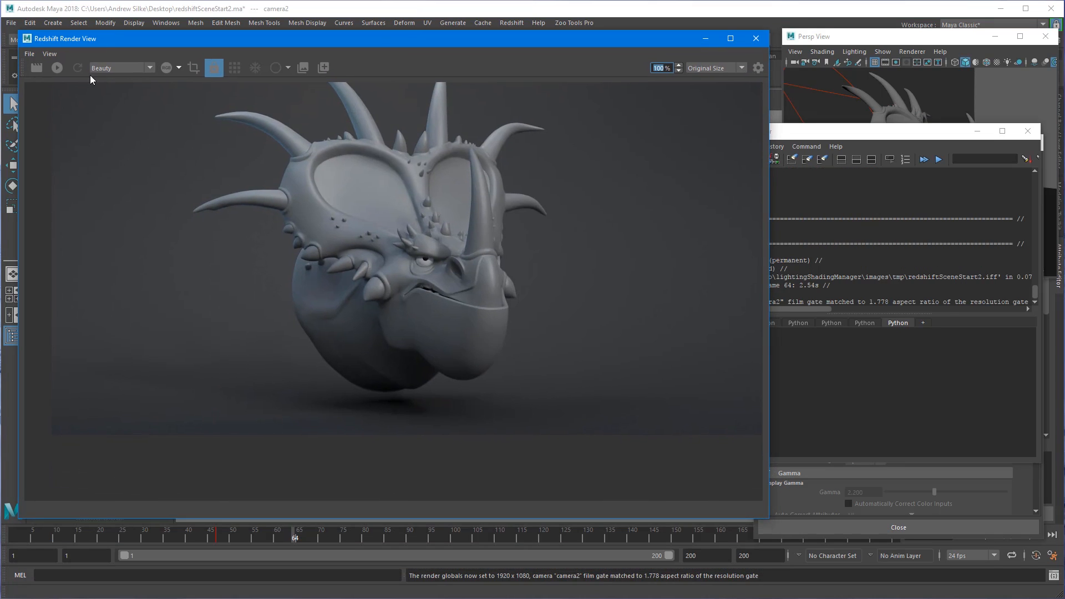
Step: Start the IPR at the new resolution, advance to frame 65, and check both render times in the Script Editor log
{"action": "left_click", "coordinate": [55, 68]}
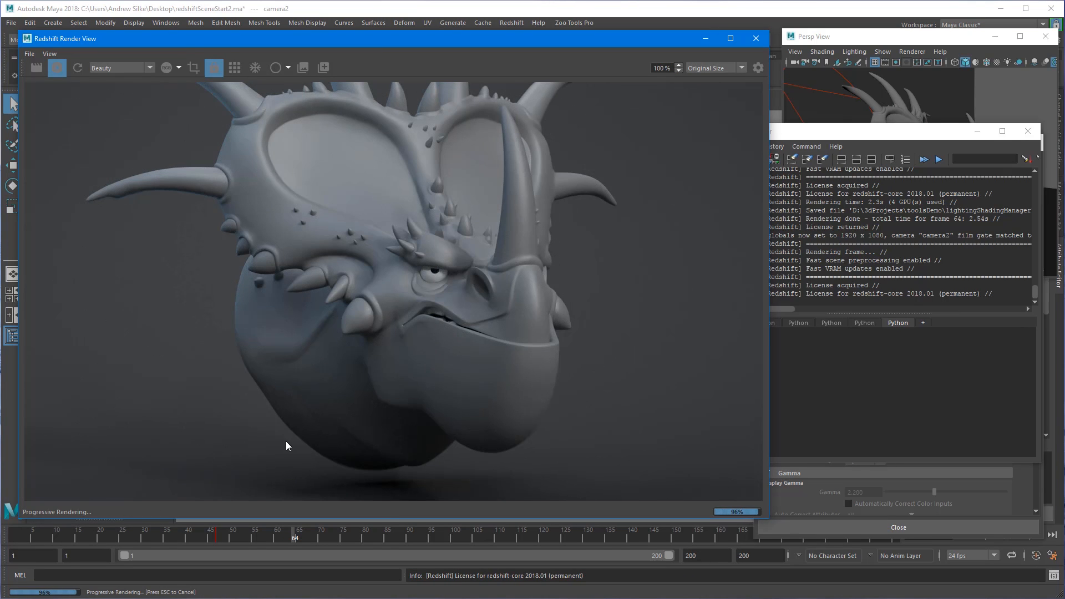
{"action": "left_click", "coordinate": [952, 296]}
{"action": "left_click_drag", "start_coordinate": [990, 293], "coordinate": [969, 293]}
{"action": "left_click", "coordinate": [298, 537]}
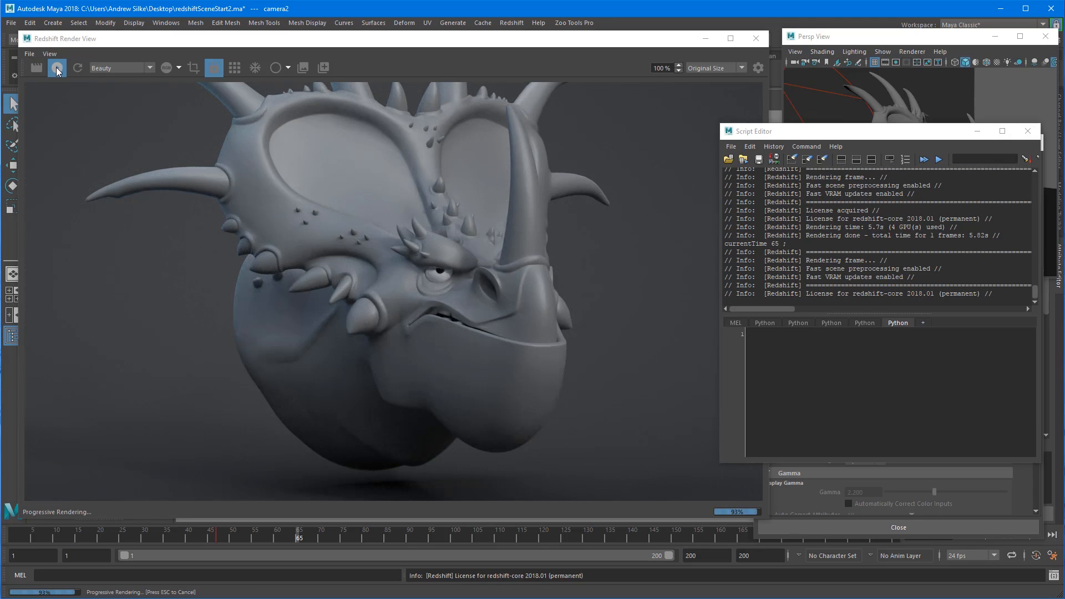
{"action": "left_click", "coordinate": [88, 75]}
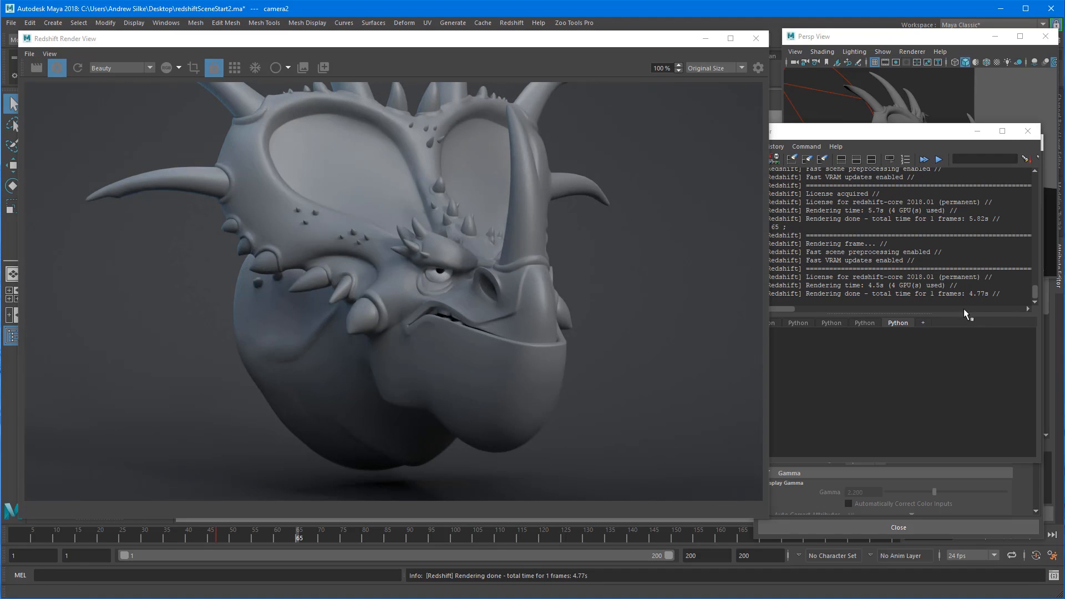
{"action": "left_click_drag", "start_coordinate": [969, 294], "coordinate": [987, 293]}
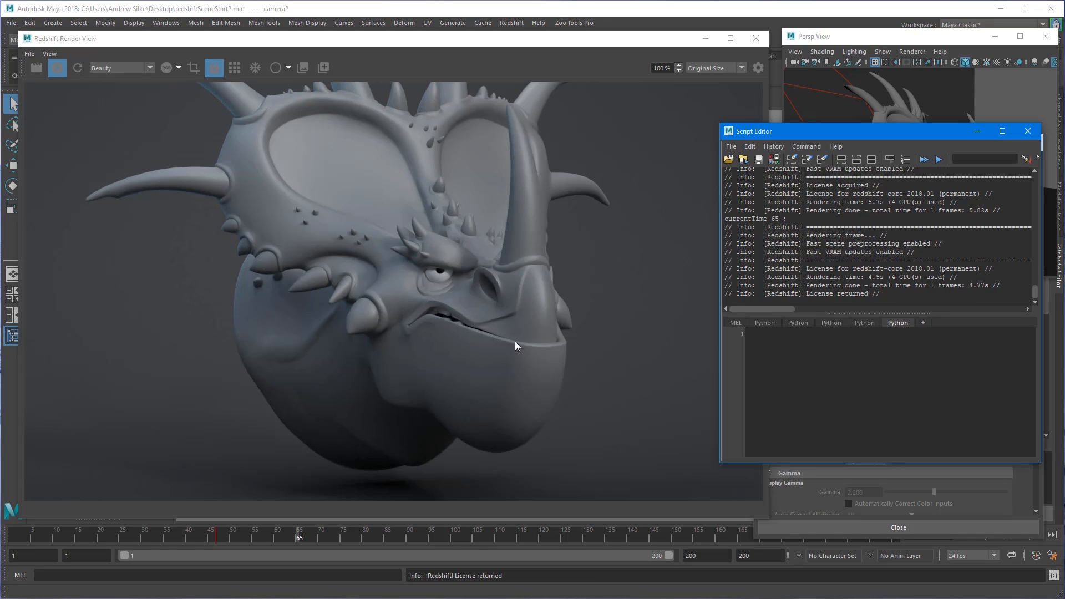
Step: Examine the denoised frame 65 render closely across the eye, horns, jaw and floor shadow, and return the zoom to 100%
{"action": "left_click", "coordinate": [420, 307]}
{"action": "scroll", "coordinate": [420, 307], "scroll_direction": "up", "scroll_amount": 4}
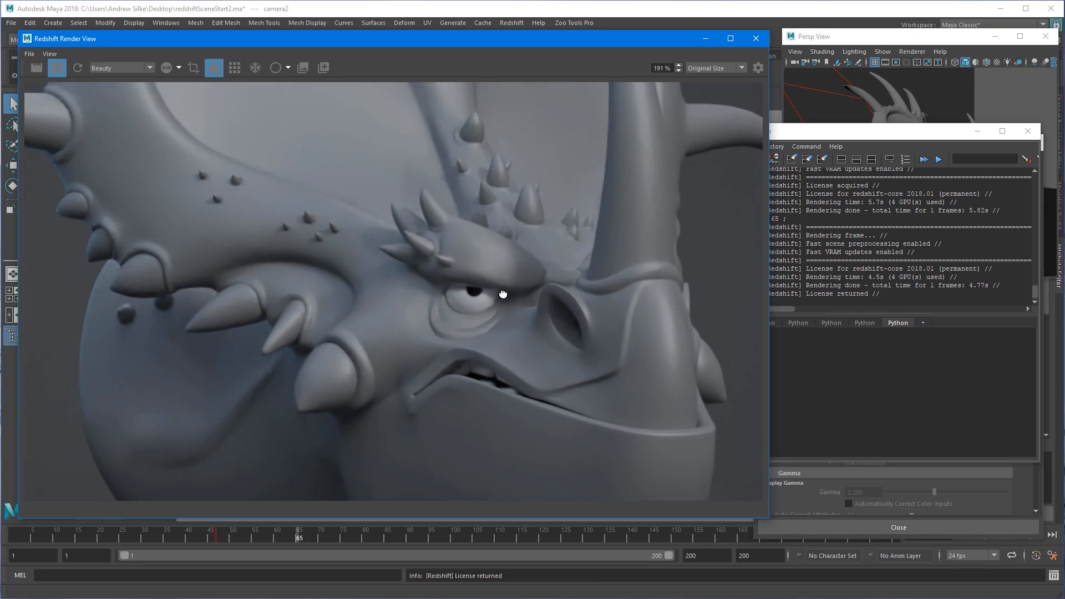
{"action": "middle_click_drag", "start_coordinate": [500, 310], "coordinate": [499, 117], "text": "alt"}
{"action": "middle_click_drag", "start_coordinate": [409, 283], "coordinate": [409, 226], "text": "alt"}
{"action": "right_click_drag", "start_coordinate": [638, 278], "coordinate": [672, 277], "text": "alt"}
{"action": "middle_click_drag", "start_coordinate": [596, 291], "coordinate": [473, 357], "text": "alt"}
{"action": "middle_click_drag", "start_coordinate": [340, 214], "coordinate": [614, 271], "text": "alt"}
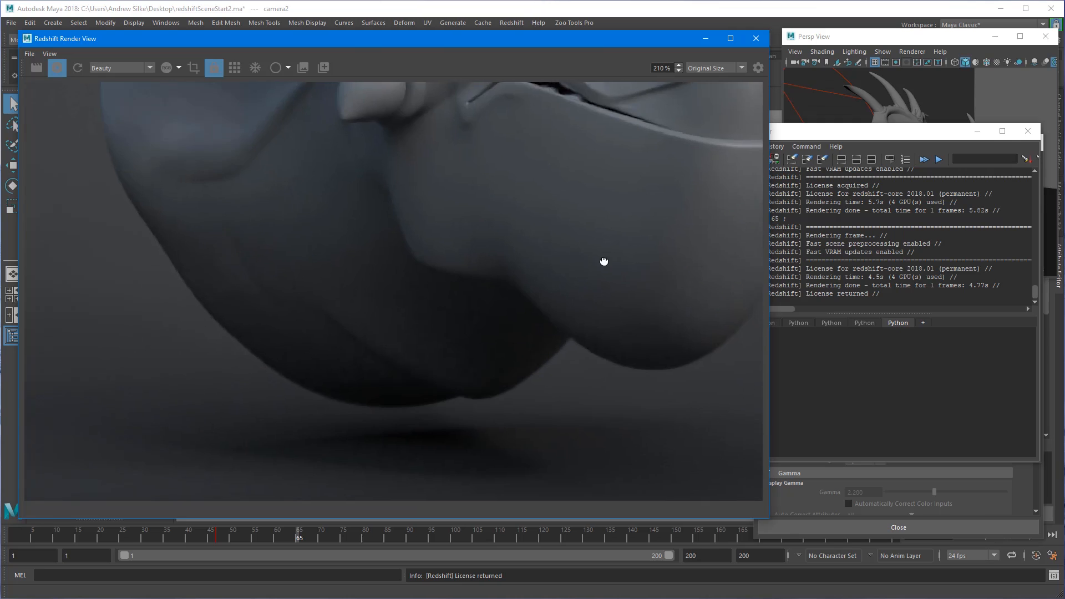
{"action": "right_click_drag", "start_coordinate": [614, 270], "coordinate": [441, 268], "text": "alt"}
{"action": "middle_click_drag", "start_coordinate": [441, 269], "coordinate": [481, 264], "text": "alt"}
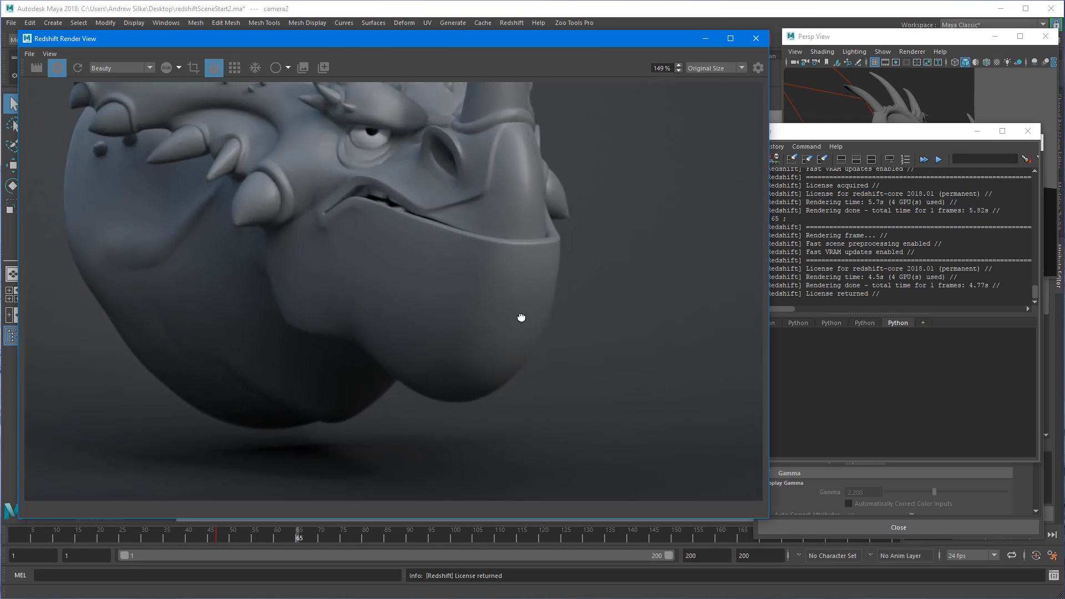
{"action": "right_click_drag", "start_coordinate": [482, 264], "coordinate": [393, 303], "text": "alt"}
{"action": "key", "text": "Return"}
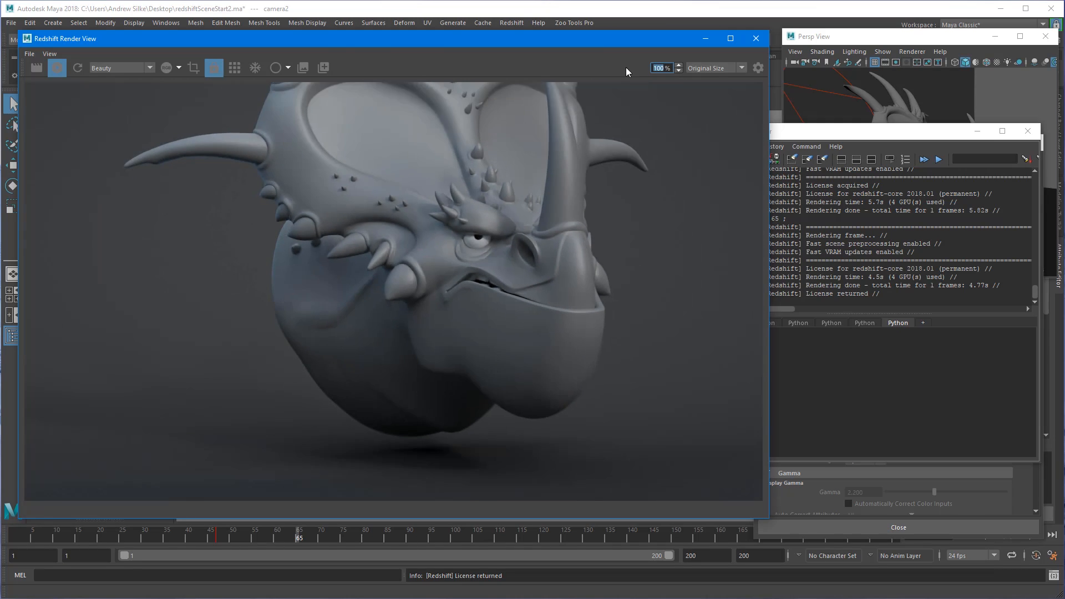
{"action": "middle_click_drag", "start_coordinate": [448, 195], "coordinate": [484, 214], "text": "alt"}
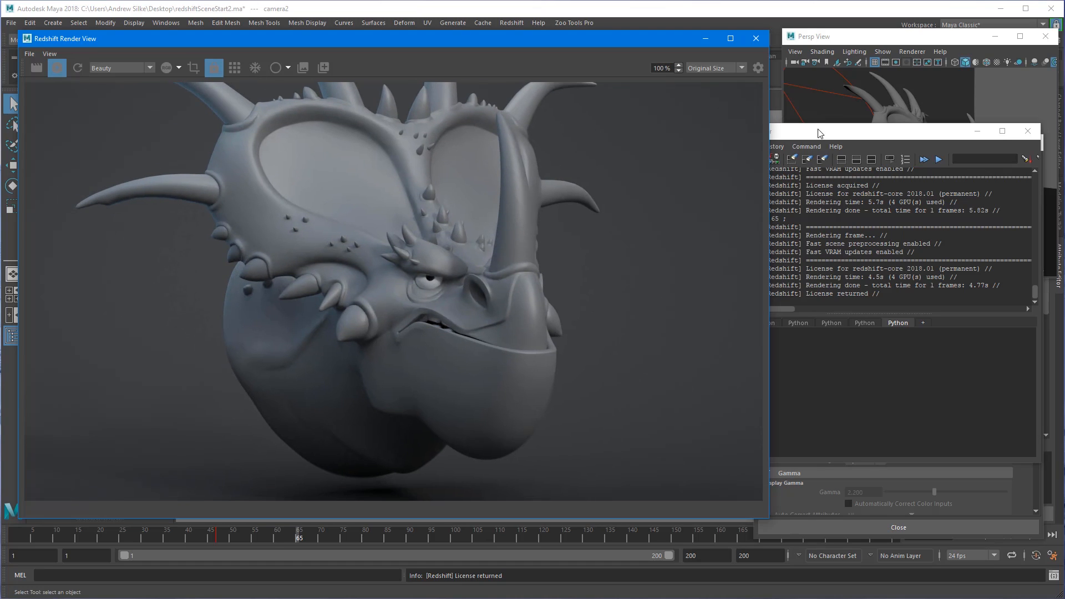
Step: Show the snapshot strip, enlarge the render view, store a snapshot of the denoised frame 65, and display it
{"action": "left_click", "coordinate": [302, 68]}
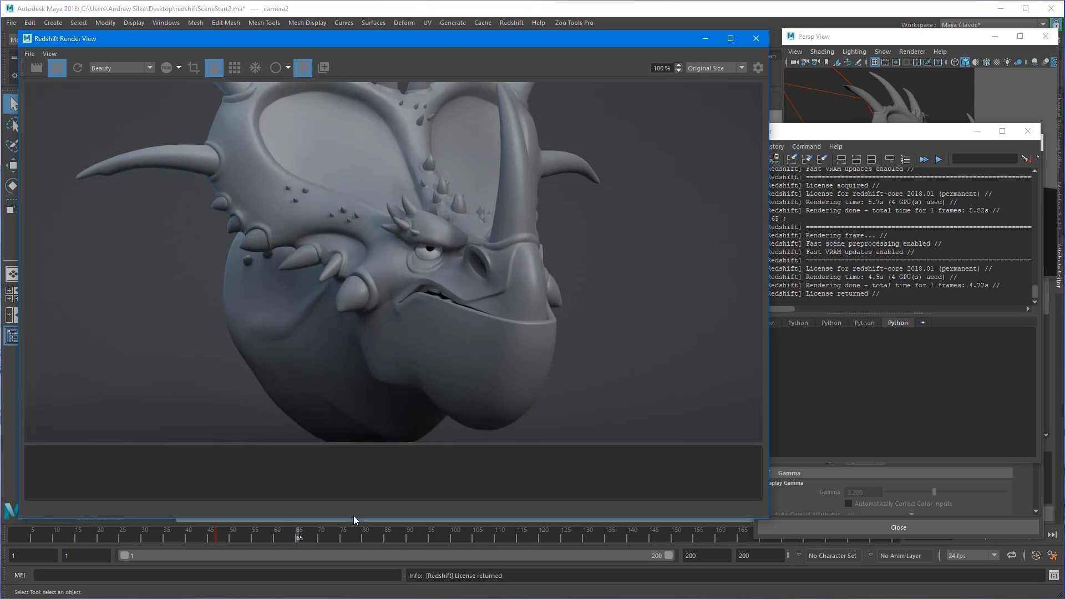
{"action": "left_click_drag", "start_coordinate": [768, 519], "coordinate": [780, 525]}
{"action": "left_click", "coordinate": [323, 68]}
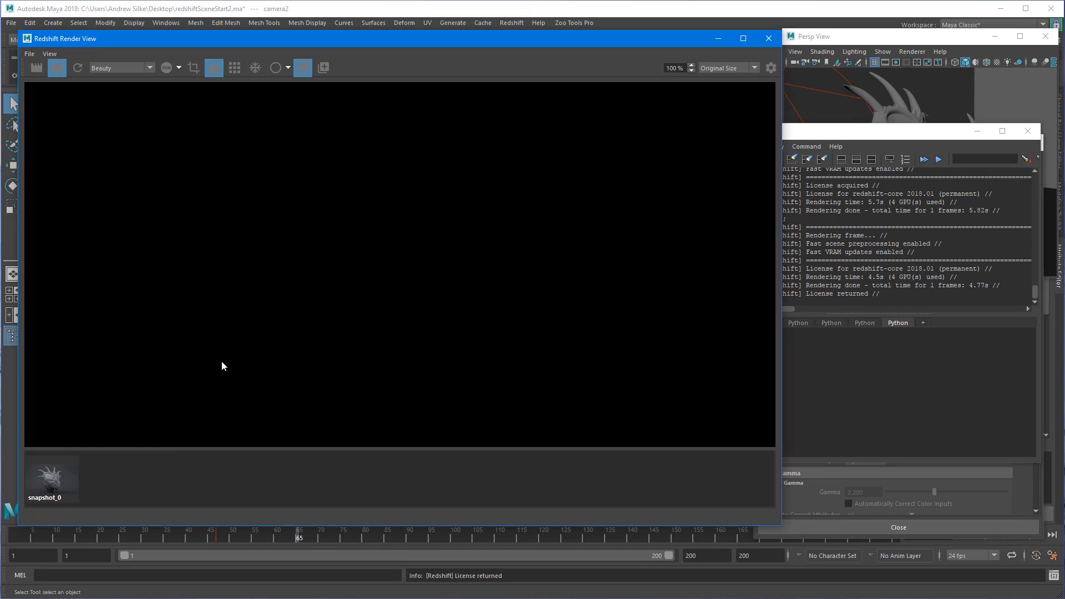
{"action": "left_click", "coordinate": [58, 477]}
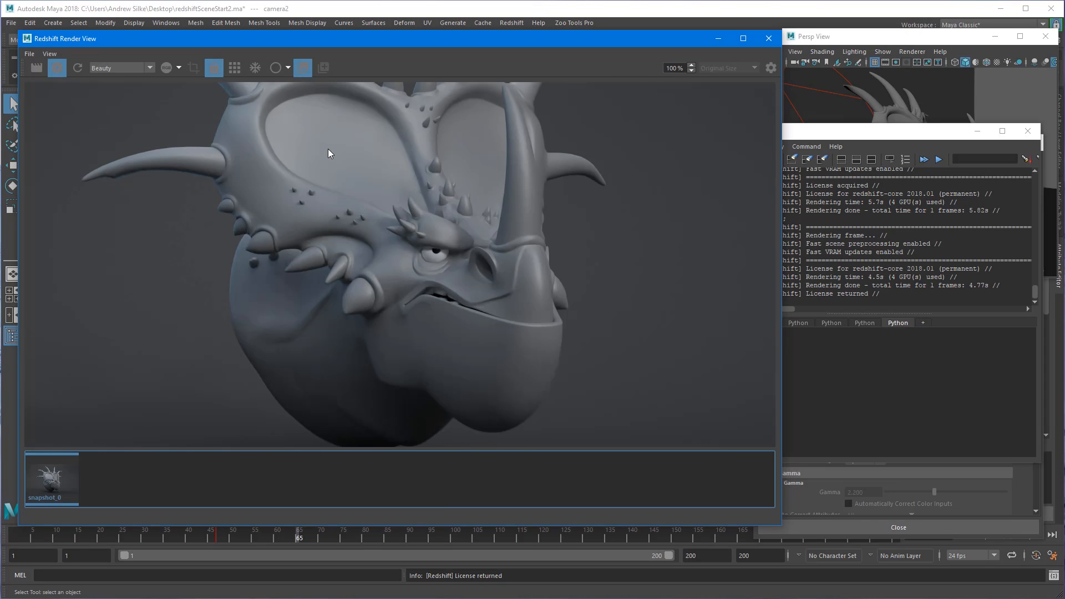
Step: Move the Script Editor out of the way and set the Denoise engine to None in the Render Settings
{"action": "left_click_drag", "start_coordinate": [926, 135], "coordinate": [1062, 144]}
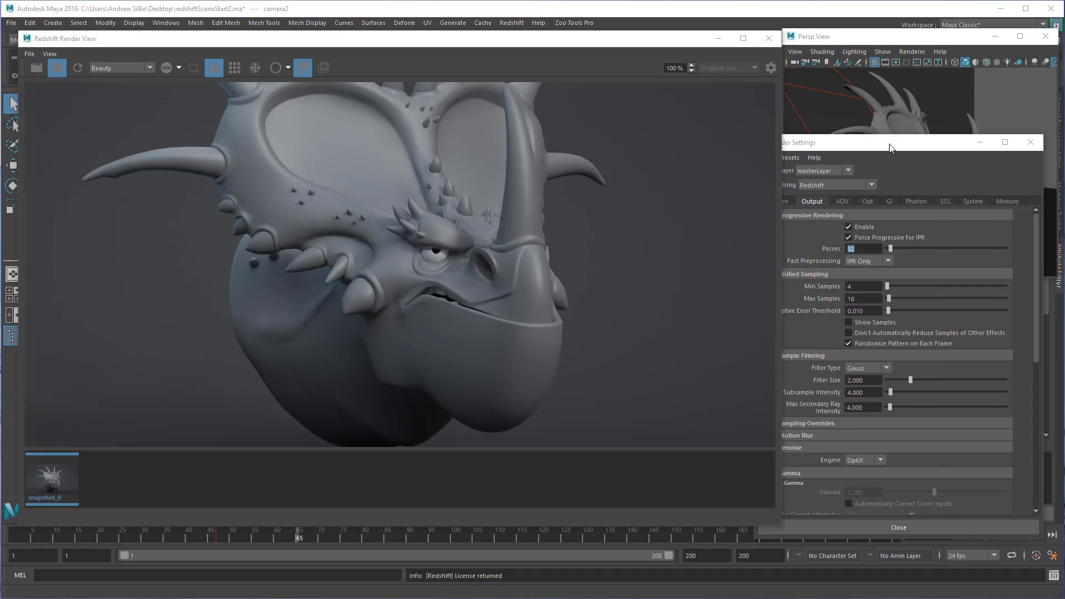
{"action": "left_click", "coordinate": [891, 148]}
{"action": "left_click", "coordinate": [856, 462]}
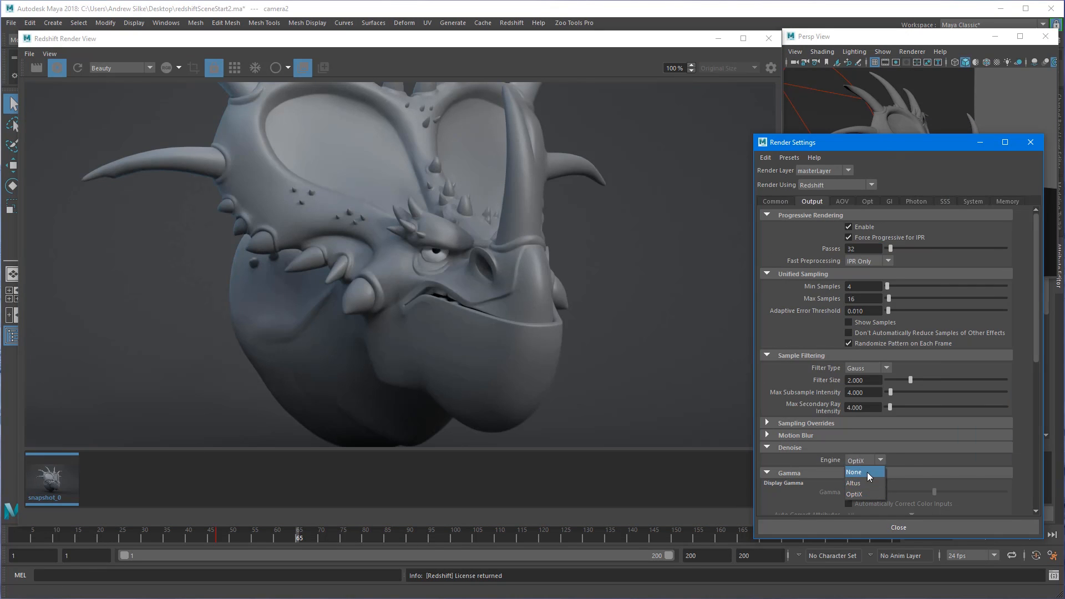
{"action": "left_click", "coordinate": [867, 472]}
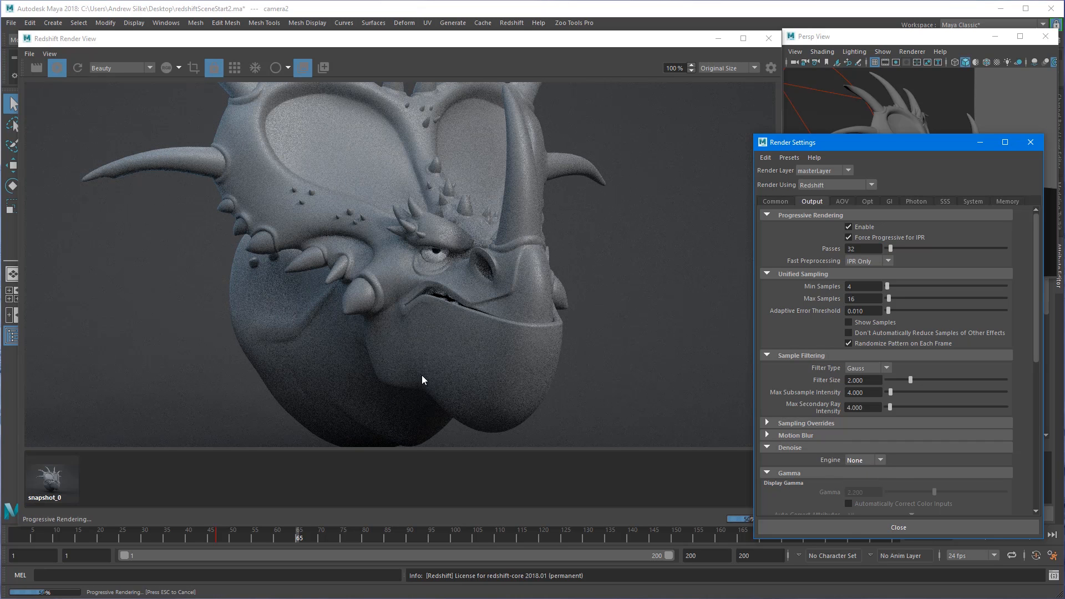
Step: Bring the Script Editor back, re-render frames 66 and 65 without denoising, and check their total times in the log
{"action": "left_click_drag", "start_coordinate": [1063, 172], "coordinate": [785, 83]}
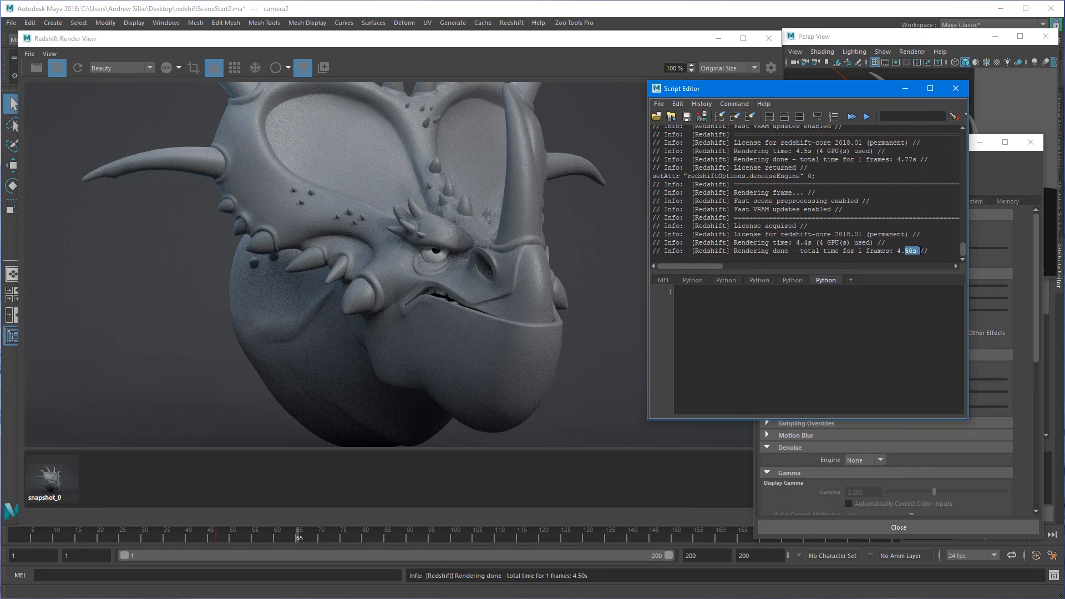
{"action": "left_click_drag", "start_coordinate": [917, 251], "coordinate": [897, 251]}
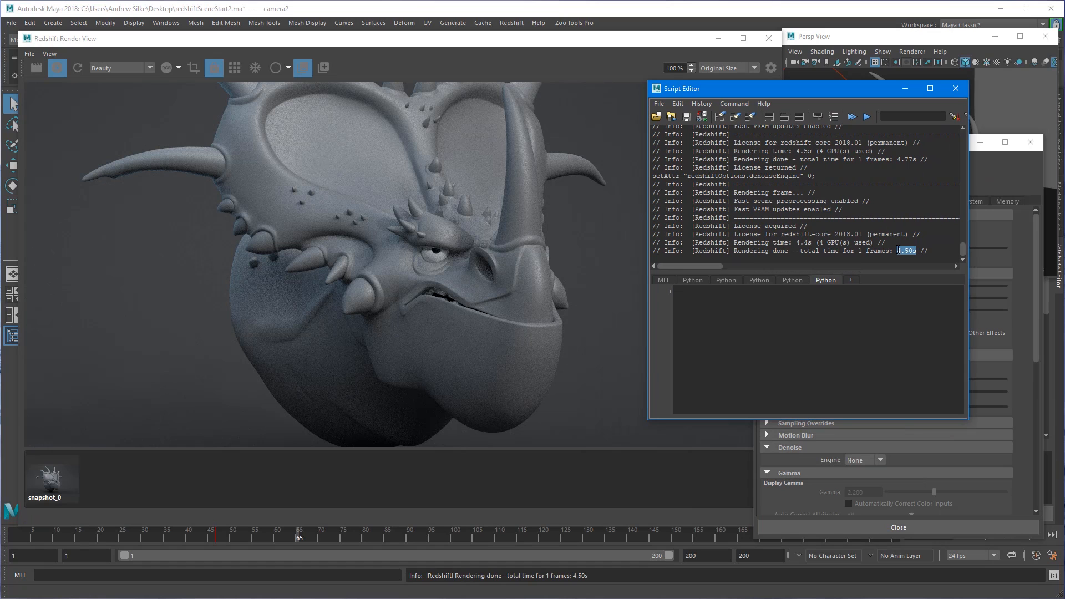
{"action": "left_click", "coordinate": [304, 537]}
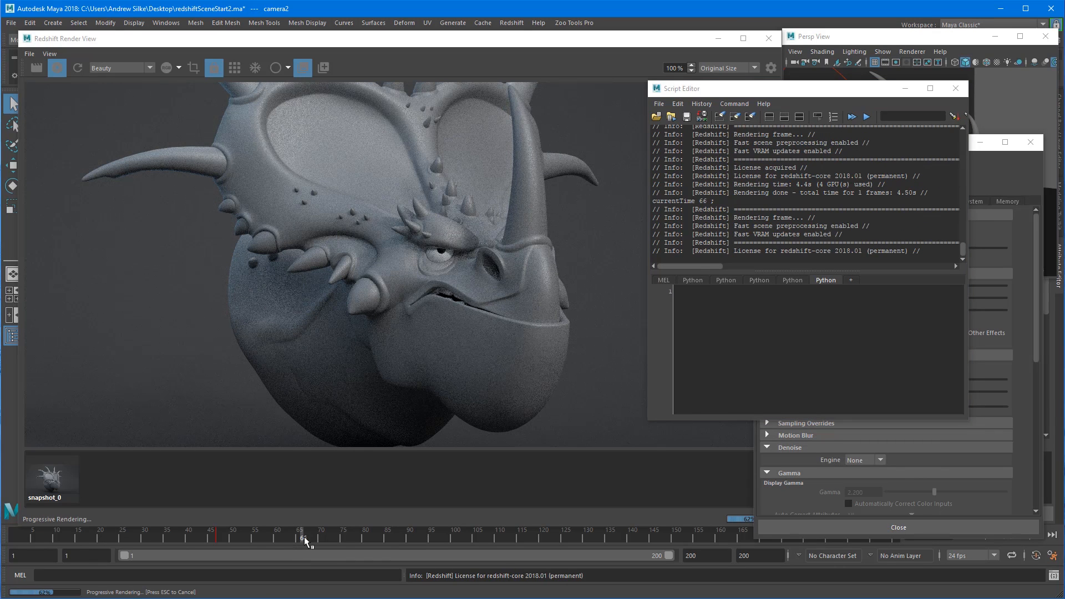
{"action": "left_click", "coordinate": [299, 537]}
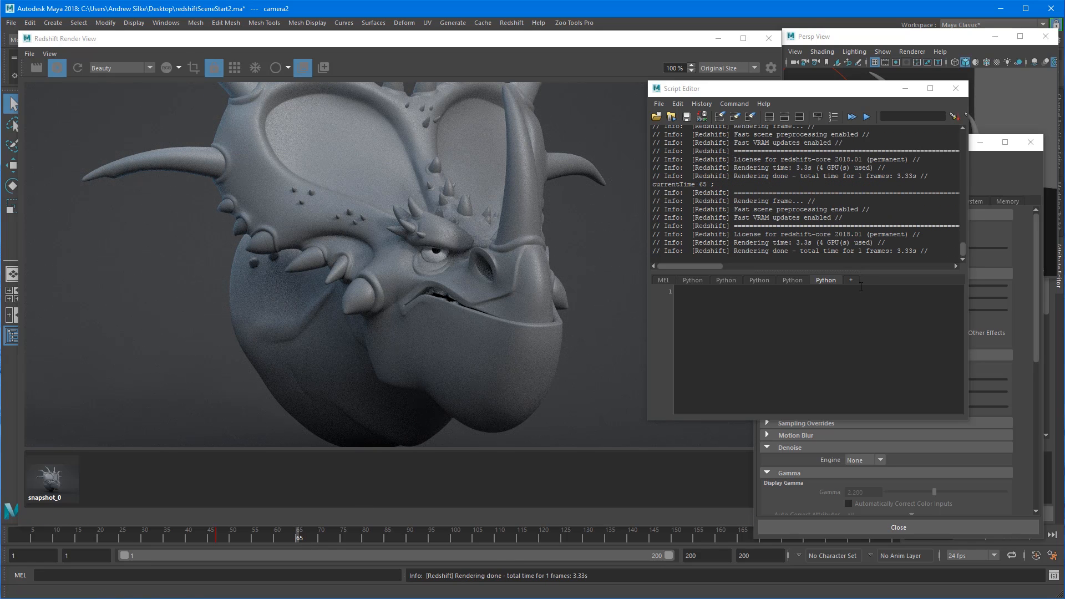
{"action": "left_click_drag", "start_coordinate": [894, 250], "coordinate": [915, 251]}
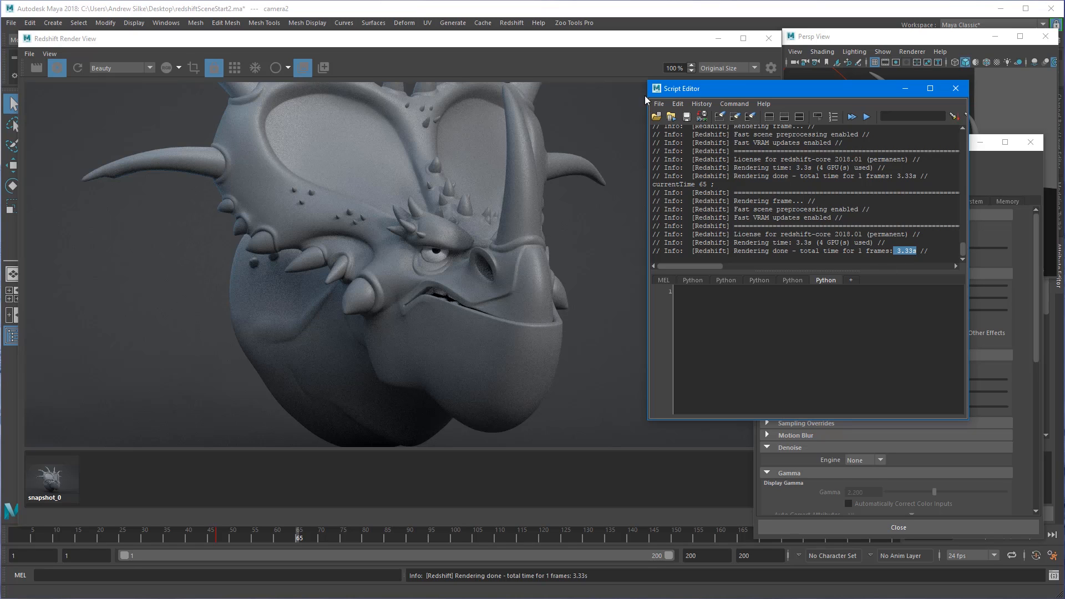
{"action": "left_click_drag", "start_coordinate": [732, 89], "coordinate": [745, 105]}
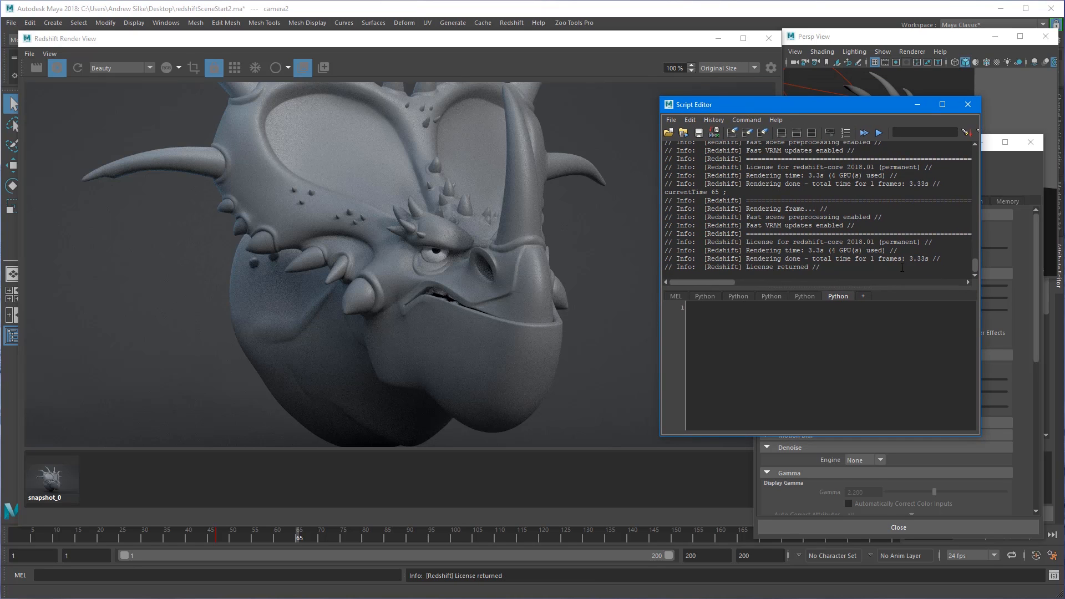
{"action": "left_click_drag", "start_coordinate": [910, 258], "coordinate": [926, 259]}
Step: Store a snapshot of the non-denoised frame 65 and compare the live render with snapshot_0 at 261% around the eye
{"action": "left_click", "coordinate": [325, 69]}
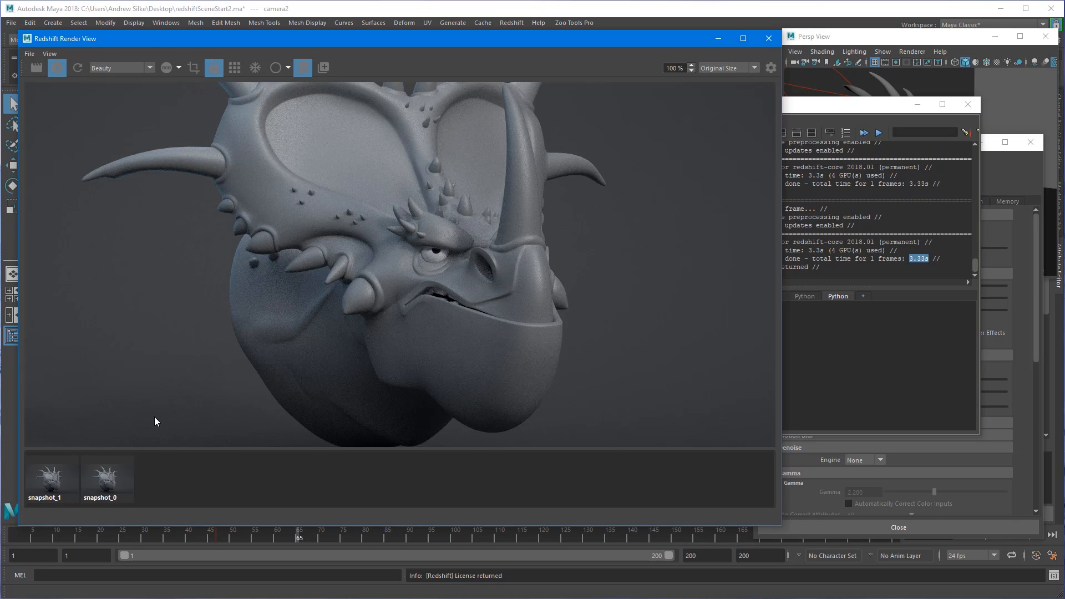
{"action": "left_click", "coordinate": [117, 484]}
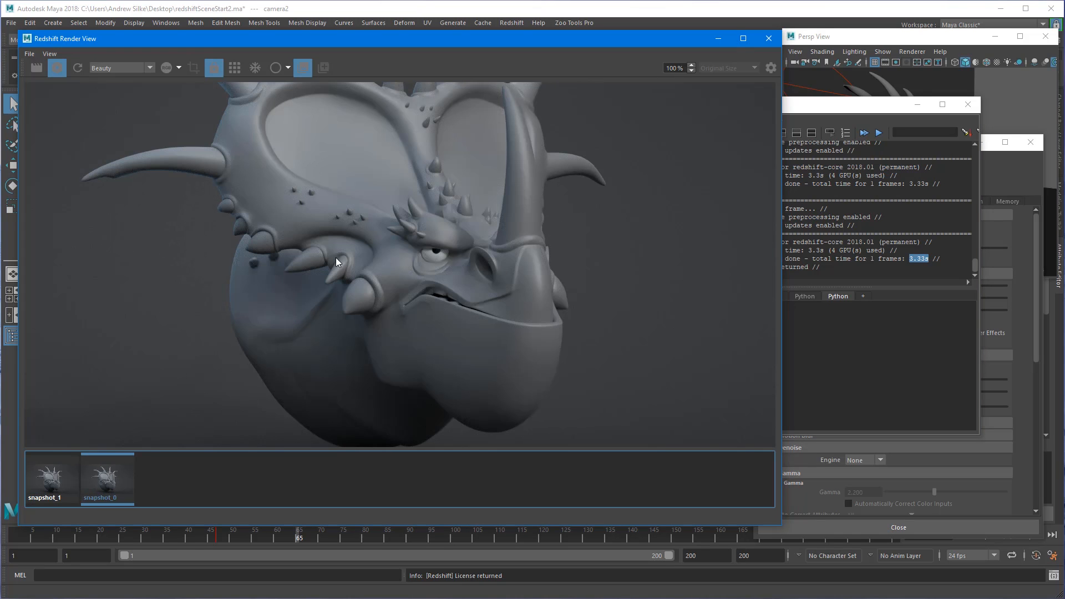
{"action": "scroll", "coordinate": [680, 283], "scroll_direction": "up", "scroll_amount": 5}
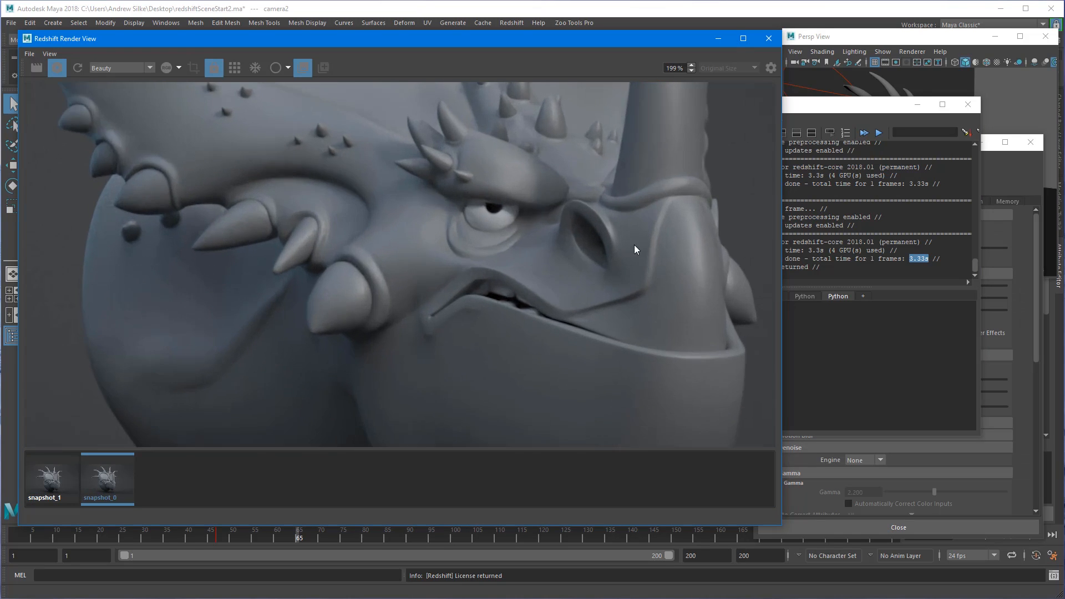
{"action": "scroll", "coordinate": [688, 296], "scroll_direction": "up", "scroll_amount": 1}
{"action": "middle_click_drag", "start_coordinate": [388, 283], "coordinate": [375, 316]}
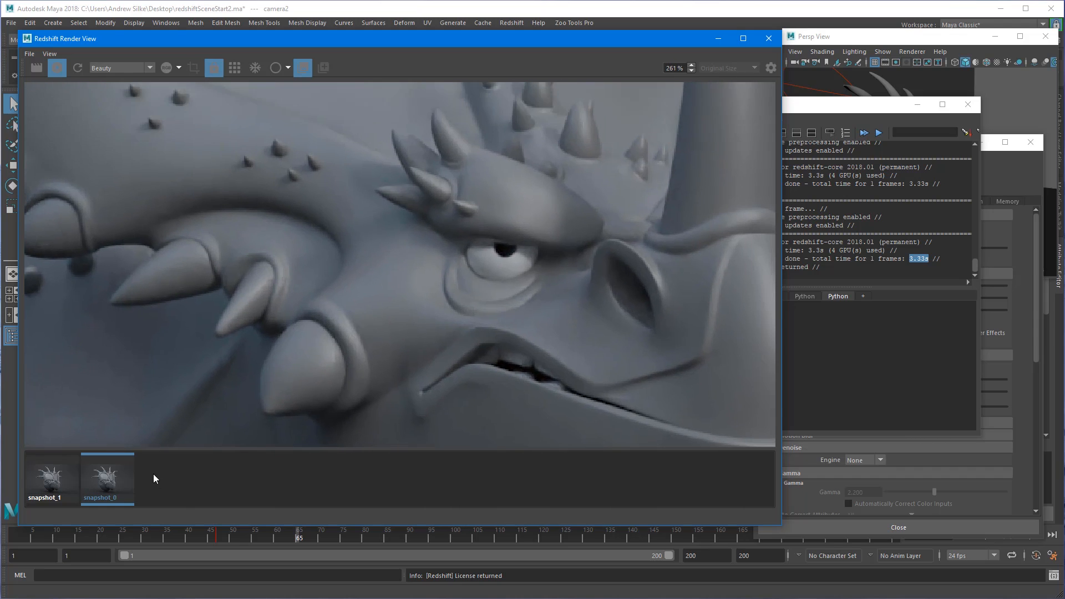
{"action": "left_click", "coordinate": [109, 491]}
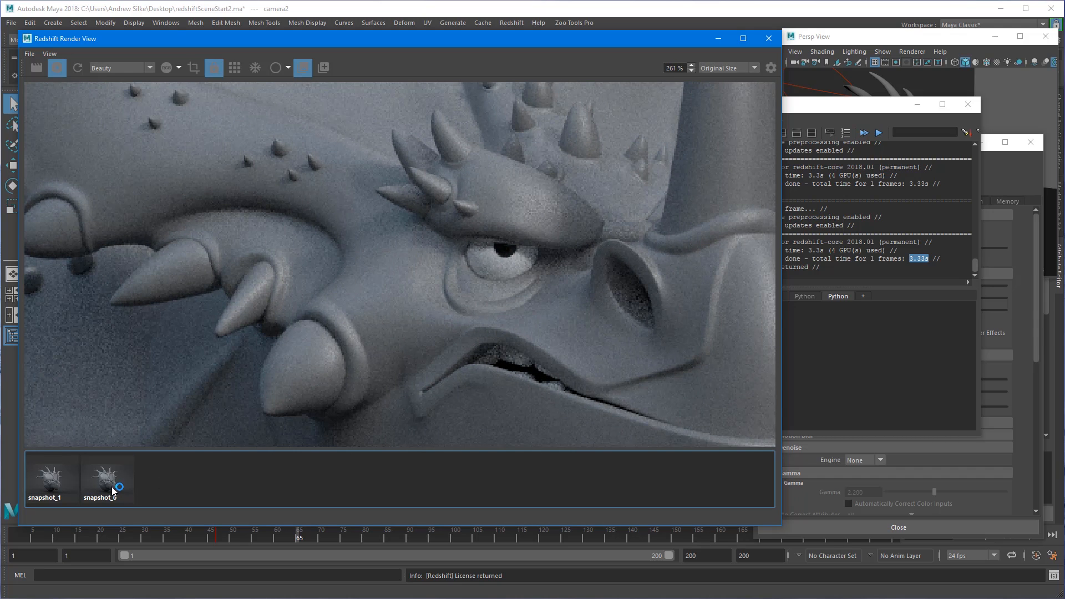
Step: Check the progressive passes setting and switch between snapshot_0 and snapshot_1 to compare denoised and non-denoised quality
{"action": "left_click", "coordinate": [1000, 176]}
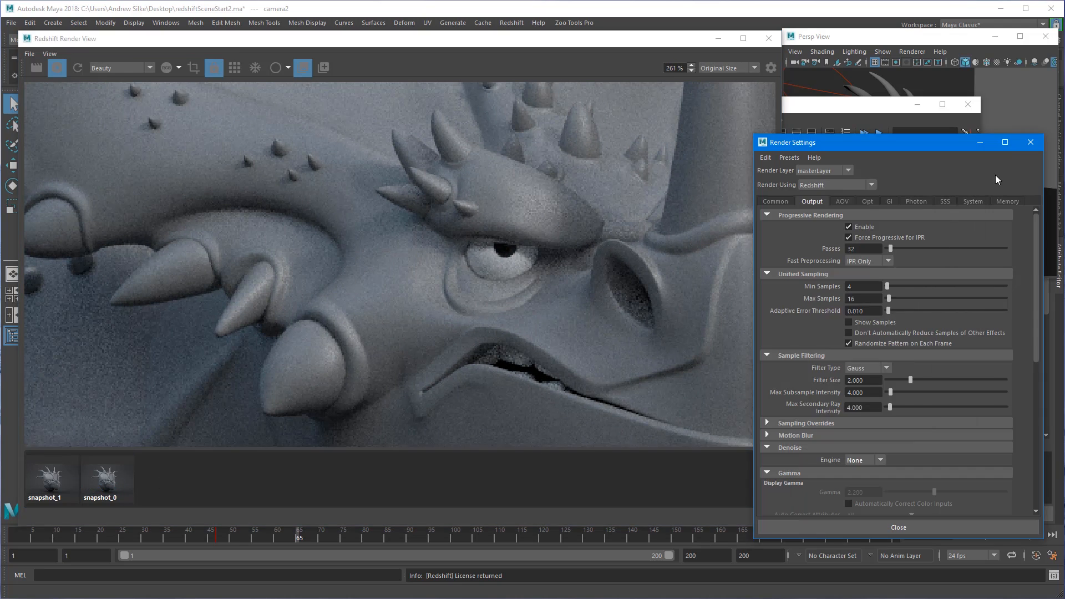
{"action": "left_click_drag", "start_coordinate": [857, 249], "coordinate": [840, 248]}
{"action": "left_click", "coordinate": [102, 495]}
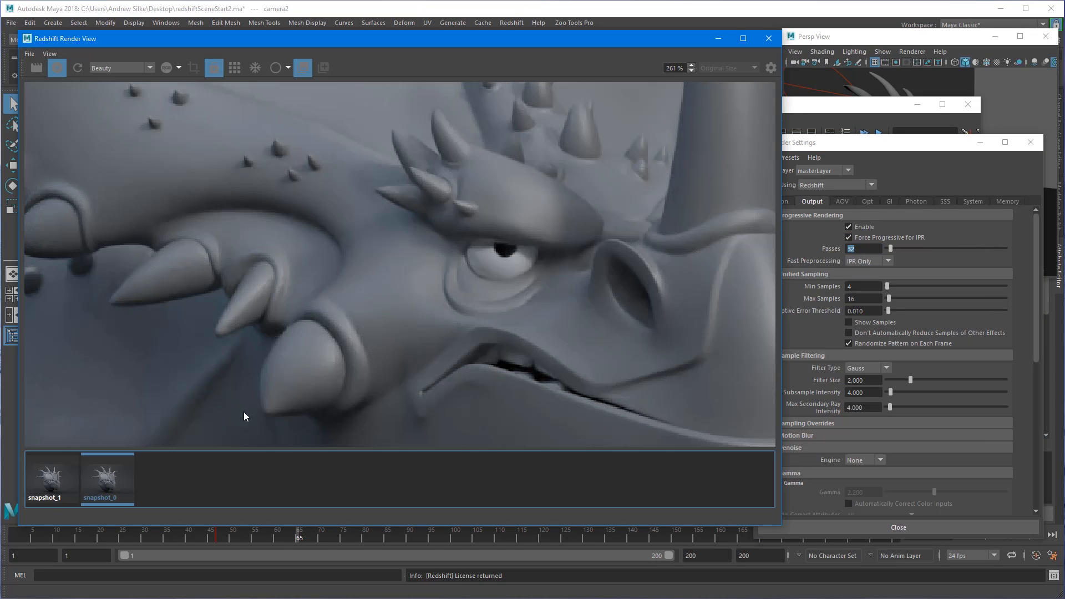
{"action": "left_click", "coordinate": [44, 487]}
{"action": "left_click", "coordinate": [111, 481]}
{"action": "left_click", "coordinate": [75, 483]}
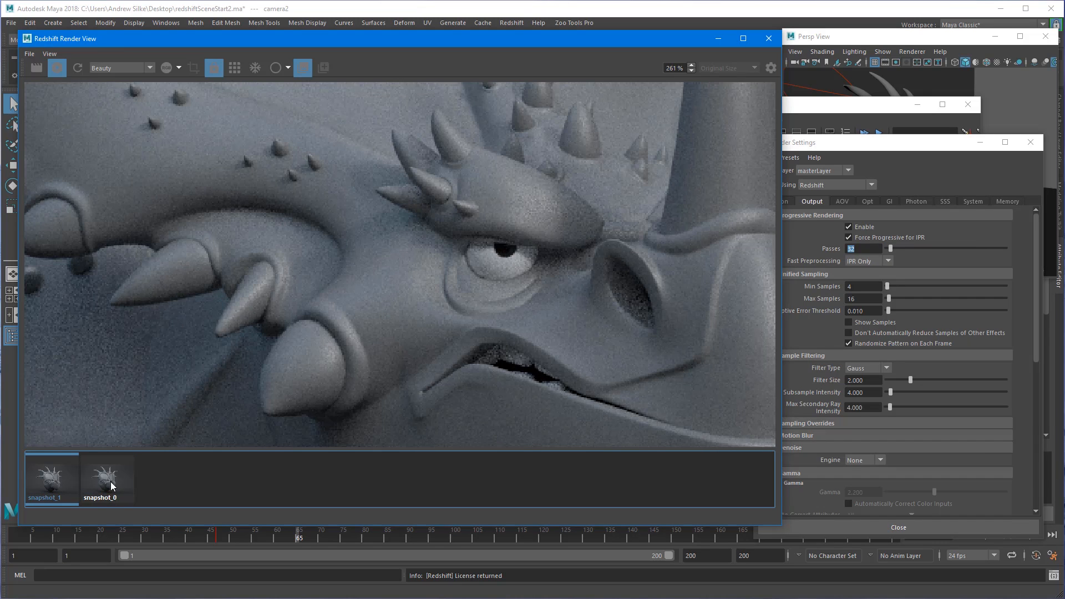
Step: Switch back and forth between snapshot_0 and snapshot_1 to compare noise around the eye
{"action": "left_click", "coordinate": [111, 481]}
{"action": "left_click", "coordinate": [51, 480]}
{"action": "left_click", "coordinate": [102, 481]}
{"action": "left_click", "coordinate": [62, 481]}
{"action": "left_click", "coordinate": [114, 486]}
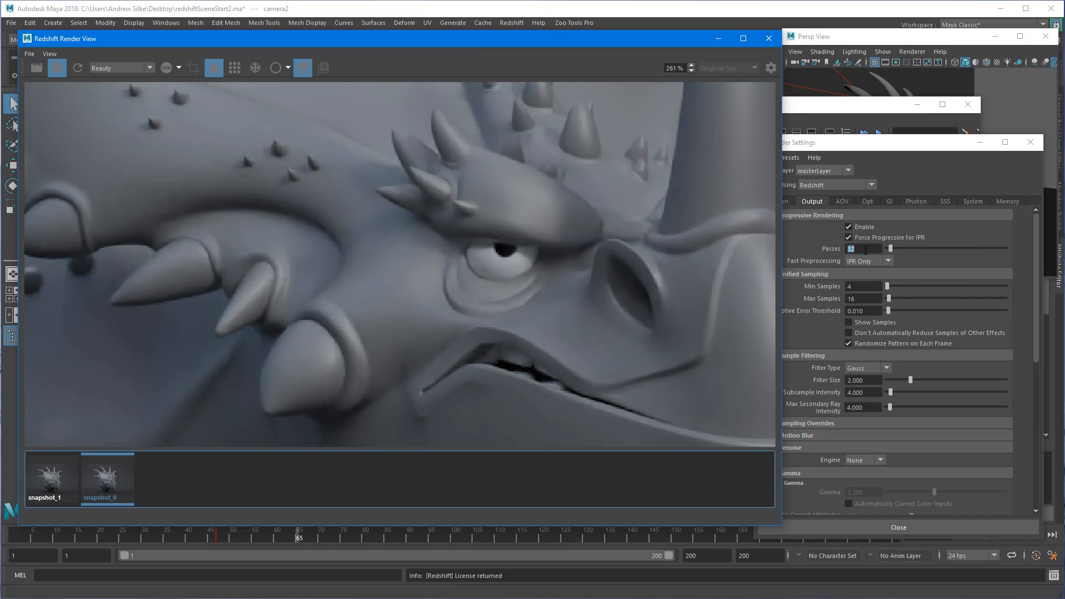
Step: Set the progressive passes to 16, store a snapshot of the non-denoised render, and check its total time in the log
{"action": "left_click", "coordinate": [800, 245]}
{"action": "key", "text": "Return"}
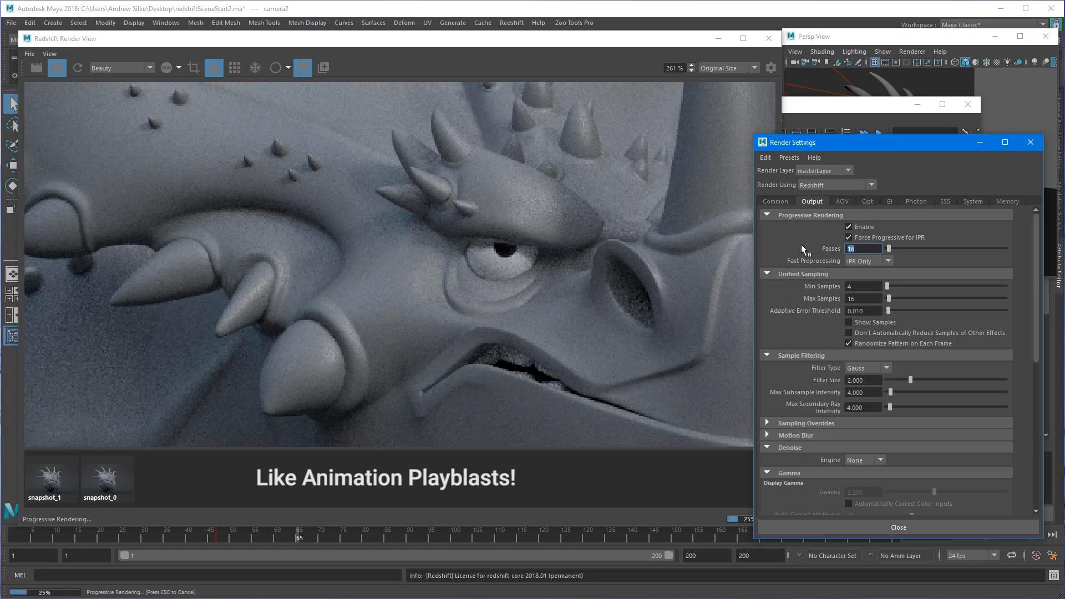
{"action": "left_click", "coordinate": [323, 69]}
{"action": "left_click_drag", "start_coordinate": [872, 145], "coordinate": [628, 205]}
{"action": "left_click", "coordinate": [909, 256]}
{"action": "left_click_drag", "start_coordinate": [909, 256], "coordinate": [928, 260]}
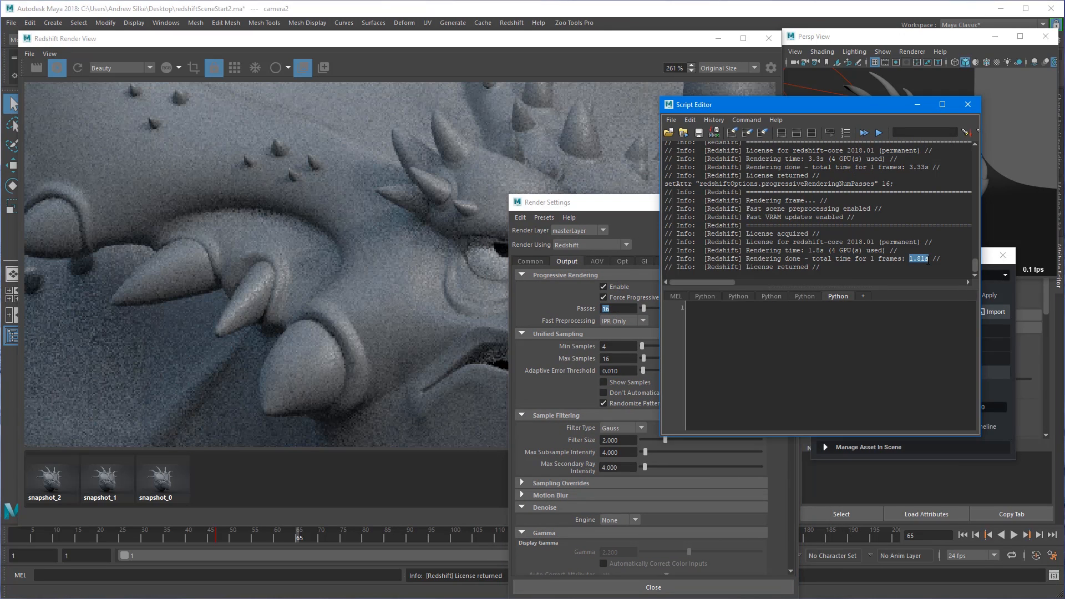
Step: Reset the render view zoom to 100% and set the Denoise engine to OptiX
{"action": "left_click_drag", "start_coordinate": [628, 210], "coordinate": [837, 187]}
{"action": "left_click", "coordinate": [422, 158]}
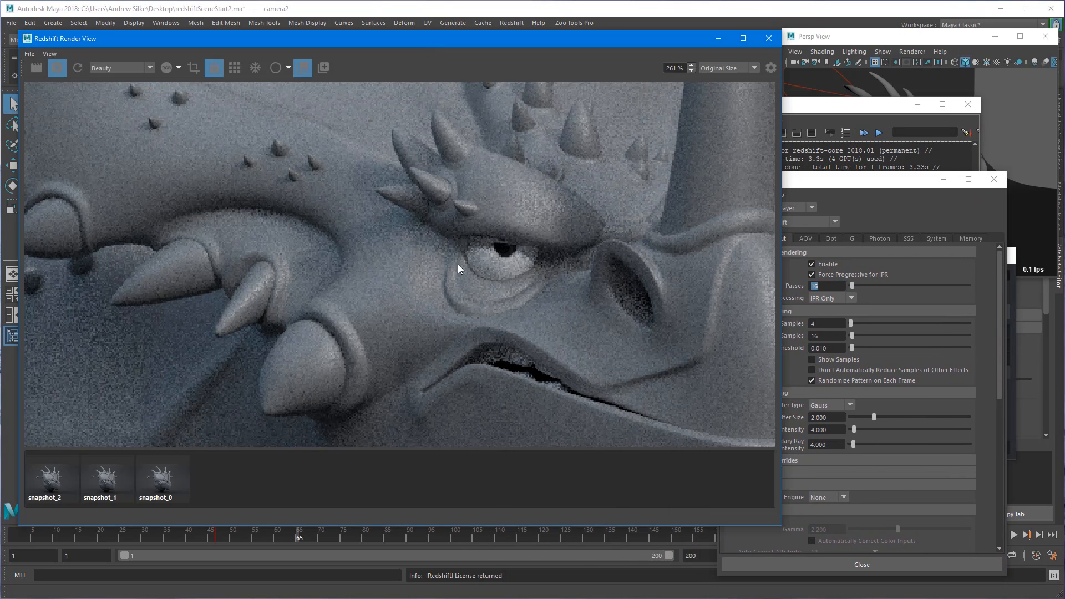
{"action": "left_click_drag", "start_coordinate": [686, 67], "coordinate": [662, 68]}
{"action": "type", "text": "100"}
{"action": "left_click", "coordinate": [879, 188]}
{"action": "left_click", "coordinate": [838, 497]}
{"action": "left_click", "coordinate": [833, 532]}
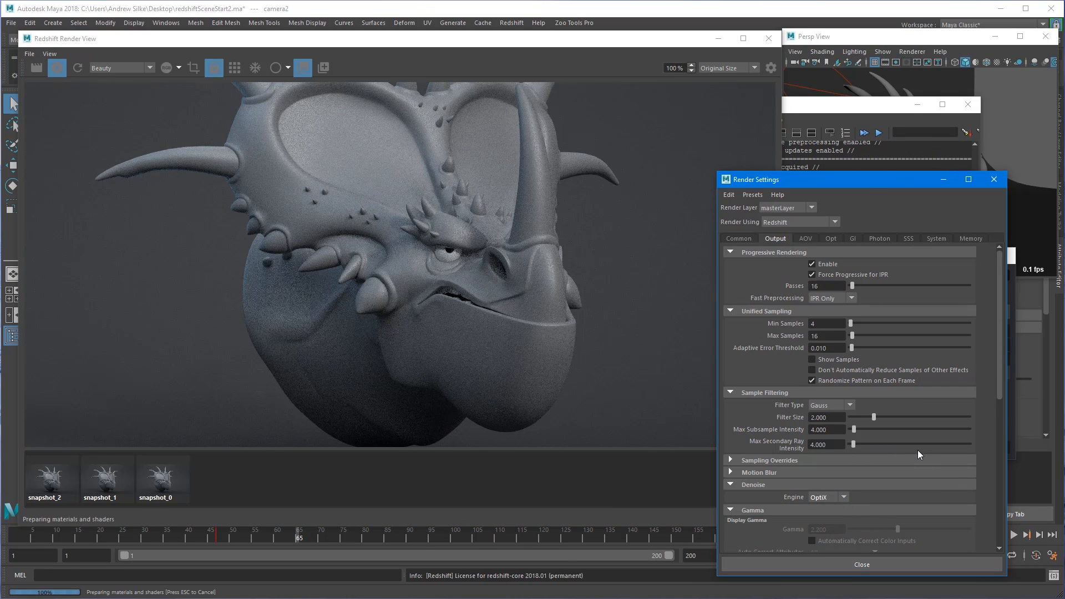
Step: Store a snapshot of the OptiX-denoised render and check its total time in the Script Editor log
{"action": "left_click", "coordinate": [323, 68]}
{"action": "left_click", "coordinate": [887, 160]}
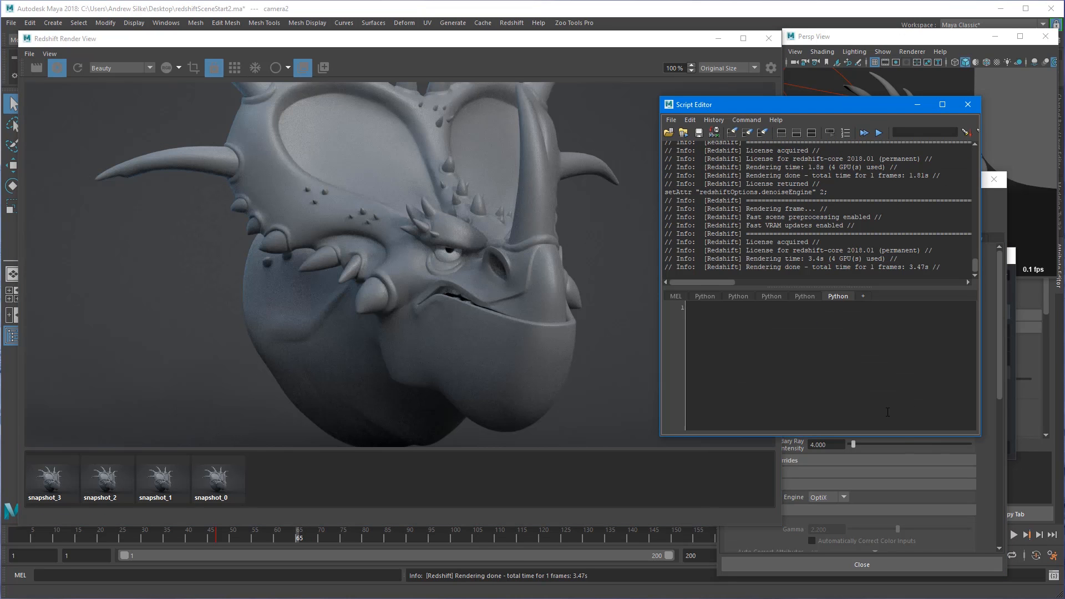
{"action": "left_click_drag", "start_coordinate": [910, 259], "coordinate": [928, 260]}
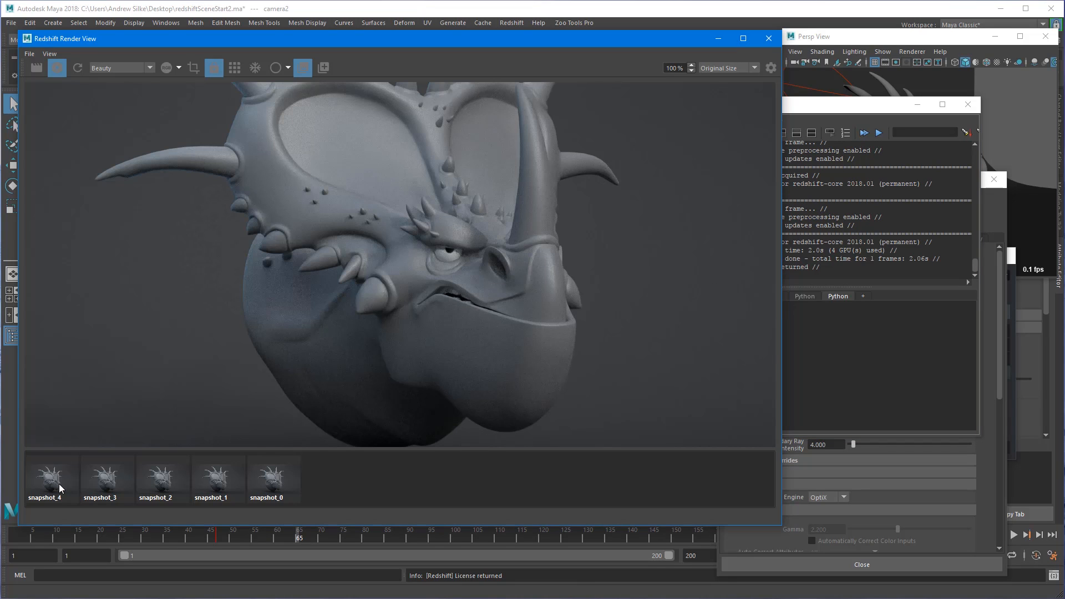
Step: Stop the IPR and compare snapshot_4 with snapshot_3 at 237% around the mouth
{"action": "left_click", "coordinate": [47, 486]}
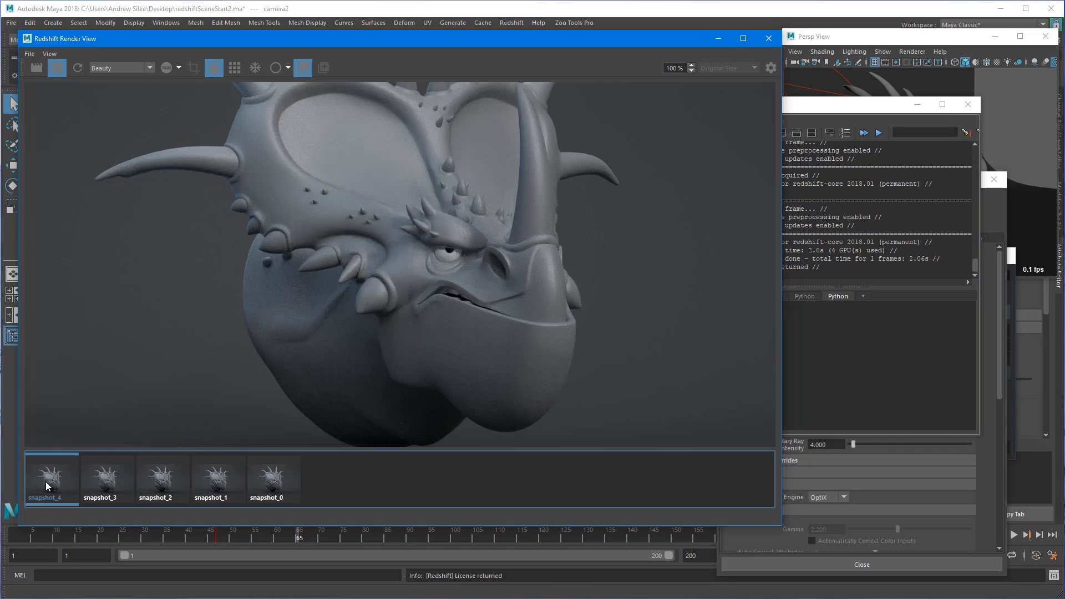
{"action": "left_click", "coordinate": [57, 67]}
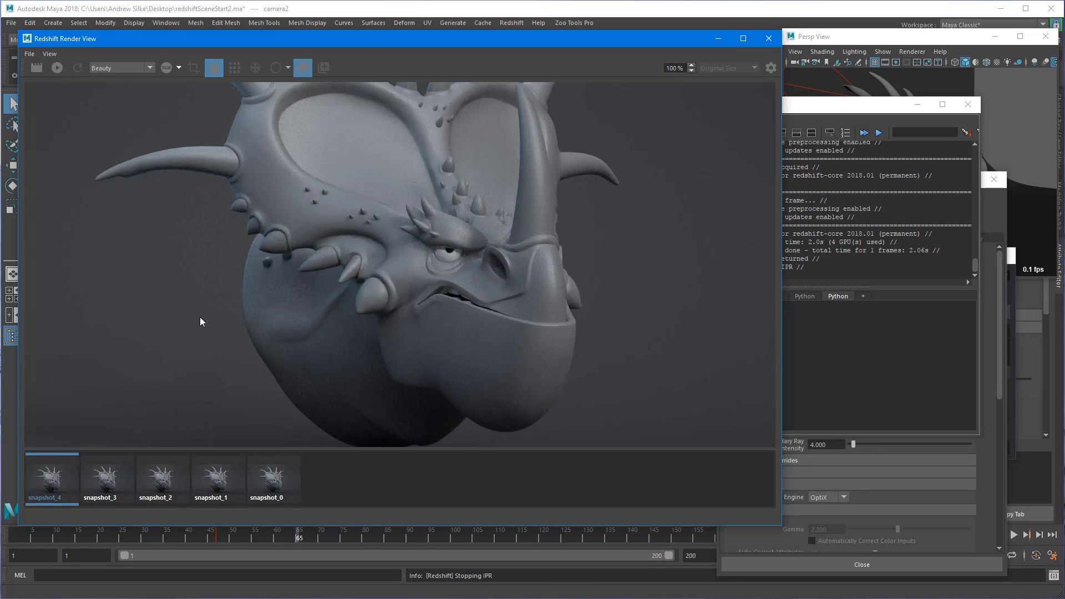
{"action": "scroll", "coordinate": [276, 265], "scroll_direction": "up", "scroll_amount": 6}
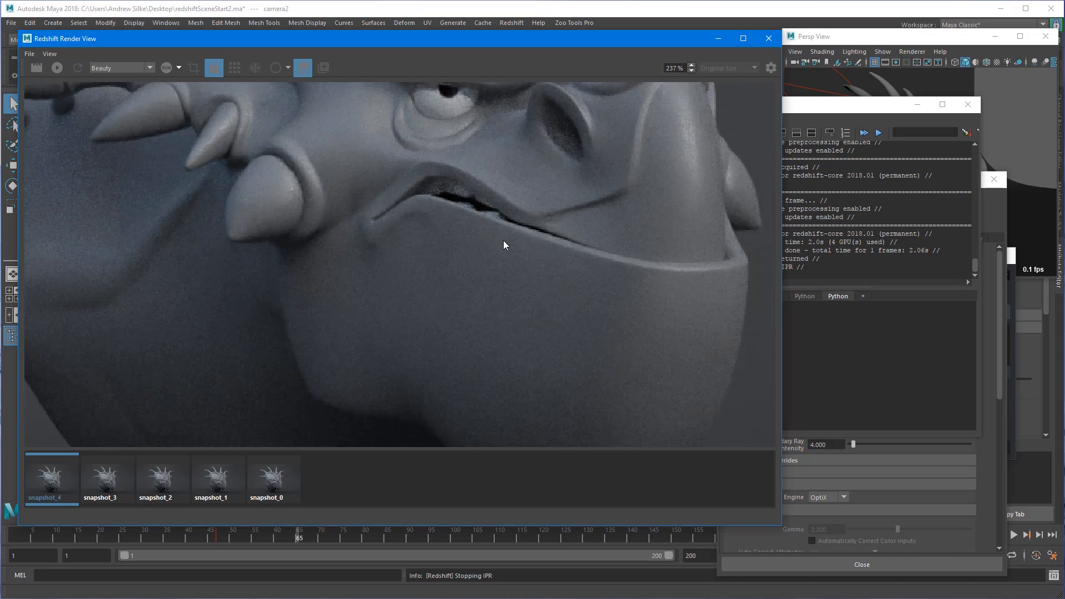
{"action": "left_click", "coordinate": [107, 485]}
{"action": "left_click", "coordinate": [62, 480]}
{"action": "left_click", "coordinate": [89, 481]}
Step: Check the sampling values in Render Settings and switch between snapshot_3 and snapshot_4 again to judge the denoised quality
{"action": "left_click", "coordinate": [1000, 216]}
{"action": "scroll", "coordinate": [867, 404], "scroll_direction": "down", "scroll_amount": 1}
{"action": "scroll", "coordinate": [867, 407], "scroll_direction": "up", "scroll_amount": 1}
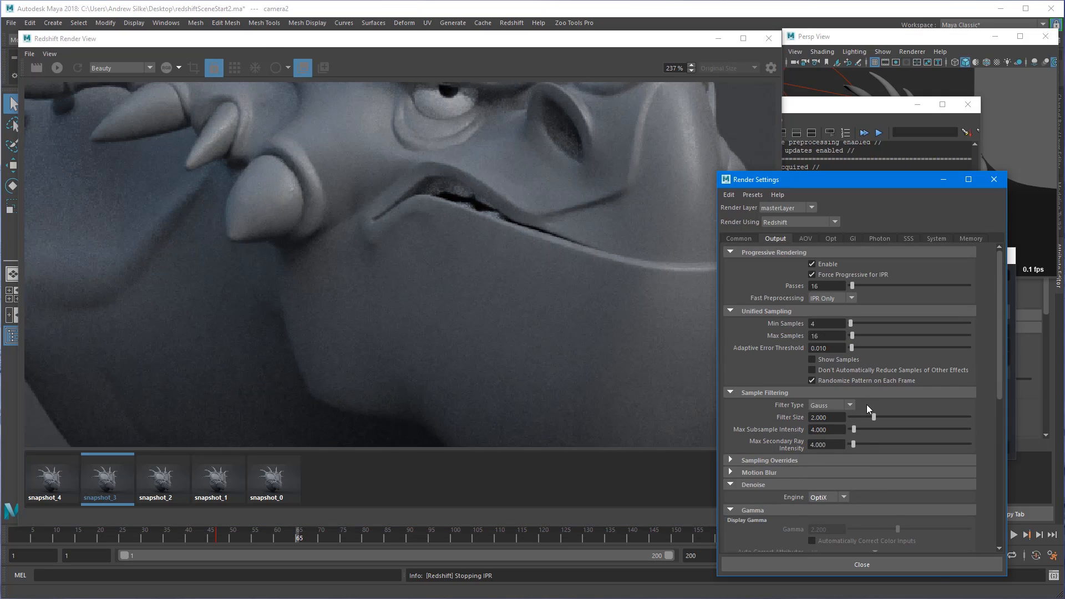
{"action": "left_click", "coordinate": [85, 368]}
{"action": "left_click", "coordinate": [62, 486]}
{"action": "left_click", "coordinate": [99, 475]}
{"action": "left_click", "coordinate": [65, 481]}
{"action": "left_click", "coordinate": [102, 481]}
{"action": "left_click", "coordinate": [65, 486]}
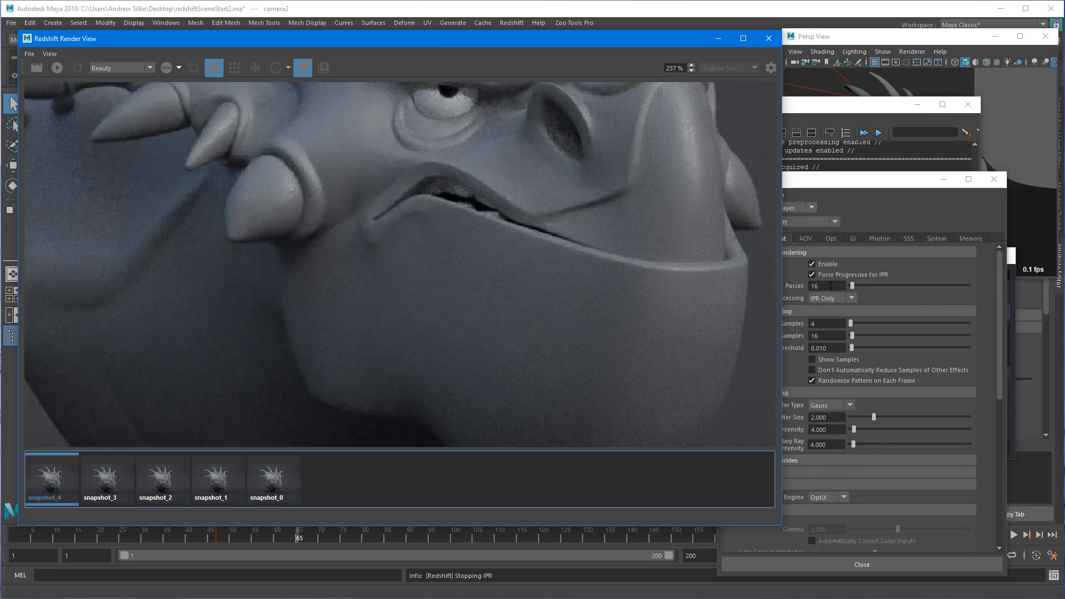
Step: Set the progressive passes to 32 and render frame 65 with OptiX denoising
{"action": "left_click_drag", "start_coordinate": [832, 287], "coordinate": [718, 278]}
{"action": "type", "text": "32"}
{"action": "key", "text": "Return"}
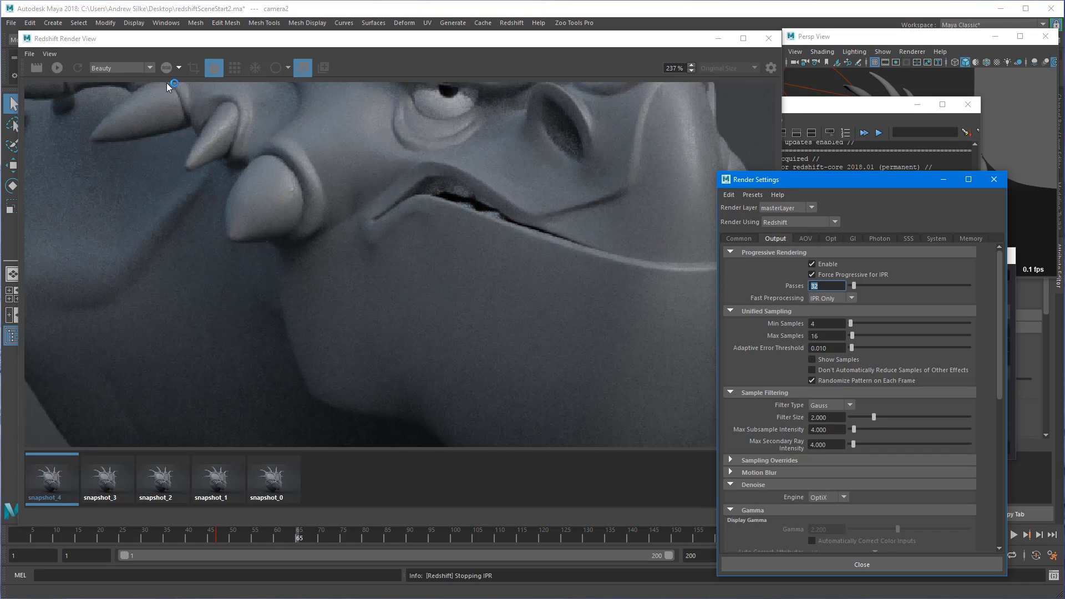
{"action": "left_click", "coordinate": [36, 68]}
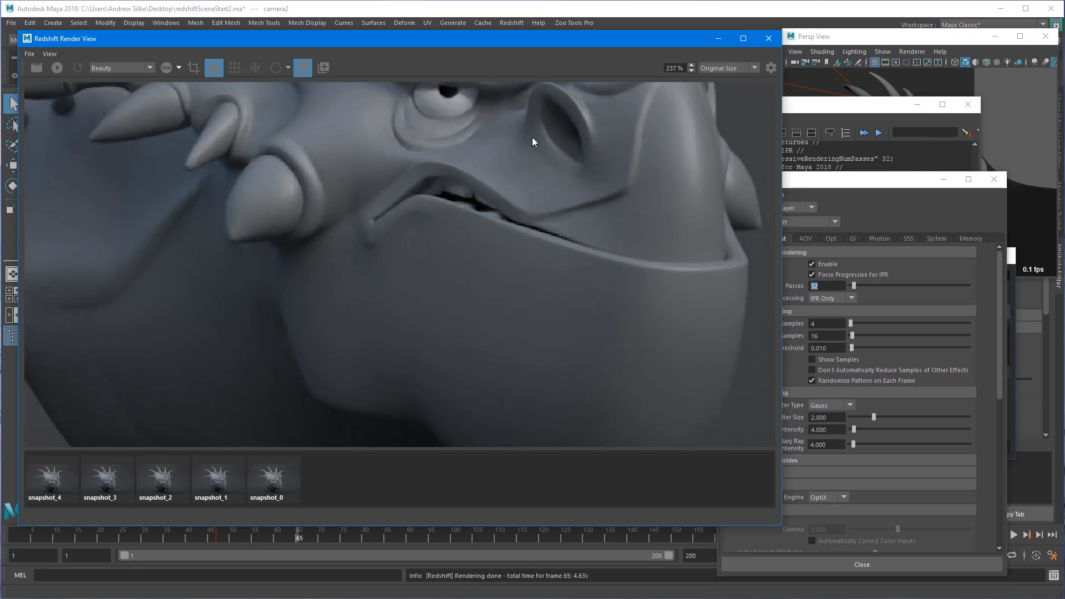
Step: Set the progressive passes to 16, re-render frame 65, and inspect the denoised face at 183%
{"action": "left_click", "coordinate": [794, 272]}
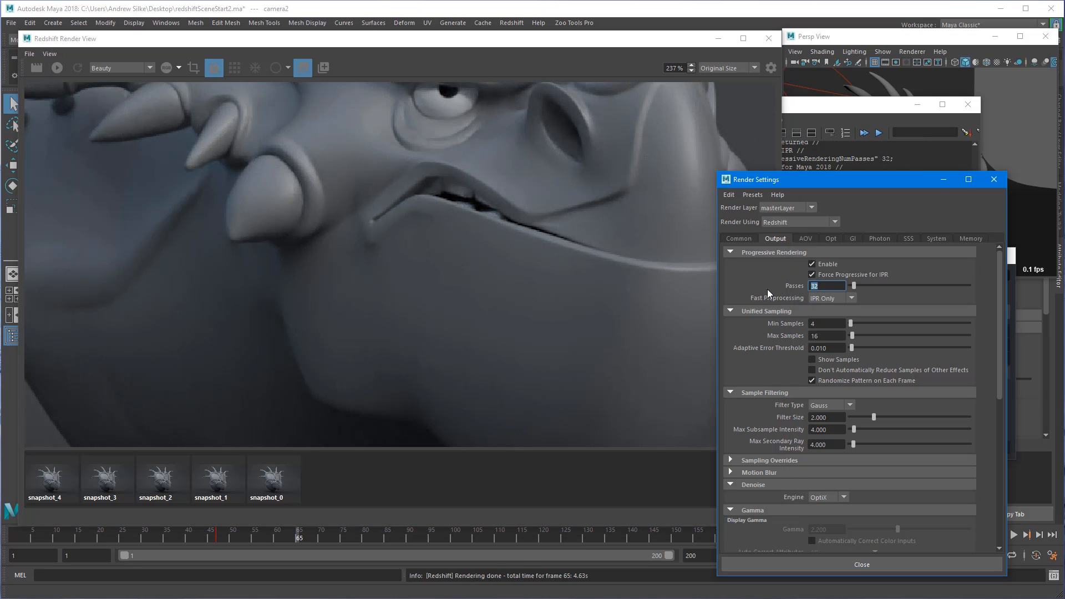
{"action": "type", "text": "16"}
{"action": "key", "text": "Return"}
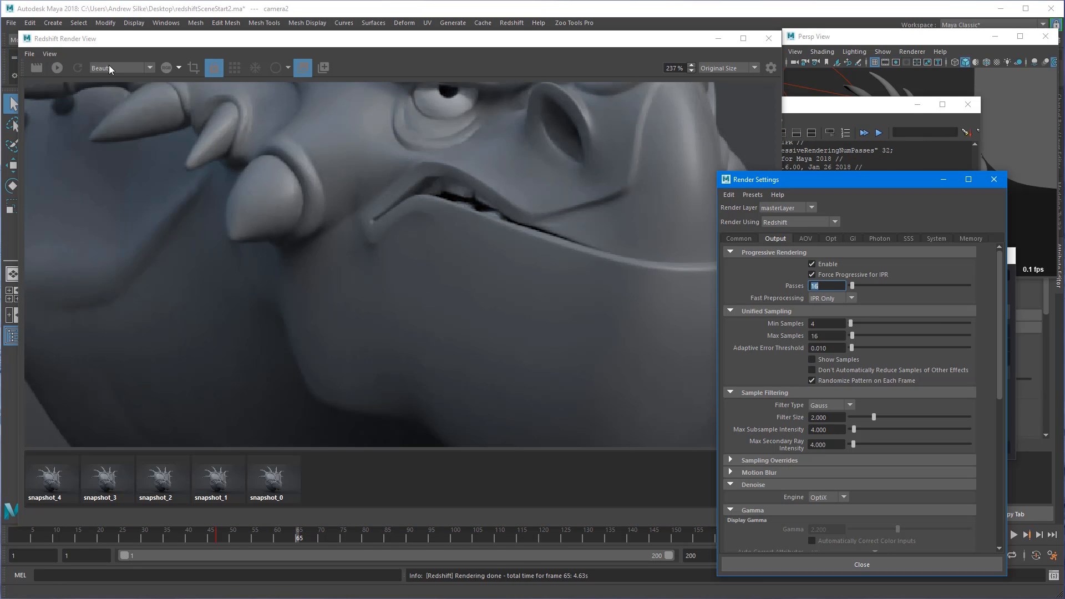
{"action": "left_click", "coordinate": [36, 68]}
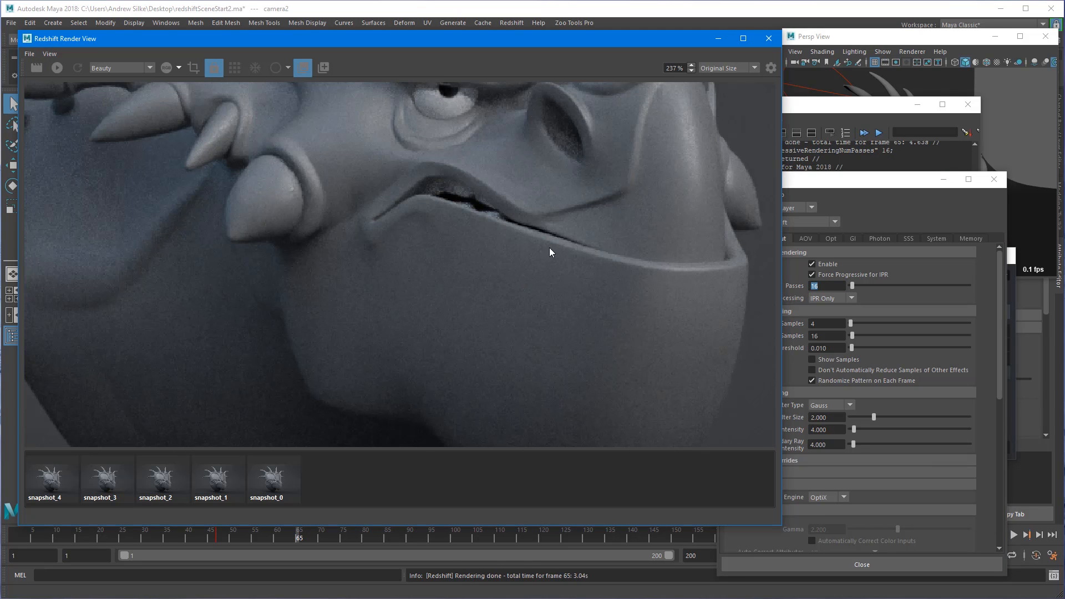
{"action": "middle_click_drag", "start_coordinate": [524, 287], "coordinate": [534, 239]}
{"action": "scroll", "coordinate": [314, 217], "scroll_direction": "down", "scroll_amount": 1}
{"action": "scroll", "coordinate": [456, 160], "scroll_direction": "down", "scroll_amount": 1}
{"action": "middle_click_drag", "start_coordinate": [290, 194], "coordinate": [296, 253]}
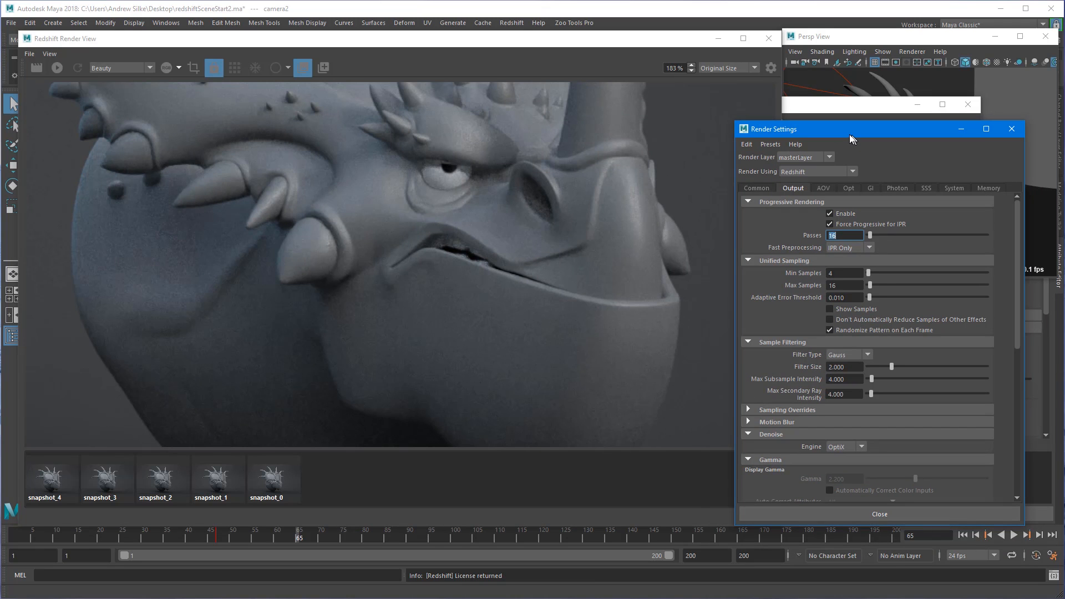
Step: Set the bucket size to 256 and rearrange the Render View, Script Editor and Render Settings windows so all are accessible
{"action": "left_click_drag", "start_coordinate": [88, 41], "coordinate": [90, 80]}
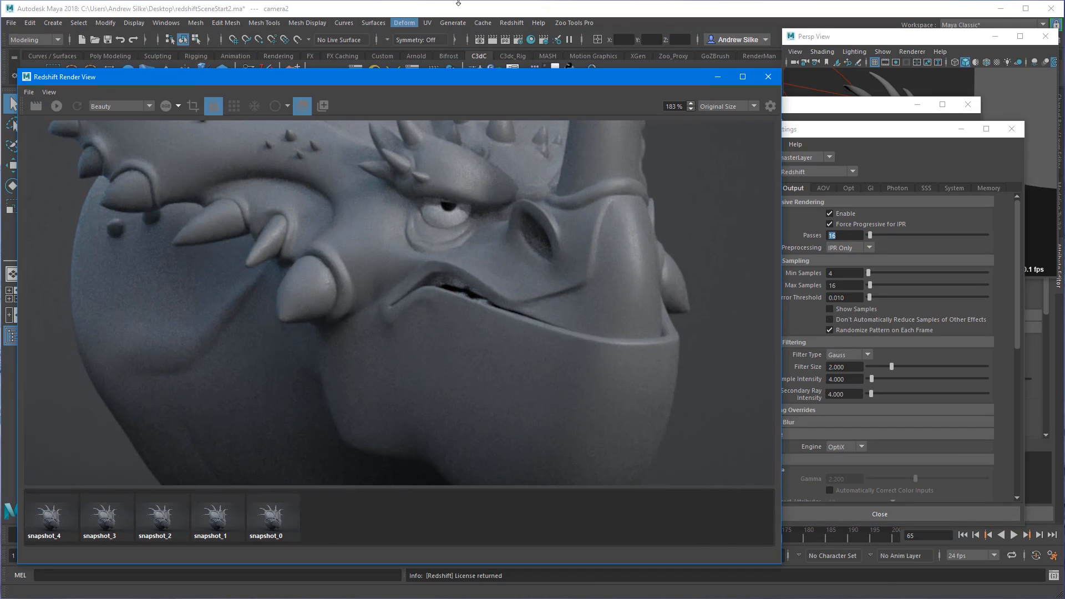
{"action": "left_click", "coordinate": [459, 3]}
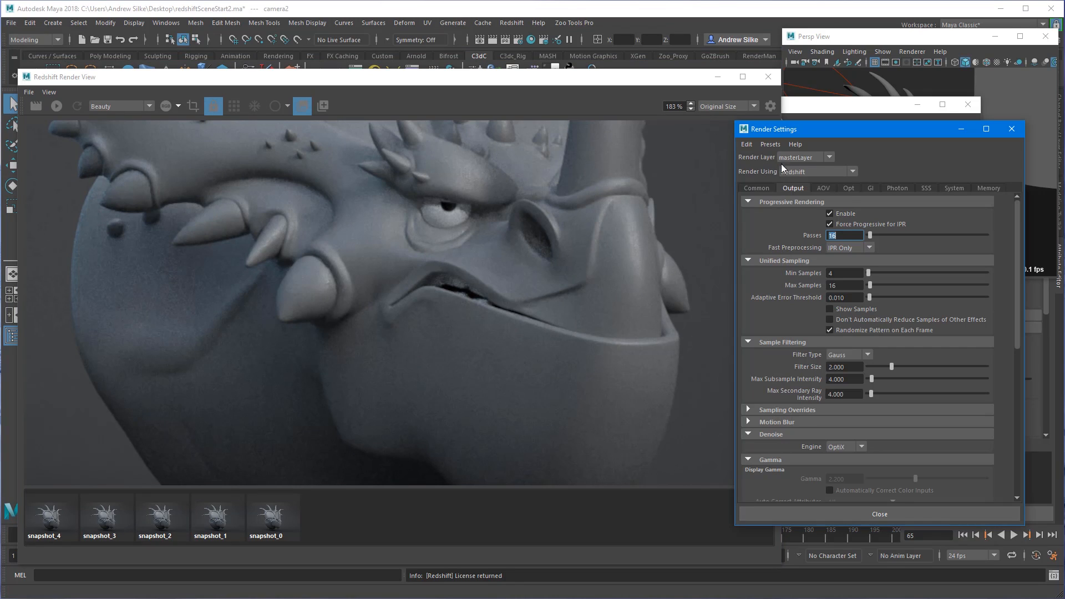
{"action": "left_click", "coordinate": [954, 189]}
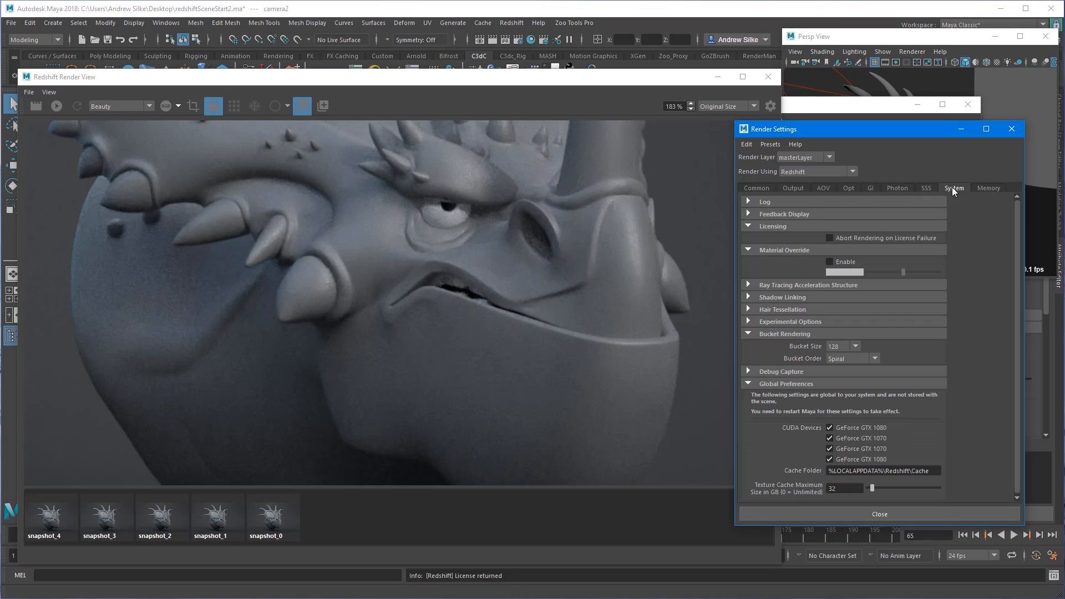
{"action": "left_click", "coordinate": [855, 346]}
{"action": "left_click", "coordinate": [843, 381]}
{"action": "left_click", "coordinate": [619, 93]}
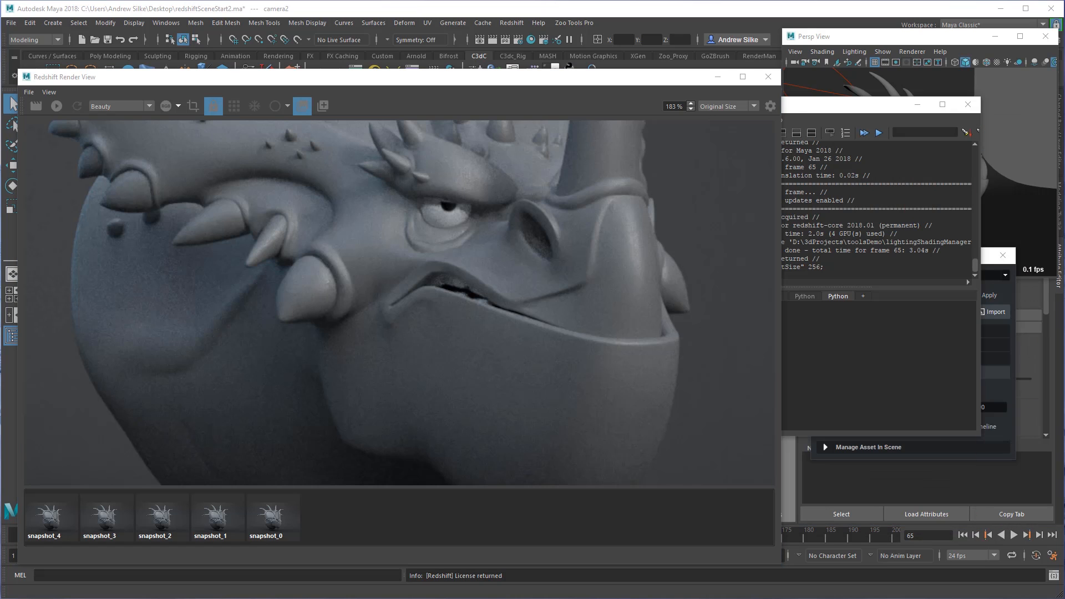
{"action": "left_click_drag", "start_coordinate": [835, 118], "coordinate": [876, 51]}
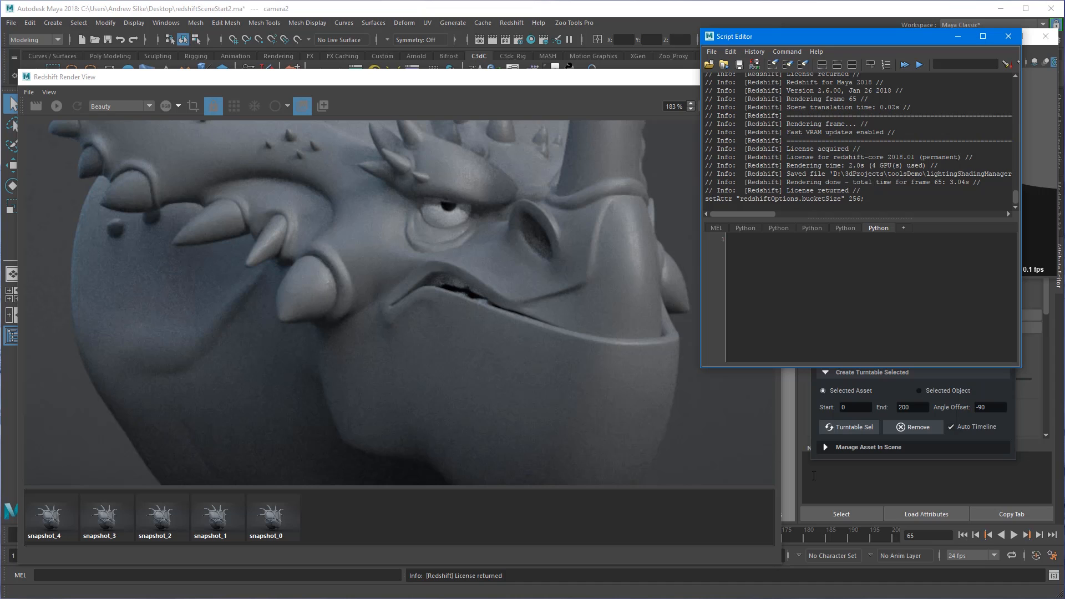
{"action": "left_click_drag", "start_coordinate": [1064, 165], "coordinate": [528, 158]}
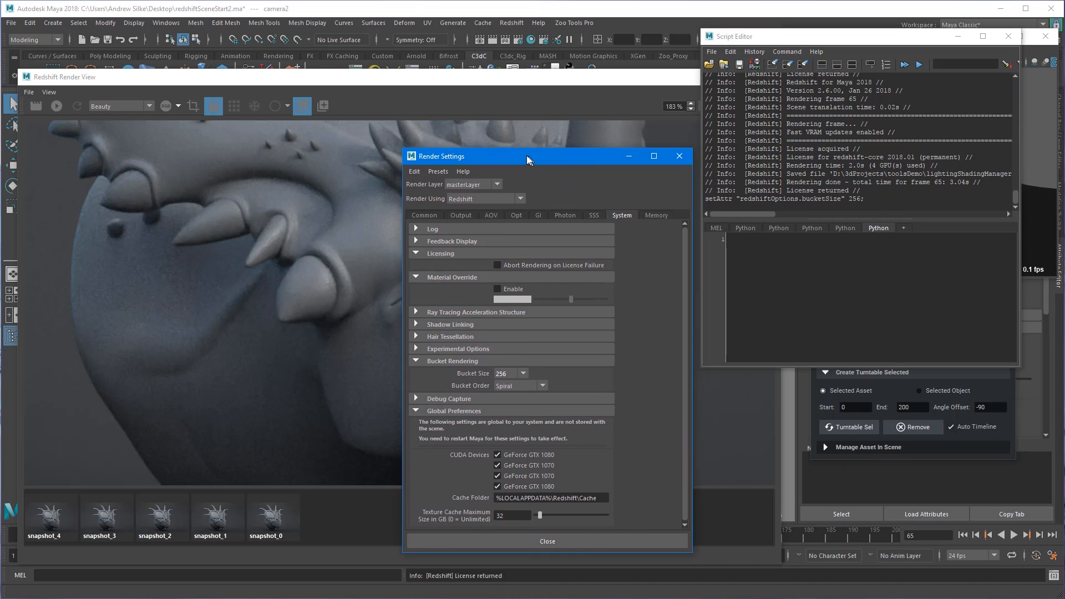
Step: Set the Unified Sampling Max Samples to 32 and disable progressive rendering
{"action": "left_click", "coordinate": [461, 216]}
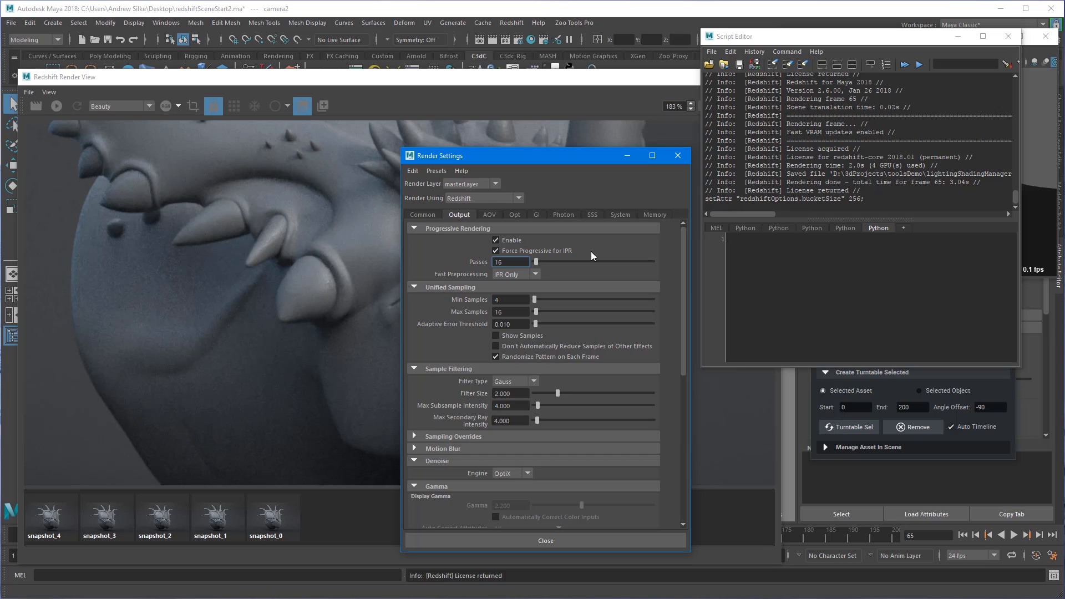
{"action": "left_click", "coordinate": [513, 311]}
{"action": "left_click_drag", "start_coordinate": [510, 299], "coordinate": [471, 300]}
{"action": "left_click", "coordinate": [511, 311]}
{"action": "double_click", "coordinate": [499, 313]}
{"action": "type", "text": "32"}
{"action": "key", "text": "Return"}
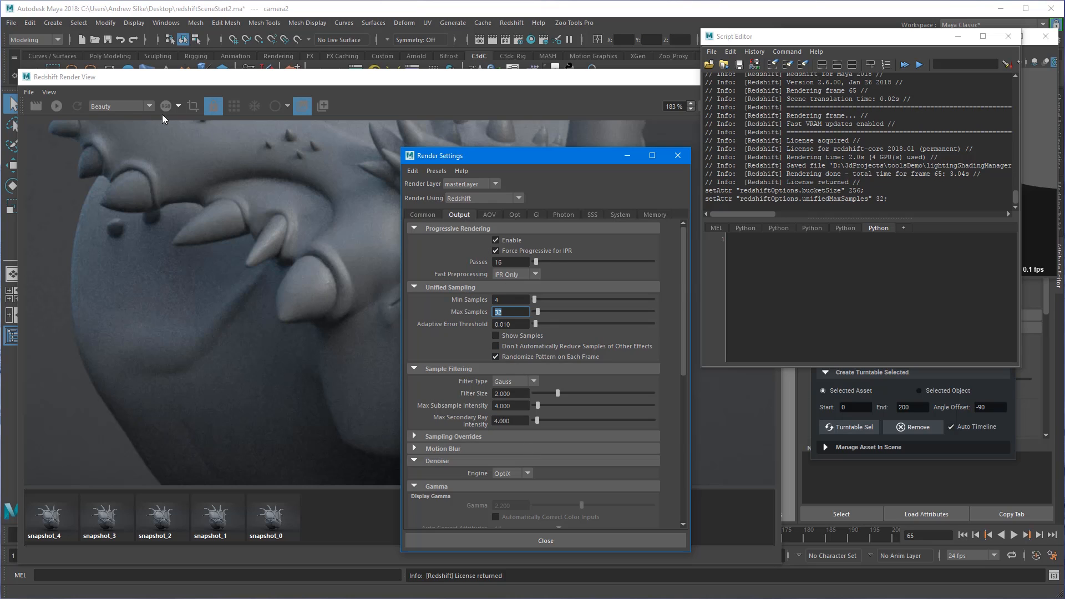
{"action": "left_click", "coordinate": [495, 239]}
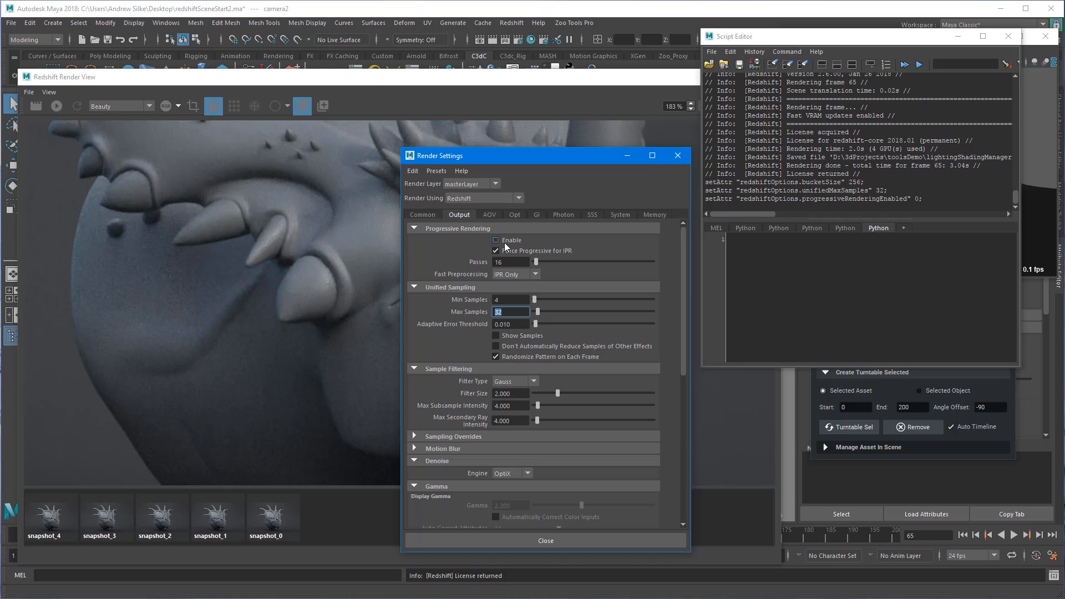
Step: Set the render view zoom to 100%, render frame 65 with bucket rendering, and highlight its total time in the log
{"action": "left_click", "coordinate": [664, 122]}
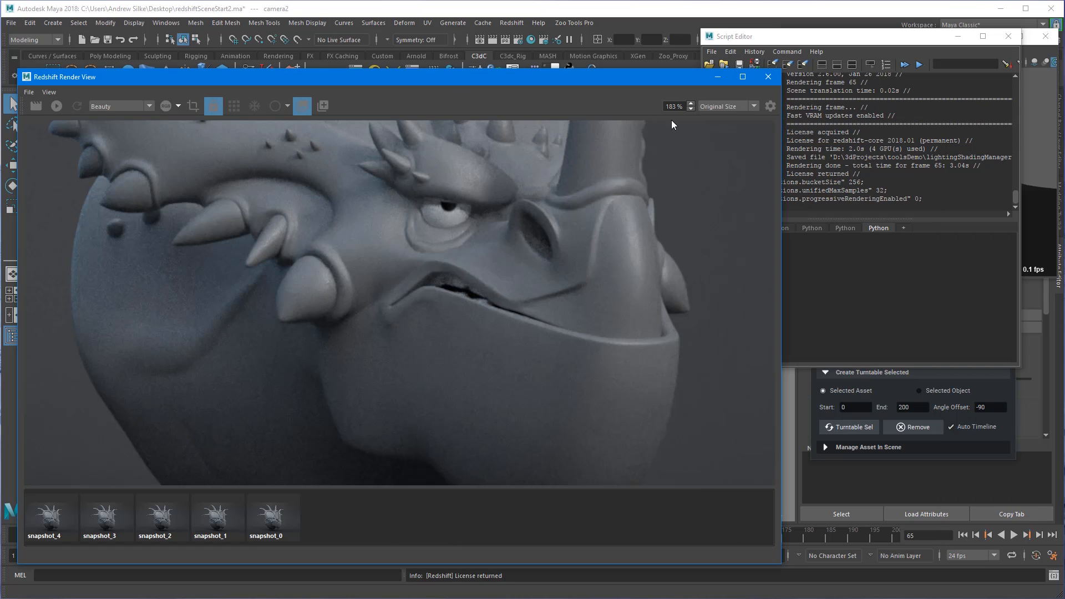
{"action": "left_click_drag", "start_coordinate": [679, 109], "coordinate": [632, 104]}
{"action": "type", "text": "100"}
{"action": "key", "text": "Return"}
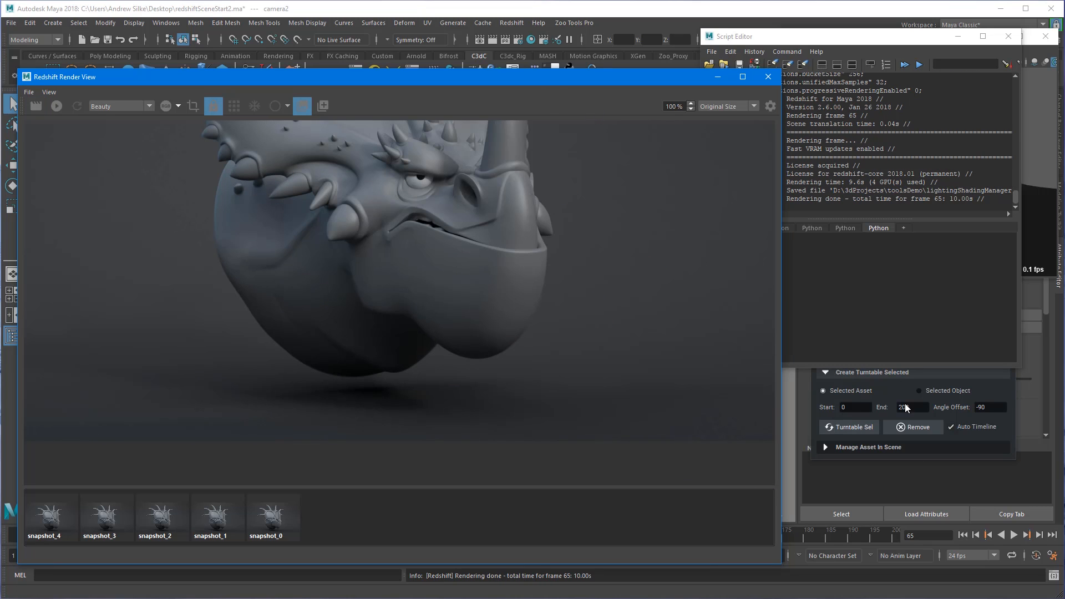
{"action": "left_click", "coordinate": [892, 201]}
{"action": "left_click_drag", "start_coordinate": [973, 199], "coordinate": [949, 198]}
{"action": "left_click", "coordinate": [36, 128]}
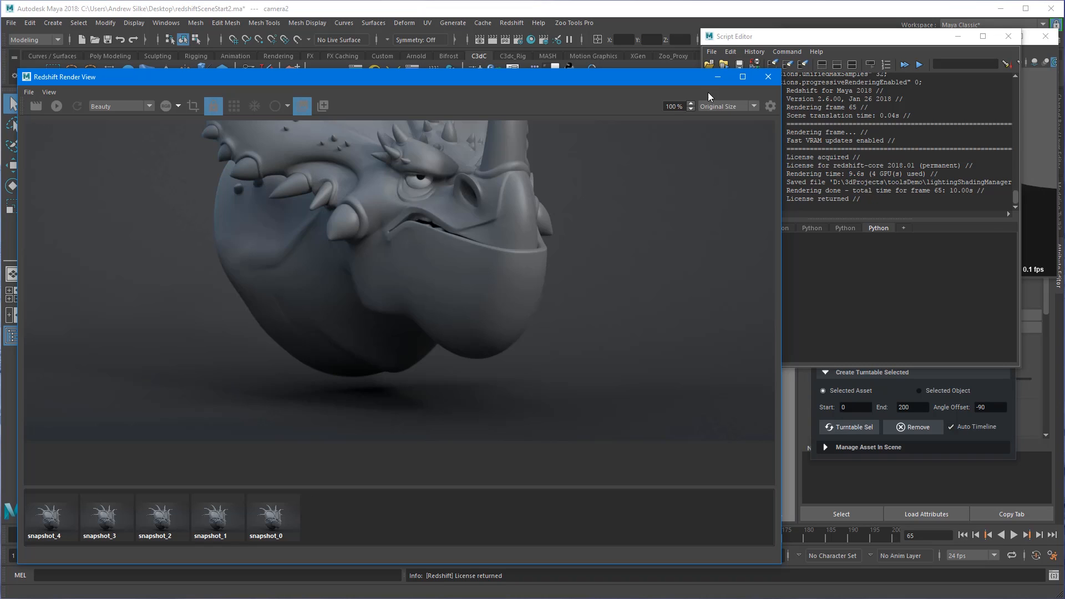
{"action": "left_click_drag", "start_coordinate": [884, 190], "coordinate": [974, 191]}
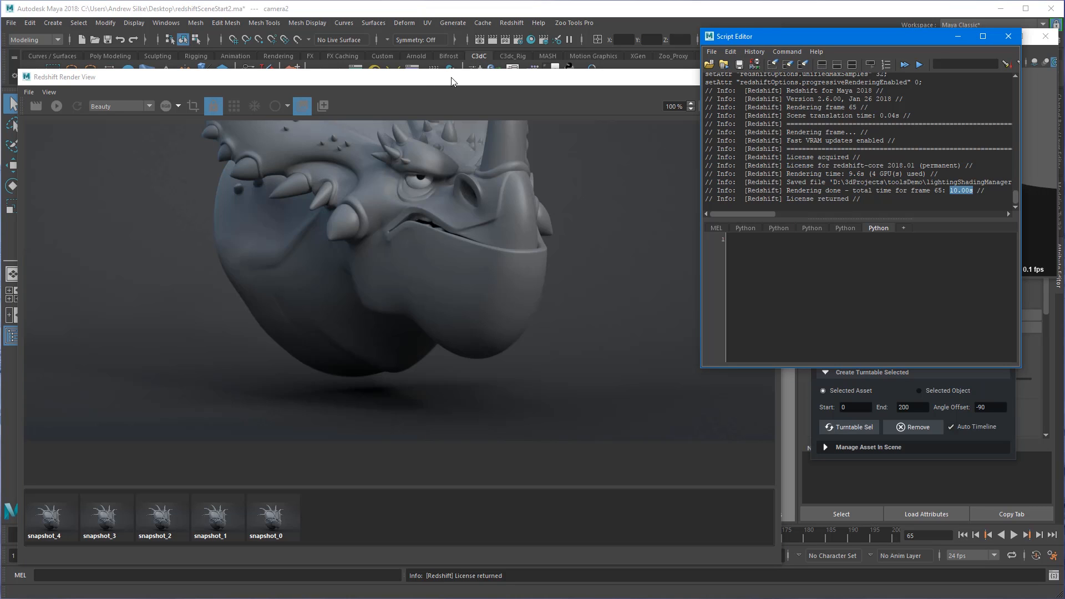
Step: Bring the Render Settings back to the front and review the available bucket sizes, choosing 256
{"action": "left_click", "coordinate": [518, 39]}
{"action": "left_click_drag", "start_coordinate": [740, 154], "coordinate": [627, 137]}
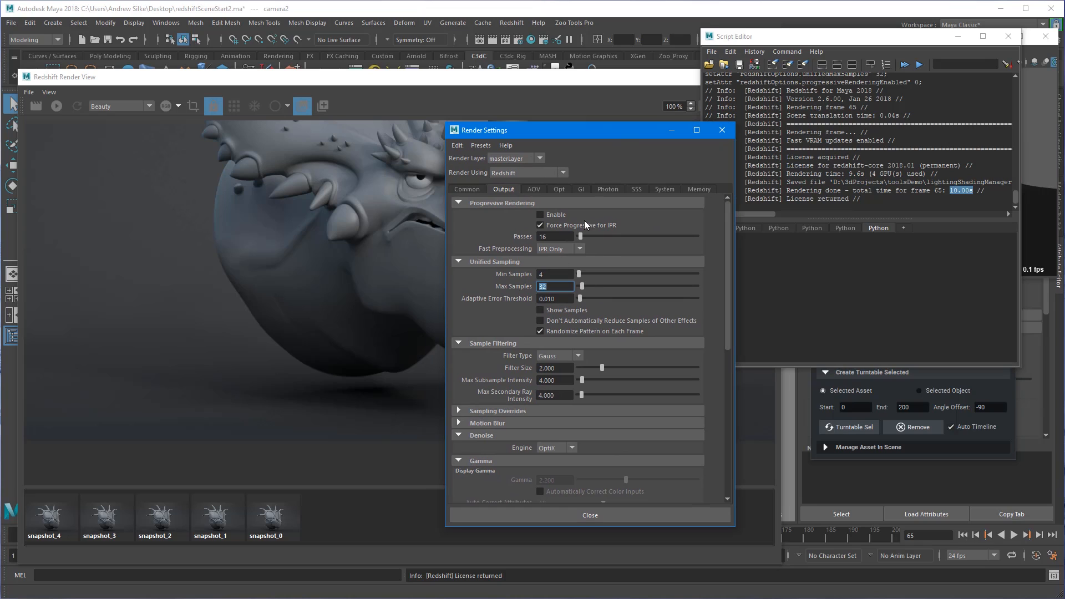
{"action": "left_click", "coordinate": [663, 189]}
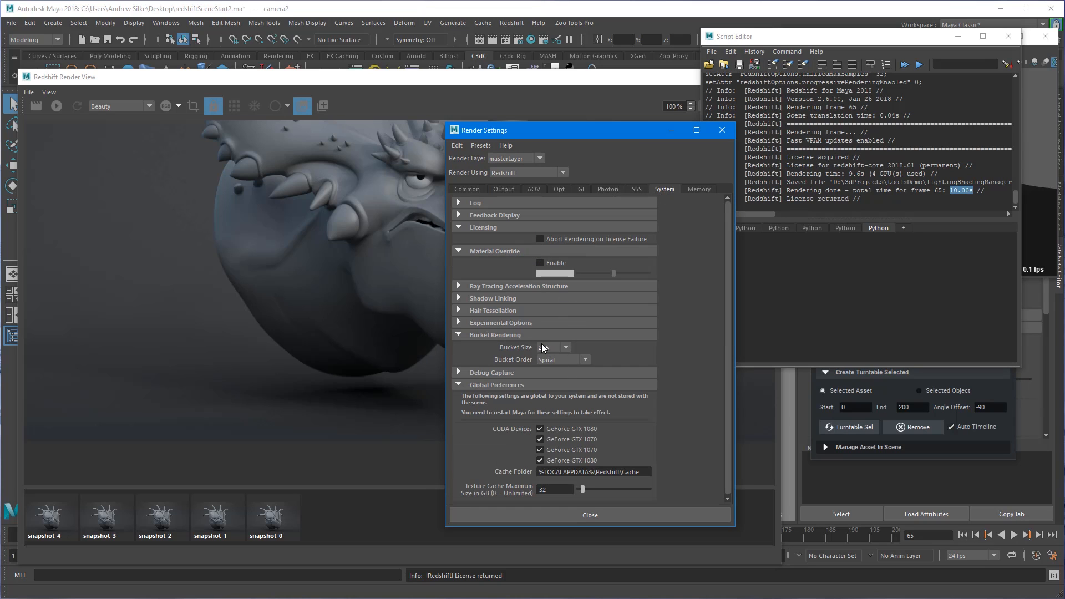
{"action": "left_click", "coordinate": [557, 348]}
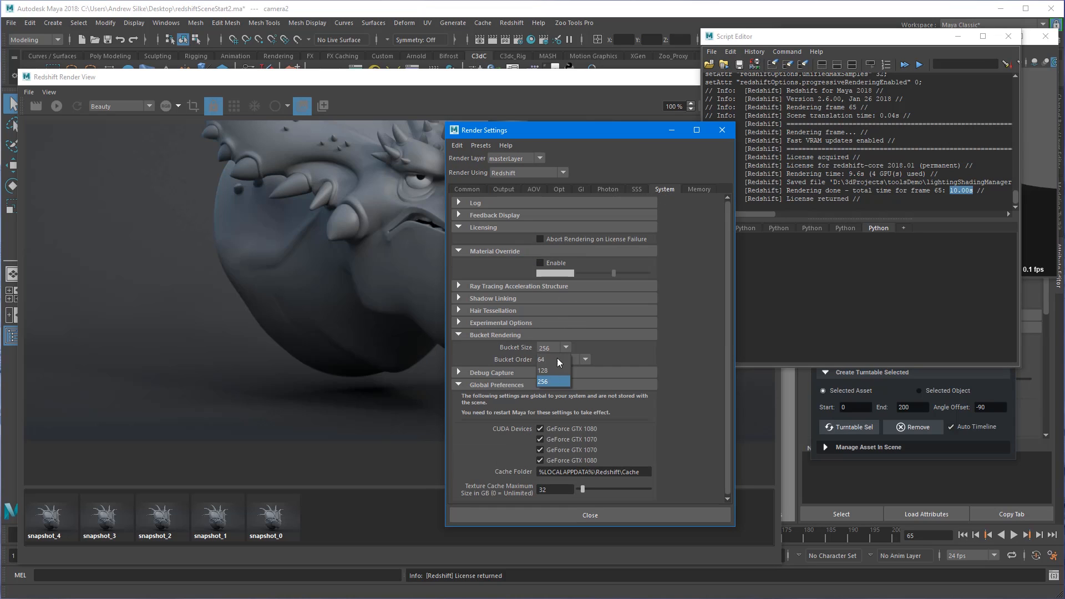
{"action": "left_click", "coordinate": [548, 377]}
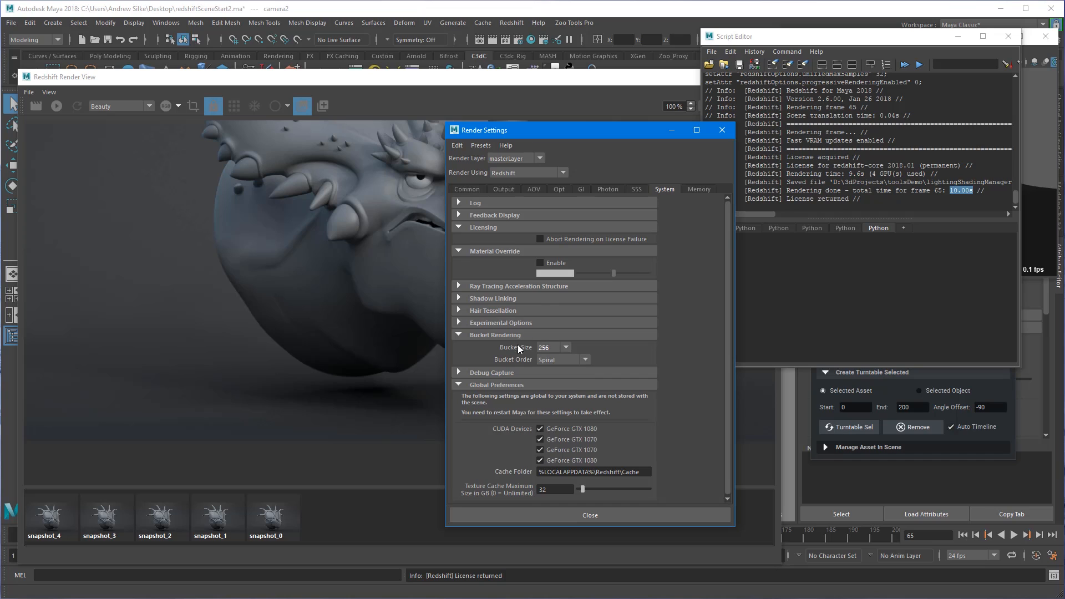
Step: Move the Render Settings clear of the Render View and inspect the bucket-rendered dinosaur head at 100%
{"action": "left_click_drag", "start_coordinate": [537, 135], "coordinate": [550, 135]}
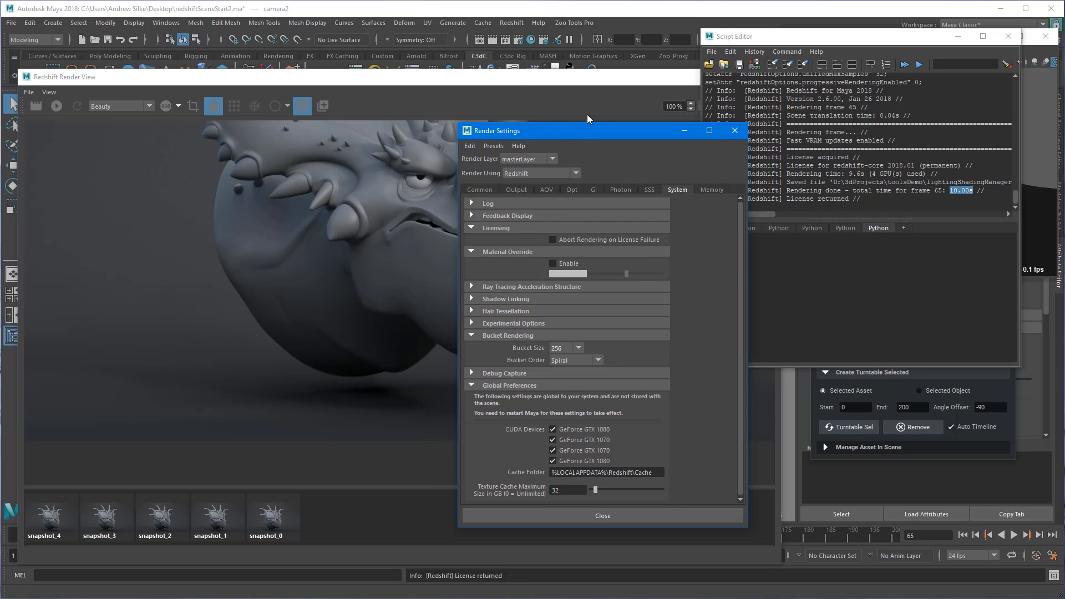
{"action": "left_click_drag", "start_coordinate": [563, 134], "coordinate": [1064, 134]}
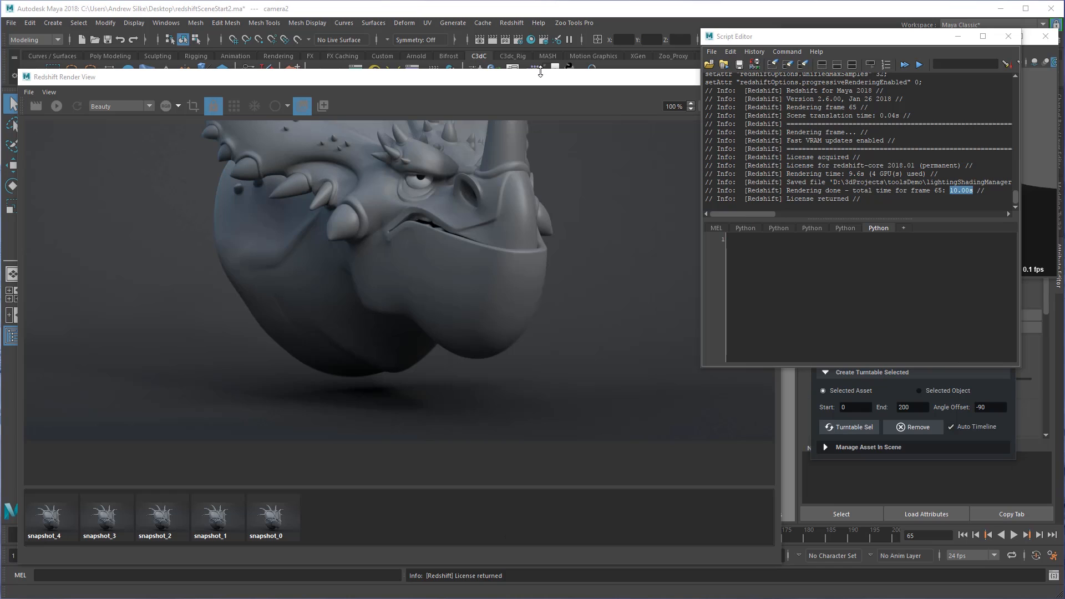
{"action": "left_click", "coordinate": [538, 81]}
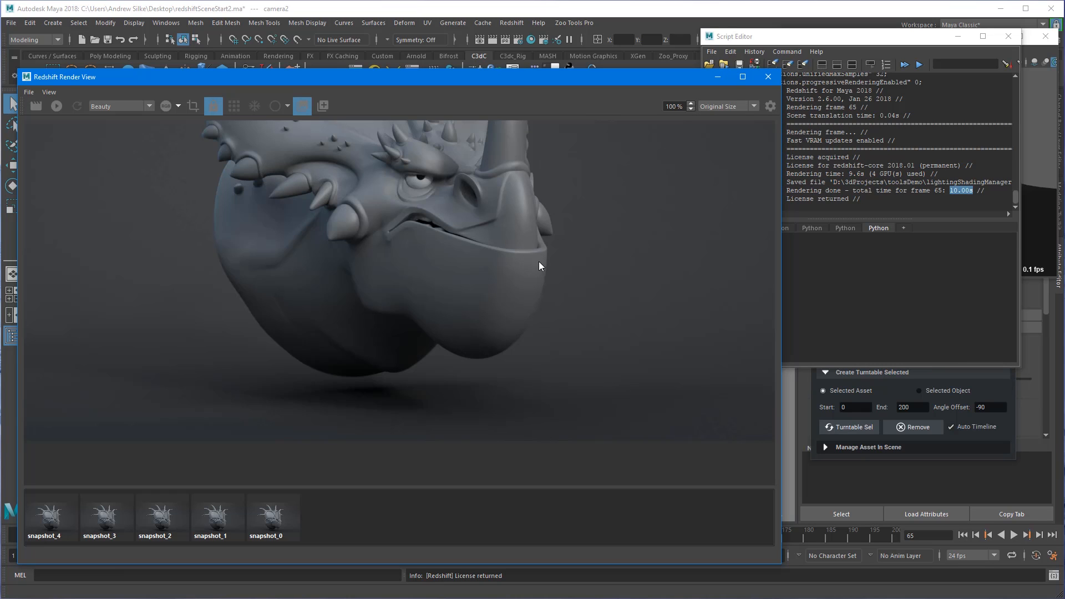
{"action": "middle_click_drag", "start_coordinate": [450, 194], "coordinate": [504, 298]}
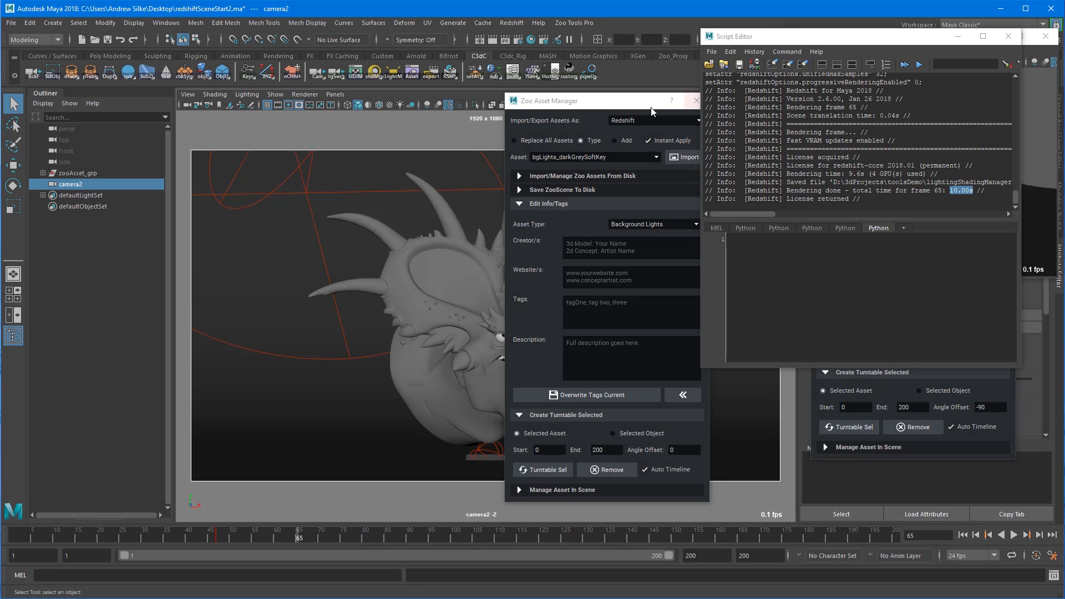
Step: Replace the current hero model with the hero_watch asset and move the Zoo Asset Manager off the viewport's main area
{"action": "left_click_drag", "start_coordinate": [646, 101], "coordinate": [598, 95]}
{"action": "left_click_drag", "start_coordinate": [627, 215], "coordinate": [508, 214]}
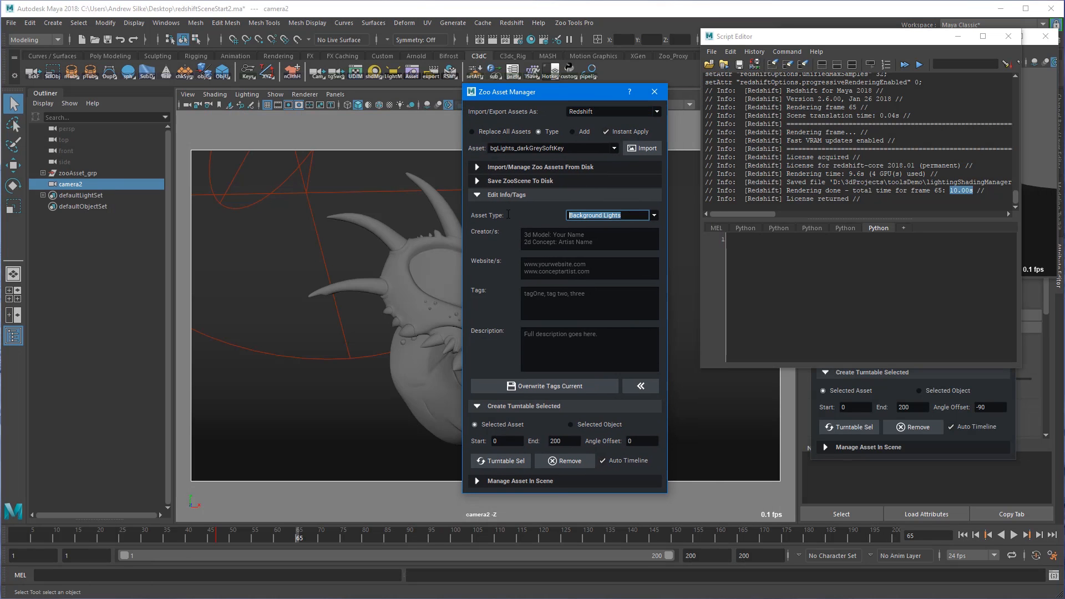
{"action": "left_click_drag", "start_coordinate": [548, 147], "coordinate": [317, 146]}
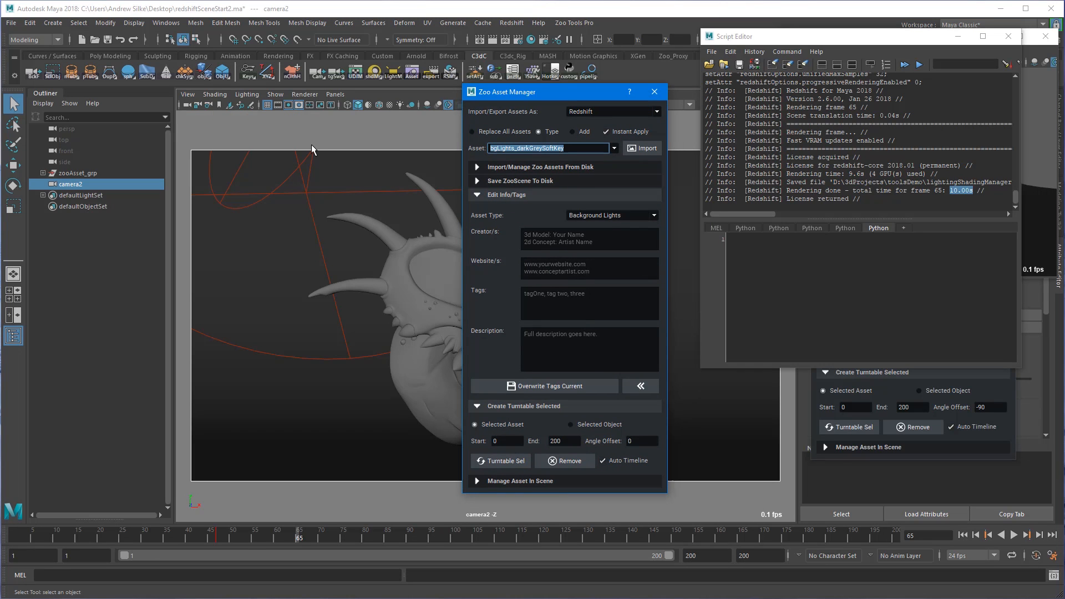
{"action": "type", "text": "hero"}
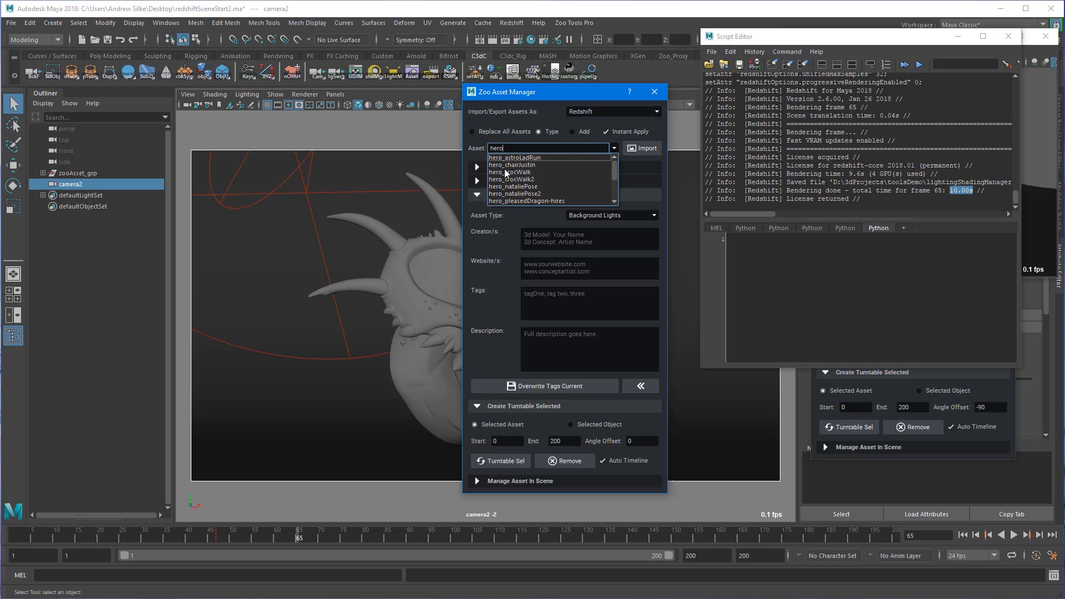
{"action": "left_click", "coordinate": [522, 194]}
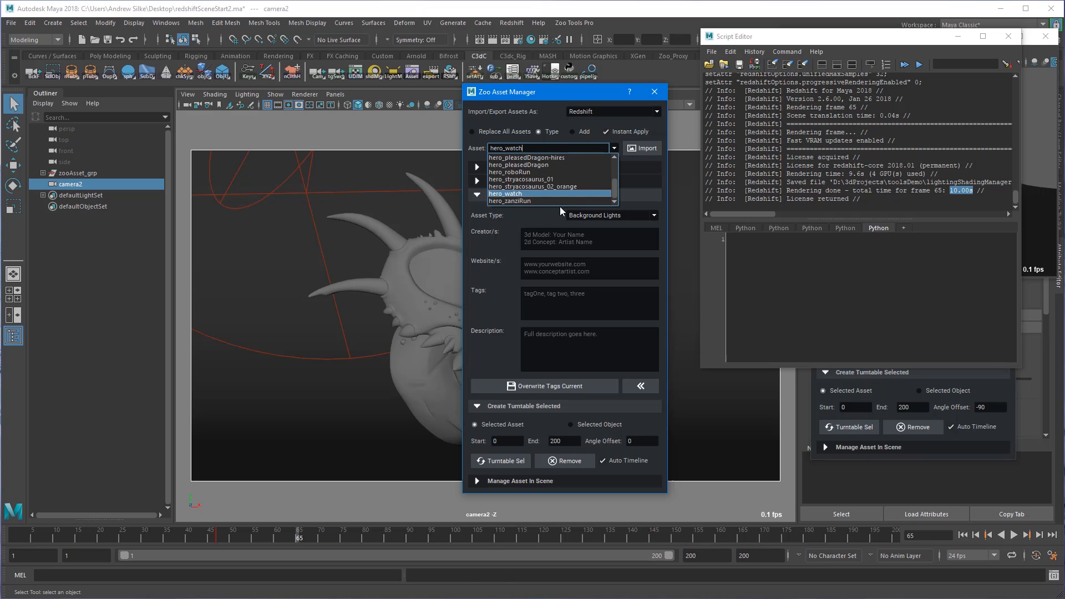
{"action": "left_click_drag", "start_coordinate": [552, 94], "coordinate": [777, 85]}
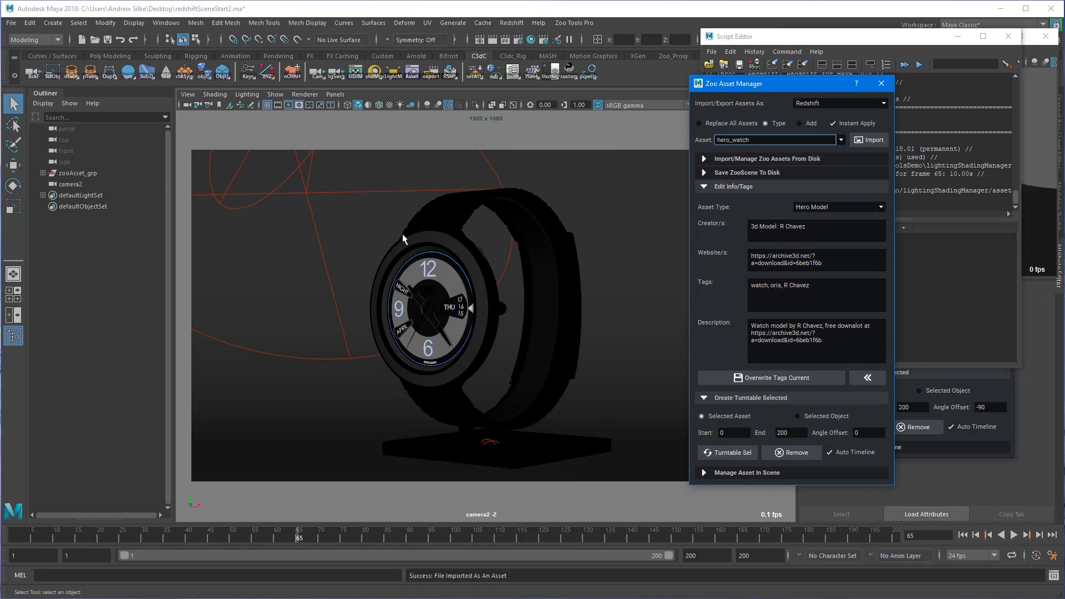
Step: Create a turntable for the watch asset from frame 0 to 200 with an angle offset of 0
{"action": "left_click", "coordinate": [531, 413]}
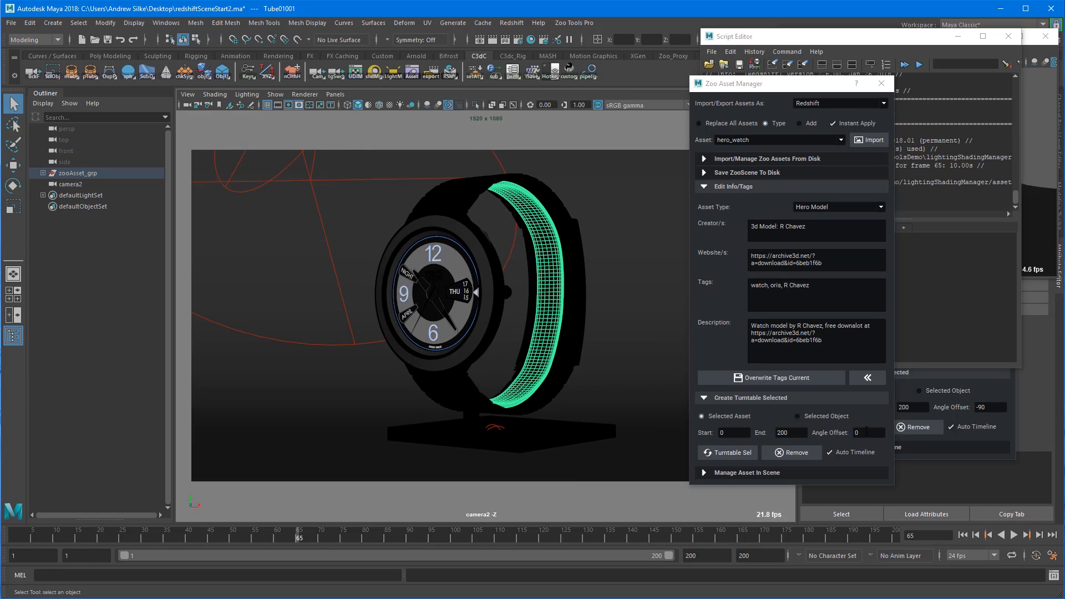
{"action": "left_click", "coordinate": [728, 453]}
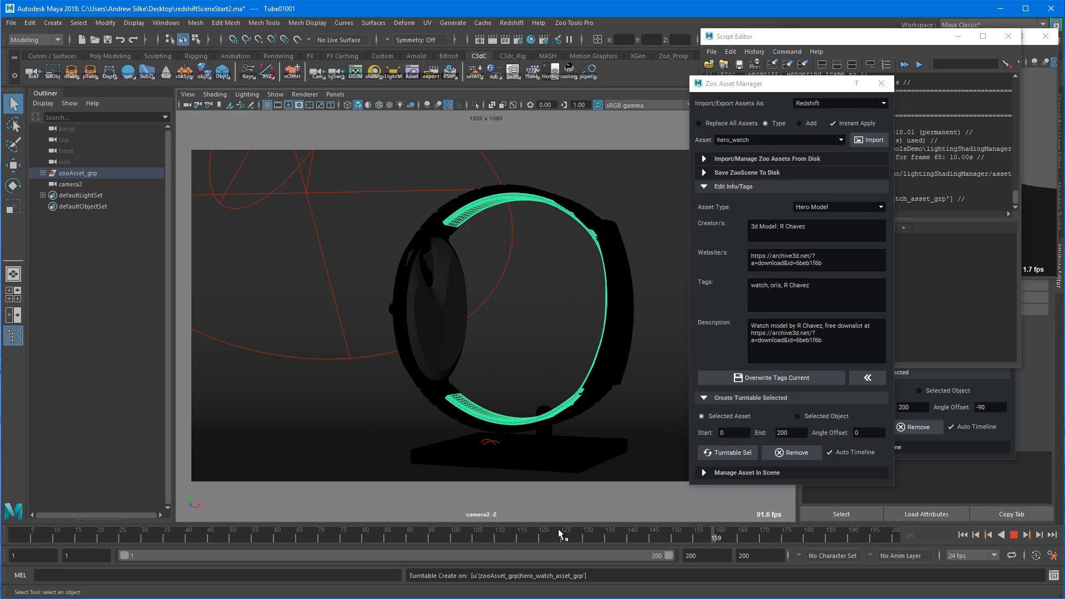
{"action": "middle_click_drag", "start_coordinate": [405, 278], "coordinate": [405, 270], "text": "alt"}
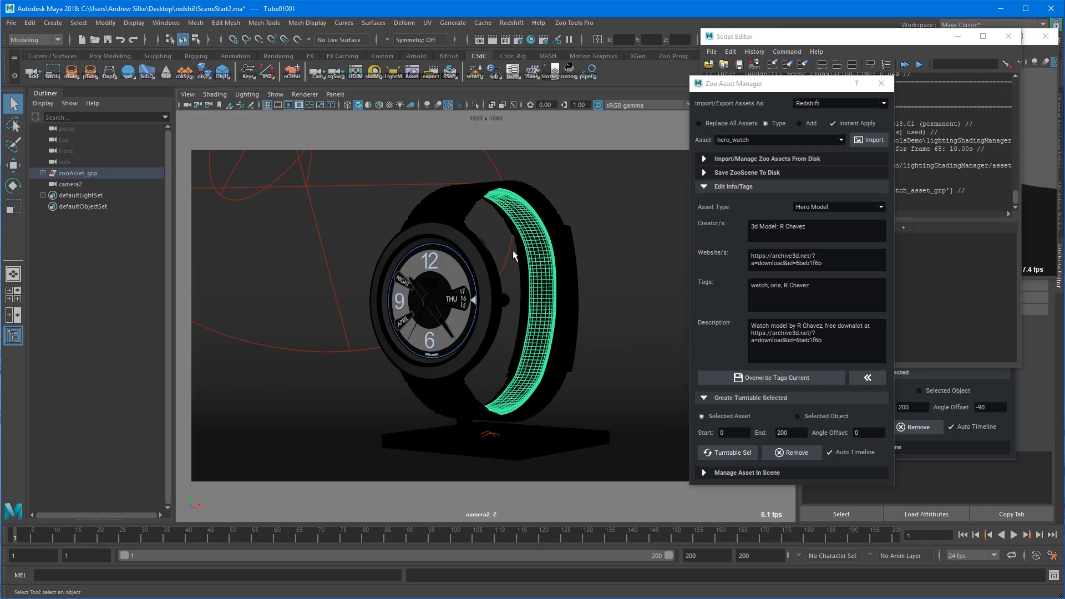
Step: Start an interactive render of the watch, with the Denoise engine set to None in the Output render settings
{"action": "left_click_drag", "start_coordinate": [0, 185], "coordinate": [475, 45]}
{"action": "left_click", "coordinate": [67, 70]}
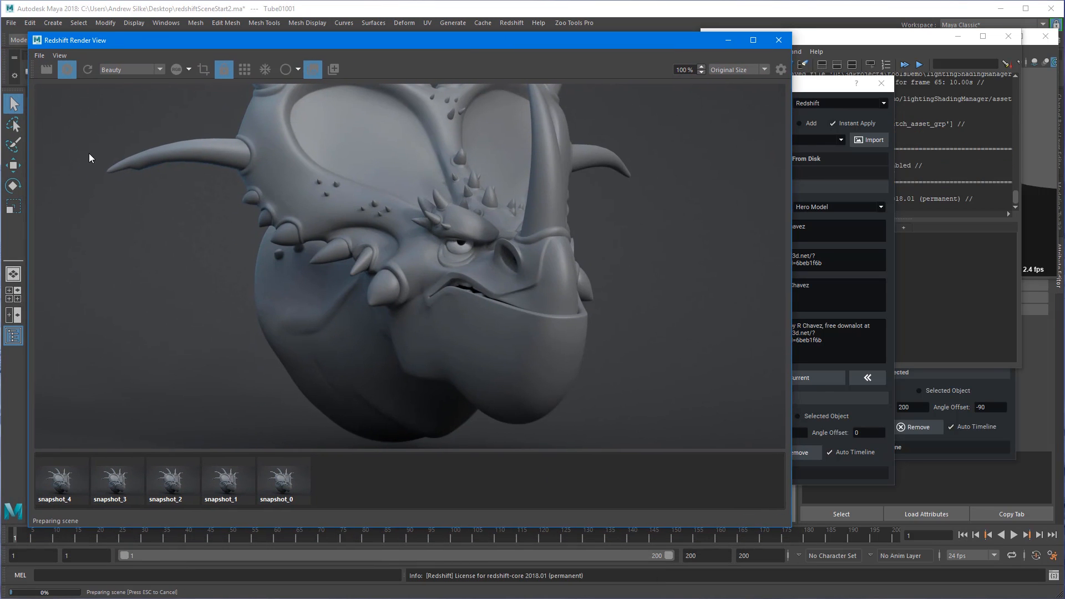
{"action": "left_click_drag", "start_coordinate": [1064, 127], "coordinate": [846, 102]}
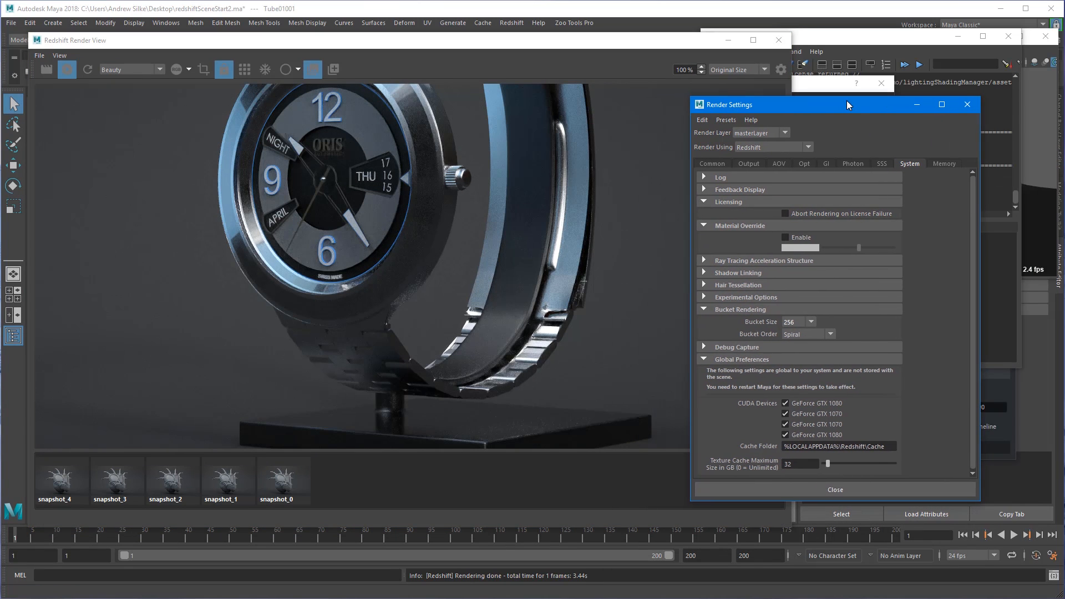
{"action": "left_click", "coordinate": [748, 165]}
{"action": "left_click", "coordinate": [815, 438]}
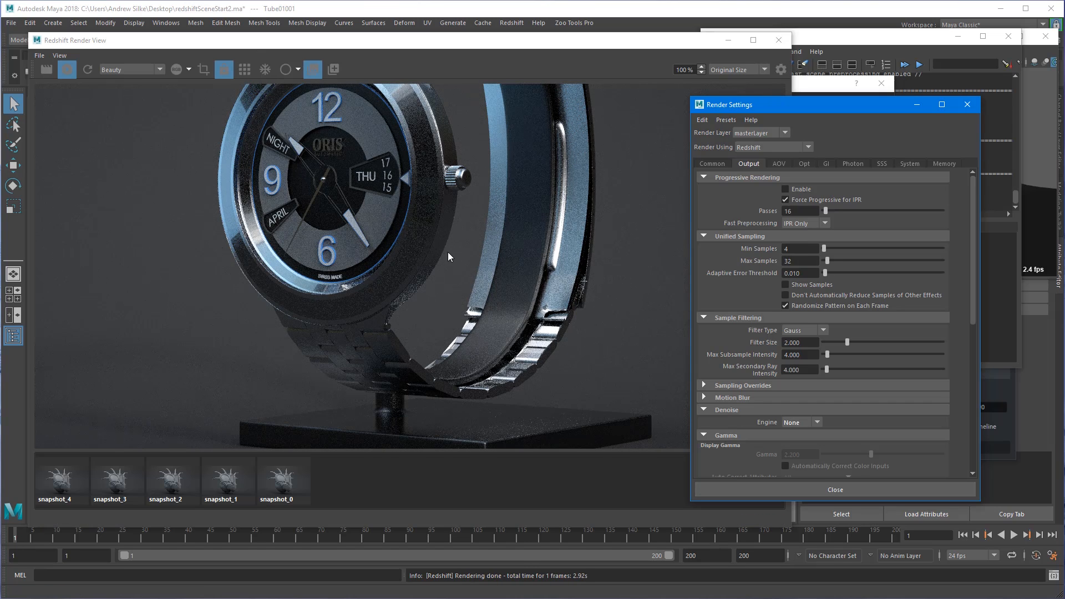
{"action": "middle_click_drag", "start_coordinate": [419, 204], "coordinate": [402, 294]}
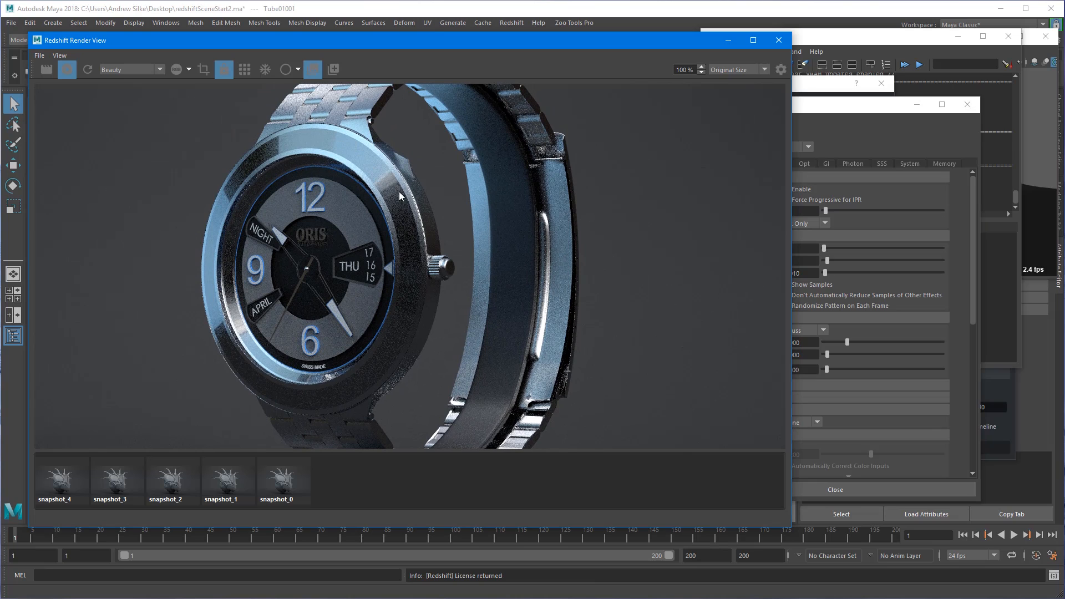
{"action": "middle_click_drag", "start_coordinate": [376, 358], "coordinate": [334, 287]}
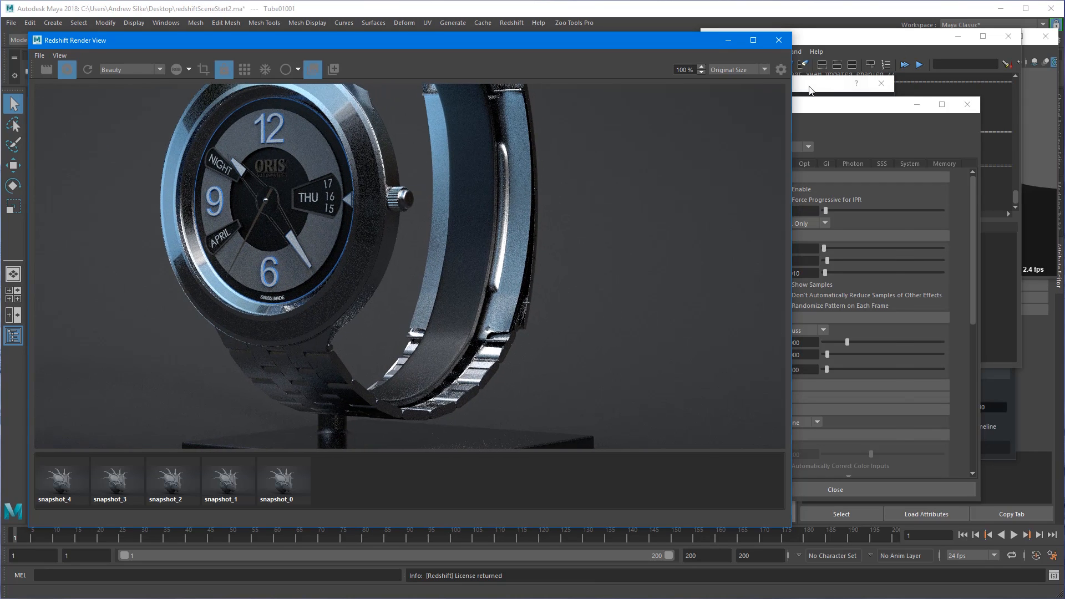
Step: Replace the background lights with the bgLights_blueSoft_chromeStand asset
{"action": "left_click", "coordinate": [818, 87]}
{"action": "left_click_drag", "start_coordinate": [810, 86], "coordinate": [912, 67]}
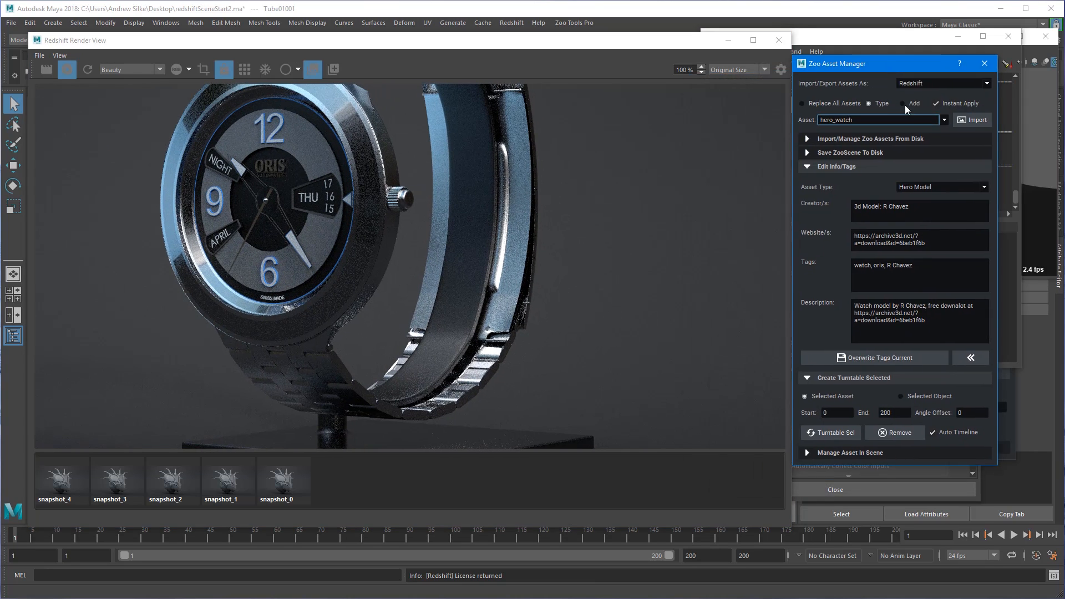
{"action": "left_click", "coordinate": [947, 122]}
{"action": "scroll", "coordinate": [902, 146], "scroll_direction": "up", "scroll_amount": 5}
{"action": "scroll", "coordinate": [931, 152], "scroll_direction": "up", "scroll_amount": 3}
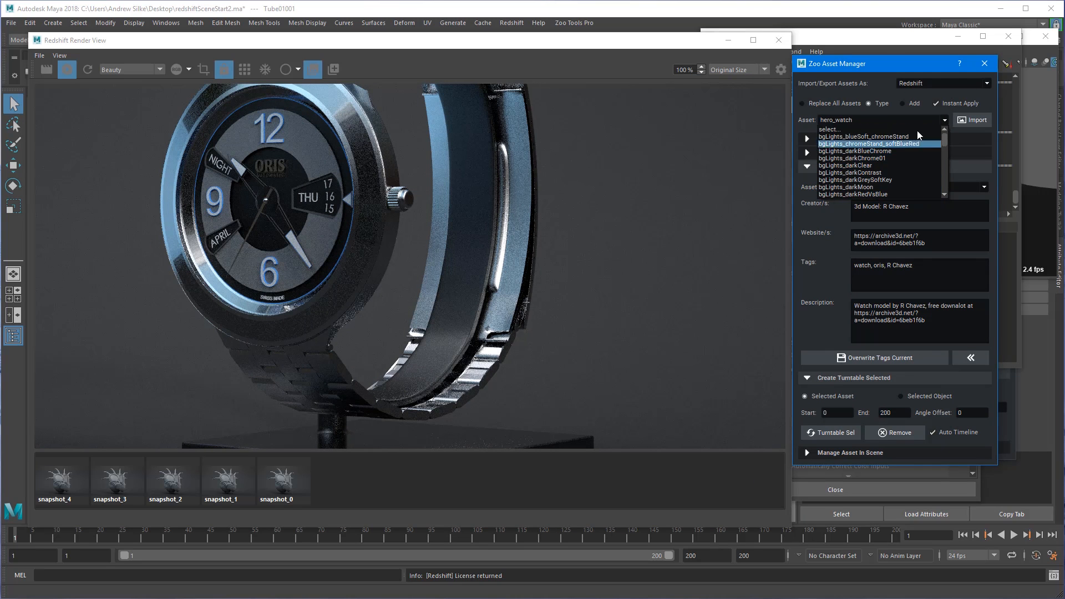
{"action": "left_click", "coordinate": [922, 131]}
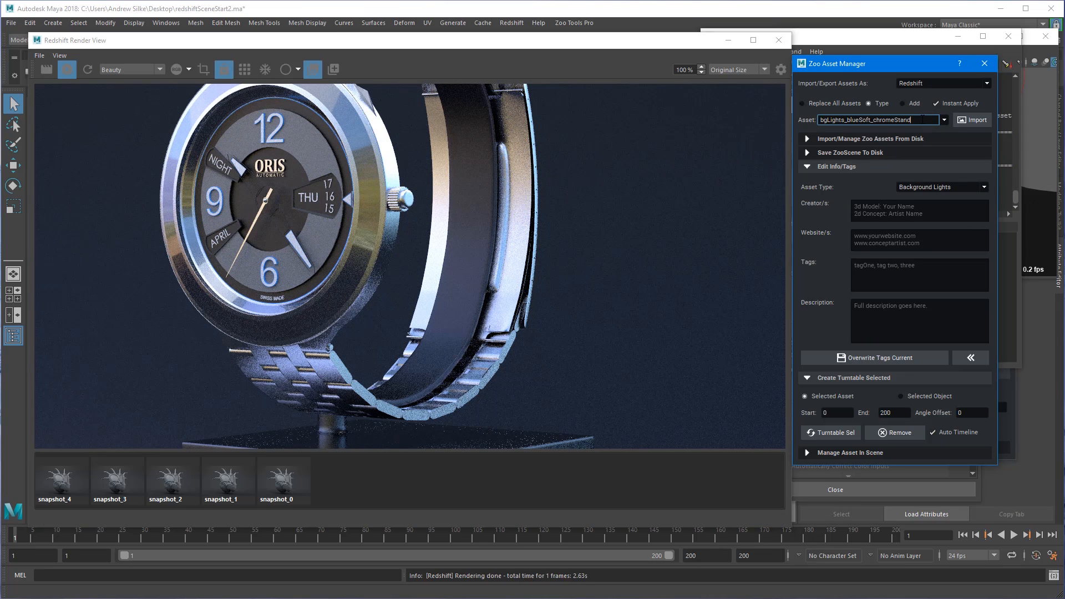
Step: Swap the background lights to bgLights_chromeStand_softBlueRed, followed by bgLights_darkBlueChrome
{"action": "scroll", "coordinate": [923, 120], "scroll_direction": "down", "scroll_amount": 1}
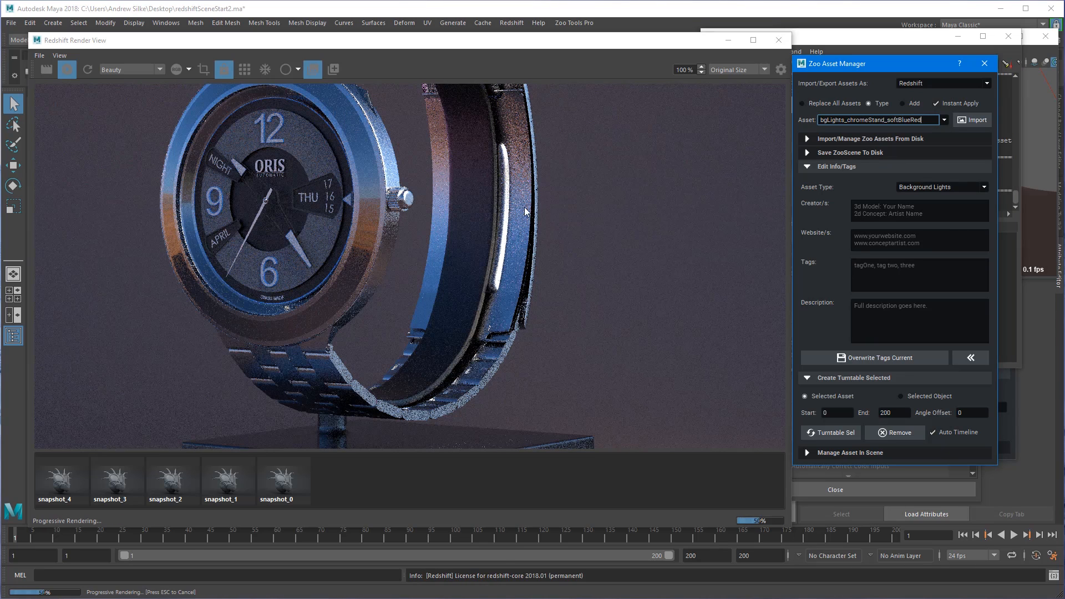
{"action": "right_click_drag", "start_coordinate": [524, 212], "coordinate": [283, 218], "text": "alt"}
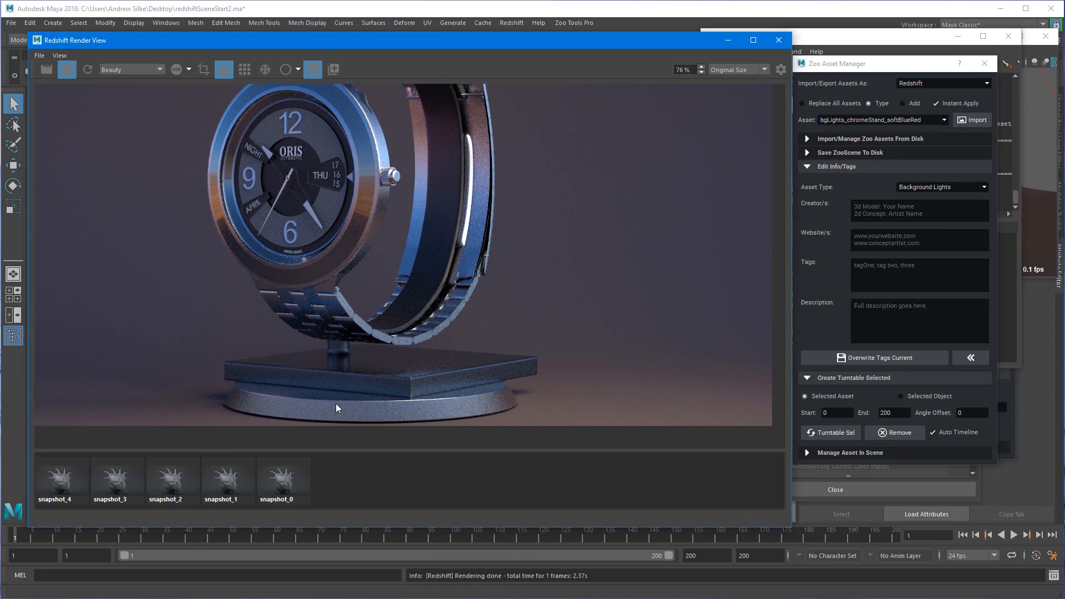
{"action": "scroll", "coordinate": [929, 124], "scroll_direction": "down", "scroll_amount": 1}
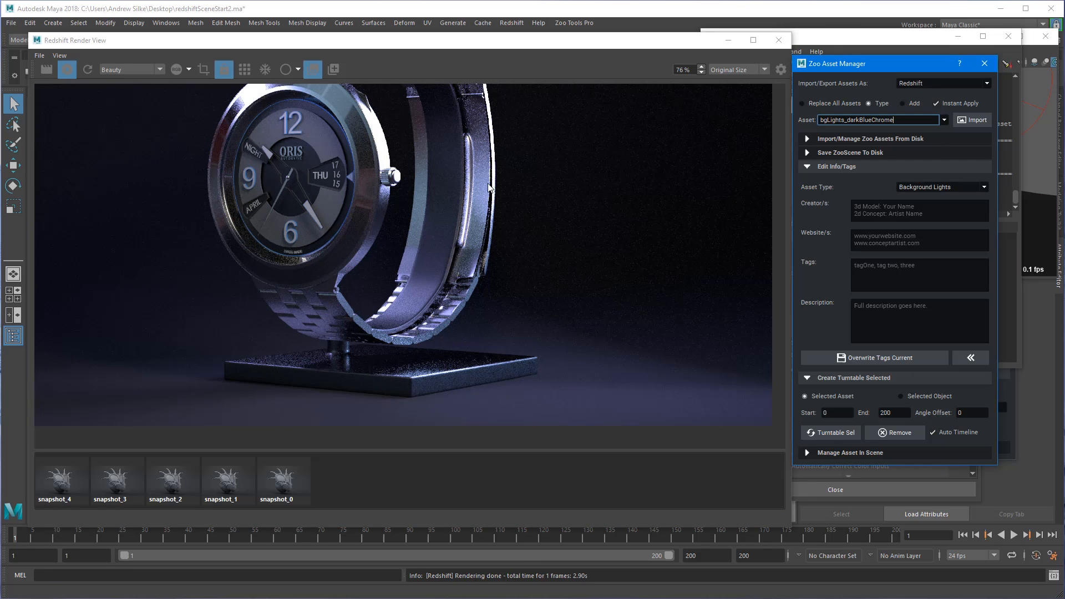
Step: Set the Render View zoom to 100% with the watch face framed in view
{"action": "middle_click_drag", "start_coordinate": [466, 159], "coordinate": [472, 227], "text": "alt"}
{"action": "double_click", "coordinate": [693, 66]}
{"action": "type", "text": "100"}
{"action": "key", "text": "Return"}
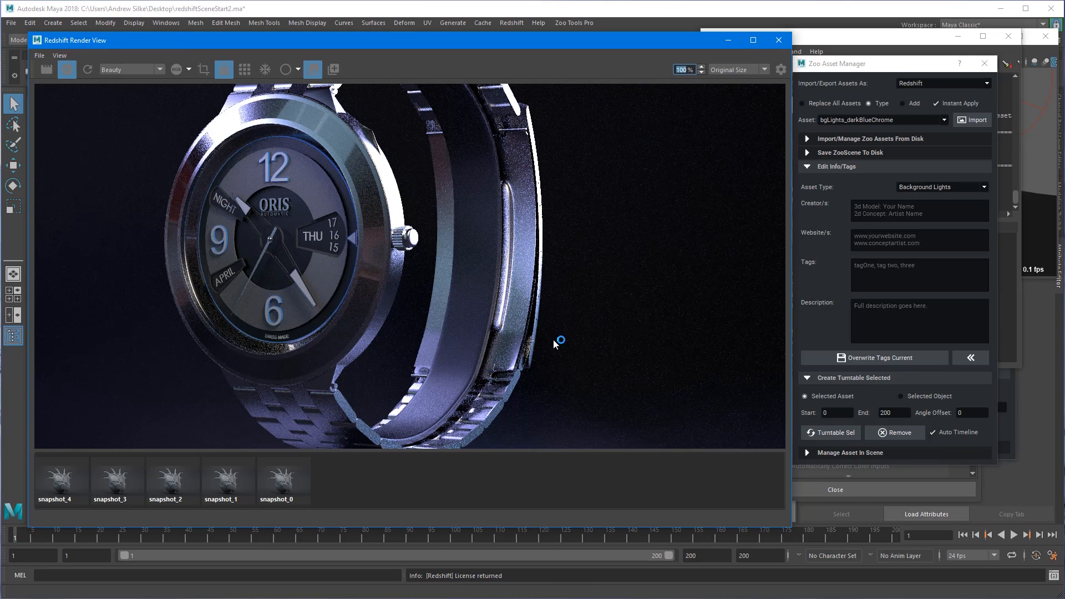
Step: Close the Zoo Asset Manager, and move the Script Editor and Render Settings clear of the Render View
{"action": "left_click", "coordinate": [893, 70]}
{"action": "left_click", "coordinate": [984, 63]}
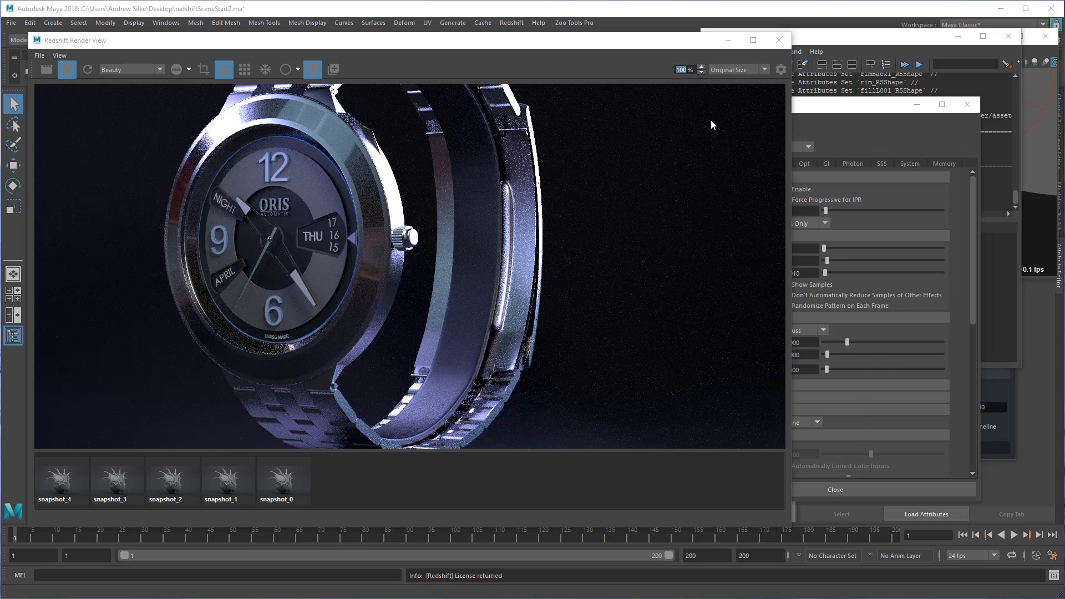
{"action": "left_click_drag", "start_coordinate": [875, 40], "coordinate": [1064, 72]}
{"action": "left_click_drag", "start_coordinate": [832, 104], "coordinate": [894, 80]}
Step: Enable progressive rendering and render the watch at frame 1 with 16 passes
{"action": "left_click", "coordinate": [848, 163]}
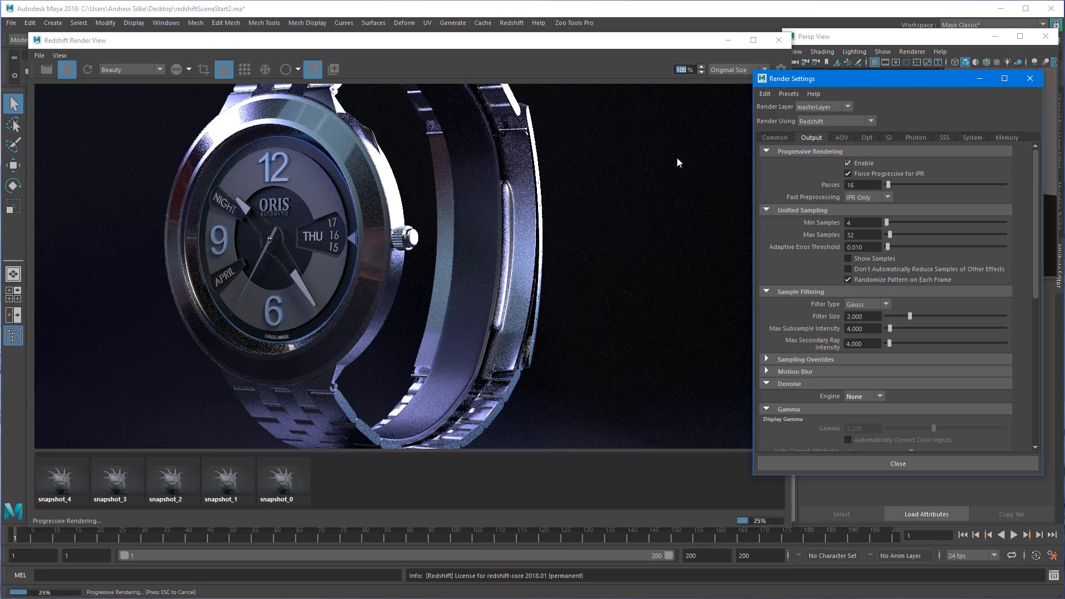
{"action": "left_click", "coordinate": [48, 72]}
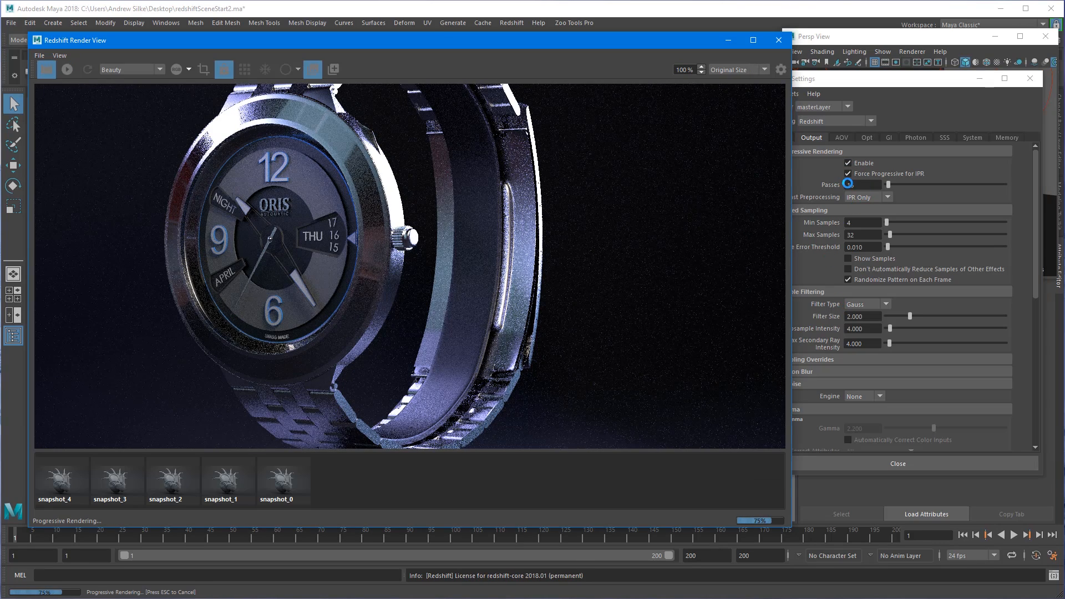
Step: Set the progressive rendering passes to 32
{"action": "double_click", "coordinate": [867, 186]}
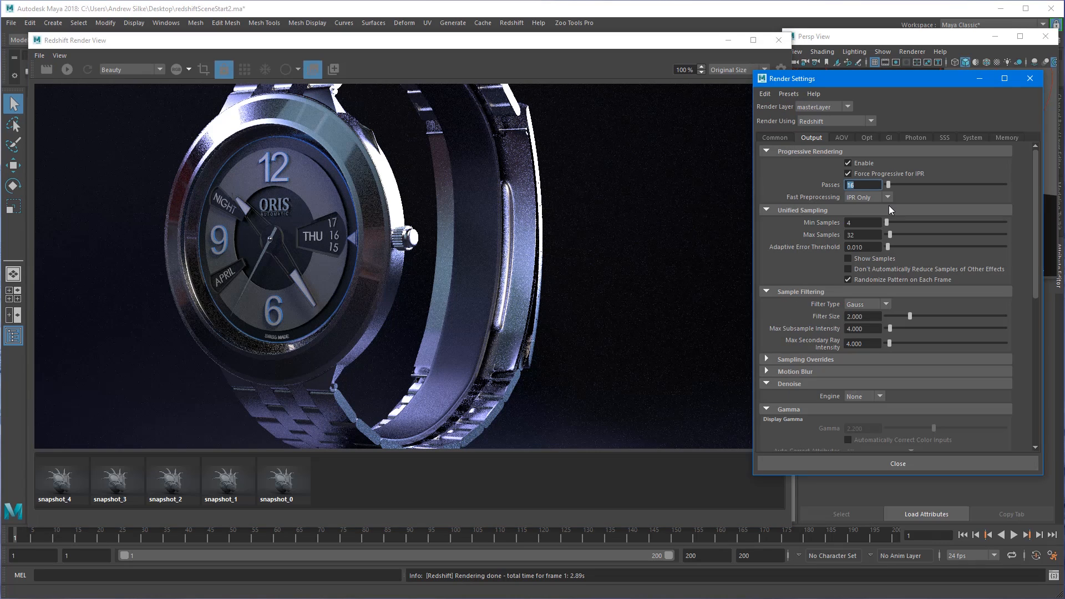
{"action": "type", "text": "32"}
{"action": "key", "text": "Return"}
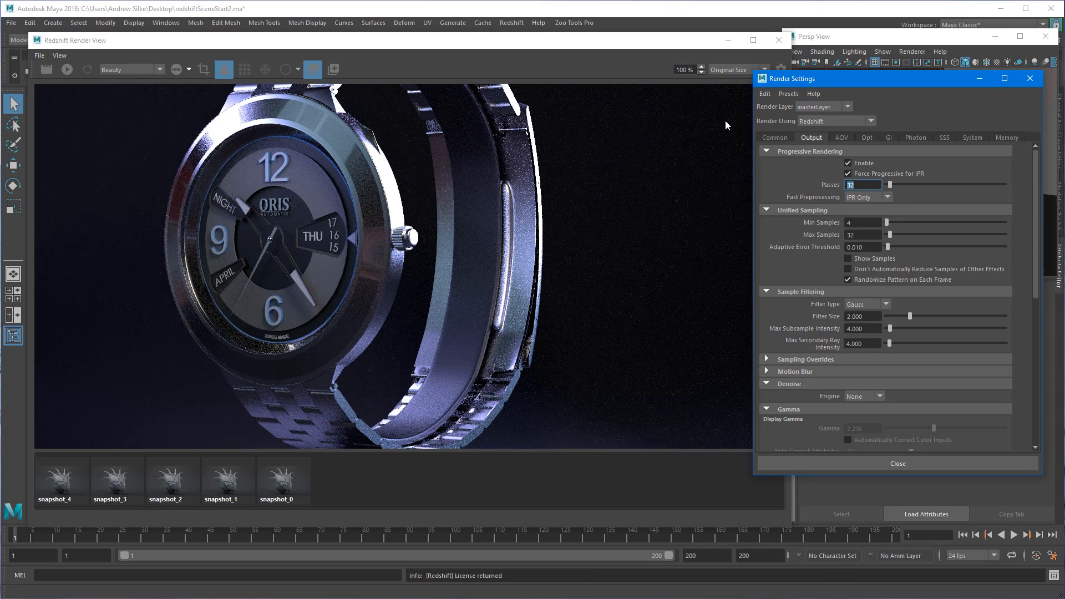
Step: Render the current frame with Redshift and check its total render time in the Script Editor
{"action": "left_click", "coordinate": [47, 70]}
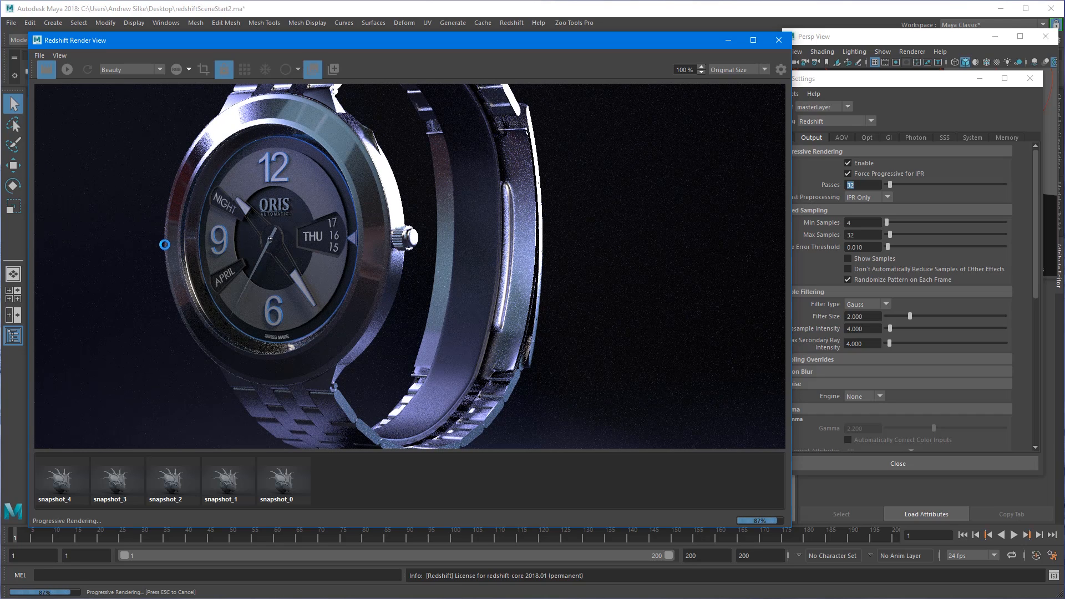
{"action": "left_click", "coordinate": [1053, 575]}
{"action": "left_click_drag", "start_coordinate": [935, 98], "coordinate": [716, 98]}
{"action": "left_click_drag", "start_coordinate": [793, 258], "coordinate": [811, 259]}
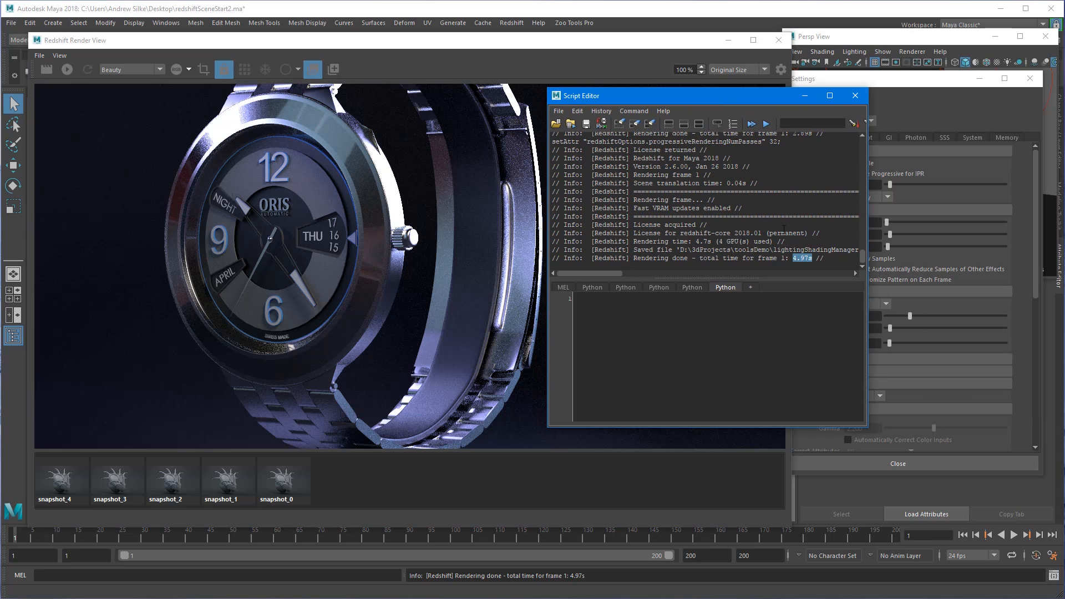
{"action": "left_click_drag", "start_coordinate": [617, 98], "coordinate": [1063, 103]}
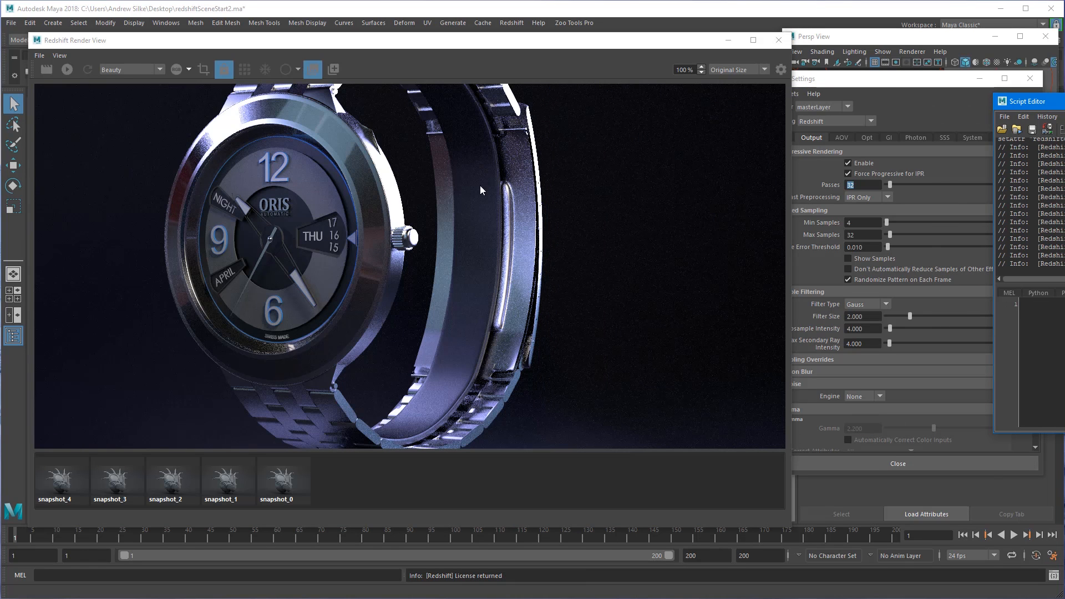
Step: Examine the noise on the watch face, crown and strap up close, finishing with the render at 100% zoom
{"action": "scroll", "coordinate": [500, 230], "scroll_direction": "up", "scroll_amount": 5}
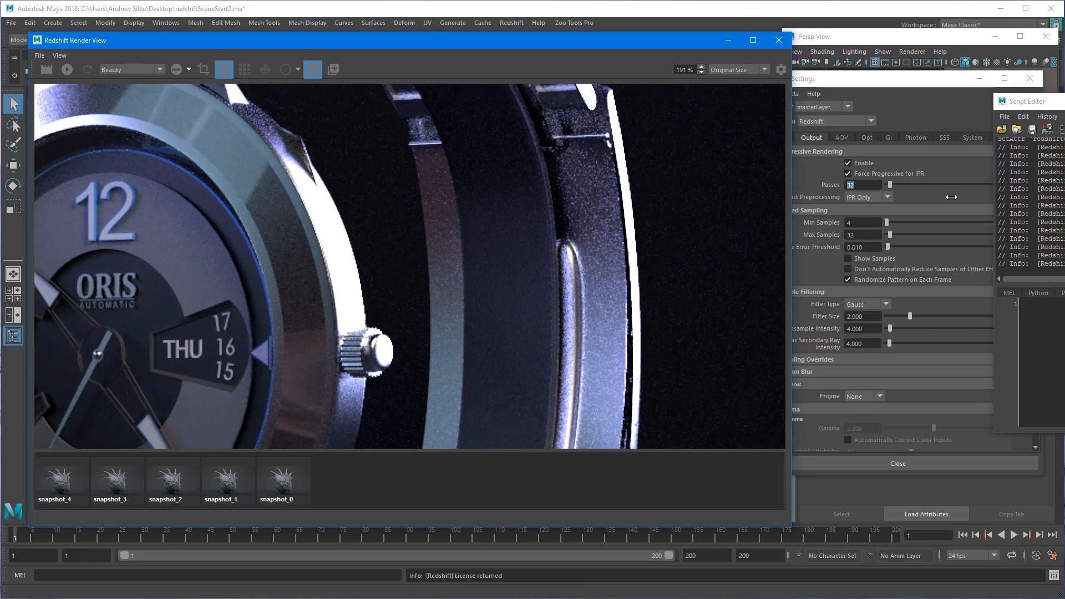
{"action": "middle_click_drag", "start_coordinate": [312, 353], "coordinate": [535, 258], "text": "alt"}
{"action": "right_click_drag", "start_coordinate": [388, 272], "coordinate": [279, 274], "text": "alt"}
{"action": "middle_click_drag", "start_coordinate": [279, 274], "coordinate": [533, 166], "text": "alt"}
{"action": "right_click_drag", "start_coordinate": [460, 249], "coordinate": [83, 305], "text": "alt"}
{"action": "middle_click_drag", "start_coordinate": [460, 260], "coordinate": [378, 167], "text": "alt"}
{"action": "right_click_drag", "start_coordinate": [377, 166], "coordinate": [347, 168], "text": "alt"}
{"action": "middle_click_drag", "start_coordinate": [438, 163], "coordinate": [423, 227], "text": "alt"}
{"action": "left_click_drag", "start_coordinate": [663, 69], "coordinate": [630, 68]}
{"action": "type", "text": "100"}
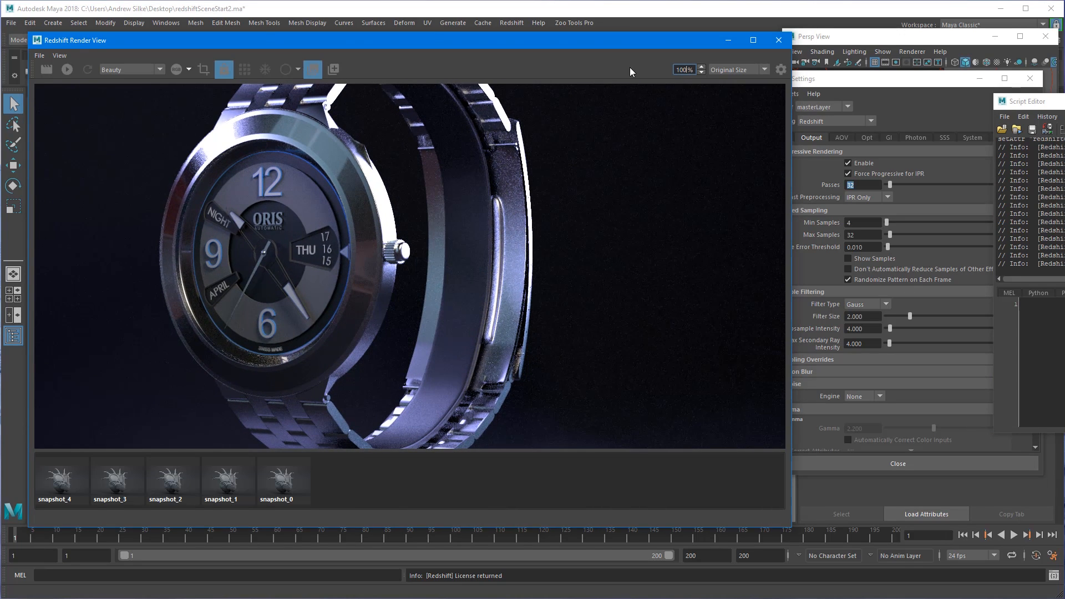
{"action": "key", "text": "Return"}
Step: Set the denoise engine to OptiX and store a snapshot of the resulting IPR render
{"action": "left_click", "coordinate": [933, 77]}
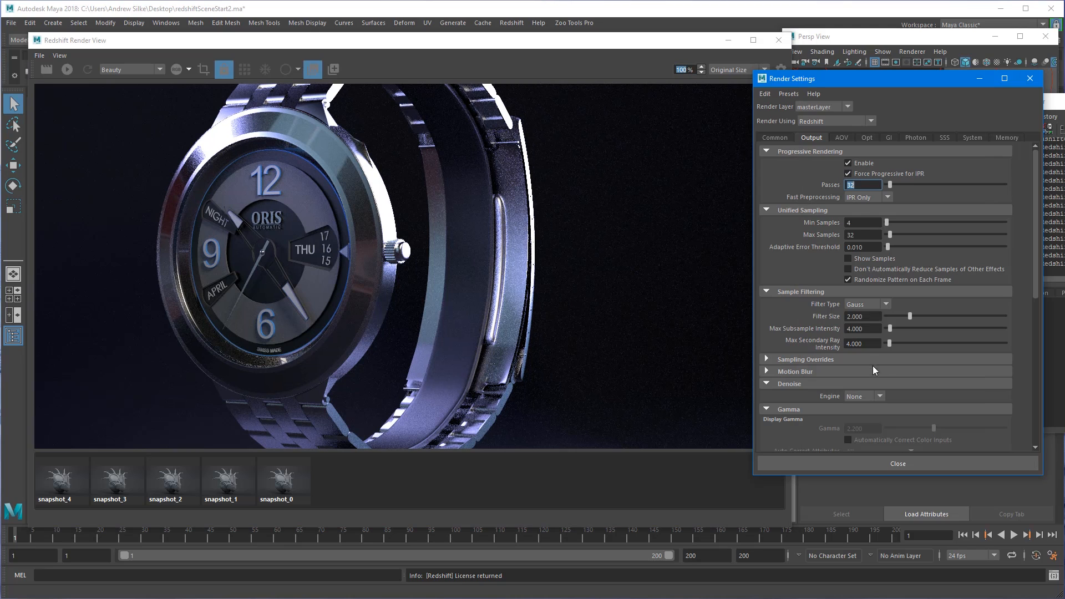
{"action": "left_click", "coordinate": [867, 399]}
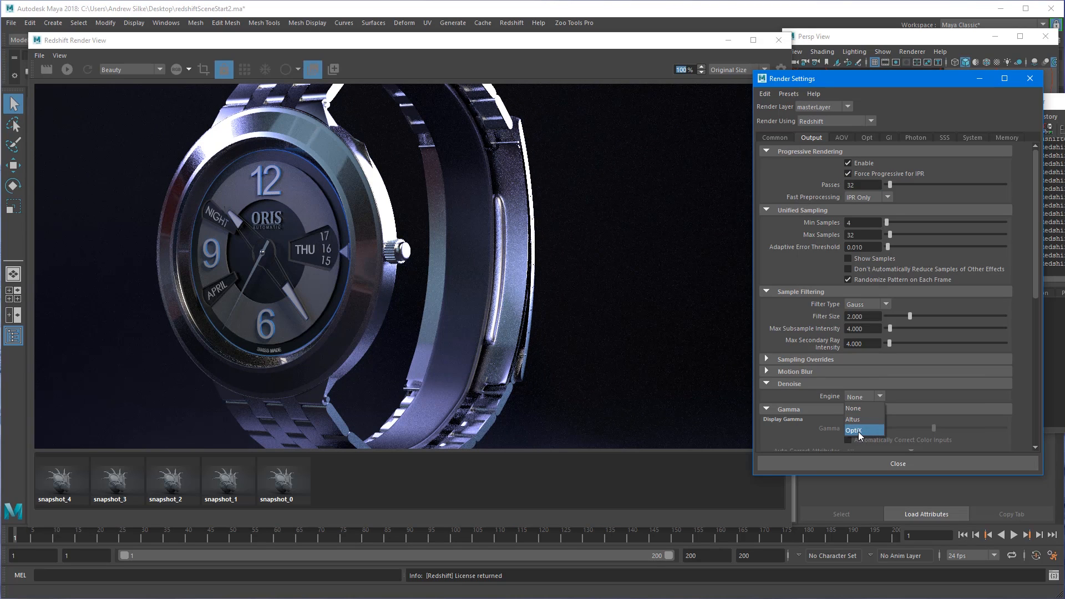
{"action": "left_click", "coordinate": [857, 431]}
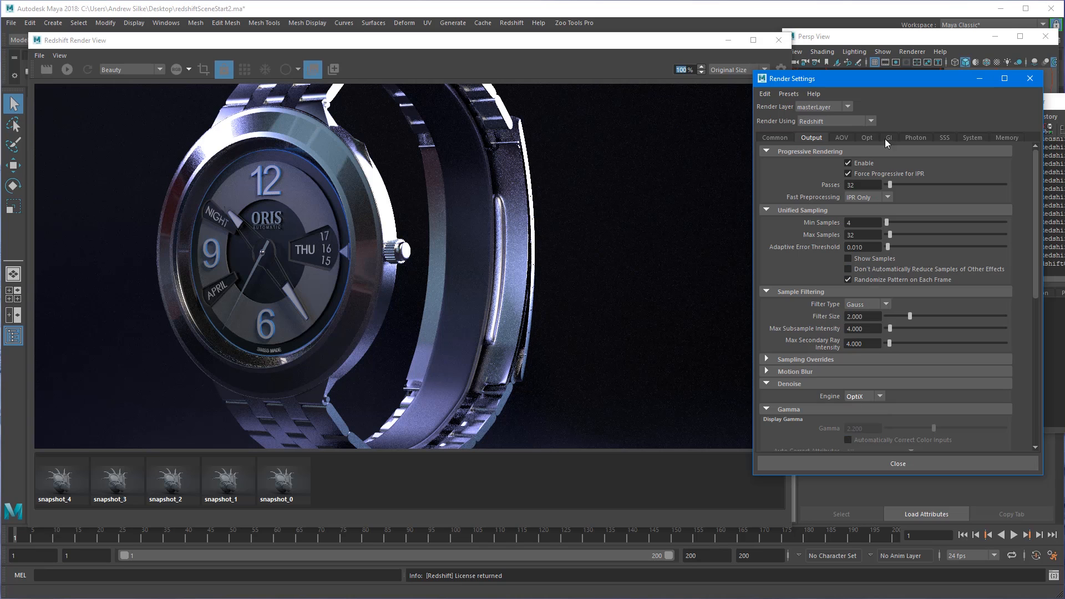
{"action": "left_click", "coordinate": [68, 70]}
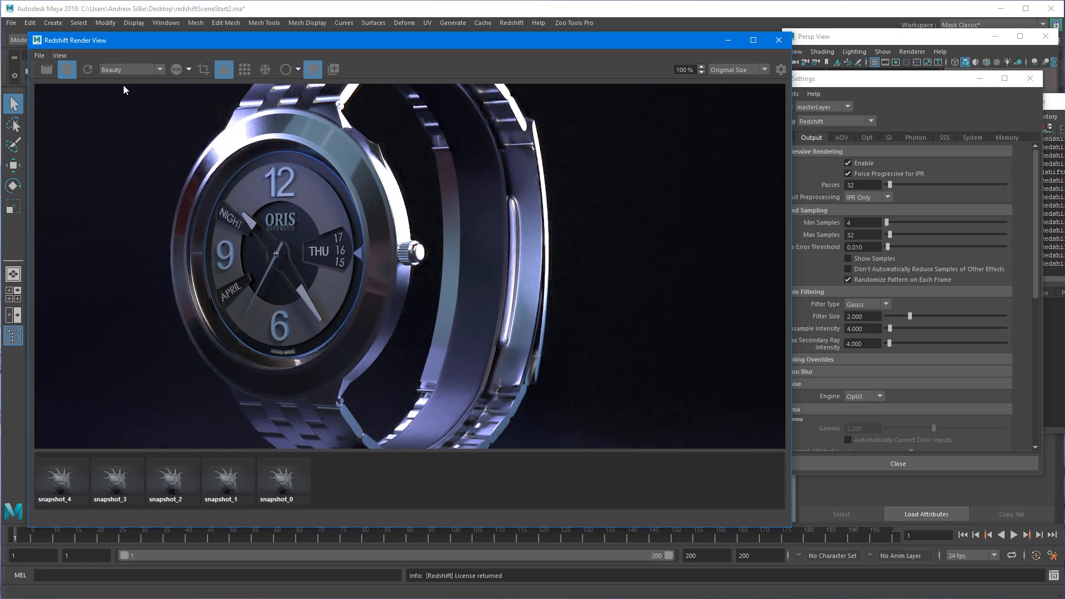
{"action": "left_click", "coordinate": [333, 69]}
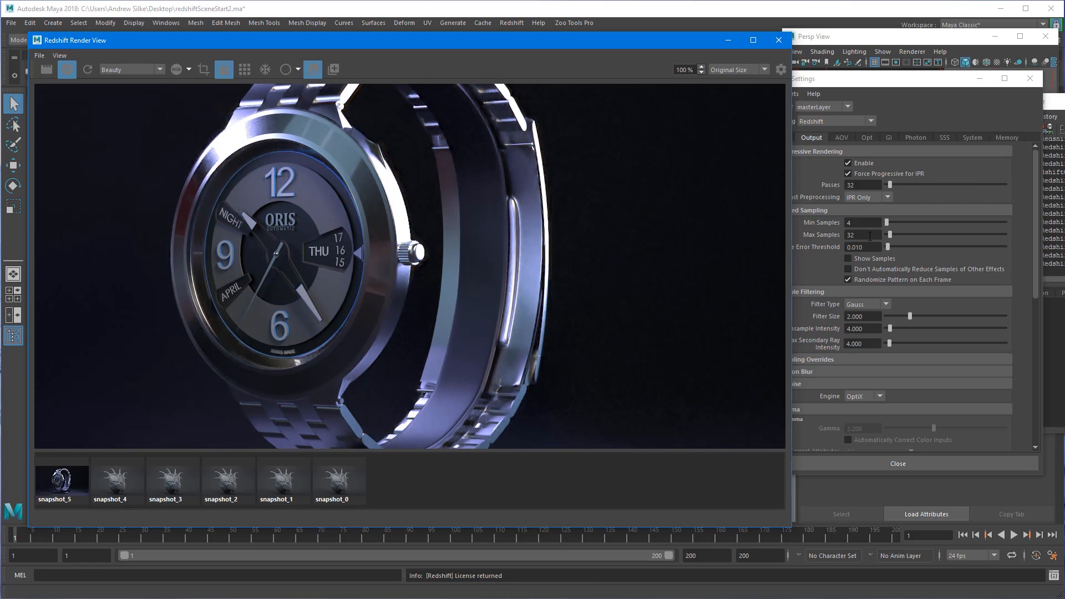
Step: Set the denoise engine to None and compare the IPR render times with and without denoising in the Script Editor
{"action": "left_click", "coordinate": [869, 396]}
{"action": "left_click", "coordinate": [867, 407]}
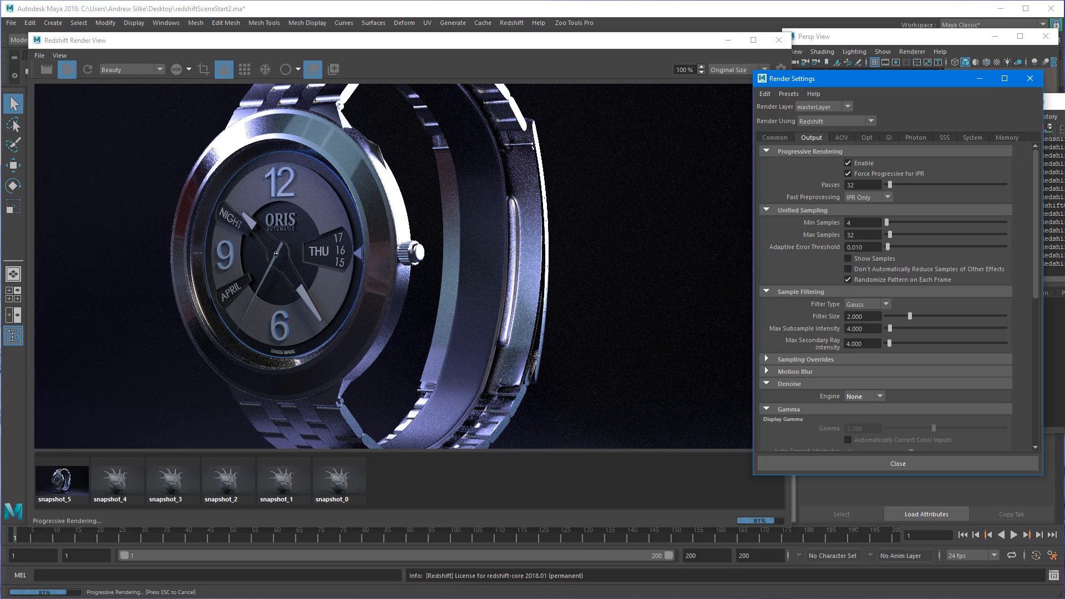
{"action": "left_click_drag", "start_coordinate": [1053, 102], "coordinate": [750, 103]}
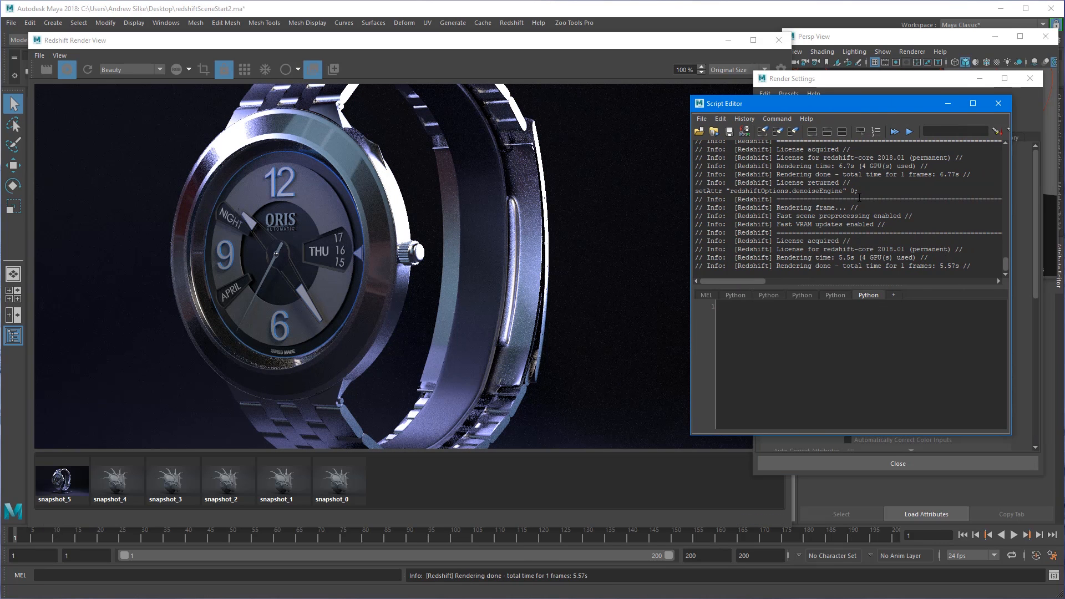
{"action": "left_click_drag", "start_coordinate": [943, 174], "coordinate": [959, 174]}
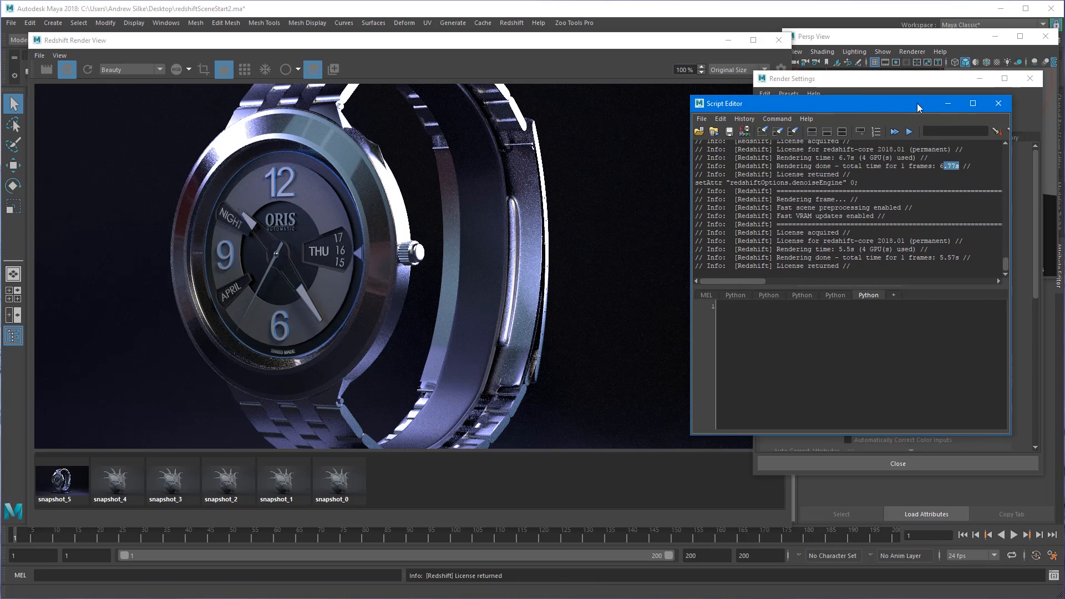
{"action": "left_click", "coordinate": [998, 103]}
Step: Store a snapshot of the render without denoising and compare it with the OptiX snapshot
{"action": "left_click", "coordinate": [301, 70]}
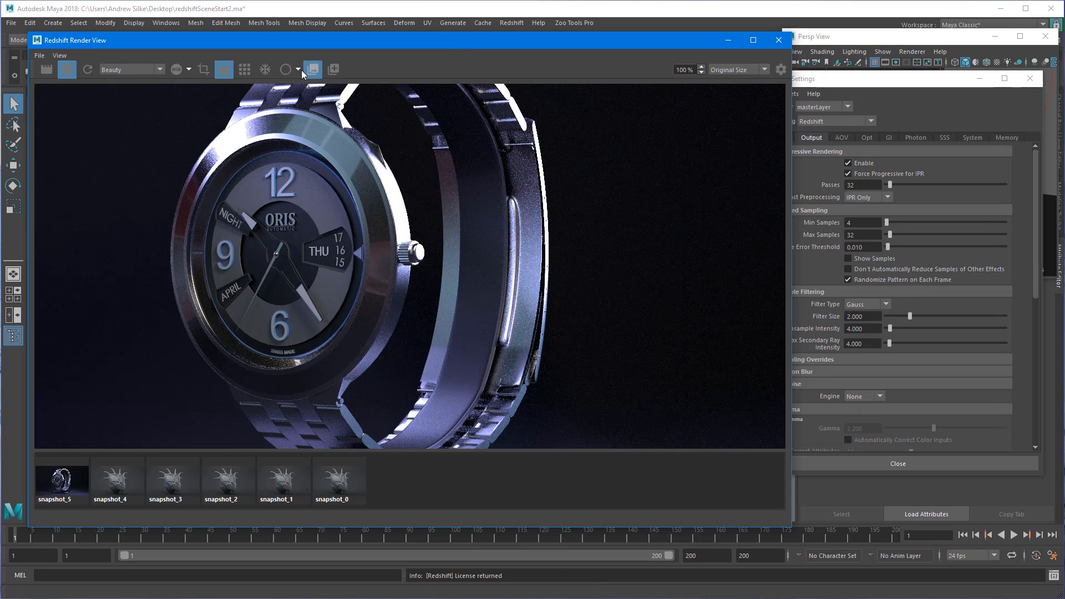
{"action": "left_click", "coordinate": [333, 70]}
{"action": "left_click", "coordinate": [111, 494]}
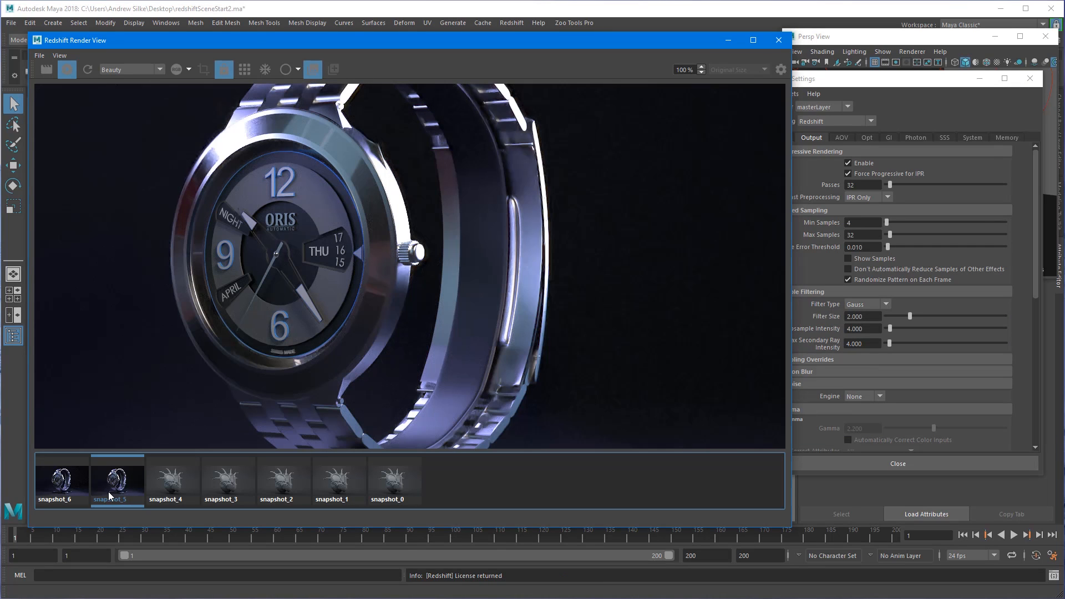
{"action": "left_click", "coordinate": [65, 491]}
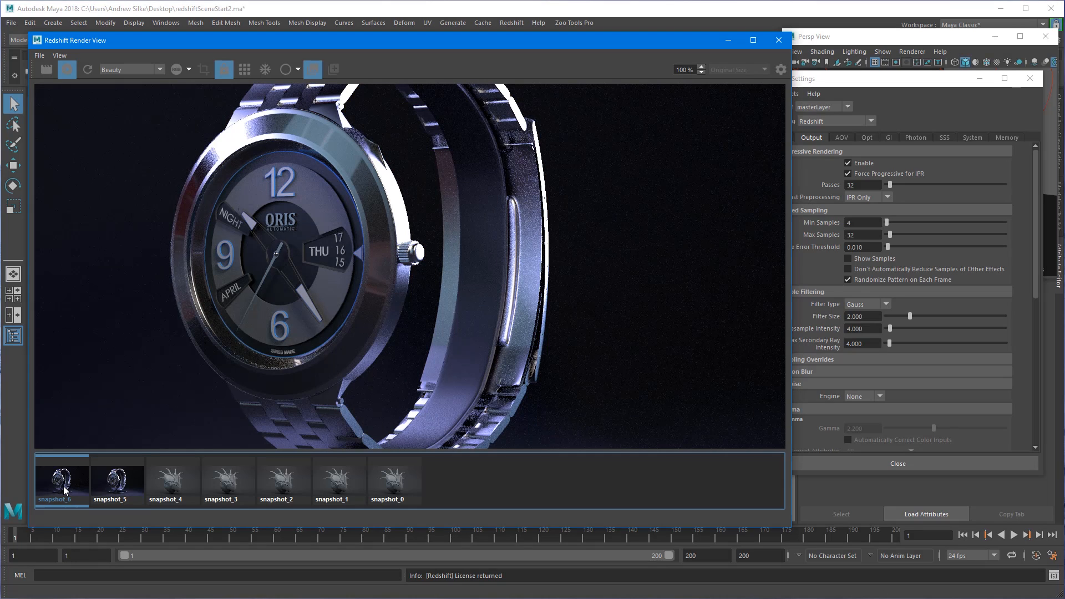
{"action": "left_click", "coordinate": [110, 483]}
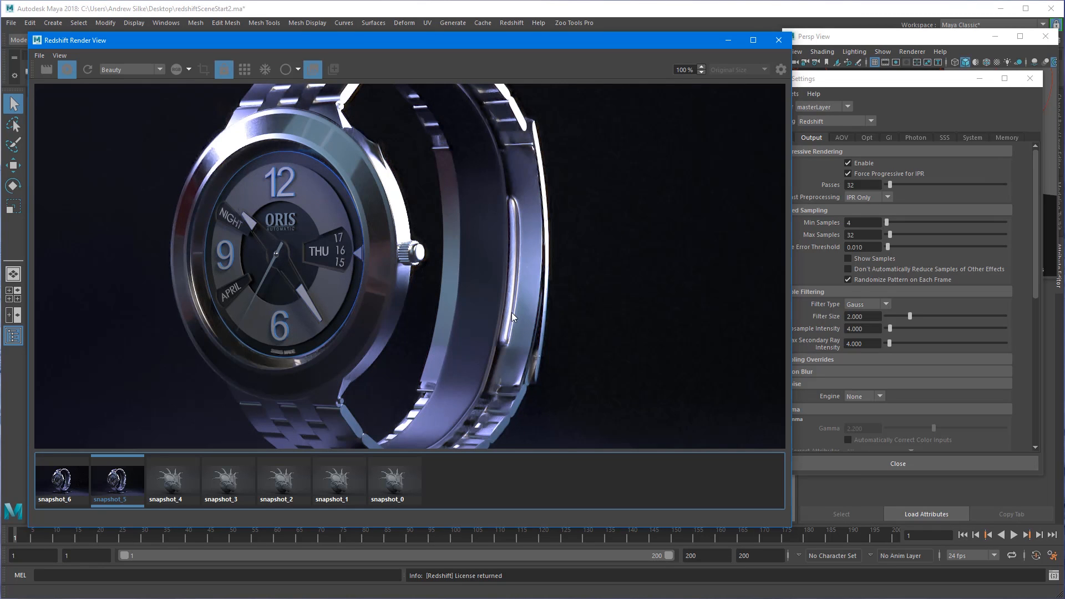
Step: Compare the bracelet and stand base up close between the OptiX and non-denoised snapshots
{"action": "middle_click_drag", "start_coordinate": [516, 312], "coordinate": [515, 125], "text": "alt"}
{"action": "middle_click_drag", "start_coordinate": [450, 254], "coordinate": [454, 205], "text": "alt"}
{"action": "right_click_drag", "start_coordinate": [455, 205], "coordinate": [976, 272], "text": "alt"}
{"action": "middle_click_drag", "start_coordinate": [605, 377], "coordinate": [621, 285], "text": "alt"}
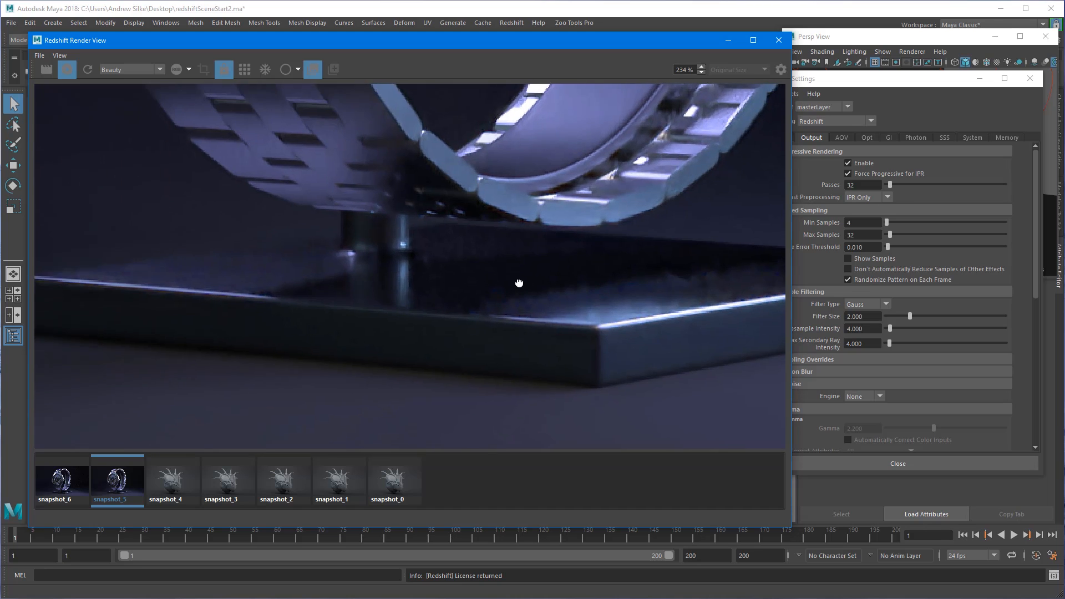
{"action": "left_click", "coordinate": [52, 478]}
{"action": "left_click", "coordinate": [114, 483]}
{"action": "left_click", "coordinate": [58, 488]}
{"action": "left_click", "coordinate": [118, 487]}
{"action": "middle_click_drag", "start_coordinate": [604, 195], "coordinate": [375, 274], "text": "alt"}
{"action": "middle_click_drag", "start_coordinate": [343, 361], "coordinate": [421, 334], "text": "alt"}
{"action": "left_click", "coordinate": [67, 479]}
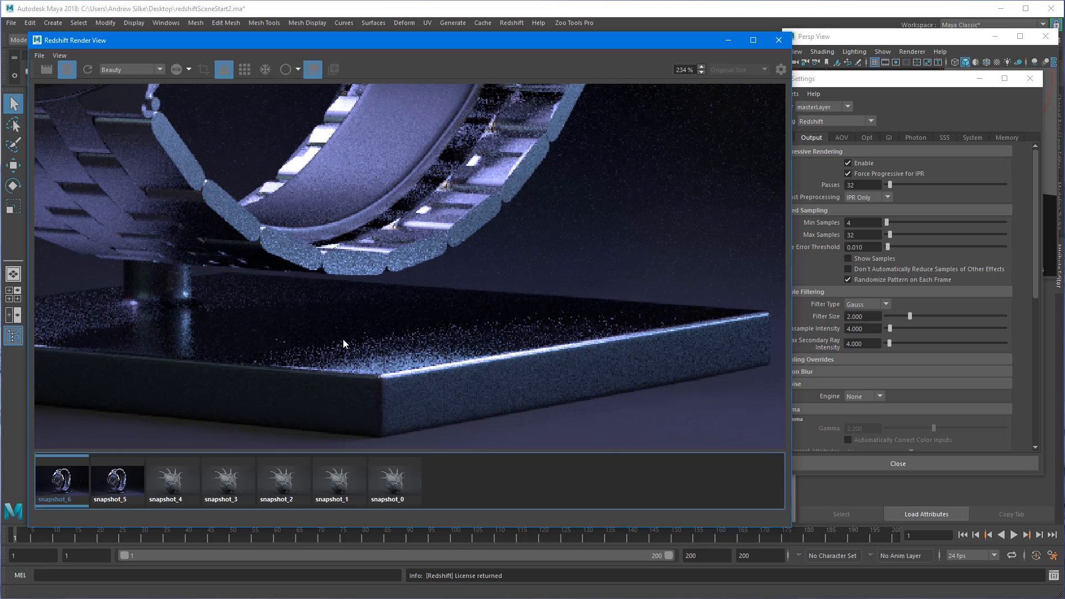
{"action": "left_click", "coordinate": [127, 486]}
Step: Examine the dial and case in the OptiX snapshot, finishing with the whole watch at 100% zoom
{"action": "middle_click_drag", "start_coordinate": [494, 283], "coordinate": [580, 395], "text": "alt"}
{"action": "middle_click_drag", "start_coordinate": [263, 200], "coordinate": [438, 375], "text": "alt"}
{"action": "scroll", "coordinate": [439, 375], "scroll_direction": "down", "scroll_amount": 2}
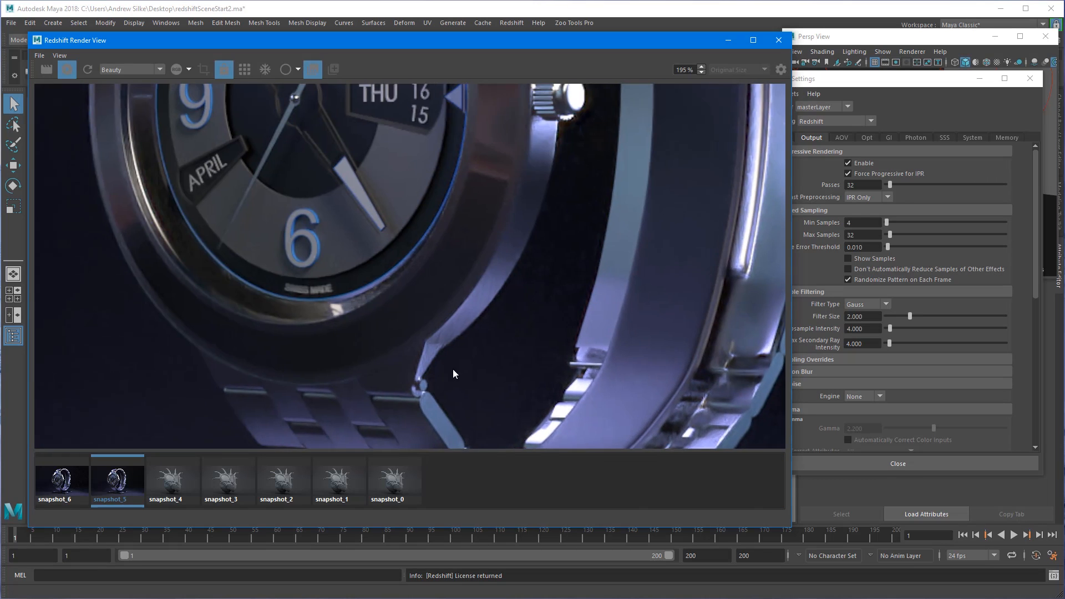
{"action": "left_click_drag", "start_coordinate": [694, 70], "coordinate": [618, 67]}
{"action": "type", "text": "100"}
{"action": "key", "text": "Return"}
{"action": "middle_click_drag", "start_coordinate": [472, 172], "coordinate": [461, 339], "text": "alt"}
{"action": "middle_click_drag", "start_coordinate": [529, 287], "coordinate": [541, 257], "text": "alt"}
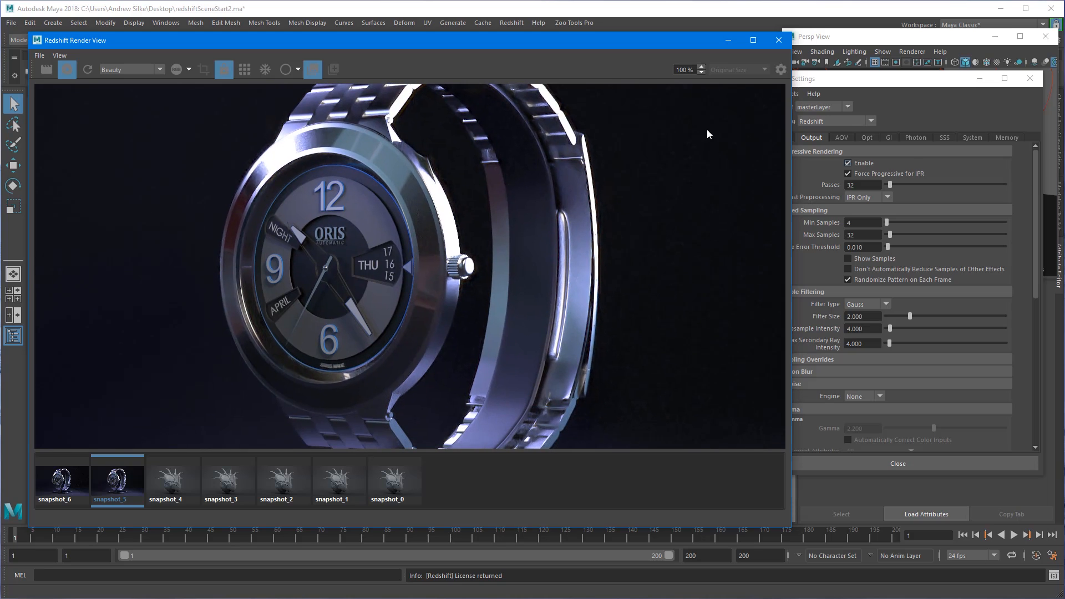
Step: Set the progressive rendering passes to 128 and check the new render time in the Script Editor
{"action": "left_click", "coordinate": [821, 174]}
{"action": "type", "text": "128"}
{"action": "key", "text": "Return"}
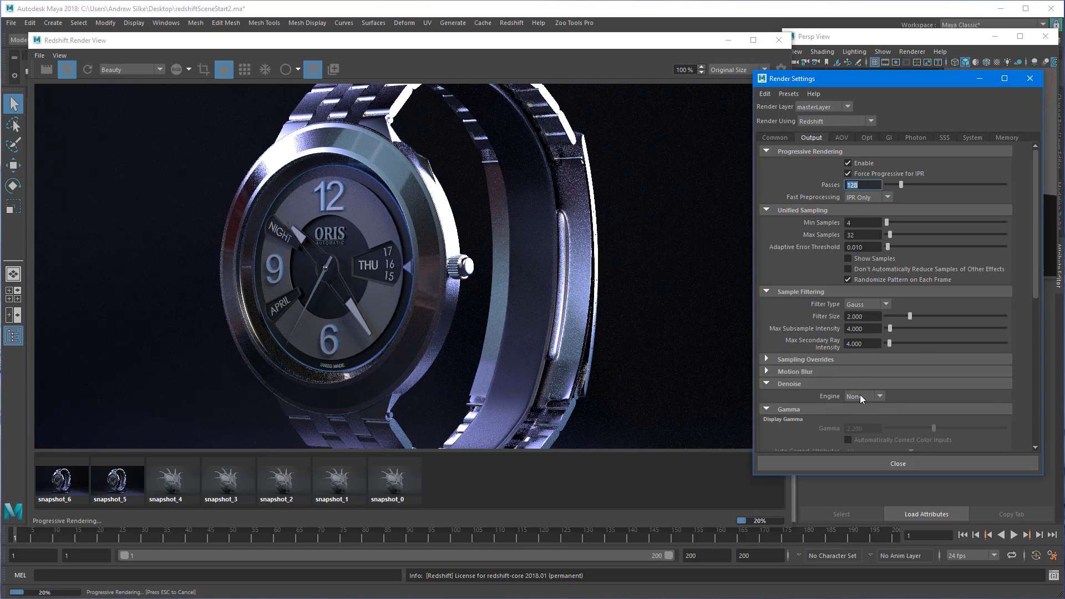
{"action": "left_click", "coordinate": [1053, 575]}
{"action": "left_click_drag", "start_coordinate": [1057, 86], "coordinate": [926, 42]}
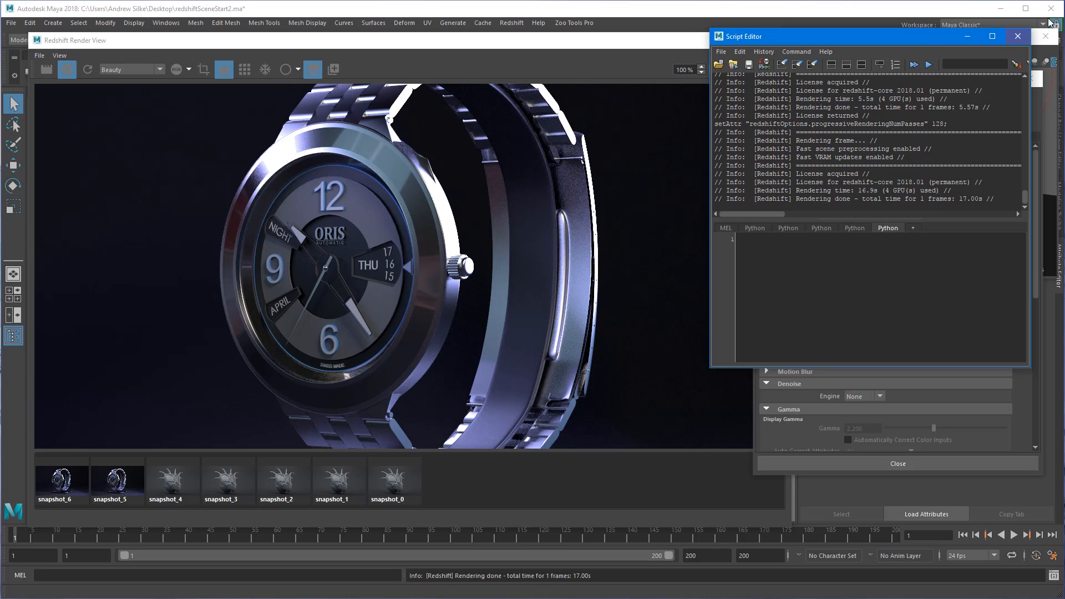
{"action": "left_click_drag", "start_coordinate": [982, 198], "coordinate": [959, 196]}
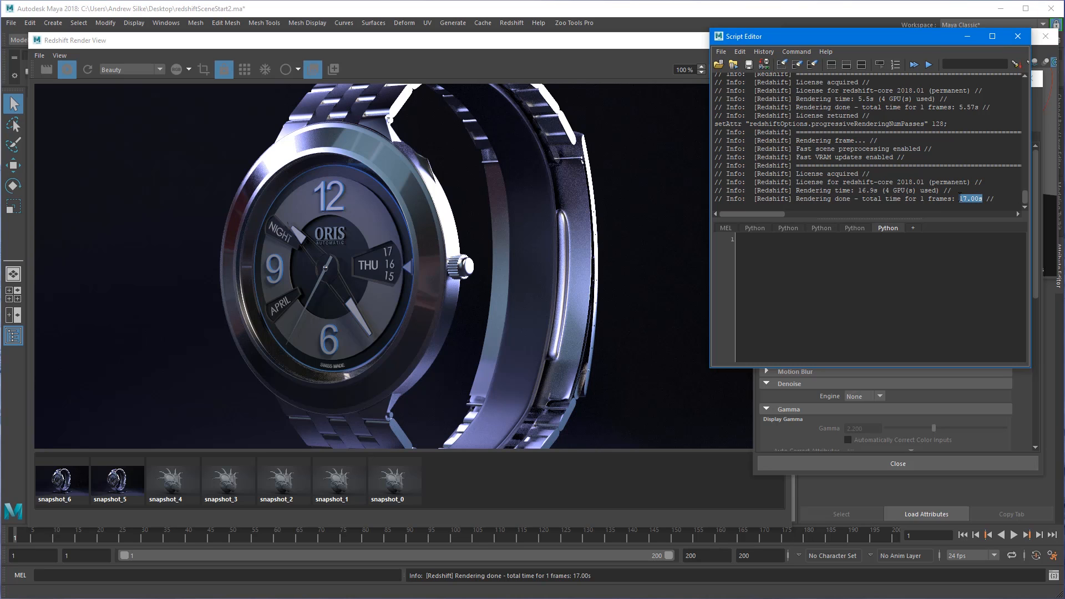
Step: Examine the remaining noise in the 128-pass render up close, finishing at 100% zoom
{"action": "left_click", "coordinate": [494, 226]}
{"action": "middle_click_drag", "start_coordinate": [495, 226], "coordinate": [473, 80], "text": "alt"}
{"action": "middle_click_drag", "start_coordinate": [512, 134], "coordinate": [466, 347], "text": "alt"}
{"action": "middle_click_drag", "start_coordinate": [407, 396], "coordinate": [500, 204], "text": "alt"}
{"action": "right_click_drag", "start_coordinate": [529, 391], "coordinate": [377, 325], "text": "alt"}
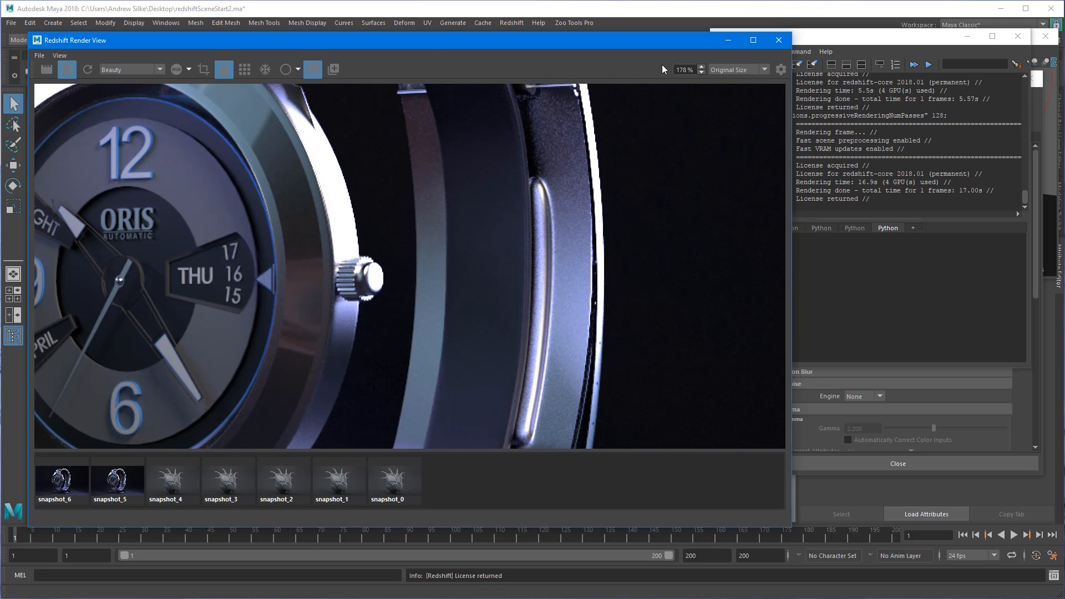
{"action": "left_click", "coordinate": [686, 69]}
{"action": "key", "text": "Return"}
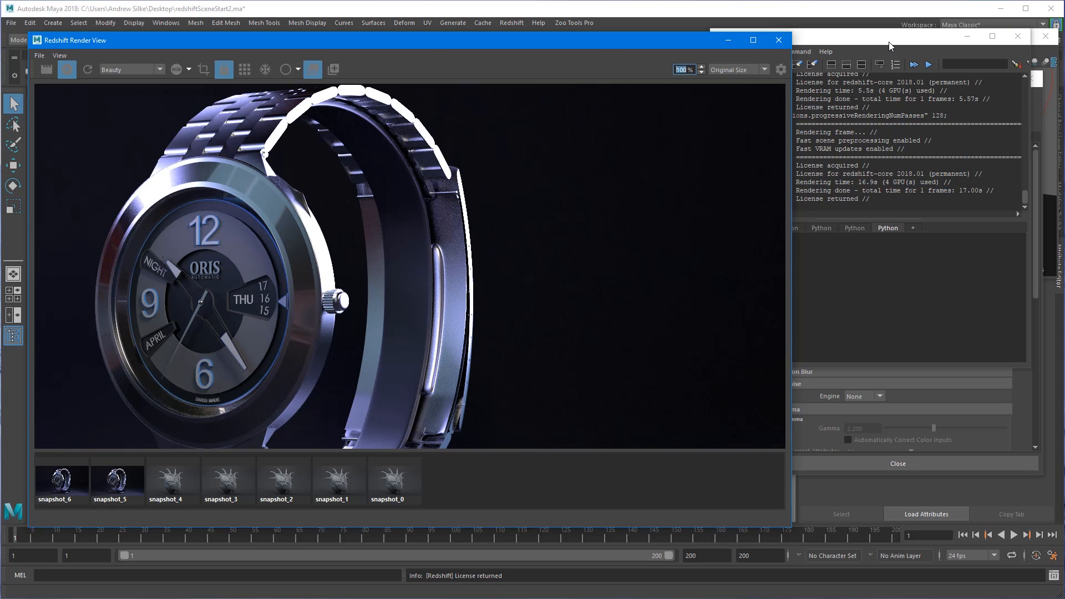
Step: Store a snapshot of the 128-pass render without denoising and rename it none_128FP_17.0
{"action": "left_click", "coordinate": [334, 69]}
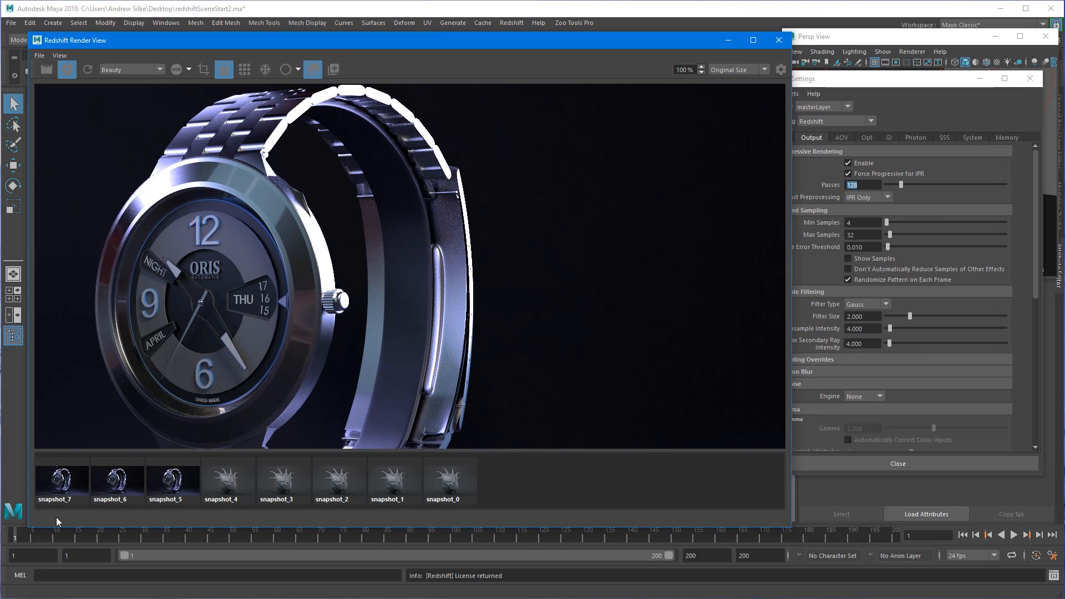
{"action": "double_click", "coordinate": [79, 493]}
{"action": "type", "text": "17"}
{"action": "key", "text": "Home"}
{"action": "type", "text": "none_128FP_"}
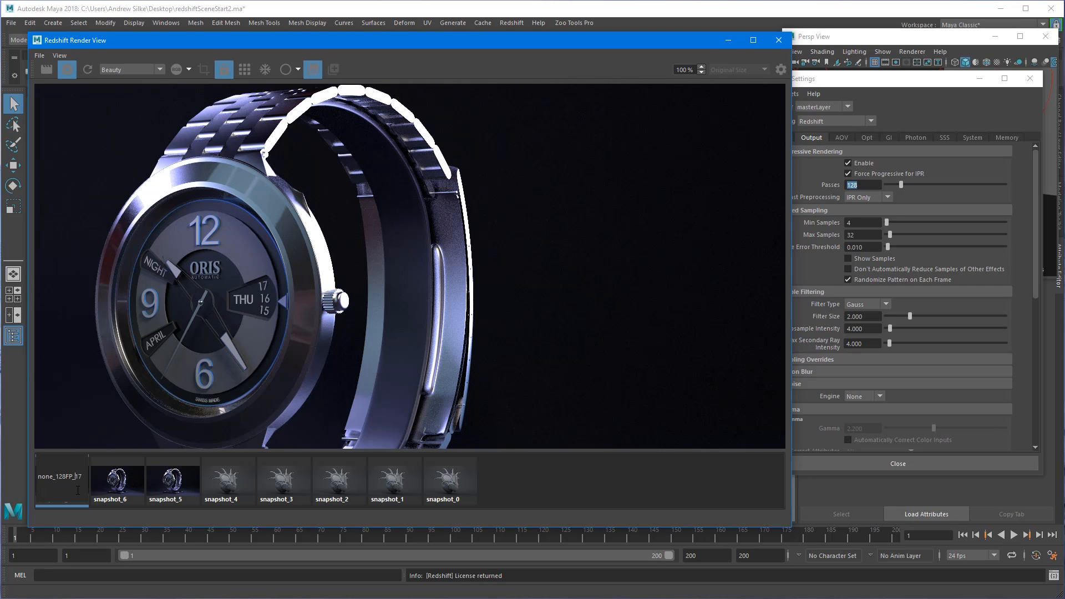
{"action": "key", "text": "End"}
{"action": "type", "text": ".0"}
{"action": "key", "text": "Return"}
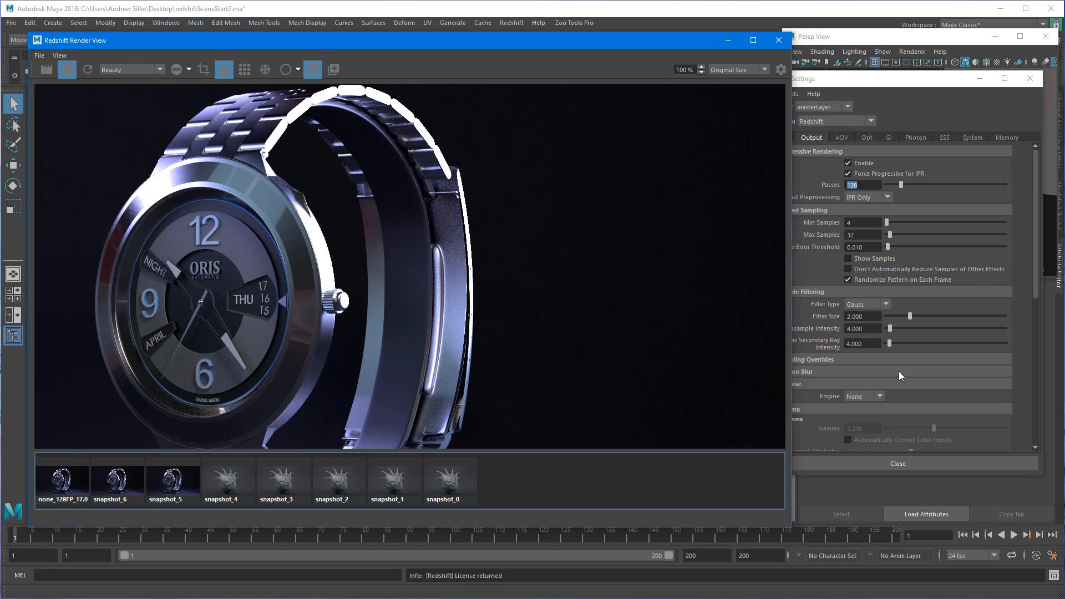
Step: Set the denoise engine to OptiX for the 128-pass render and check its render time in the Script Editor
{"action": "left_click", "coordinate": [872, 397]}
{"action": "left_click", "coordinate": [861, 401]}
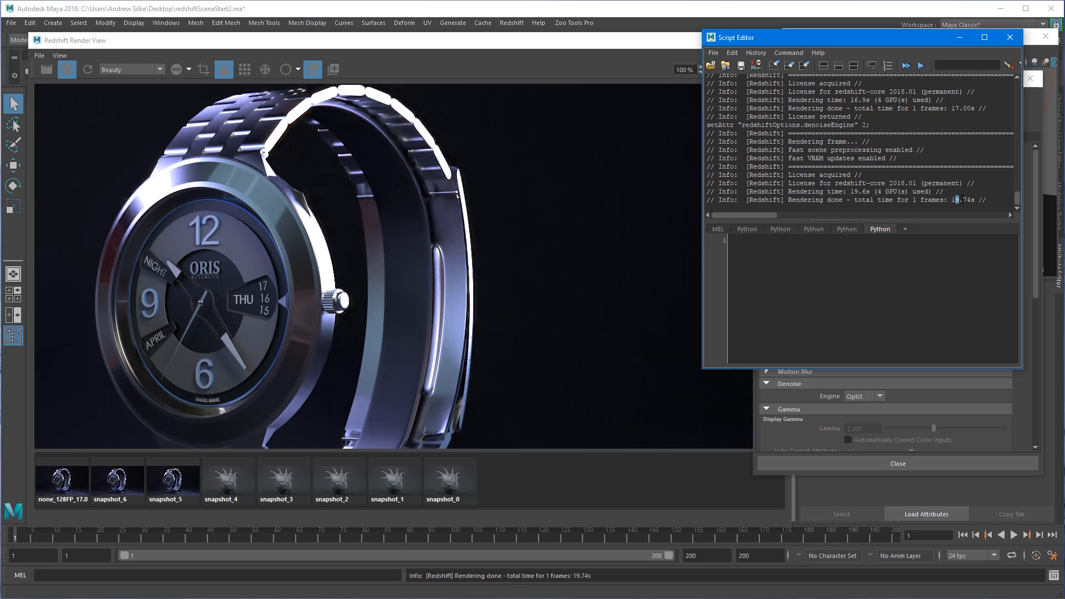
{"action": "left_click_drag", "start_coordinate": [963, 200], "coordinate": [975, 200]}
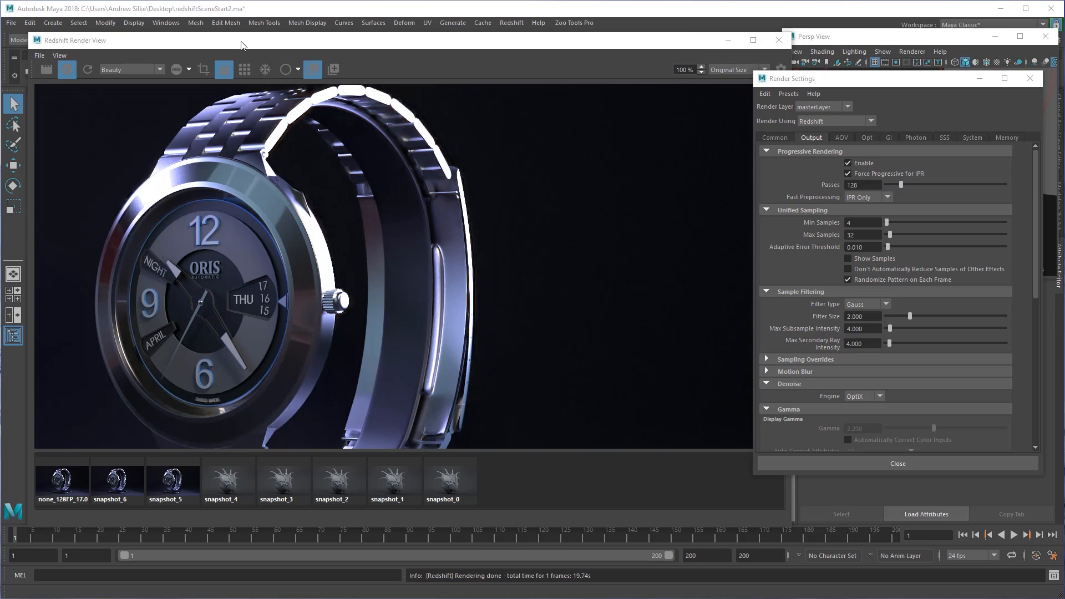
Step: Store a snapshot of the OptiX-denoised 128-pass render and rename it optix_128FP_19.7
{"action": "left_click", "coordinate": [242, 44]}
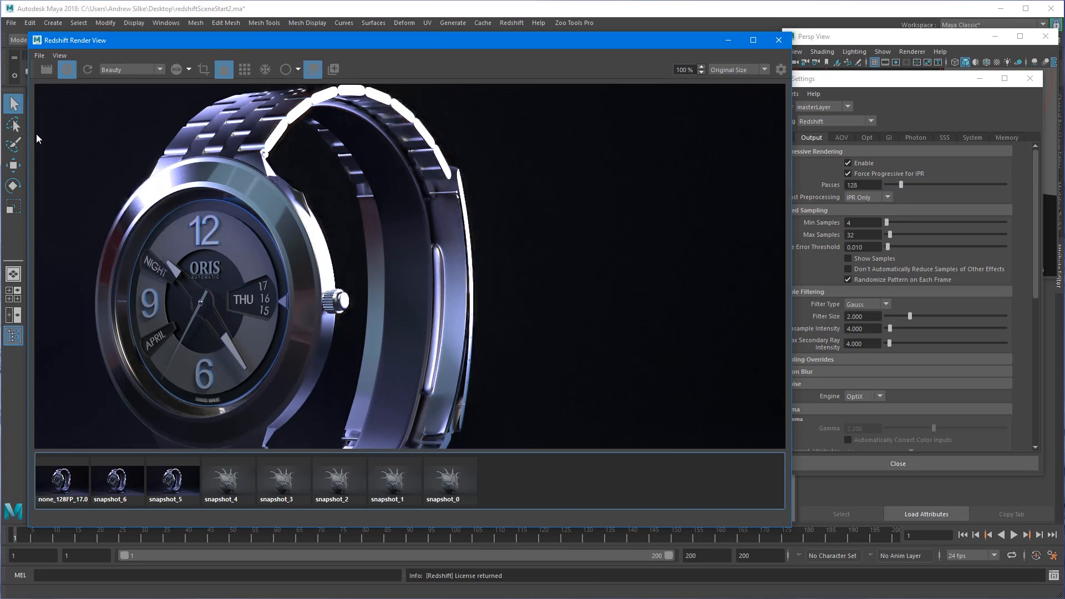
{"action": "left_click", "coordinate": [333, 69]}
{"action": "left_click", "coordinate": [58, 502]}
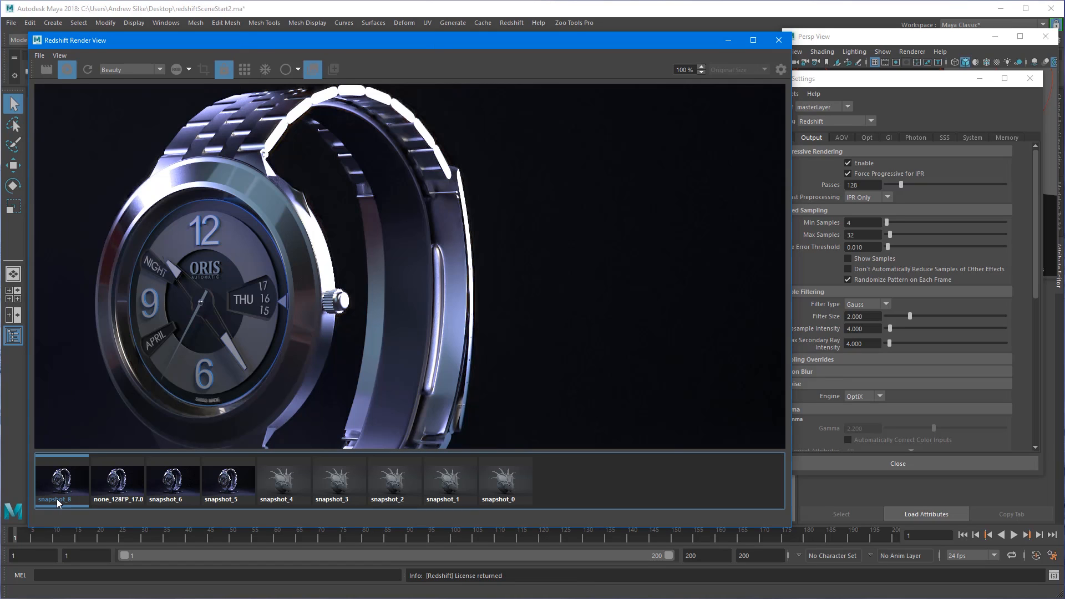
{"action": "double_click", "coordinate": [58, 502]}
{"action": "type", "text": "optix_128FP_19.7"}
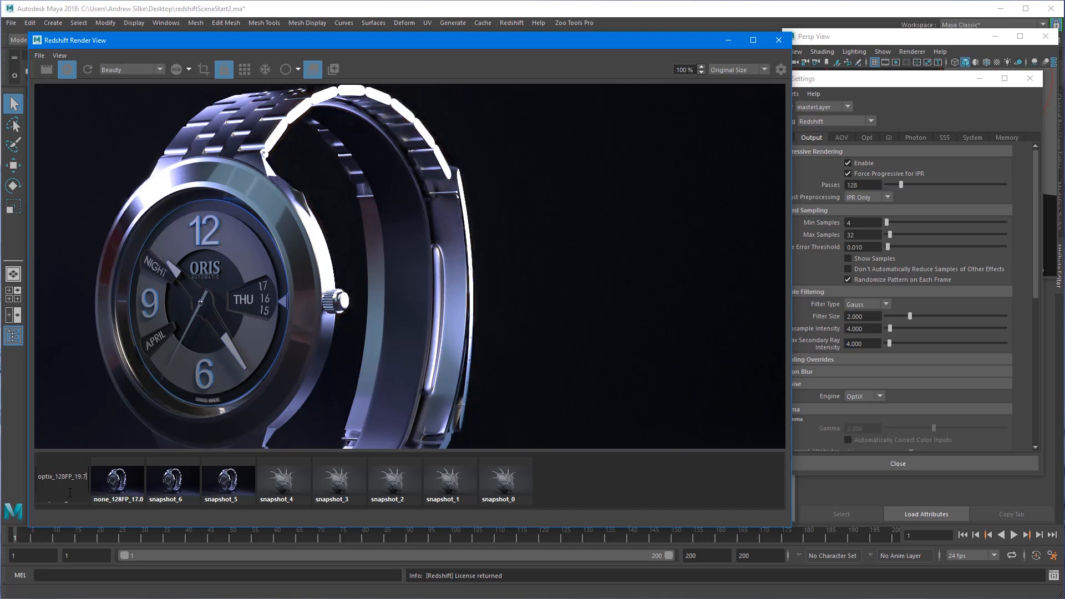
{"action": "key", "text": "Return"}
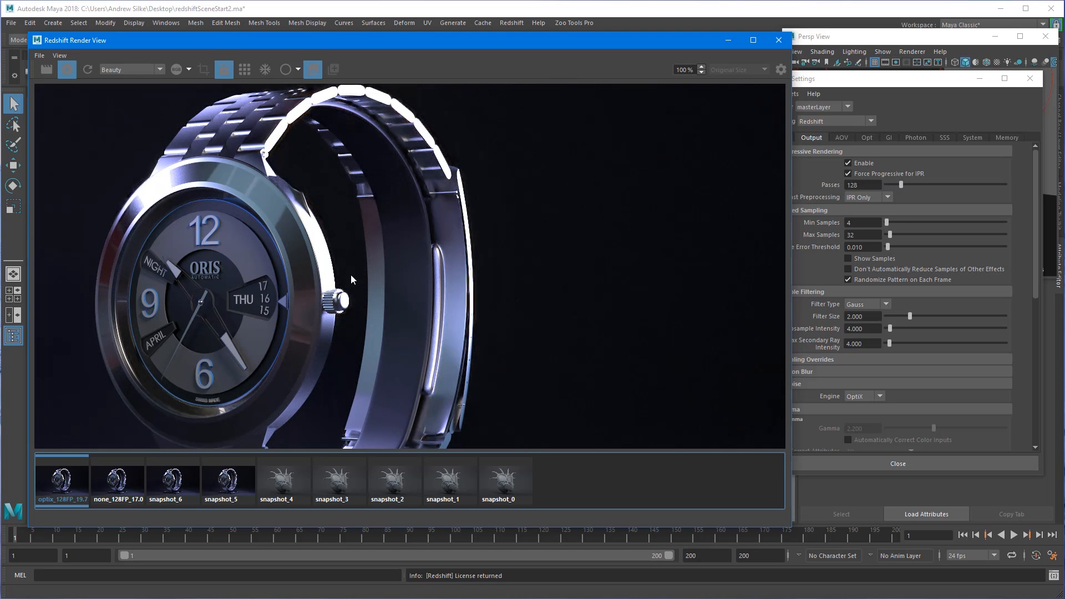
Step: Compare the OptiX and undenoised 128-pass snapshots up close on the lower bracelet and display base
{"action": "middle_click_drag", "start_coordinate": [366, 389], "coordinate": [372, 193], "text": "alt"}
{"action": "right_click_drag", "start_coordinate": [332, 305], "coordinate": [685, 354], "text": "alt"}
{"action": "middle_click_drag", "start_coordinate": [684, 355], "coordinate": [541, 325], "text": "alt"}
{"action": "left_click", "coordinate": [98, 486]}
{"action": "left_click", "coordinate": [65, 489]}
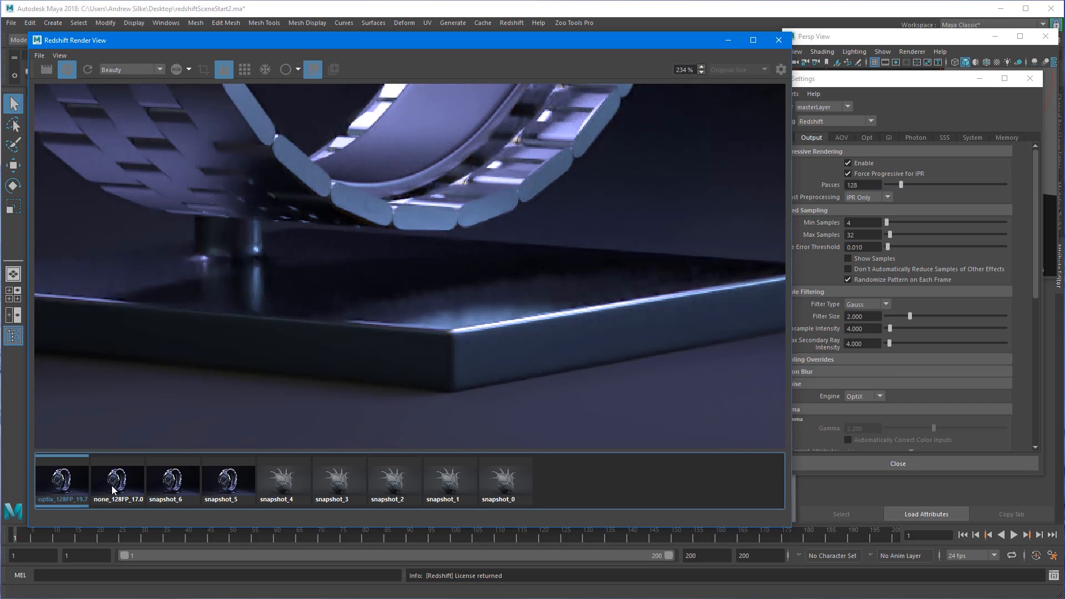
{"action": "left_click", "coordinate": [96, 496]}
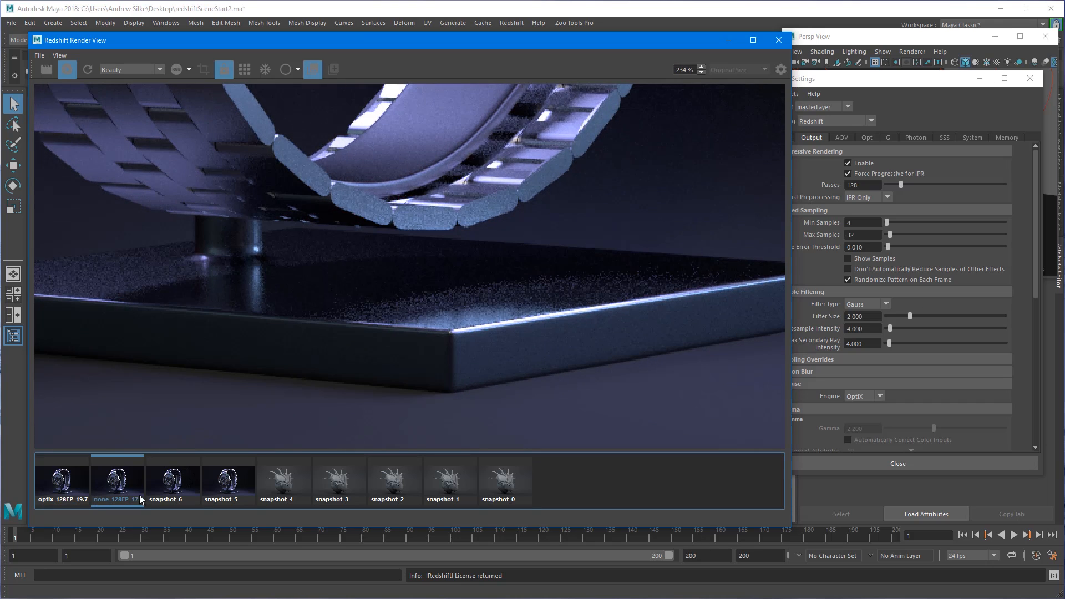
{"action": "left_click", "coordinate": [66, 492]}
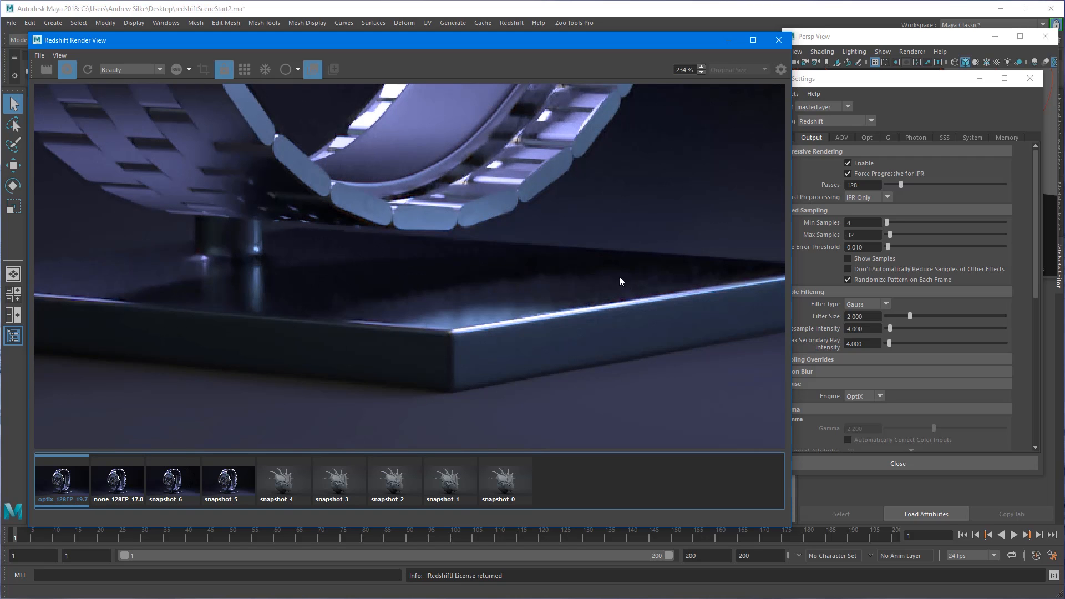
{"action": "left_click", "coordinate": [112, 493]}
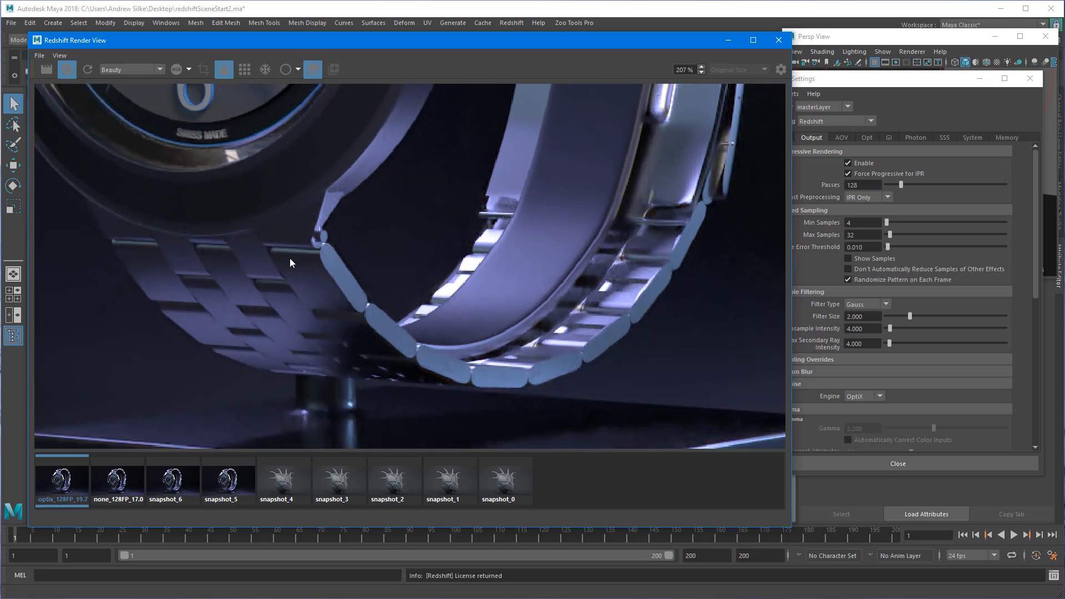
Step: Compare the OptiX and undenoised 128-pass snapshots on the watch dial, case and crown
{"action": "middle_click_drag", "start_coordinate": [289, 263], "coordinate": [338, 443]}
{"action": "scroll", "coordinate": [416, 291], "scroll_direction": "down", "scroll_amount": 1}
{"action": "middle_click_drag", "start_coordinate": [389, 134], "coordinate": [485, 330]}
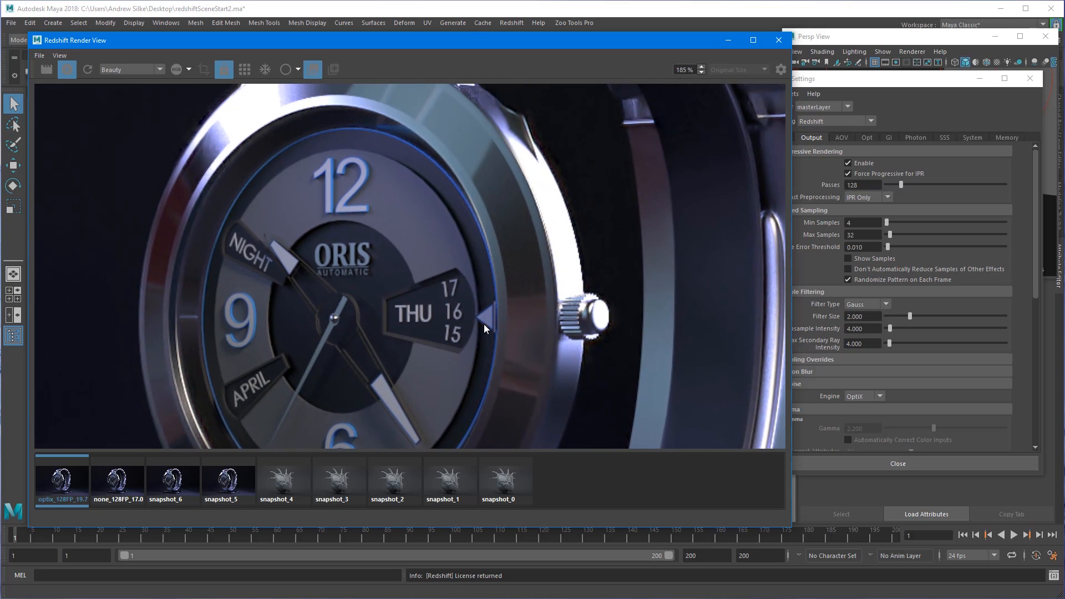
{"action": "middle_click_drag", "start_coordinate": [476, 280], "coordinate": [476, 321]}
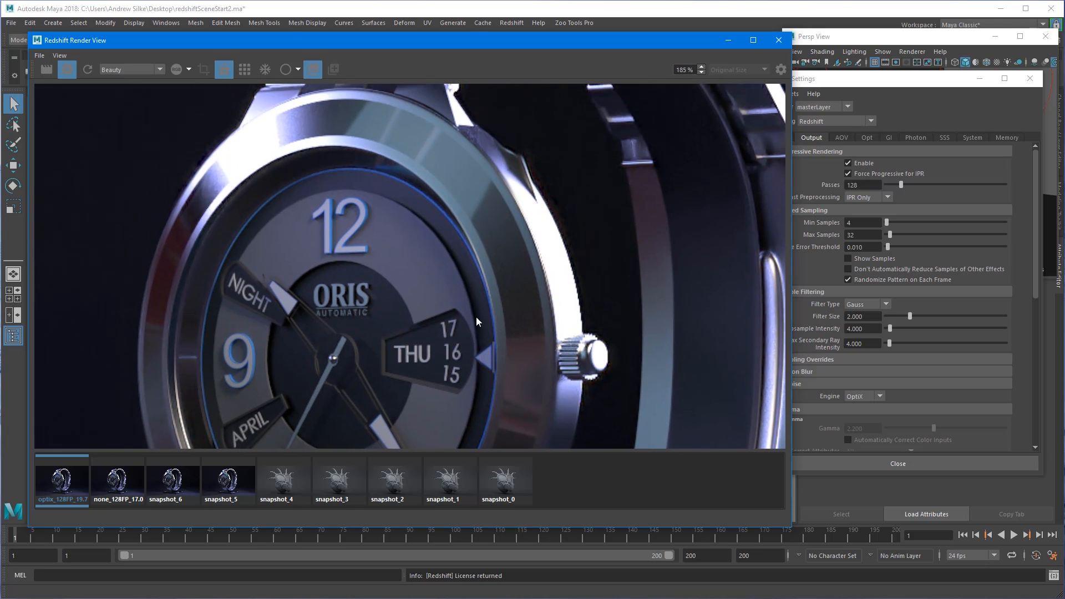
{"action": "left_click", "coordinate": [117, 486]}
{"action": "middle_click_drag", "start_coordinate": [265, 190], "coordinate": [413, 152]}
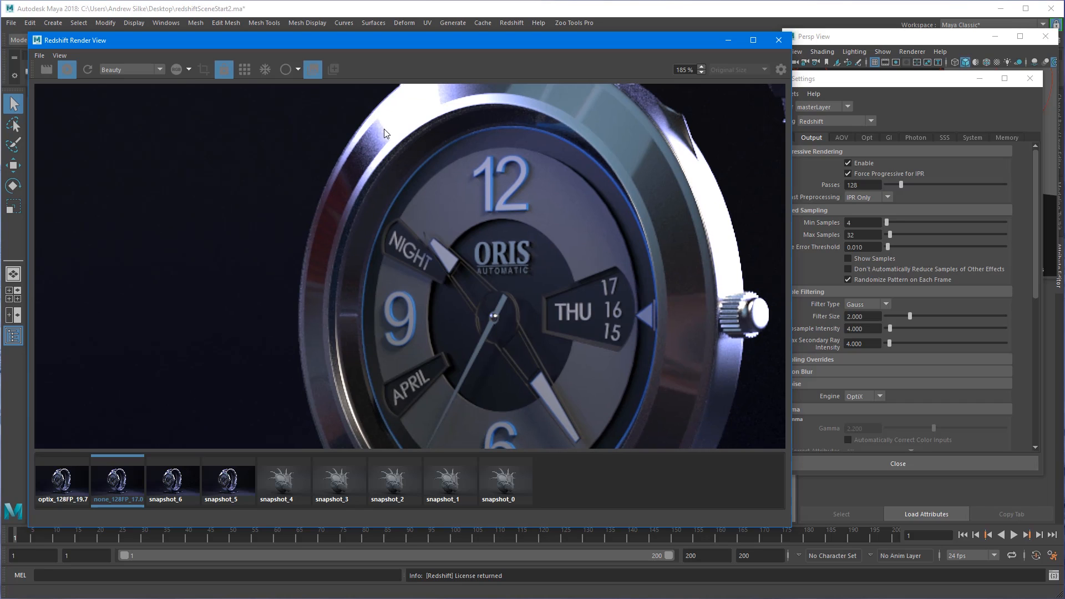
{"action": "left_click", "coordinate": [65, 490]}
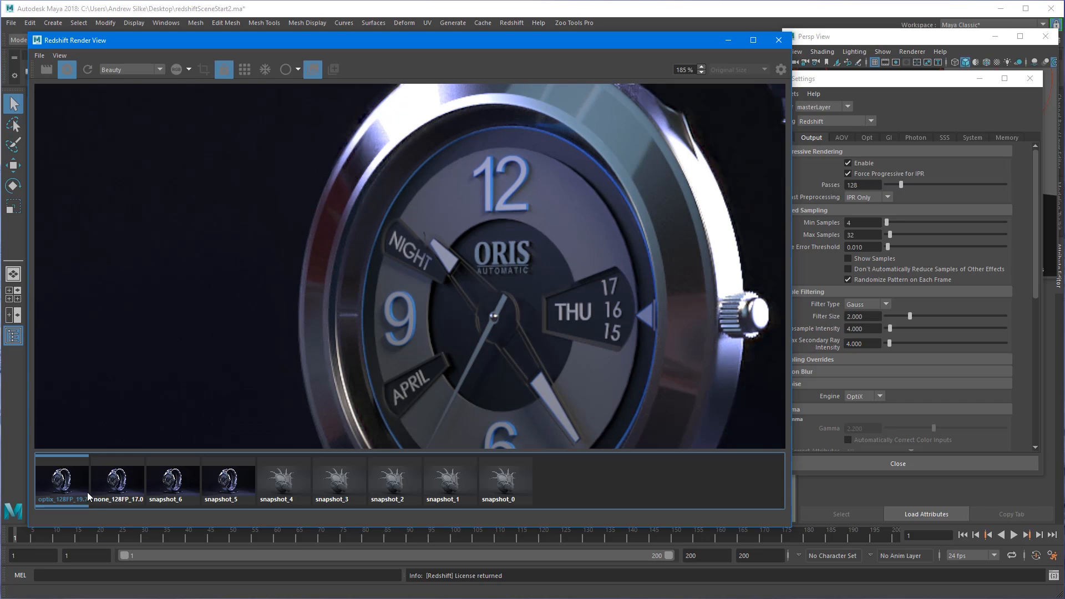
{"action": "left_click", "coordinate": [114, 485]}
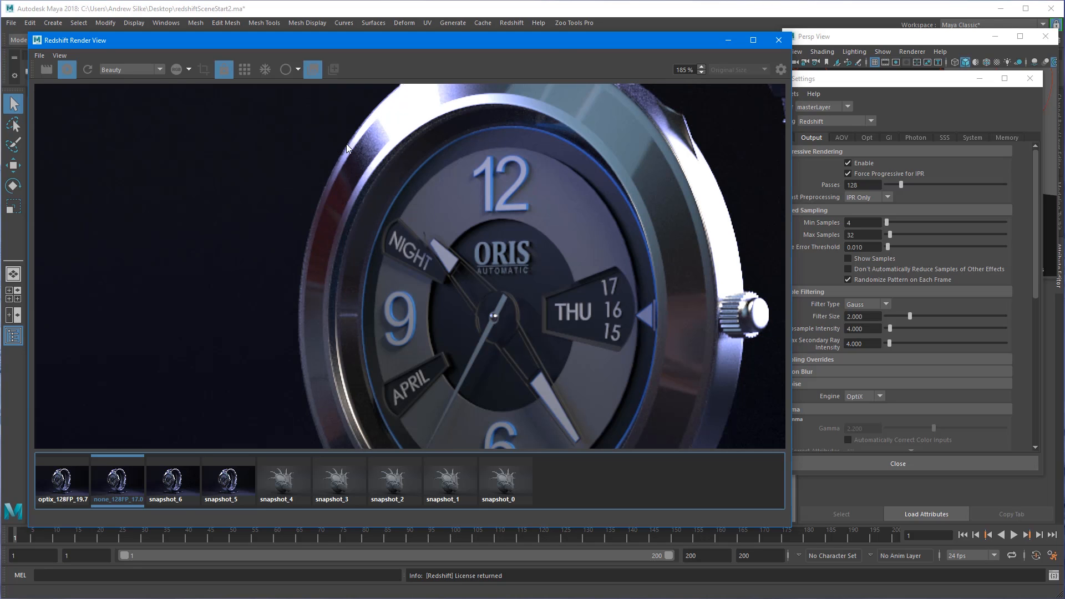
Step: Compare noise on the upper bezel and around the 12 between the undenoised and OptiX 128-pass snapshots at higher magnification
{"action": "middle_click_drag", "start_coordinate": [360, 160], "coordinate": [347, 293]}
{"action": "scroll", "coordinate": [466, 328], "scroll_direction": "up", "scroll_amount": 4}
{"action": "middle_click_drag", "start_coordinate": [421, 263], "coordinate": [605, 326]}
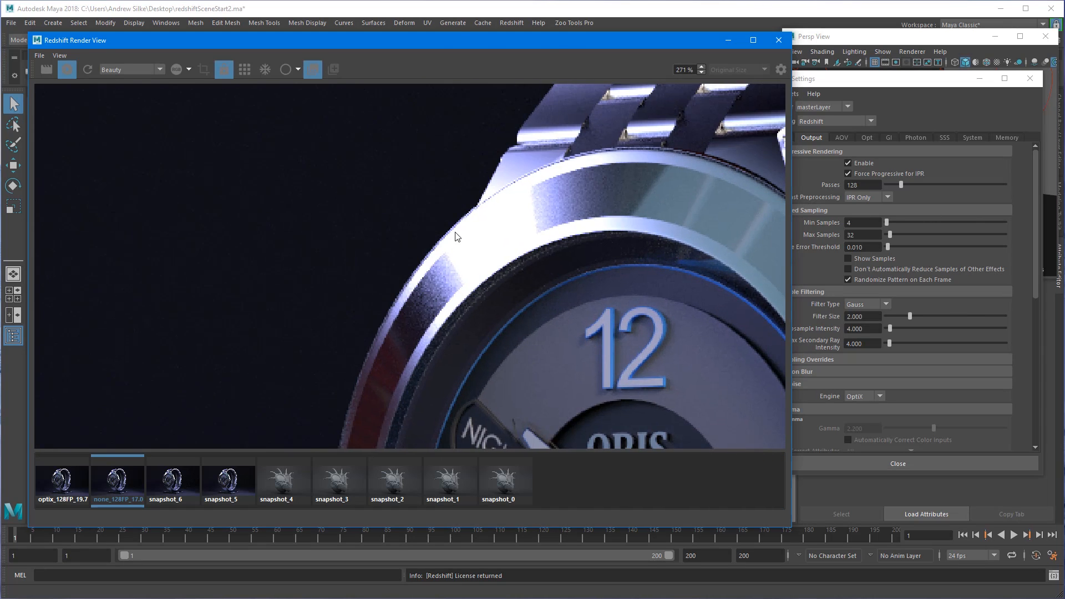
{"action": "left_click", "coordinate": [67, 491]}
{"action": "left_click", "coordinate": [118, 491]}
{"action": "left_click", "coordinate": [67, 491]}
{"action": "left_click", "coordinate": [119, 491]}
{"action": "middle_click_drag", "start_coordinate": [460, 257], "coordinate": [510, 157]}
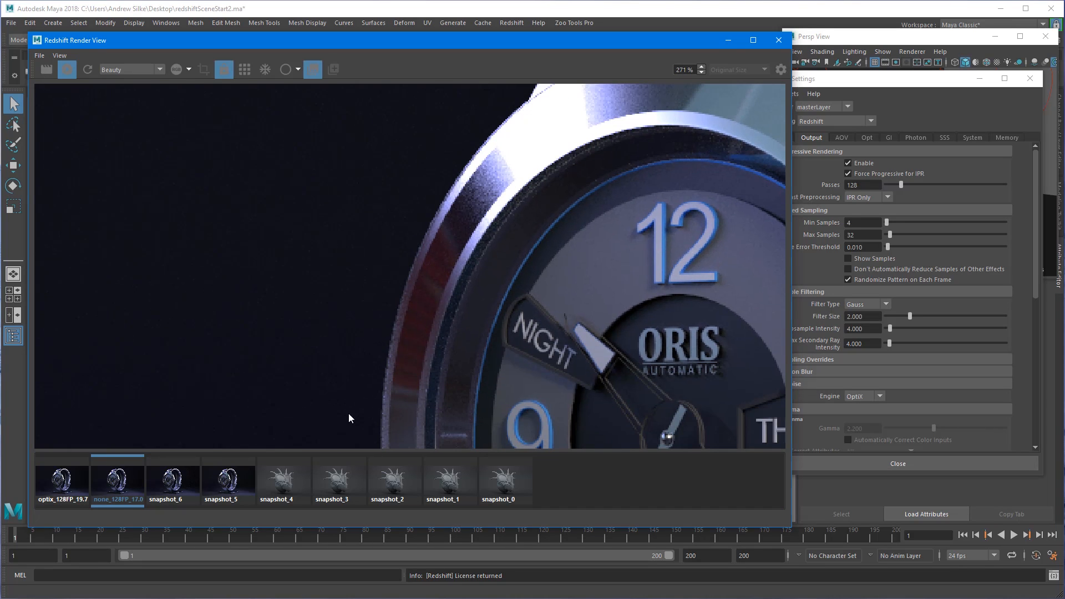
{"action": "left_click", "coordinate": [67, 489]}
{"action": "left_click", "coordinate": [130, 486]}
{"action": "left_click", "coordinate": [62, 488]}
Step: View the OptiX 128-pass snapshot at 100% zoom with the watch face in view
{"action": "middle_click_drag", "start_coordinate": [493, 287], "coordinate": [492, 231]}
{"action": "middle_click_drag", "start_coordinate": [513, 293], "coordinate": [504, 109]}
{"action": "left_click_drag", "start_coordinate": [693, 69], "coordinate": [652, 67]}
{"action": "type", "text": "100"}
{"action": "key", "text": "Return"}
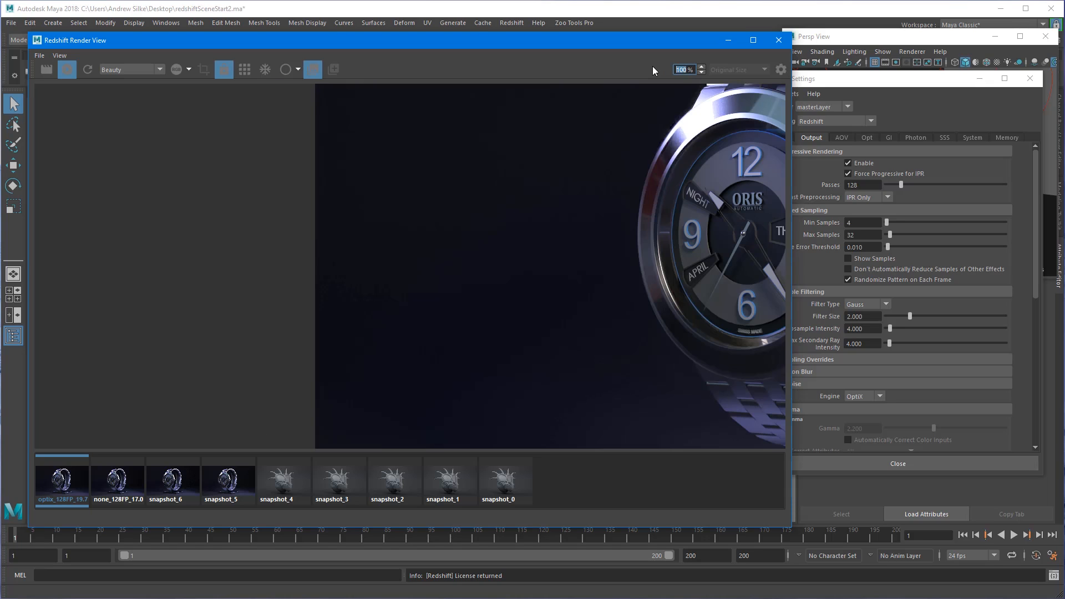
{"action": "middle_click_drag", "start_coordinate": [654, 288], "coordinate": [391, 270]}
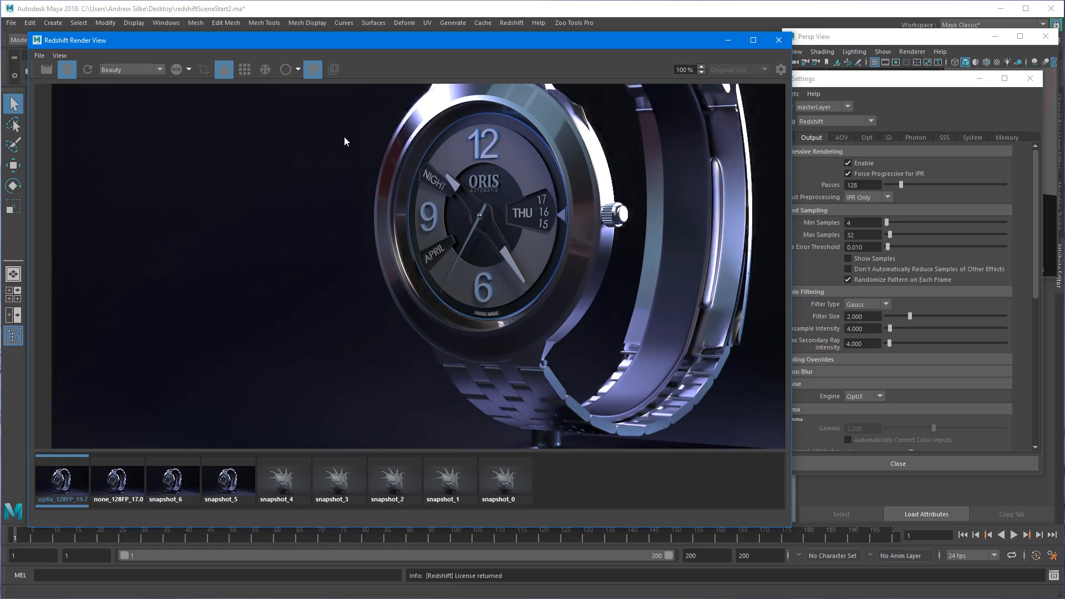
Step: Compare the OptiX and undenoised 128-pass snapshots with nearly the whole watch and its base in view
{"action": "left_click", "coordinate": [869, 187]}
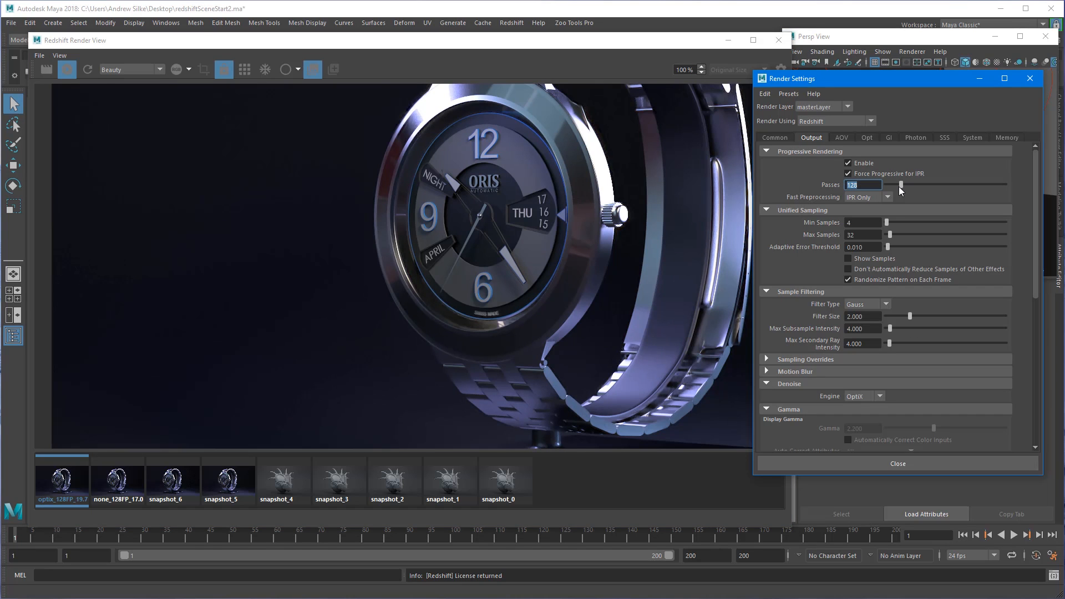
{"action": "middle_click_drag", "start_coordinate": [667, 250], "coordinate": [518, 308]}
{"action": "scroll", "coordinate": [519, 309], "scroll_direction": "down", "scroll_amount": 5}
{"action": "middle_click_drag", "start_coordinate": [466, 335], "coordinate": [486, 307]}
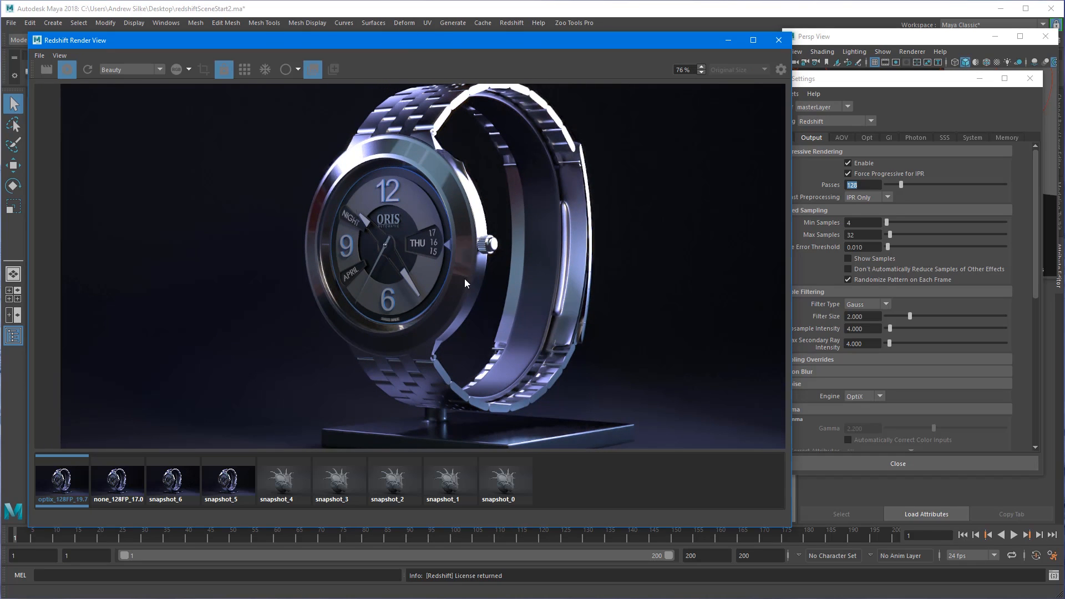
{"action": "middle_click_drag", "start_coordinate": [465, 278], "coordinate": [453, 260]}
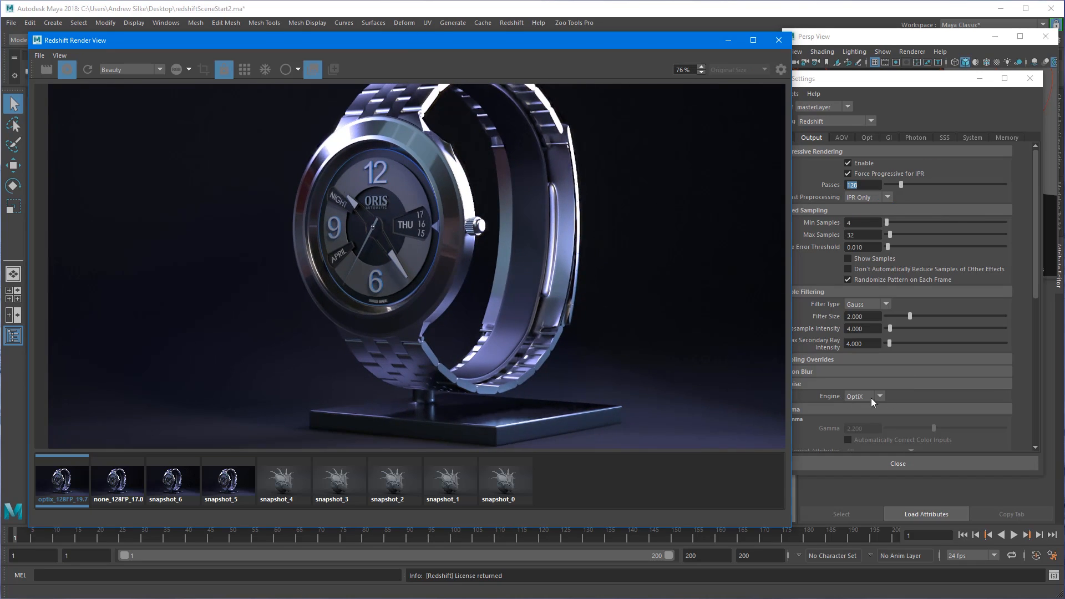
{"action": "left_click", "coordinate": [871, 187]}
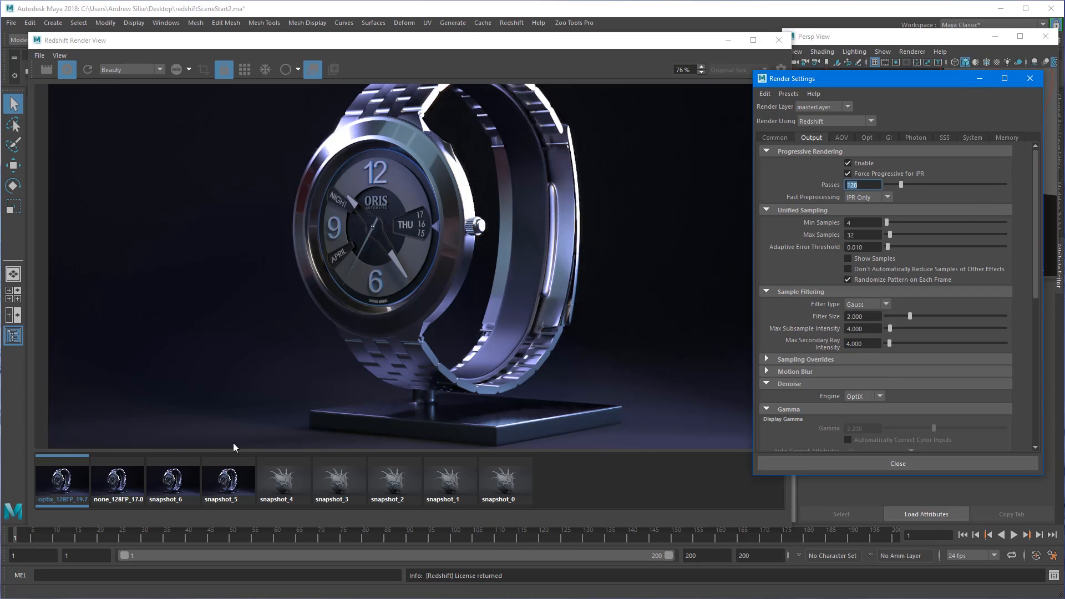
{"action": "left_click", "coordinate": [114, 482]}
{"action": "left_click", "coordinate": [71, 487]}
{"action": "left_click", "coordinate": [118, 488]}
{"action": "left_click", "coordinate": [87, 489]}
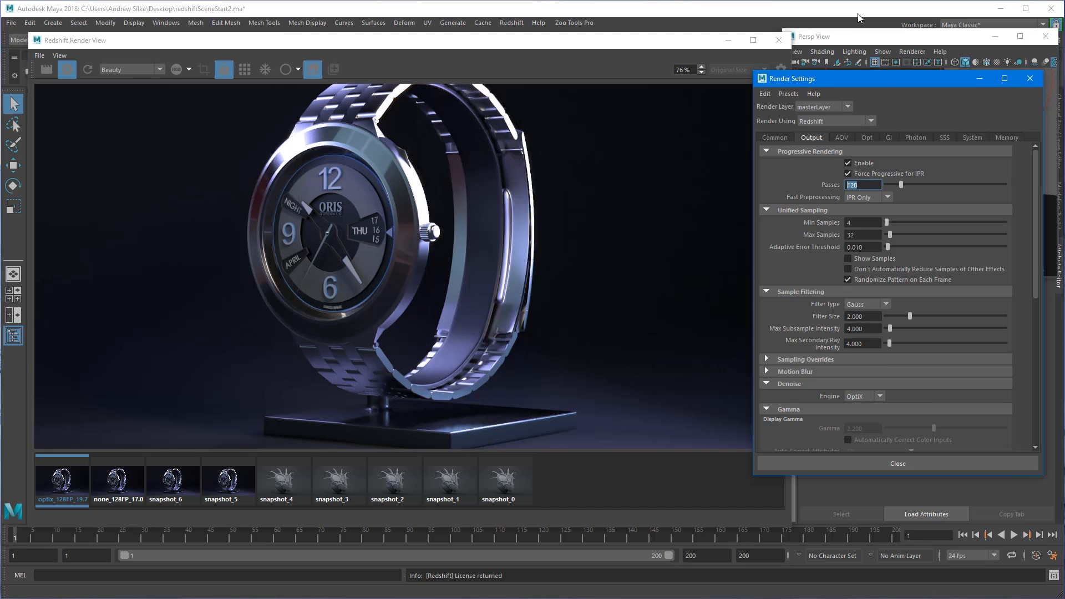
Step: Set the denoise engine to Altus in the render settings
{"action": "left_click_drag", "start_coordinate": [884, 76], "coordinate": [890, 60]}
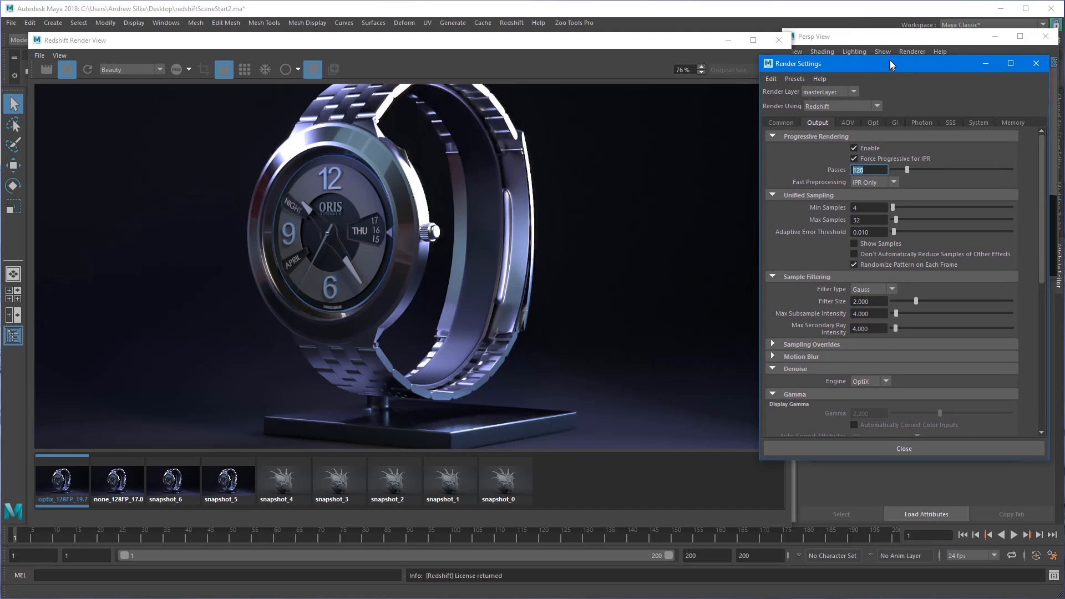
{"action": "left_click", "coordinate": [861, 391]}
{"action": "left_click", "coordinate": [825, 405]}
{"action": "left_click", "coordinate": [869, 381]}
{"action": "left_click", "coordinate": [865, 404]}
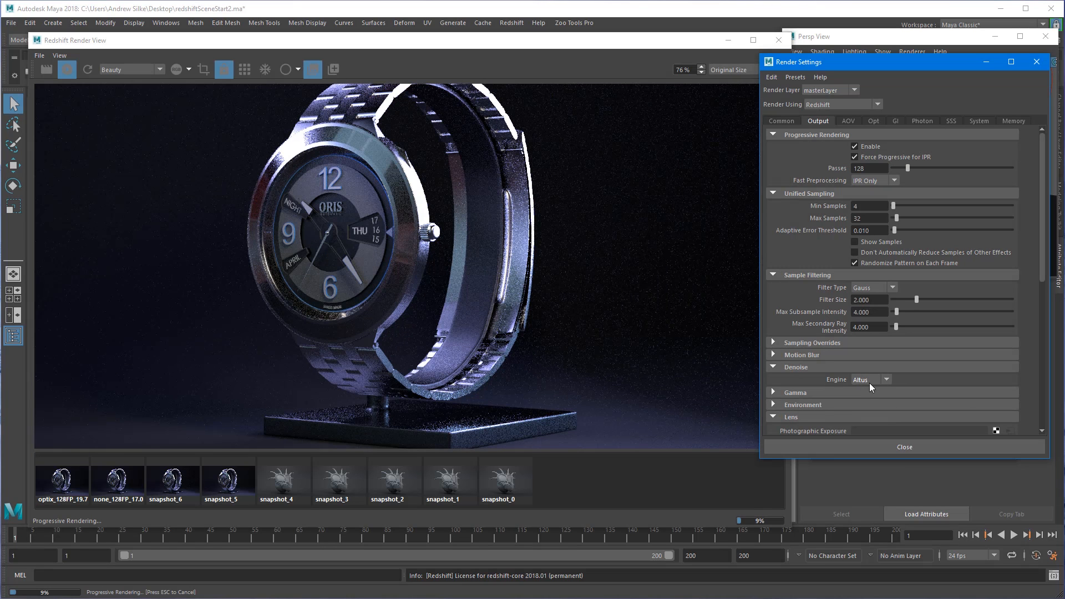
Step: Stop the interactive render and disable progressive rendering
{"action": "left_click", "coordinate": [70, 68]}
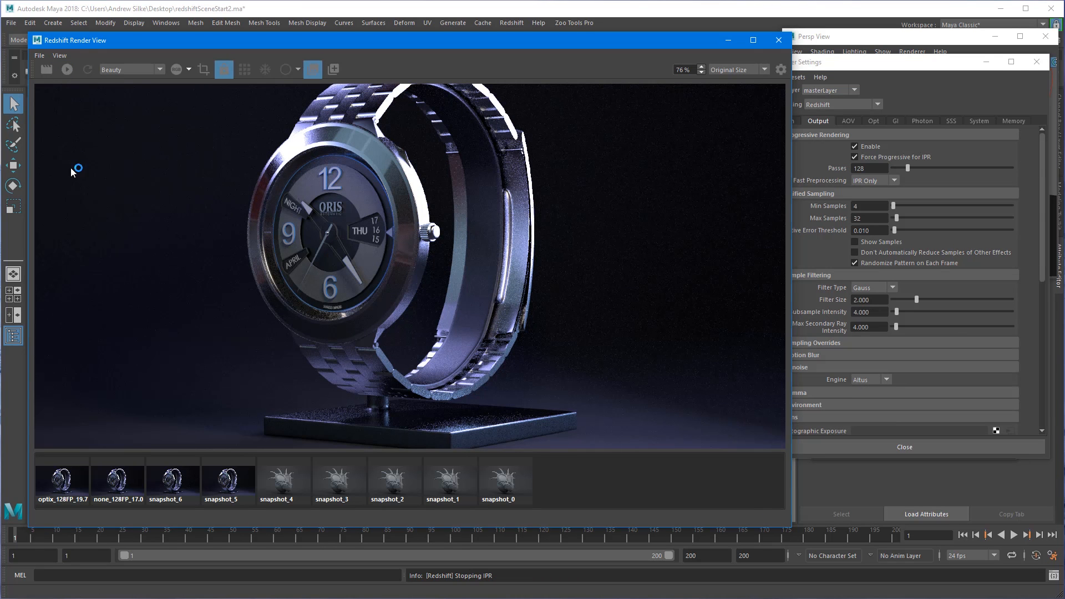
{"action": "left_click", "coordinate": [816, 293]}
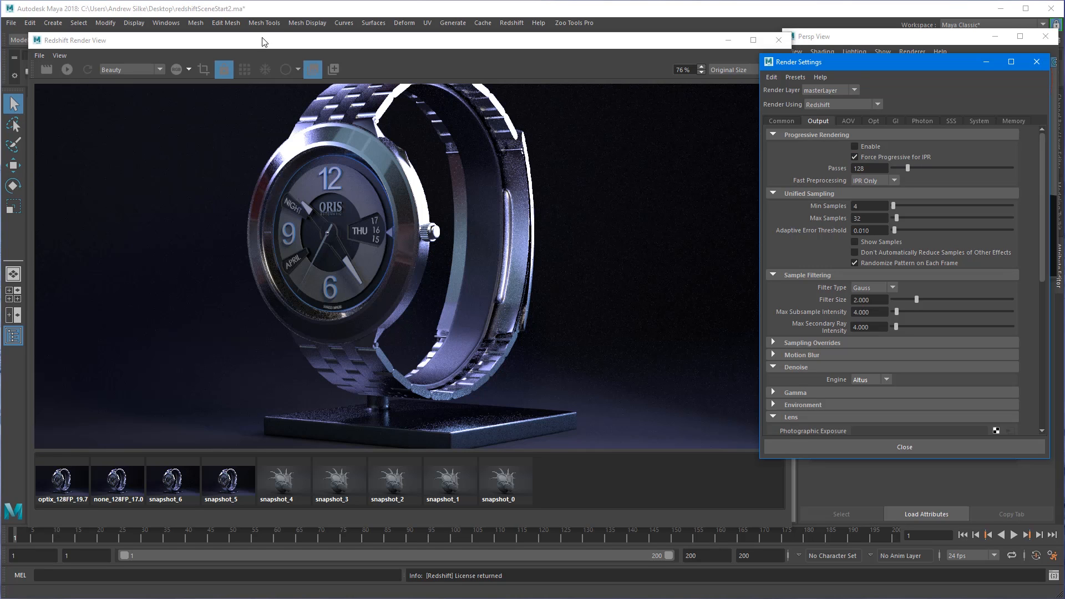
Step: Set the bucket rendering size to 128 in the Redshift system settings
{"action": "left_click_drag", "start_coordinate": [266, 39], "coordinate": [255, 57]}
{"action": "left_click", "coordinate": [979, 123]}
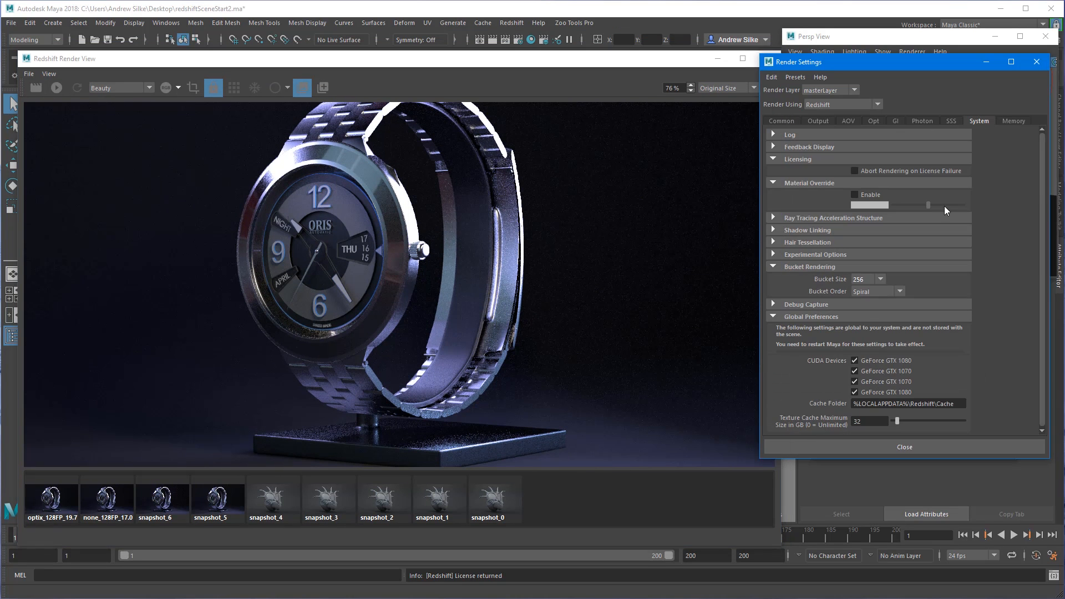
{"action": "left_click", "coordinate": [871, 276]}
{"action": "left_click", "coordinate": [488, 60]}
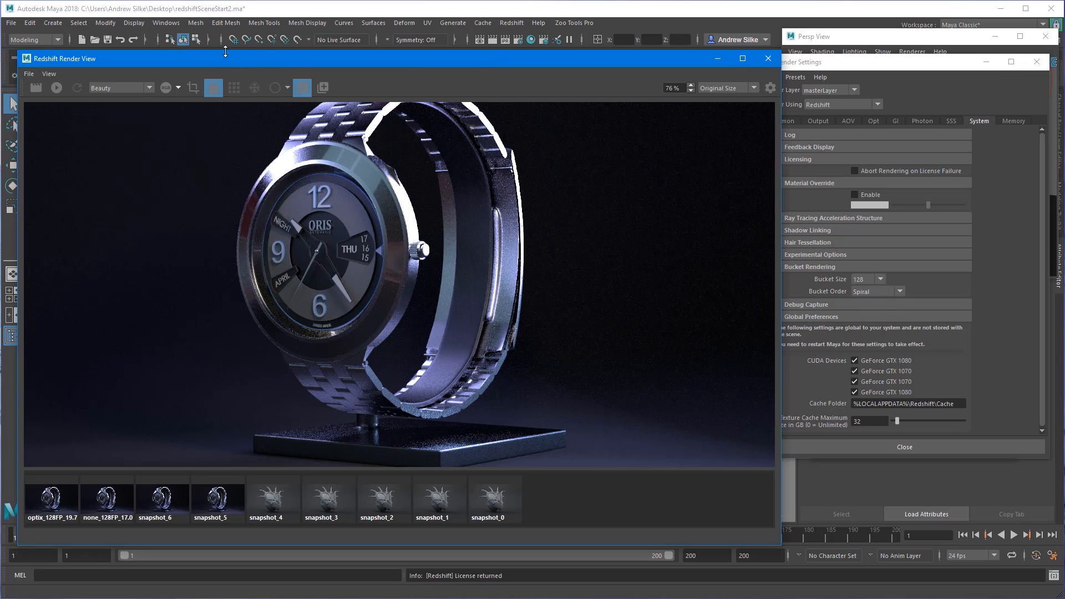
{"action": "left_click_drag", "start_coordinate": [226, 62], "coordinate": [224, 51]}
Step: Set the progressive rendering passes to 64 in the output settings
{"action": "left_click", "coordinate": [891, 69]}
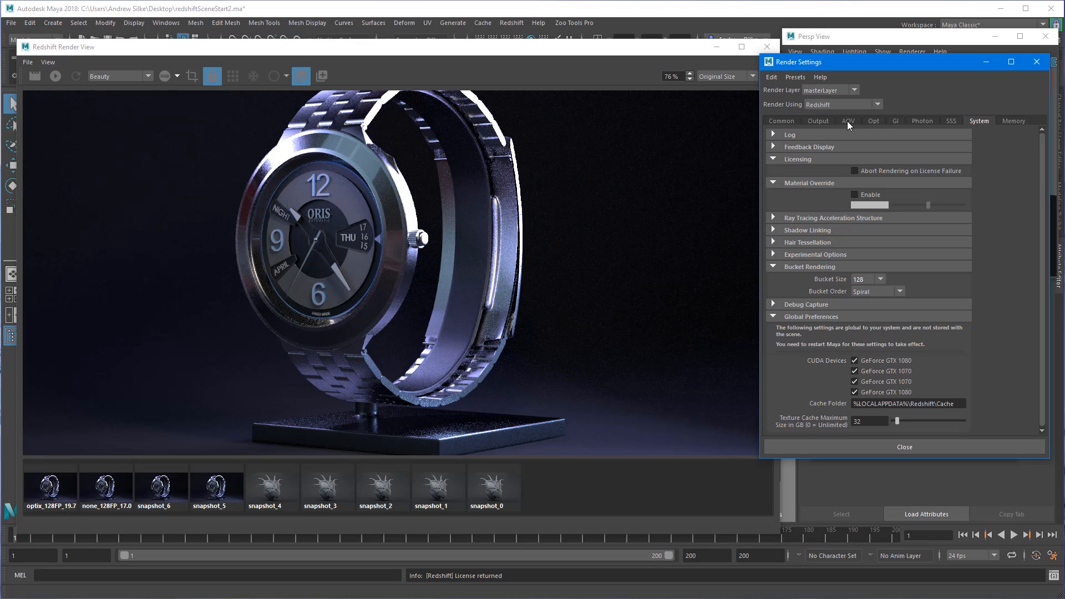
{"action": "left_click", "coordinate": [820, 121]}
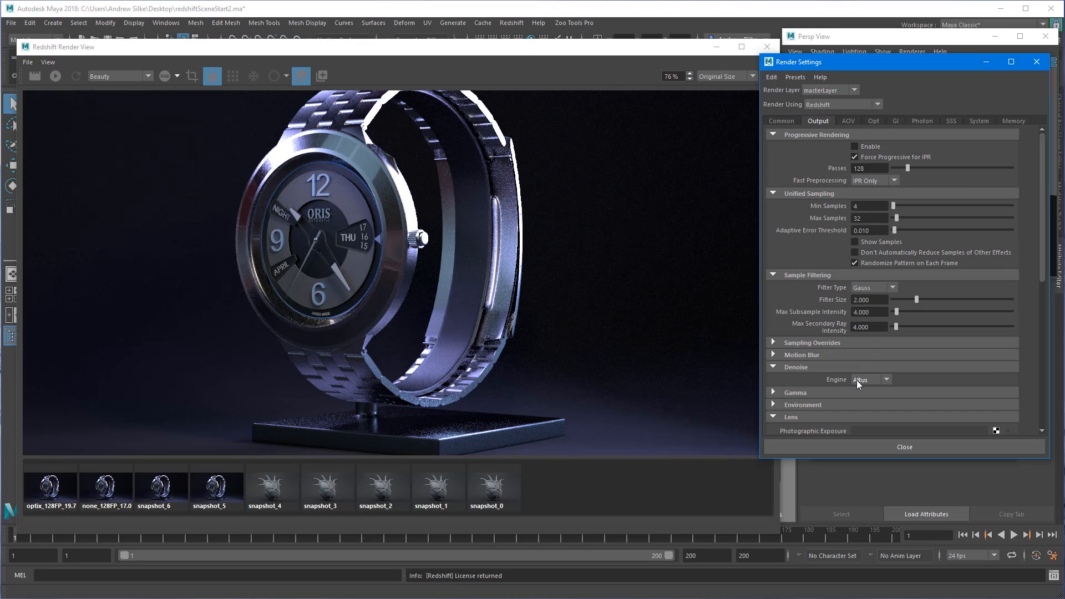
{"action": "double_click", "coordinate": [866, 169]}
{"action": "type", "text": "64"}
{"action": "key", "text": "Return"}
{"action": "left_click", "coordinate": [865, 171]}
Step: Set the unified sampling to a maximum of 64 samples and a minimum of 16
{"action": "left_click", "coordinate": [873, 218]}
{"action": "left_click", "coordinate": [868, 207]}
{"action": "left_click", "coordinate": [868, 219]}
{"action": "type", "text": "64"}
{"action": "key", "text": "Return"}
{"action": "left_click", "coordinate": [873, 205]}
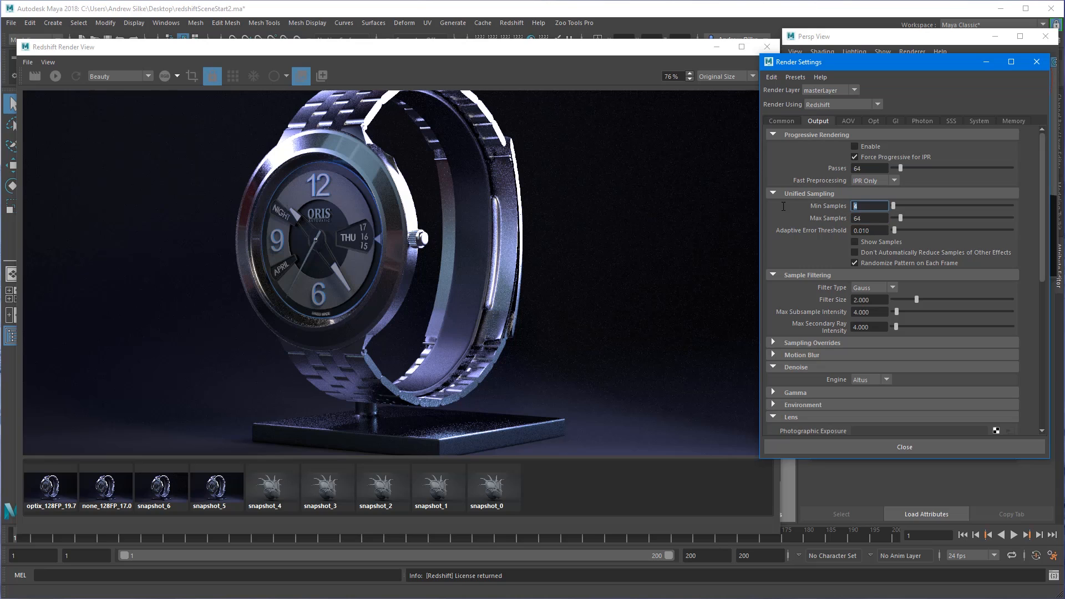
{"action": "left_click", "coordinate": [866, 219]}
{"action": "left_click", "coordinate": [875, 207]}
{"action": "type", "text": "16"}
{"action": "key", "text": "Return"}
Step: Render the current frame with Altus denoising and inspect the result up close around the crown and bracelet
{"action": "left_click", "coordinate": [229, 47]}
{"action": "left_click_drag", "start_coordinate": [247, 45], "coordinate": [232, 35]}
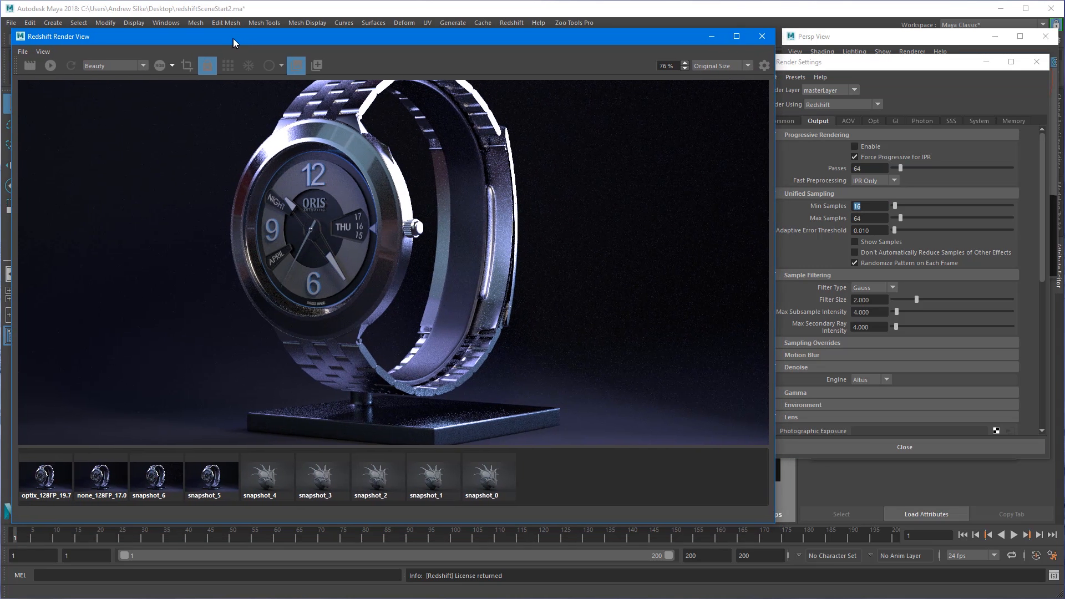
{"action": "left_click", "coordinate": [30, 63]}
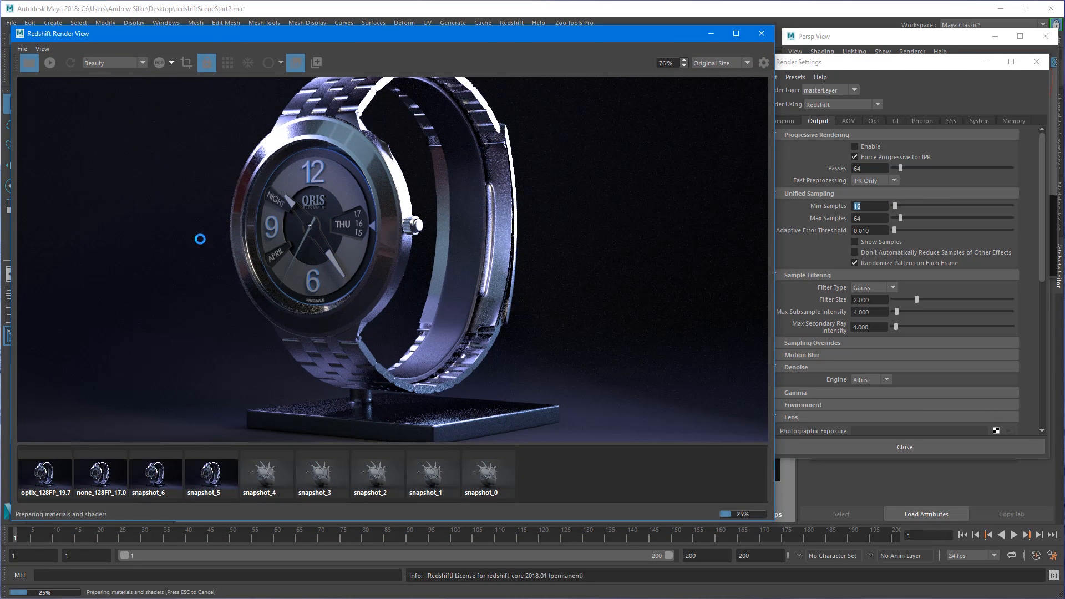
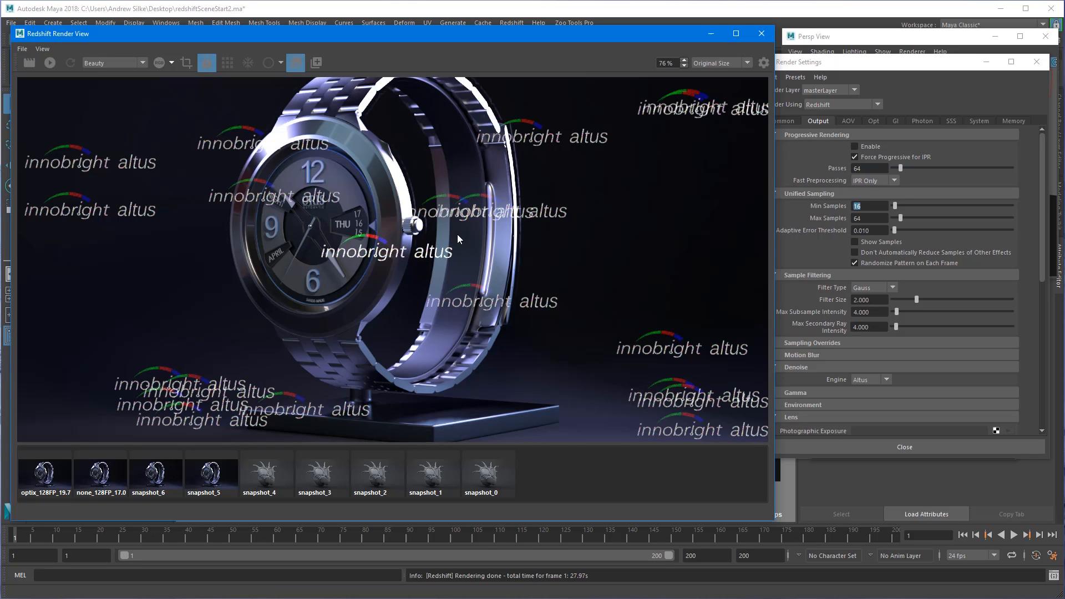
{"action": "middle_click_drag", "start_coordinate": [461, 232], "coordinate": [497, 259]}
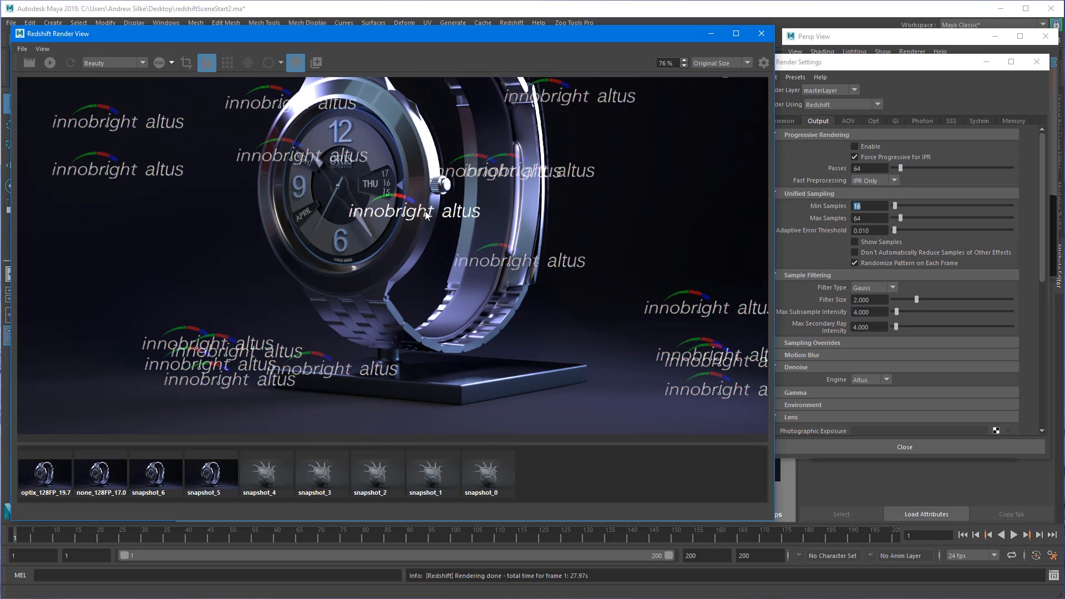
{"action": "right_click_drag", "start_coordinate": [422, 204], "coordinate": [622, 170], "text": "alt"}
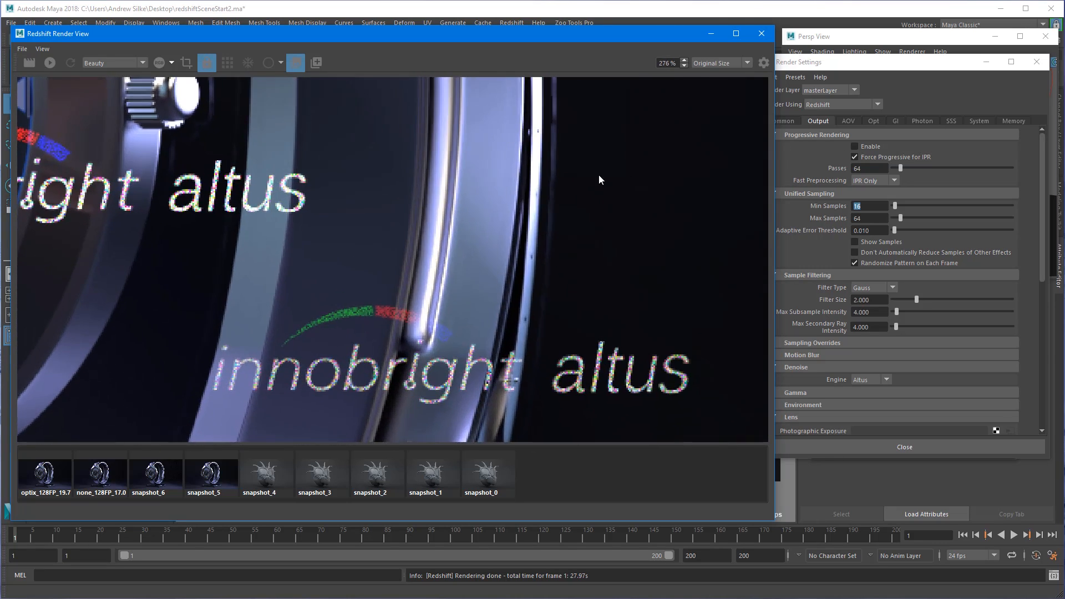
{"action": "middle_click_drag", "start_coordinate": [622, 171], "coordinate": [519, 237]}
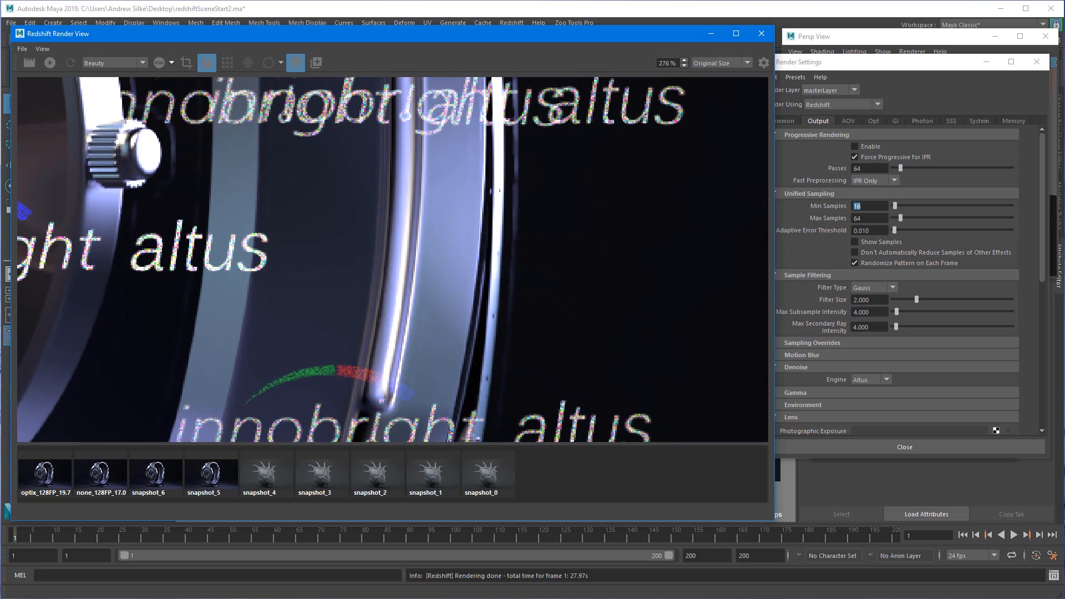
Step: Check the Altus render time in the Script Editor and store a snapshot of that render
{"action": "left_click", "coordinate": [1052, 575]}
{"action": "left_click_drag", "start_coordinate": [941, 54], "coordinate": [609, 64]}
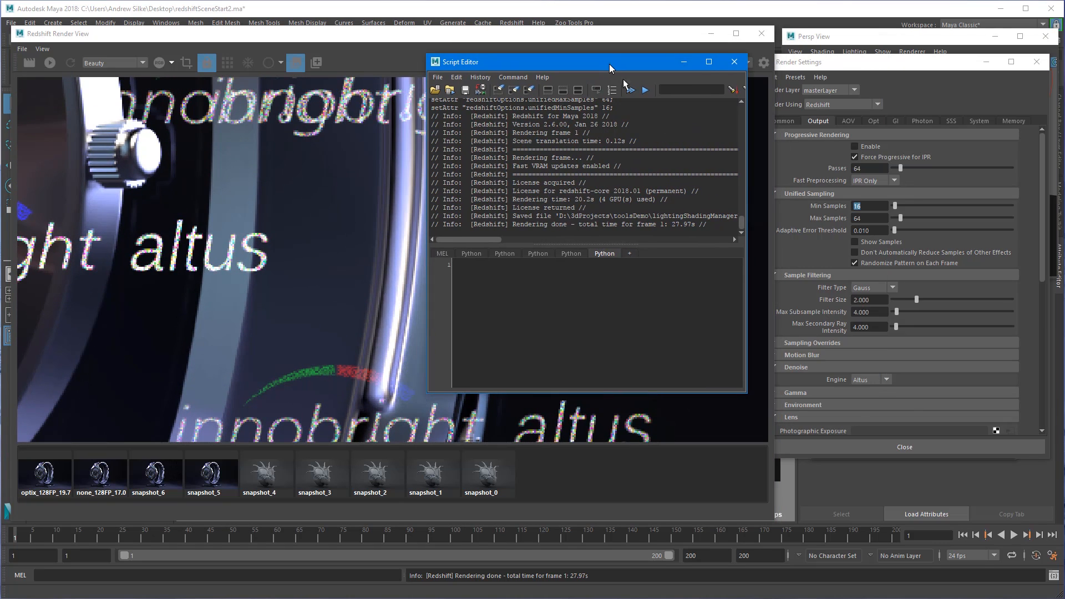
{"action": "left_click_drag", "start_coordinate": [696, 225], "coordinate": [672, 225]}
{"action": "left_click_drag", "start_coordinate": [623, 61], "coordinate": [1064, 125]}
{"action": "left_click", "coordinate": [316, 62]}
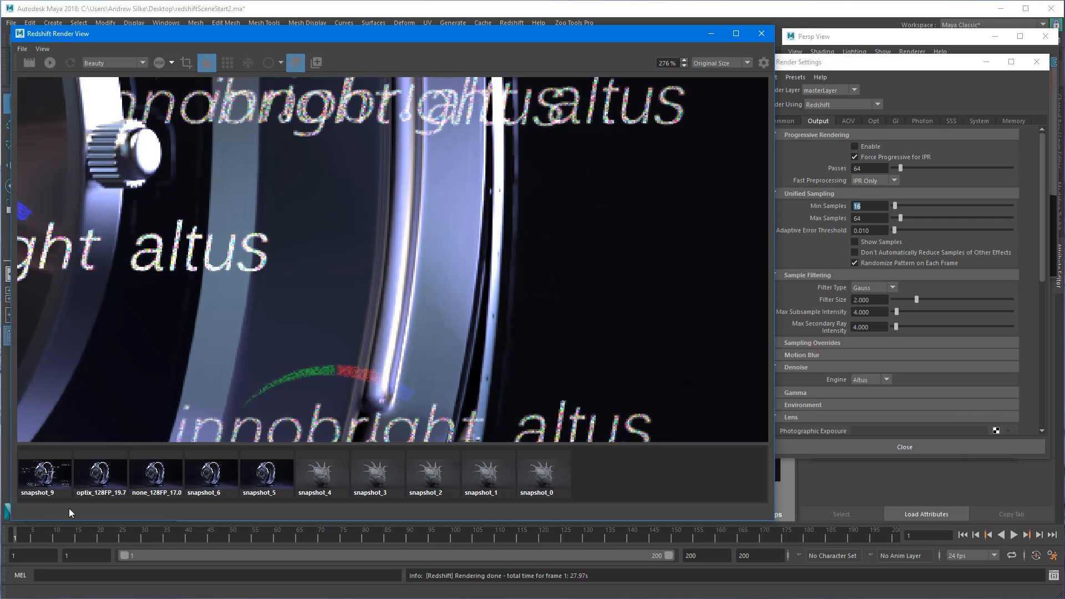
Step: Rename the newest snapshot as altus_16-64_27.9
{"action": "left_click", "coordinate": [34, 492]}
{"action": "double_click", "coordinate": [38, 491]}
{"action": "type", "text": "altus_27.916-64"}
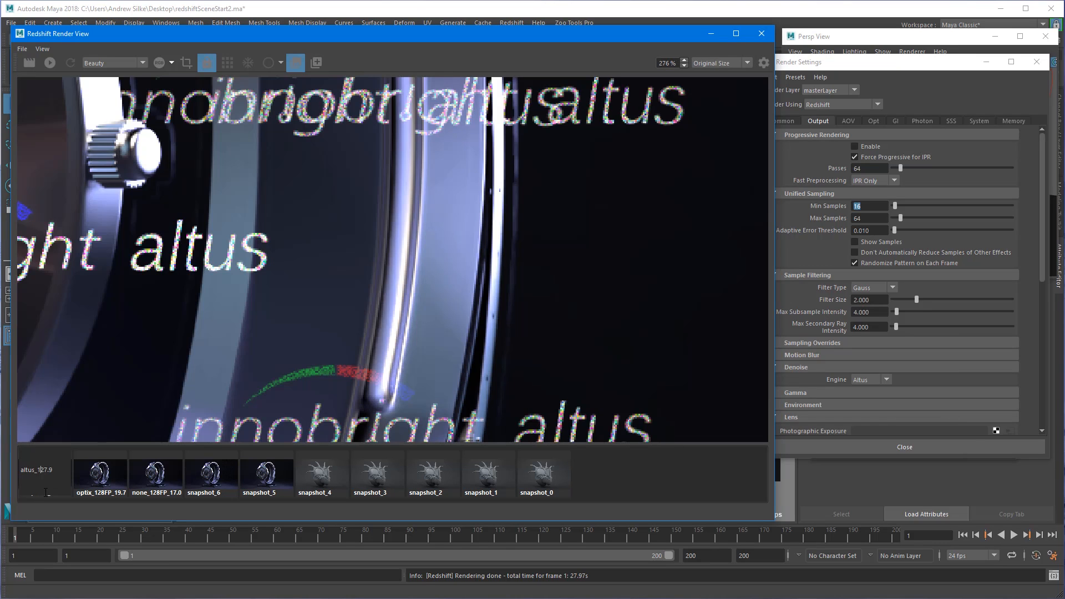
{"action": "type", "text": "_"}
{"action": "key", "text": "Return"}
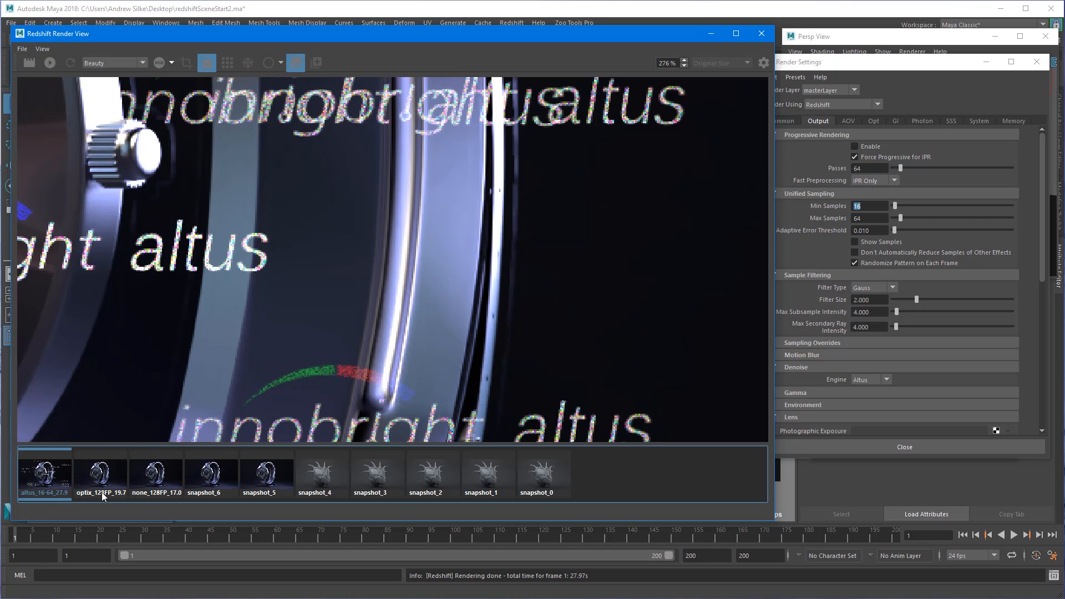
Step: Compare the altus_16-64_27.9 and optix_128FP_19.7 snapshots up close around the bezel and the 12 numeral
{"action": "left_click_drag", "start_coordinate": [169, 237], "coordinate": [544, 368]}
{"action": "left_click_drag", "start_coordinate": [370, 222], "coordinate": [416, 380]}
{"action": "left_click_drag", "start_coordinate": [371, 244], "coordinate": [442, 301]}
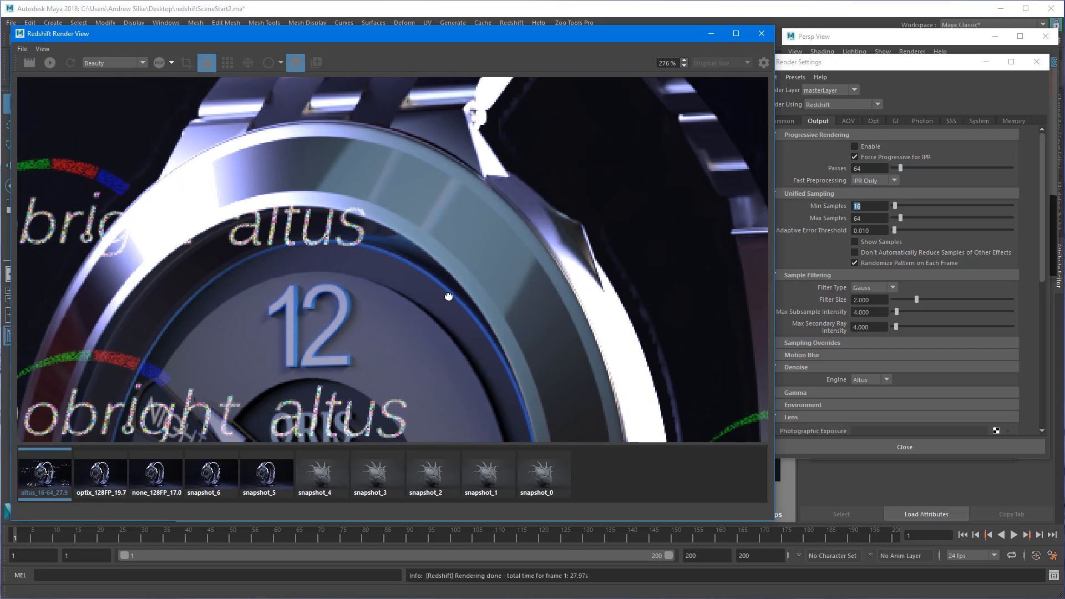
{"action": "left_click", "coordinate": [108, 480]}
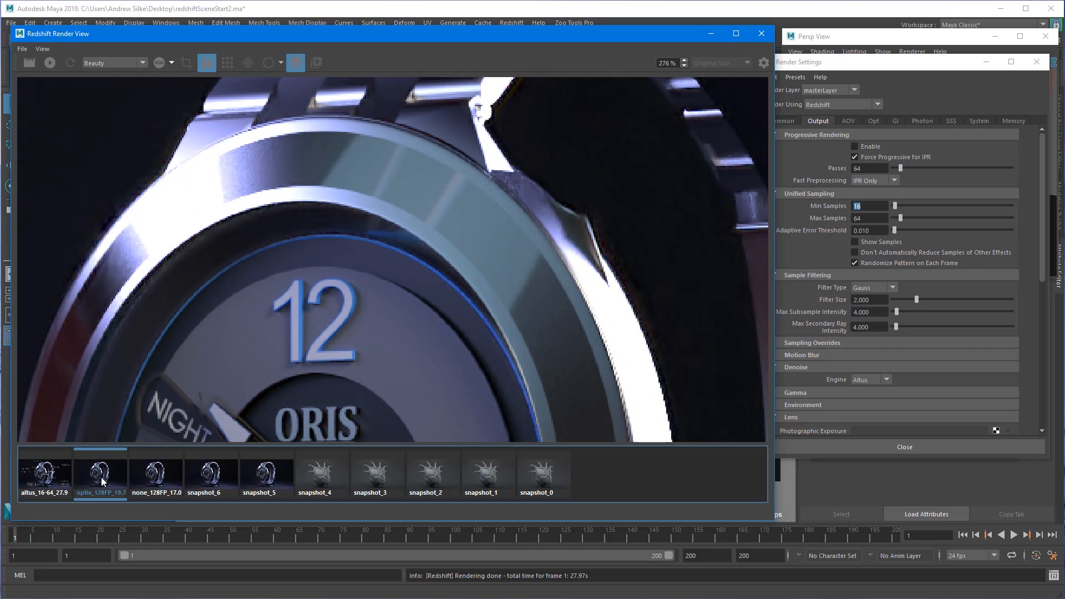
{"action": "left_click_drag", "start_coordinate": [283, 209], "coordinate": [415, 233]}
{"action": "scroll", "coordinate": [387, 189], "scroll_direction": "up", "scroll_amount": 1}
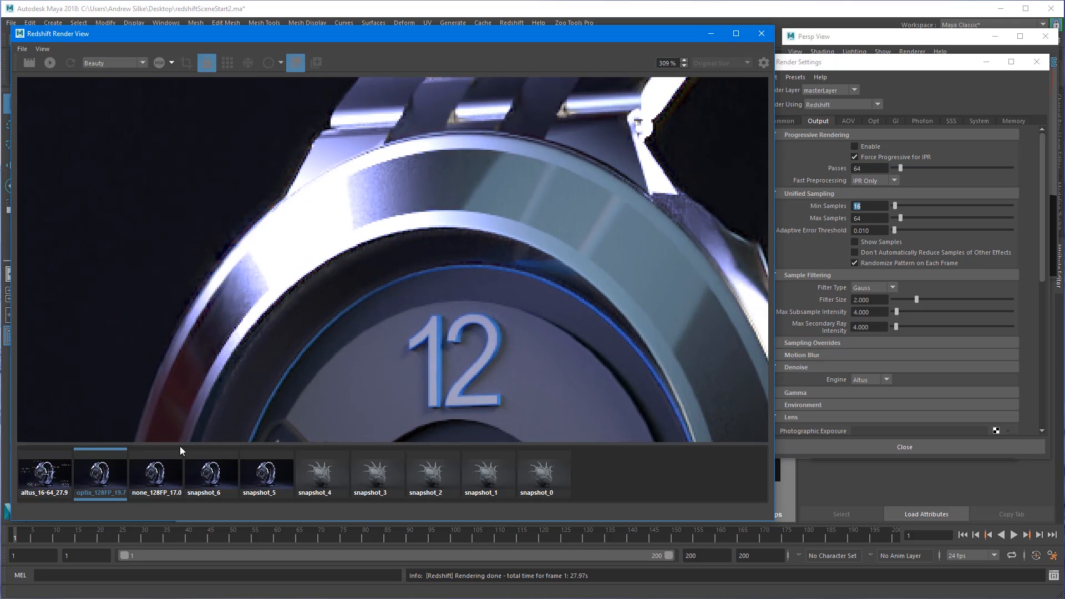
{"action": "left_click", "coordinate": [53, 483]}
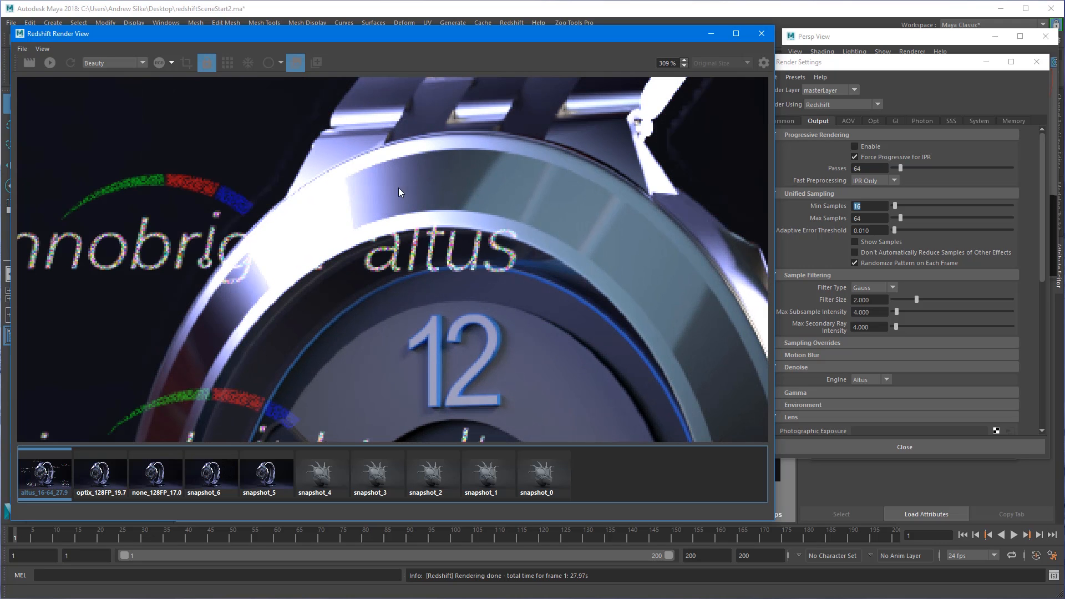
Step: Compare the Altus and 128-pass OptiX snapshots on the lower dial, the 9 numeral and the APRIL window
{"action": "left_click_drag", "start_coordinate": [378, 396], "coordinate": [182, 422]}
{"action": "left_click", "coordinate": [103, 476]}
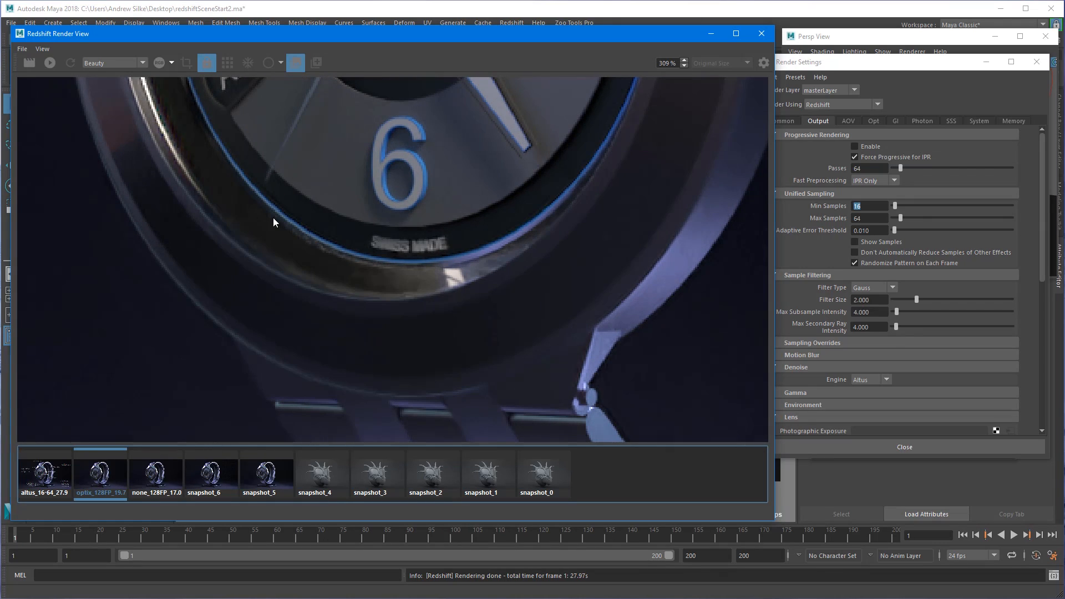
{"action": "left_click_drag", "start_coordinate": [411, 198], "coordinate": [527, 510]}
{"action": "left_click_drag", "start_coordinate": [344, 306], "coordinate": [373, 388]}
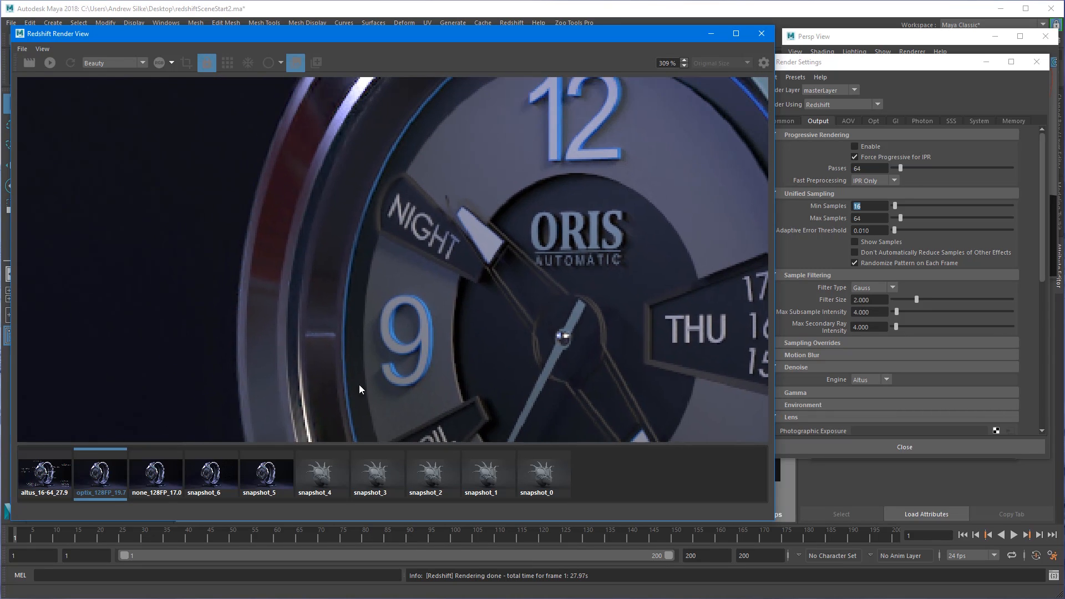
{"action": "left_click", "coordinate": [61, 497]}
{"action": "left_click_drag", "start_coordinate": [432, 319], "coordinate": [510, 164]}
{"action": "scroll", "coordinate": [435, 178], "scroll_direction": "up", "scroll_amount": 1}
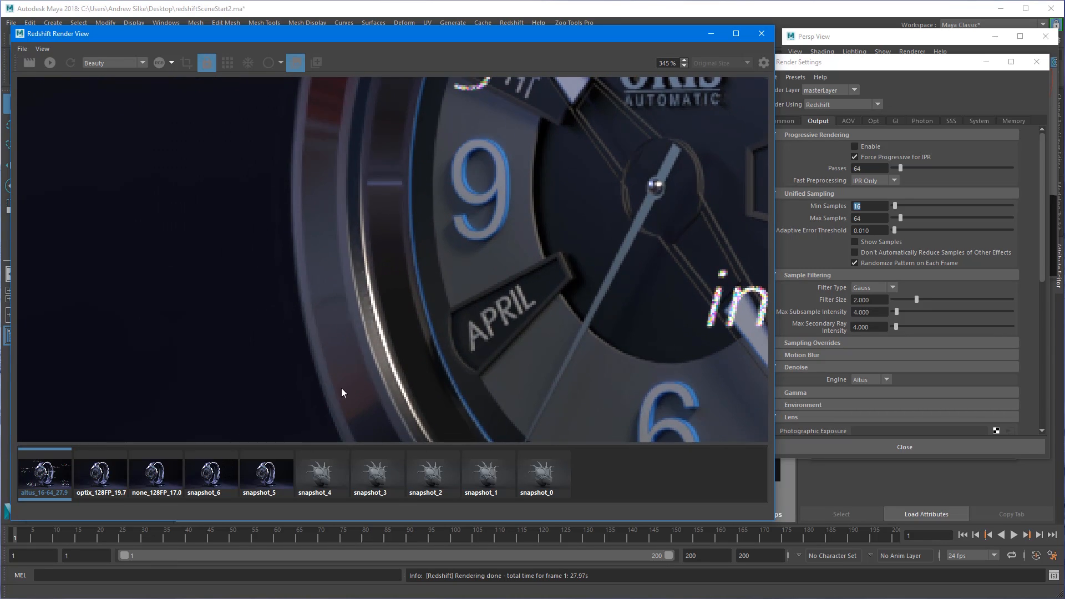
Step: Compare the Altus and 128-pass OptiX snapshots at the front corner of the display stand, alternating between them
{"action": "left_click_drag", "start_coordinate": [343, 436], "coordinate": [208, 122]}
{"action": "left_click_drag", "start_coordinate": [446, 398], "coordinate": [461, 123]}
{"action": "left_click_drag", "start_coordinate": [721, 333], "coordinate": [186, 332]}
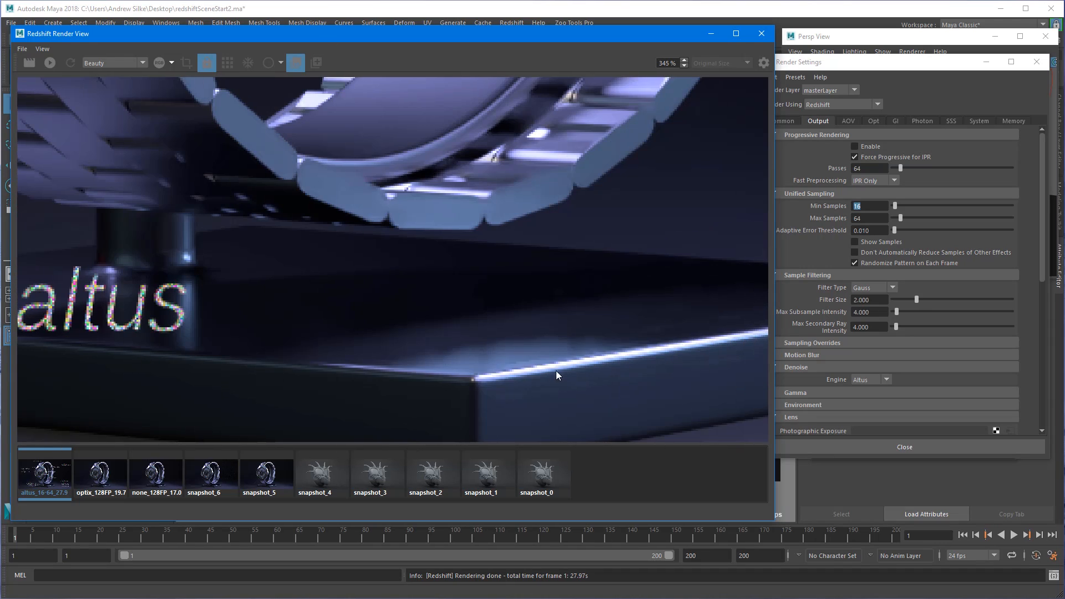
{"action": "left_click_drag", "start_coordinate": [556, 371], "coordinate": [546, 359]}
{"action": "left_click", "coordinate": [112, 476]}
{"action": "left_click", "coordinate": [54, 479]}
{"action": "left_click", "coordinate": [101, 483]}
{"action": "left_click", "coordinate": [47, 485]}
{"action": "left_click", "coordinate": [102, 487]}
{"action": "left_click", "coordinate": [53, 482]}
{"action": "left_click_drag", "start_coordinate": [306, 240], "coordinate": [312, 254]}
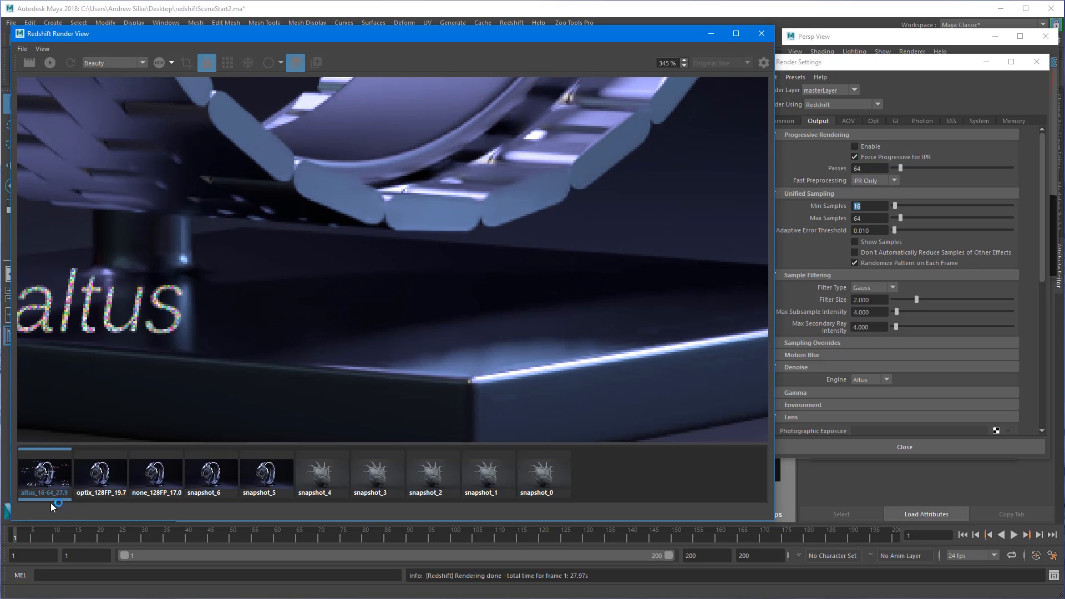
Step: Examine the lower bracelet links in the Altus snapshot and in the 128-pass OptiX snapshot
{"action": "left_click_drag", "start_coordinate": [430, 234], "coordinate": [531, 345]}
{"action": "left_click_drag", "start_coordinate": [111, 327], "coordinate": [123, 241]}
{"action": "scroll", "coordinate": [123, 242], "scroll_direction": "down", "scroll_amount": 2}
{"action": "left_click_drag", "start_coordinate": [139, 188], "coordinate": [162, 236]}
{"action": "left_click", "coordinate": [101, 494]}
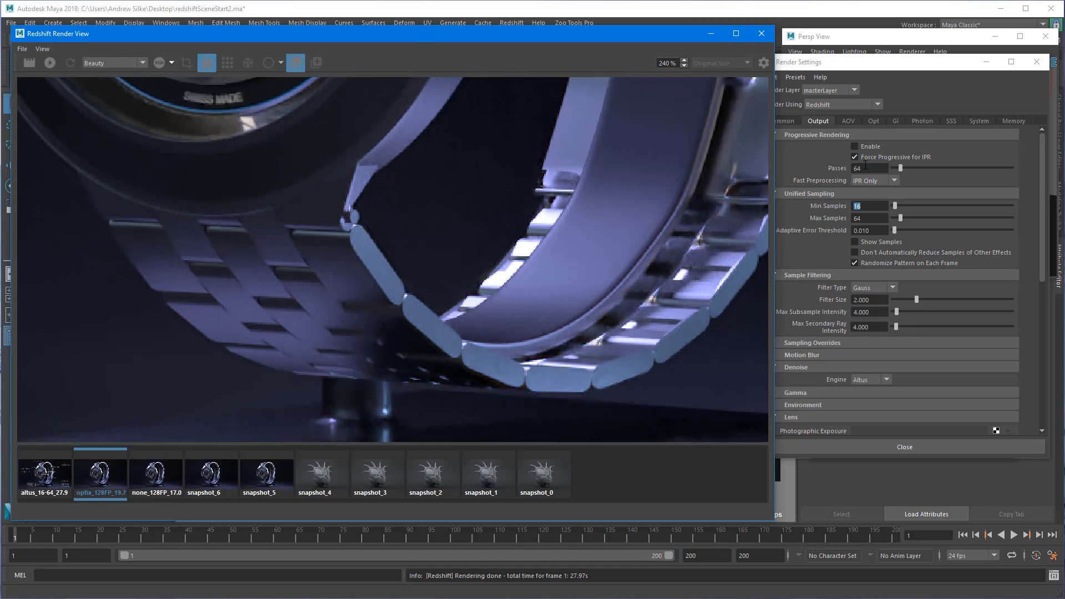
{"action": "scroll", "coordinate": [465, 235], "scroll_direction": "down", "scroll_amount": 1}
{"action": "middle_click_drag", "start_coordinate": [465, 235], "coordinate": [521, 352]}
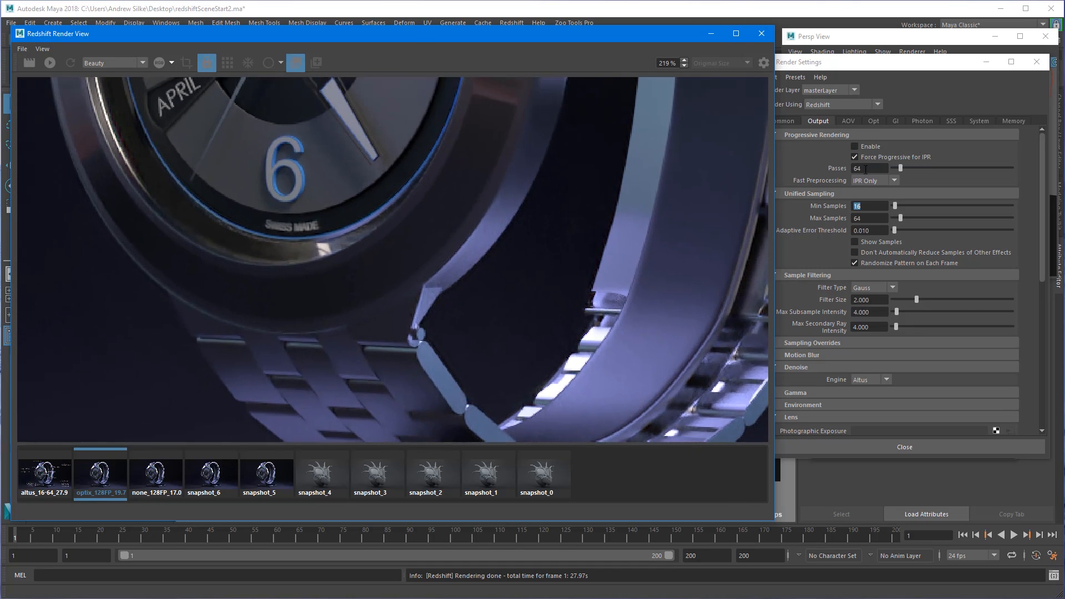
Step: Enable progressive rendering and set its passes to 256
{"action": "left_click", "coordinate": [866, 165]}
{"action": "double_click", "coordinate": [864, 166]}
{"action": "type", "text": "256"}
{"action": "key", "text": "Return"}
{"action": "middle_click_drag", "start_coordinate": [499, 122], "coordinate": [571, 344]}
{"action": "scroll", "coordinate": [560, 299], "scroll_direction": "down", "scroll_amount": 5}
{"action": "middle_click_drag", "start_coordinate": [147, 238], "coordinate": [153, 297]}
{"action": "left_click", "coordinate": [870, 169]}
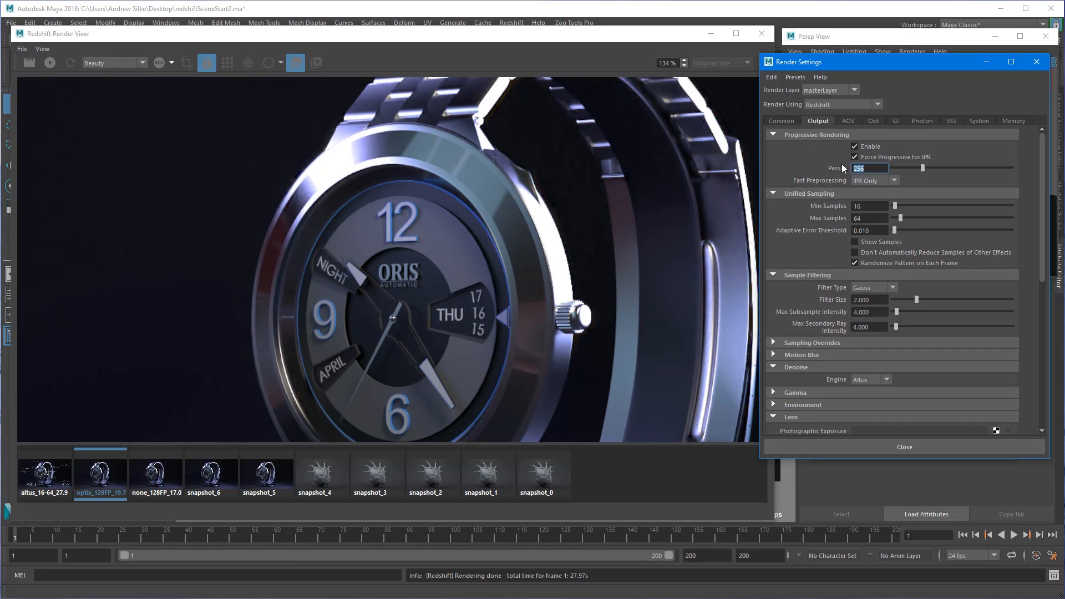
Step: Switch the denoise engine to OptiX, render the current frame and store a snapshot of the result
{"action": "left_click", "coordinate": [875, 379]}
{"action": "left_click", "coordinate": [30, 63]}
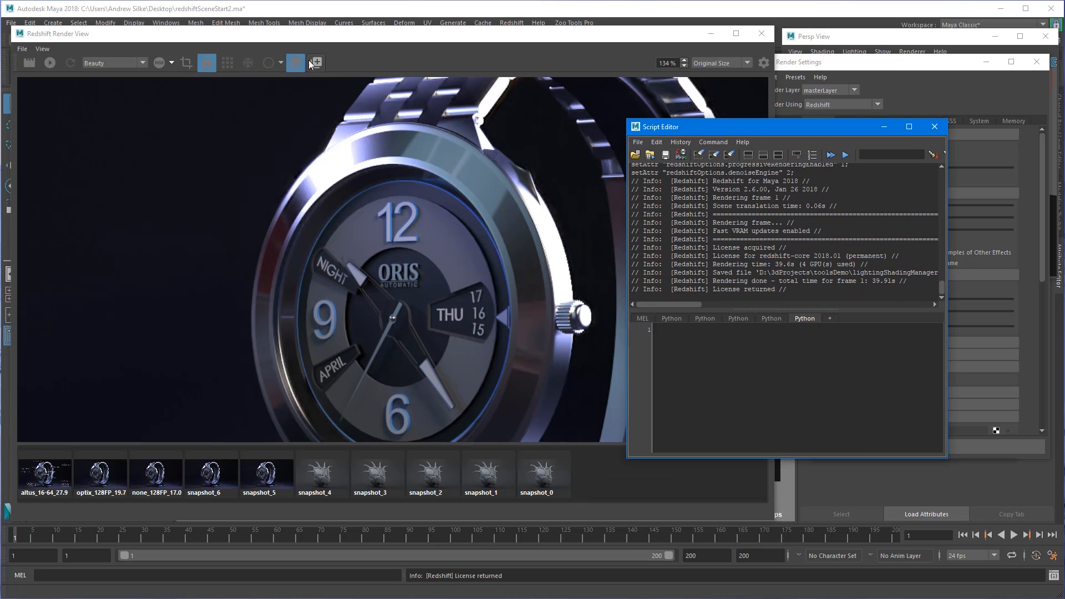
{"action": "left_click", "coordinate": [161, 380]}
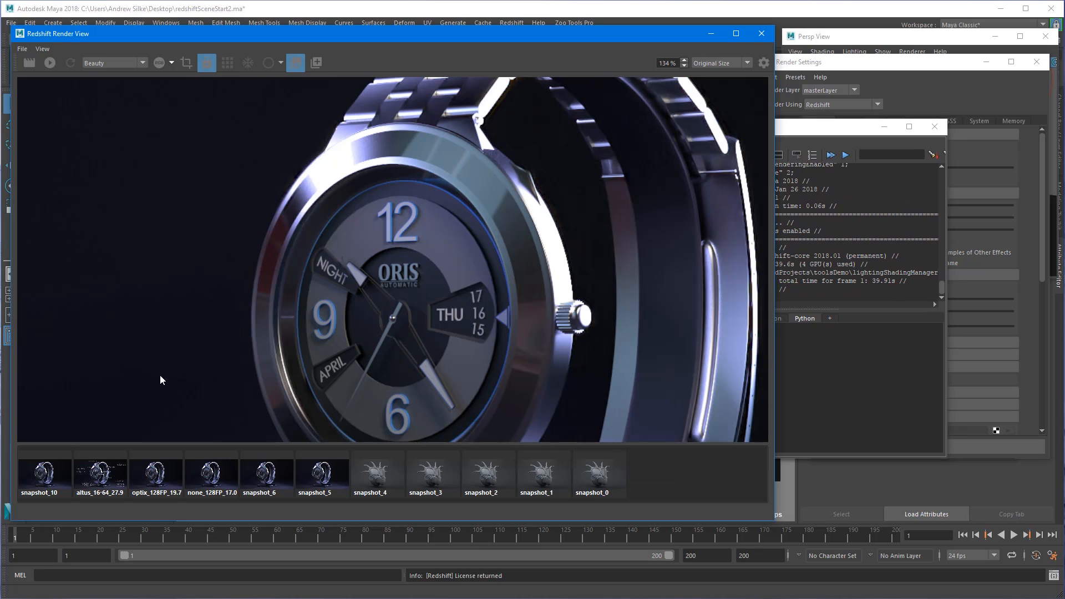
Step: Rename the new snapshot as optix_256FP_39.9
{"action": "double_click", "coordinate": [39, 492]}
{"action": "type", "text": "optix"}
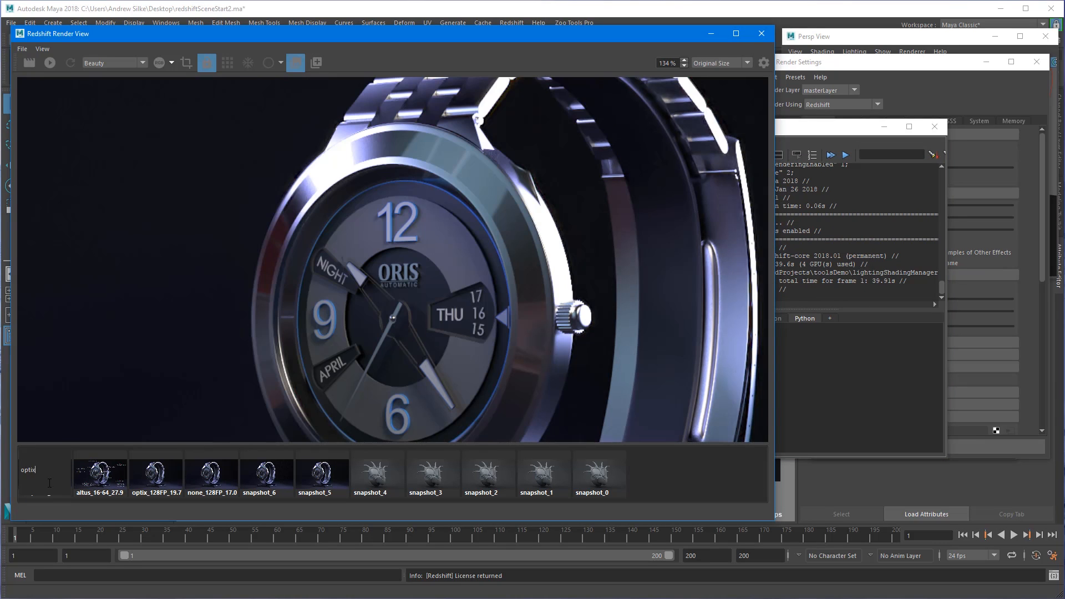
{"action": "type", "text": "_256FP_39.9"}
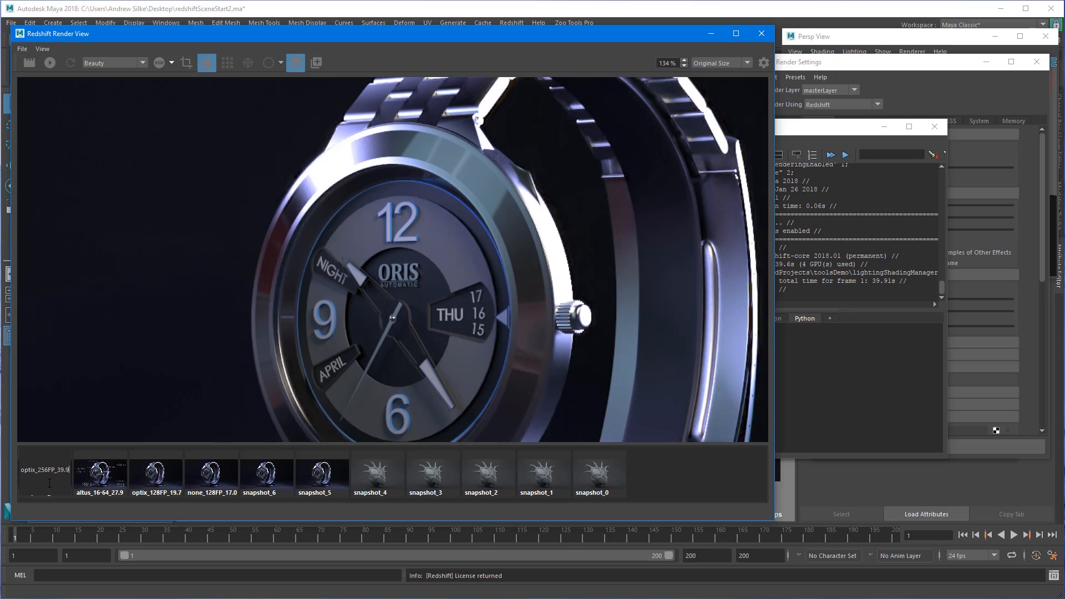
{"action": "key", "text": "Return"}
Step: Show the altus_16-64_27.9 snapshot and inspect the bottom of the bracelet and the stand up close
{"action": "left_click", "coordinate": [96, 480]}
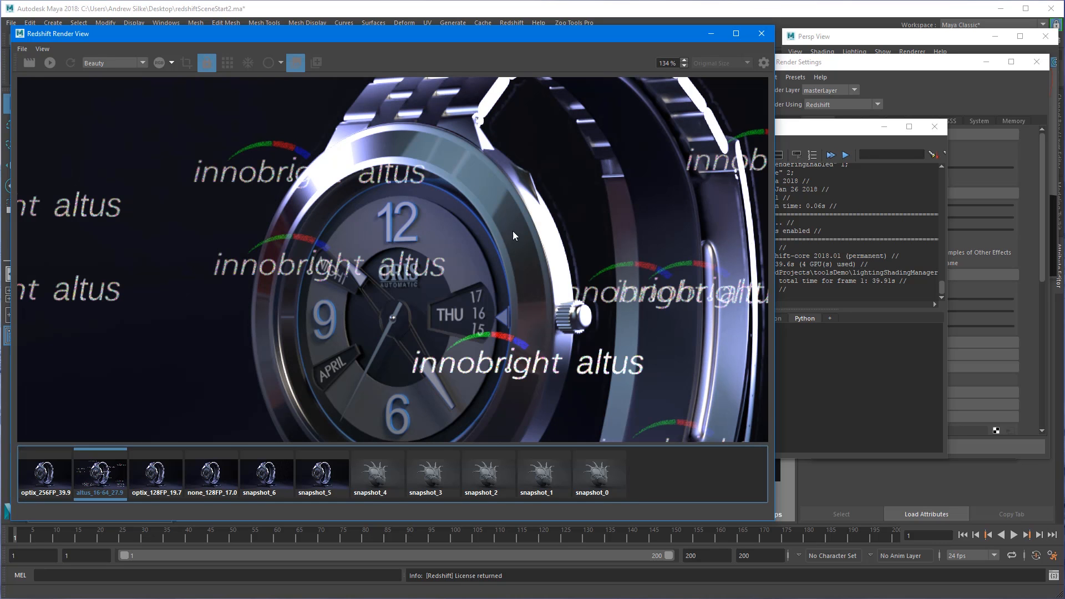
{"action": "middle_click_drag", "start_coordinate": [523, 318], "coordinate": [335, 146], "text": "alt"}
{"action": "middle_click_drag", "start_coordinate": [333, 319], "coordinate": [361, 151], "text": "alt"}
{"action": "right_click_drag", "start_coordinate": [362, 152], "coordinate": [838, 241], "text": "alt"}
{"action": "middle_click_drag", "start_coordinate": [463, 371], "coordinate": [448, 311], "text": "alt"}
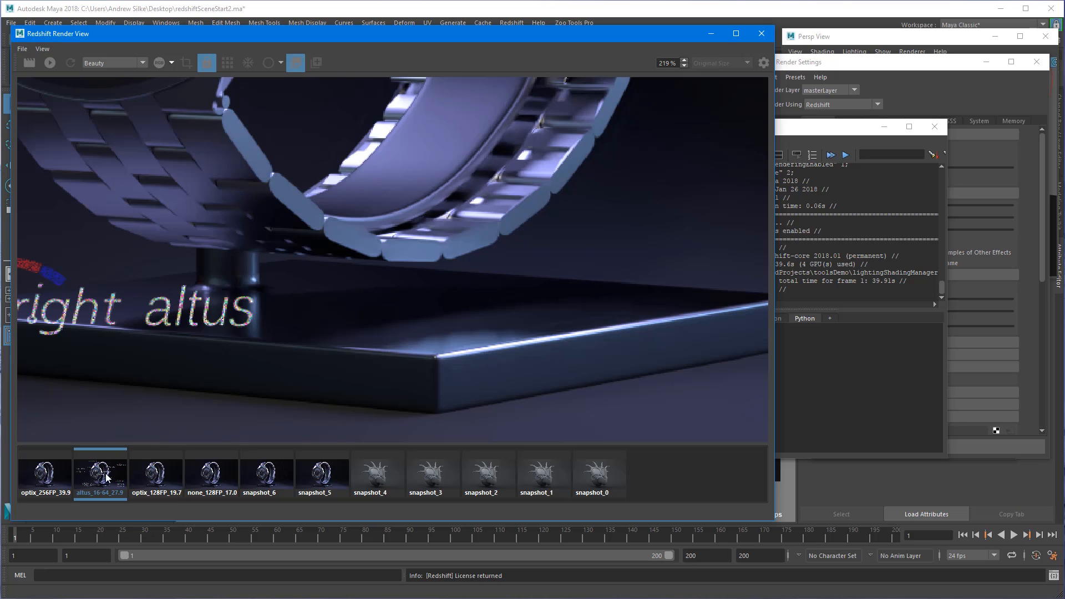
Step: Compare the optix_256FP_39.9 snapshot with the Altus one at high magnification on the stand's front corner
{"action": "left_click", "coordinate": [51, 484]}
{"action": "right_click_drag", "start_coordinate": [492, 316], "coordinate": [744, 240], "text": "alt"}
{"action": "middle_click_drag", "start_coordinate": [452, 211], "coordinate": [447, 124], "text": "alt"}
{"action": "right_click_drag", "start_coordinate": [388, 307], "coordinate": [555, 307], "text": "alt"}
{"action": "middle_click_drag", "start_coordinate": [508, 250], "coordinate": [521, 188], "text": "alt"}
{"action": "right_click_drag", "start_coordinate": [522, 188], "coordinate": [770, 198], "text": "alt"}
{"action": "middle_click_drag", "start_coordinate": [405, 310], "coordinate": [408, 341], "text": "alt"}
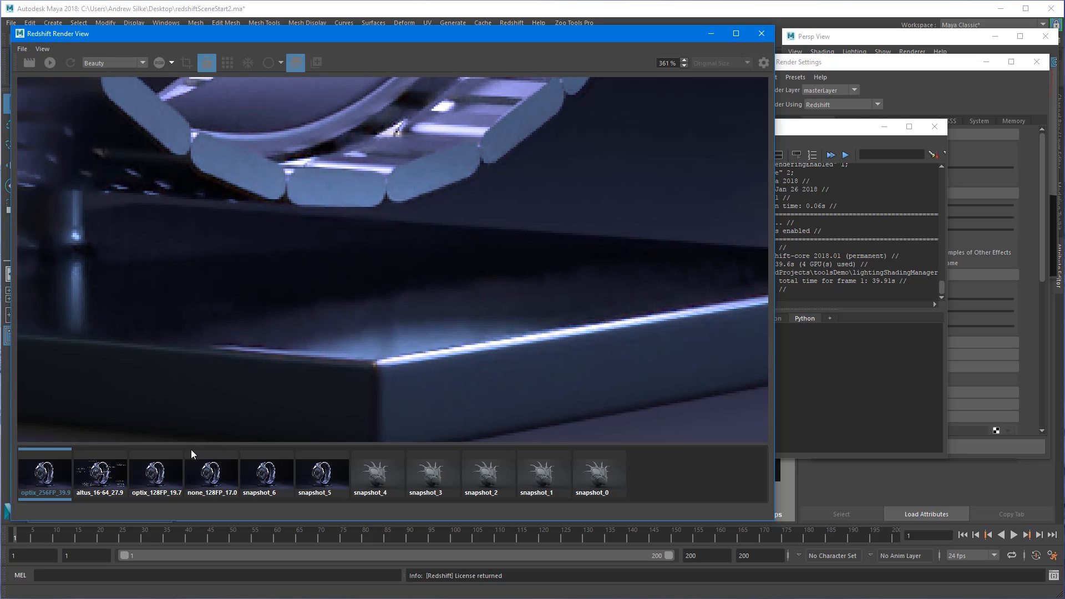
{"action": "left_click", "coordinate": [94, 476]}
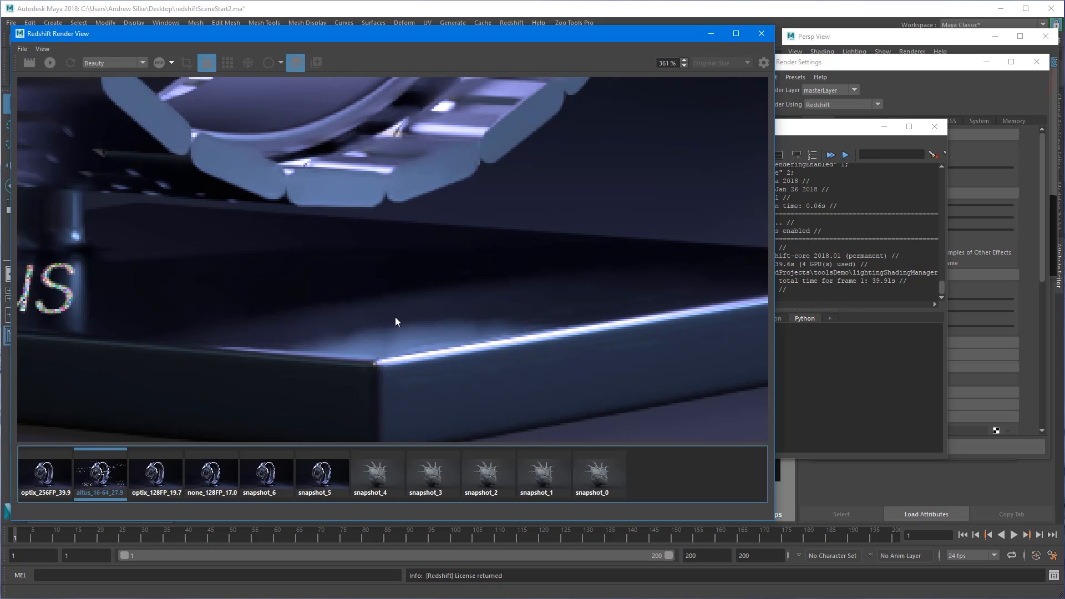
{"action": "left_click", "coordinate": [54, 480]}
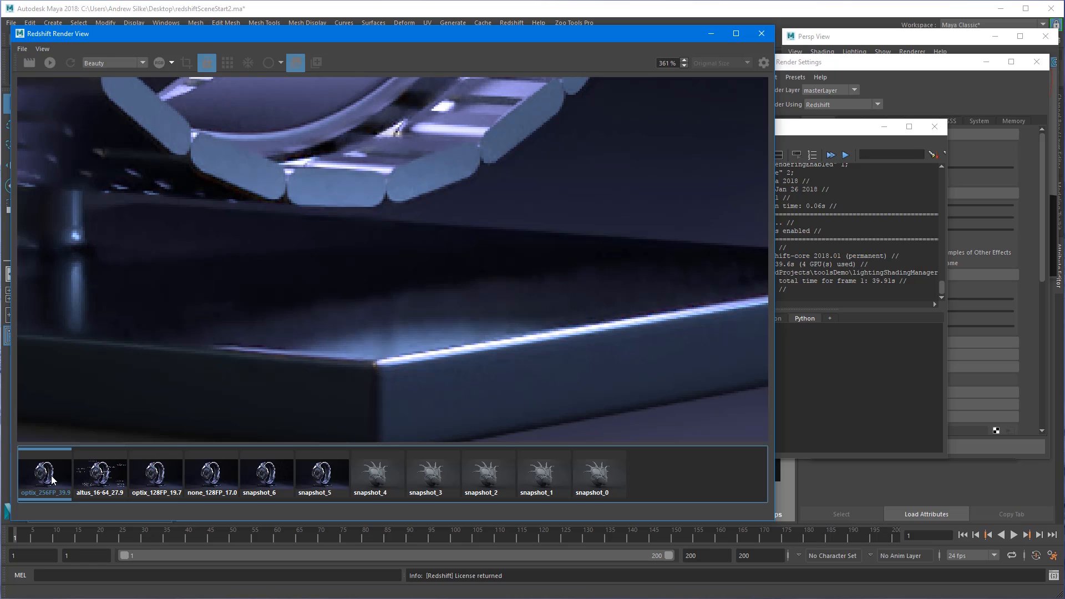
{"action": "left_click", "coordinate": [88, 481]}
{"action": "left_click", "coordinate": [65, 478]}
Step: Compare the 256-pass OptiX and Altus snapshots on the inner bracelet links, following the Altus bracelet up to its upper edge
{"action": "middle_click_drag", "start_coordinate": [416, 200], "coordinate": [515, 249]}
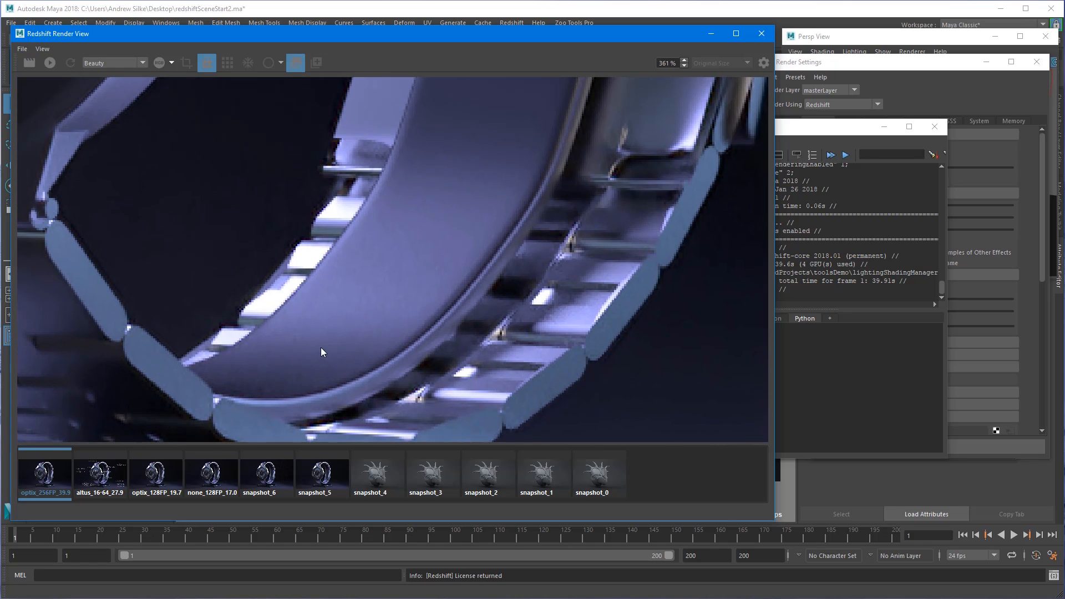
{"action": "left_click", "coordinate": [108, 478]}
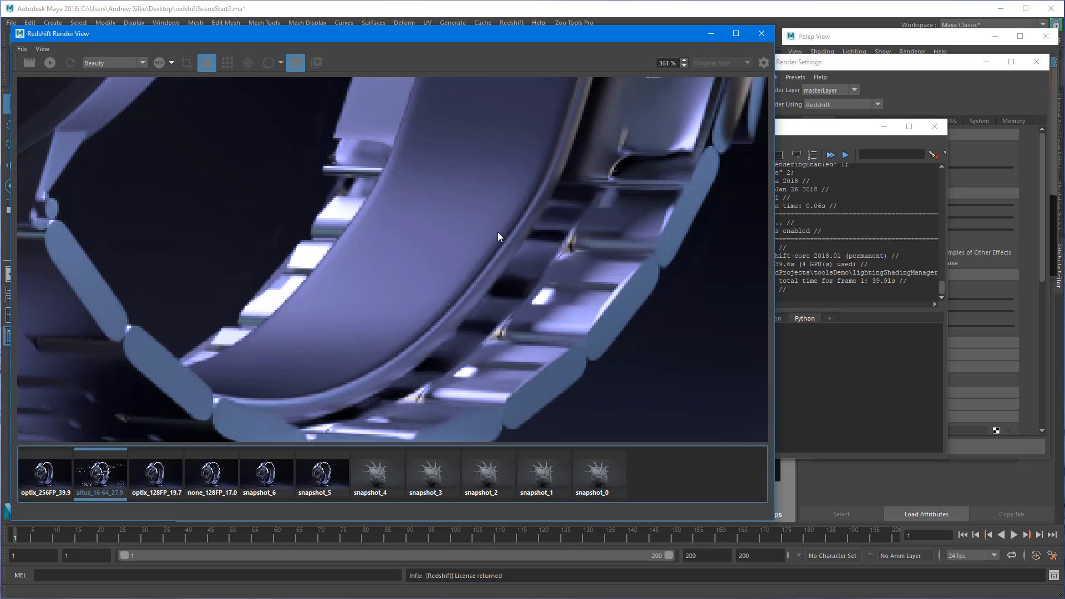
{"action": "middle_click_drag", "start_coordinate": [475, 282], "coordinate": [333, 427]}
{"action": "middle_click_drag", "start_coordinate": [488, 111], "coordinate": [465, 374]}
{"action": "middle_click_drag", "start_coordinate": [460, 105], "coordinate": [441, 308]}
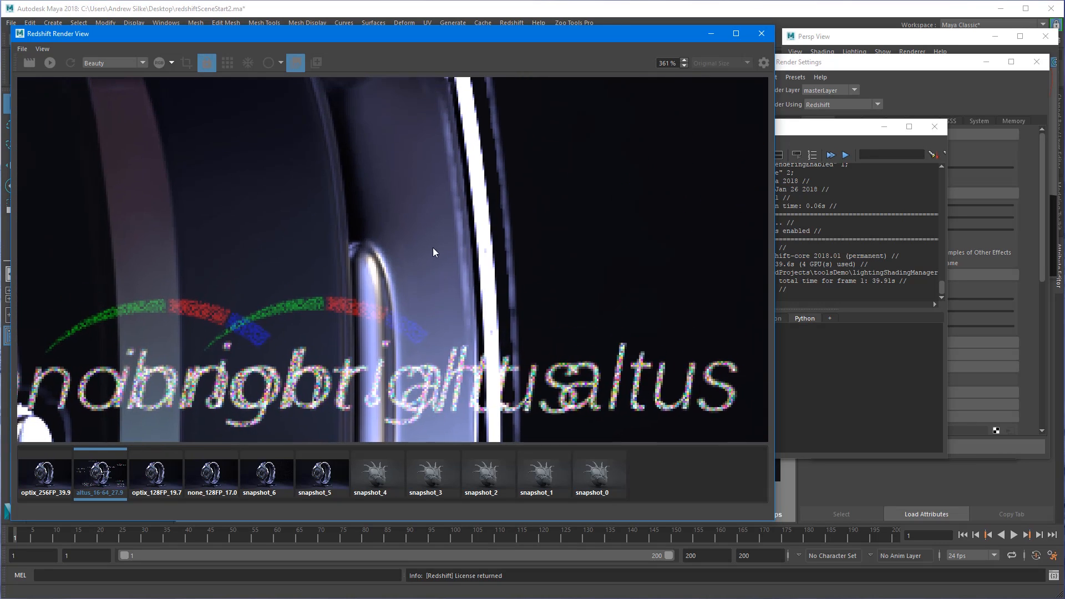
{"action": "middle_click_drag", "start_coordinate": [392, 184], "coordinate": [403, 328]}
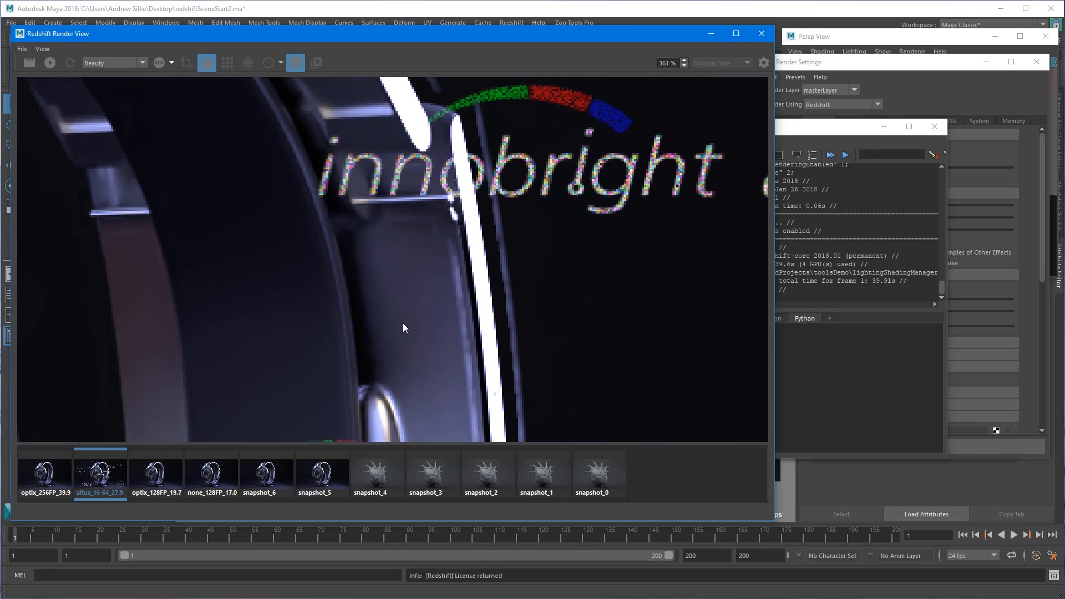
Step: Alternate between the 256-pass OptiX and Altus snapshots to compare noise and detail on the upper bracelet's bright edge
{"action": "left_click", "coordinate": [48, 479]}
{"action": "middle_click_drag", "start_coordinate": [427, 214], "coordinate": [443, 170]}
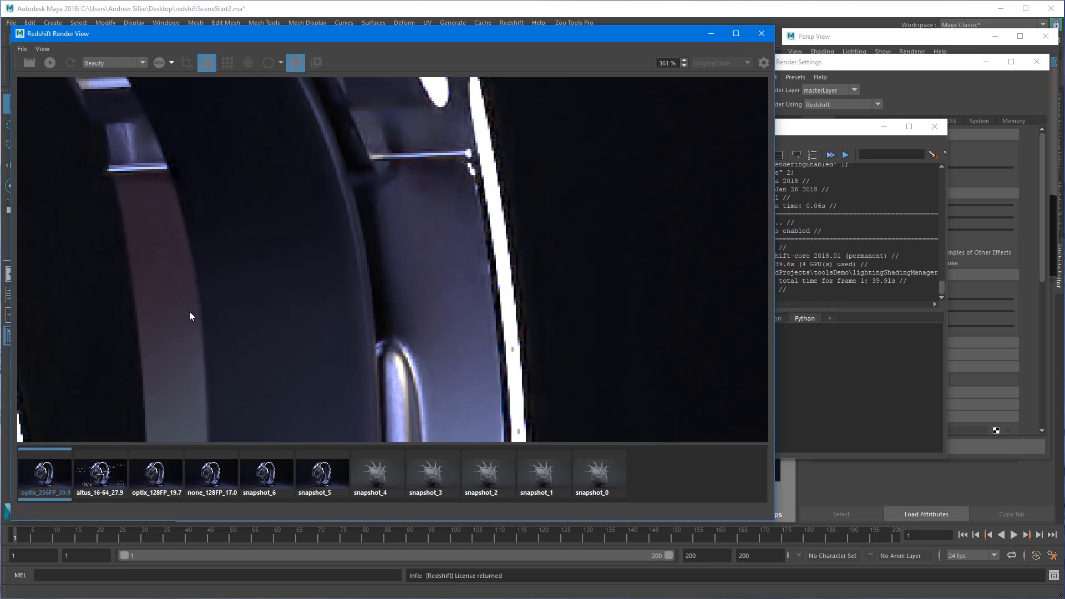
{"action": "left_click", "coordinate": [102, 482]}
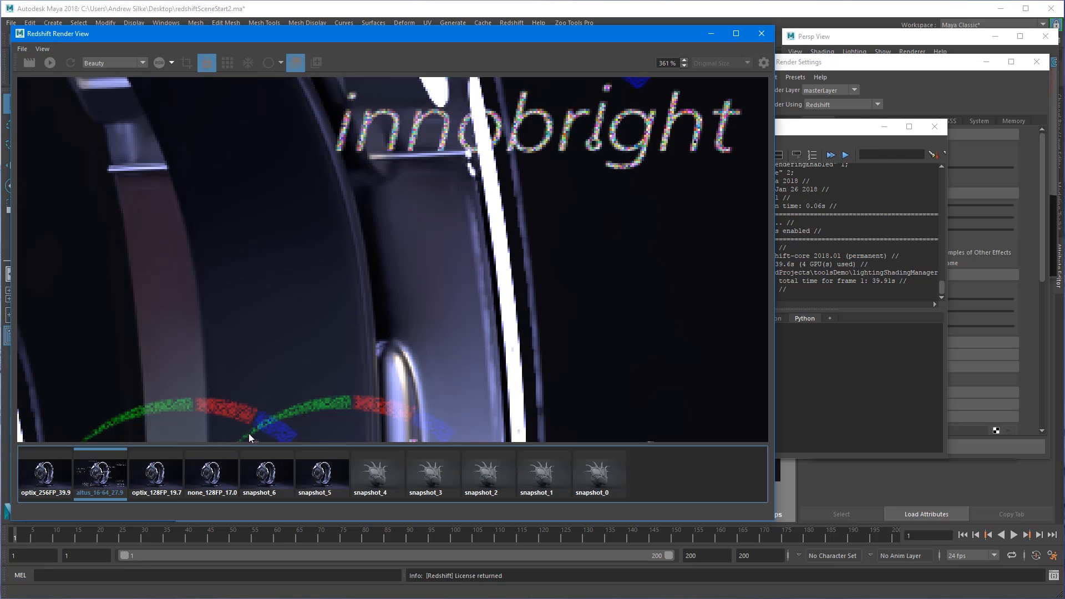
{"action": "left_click", "coordinate": [52, 480]}
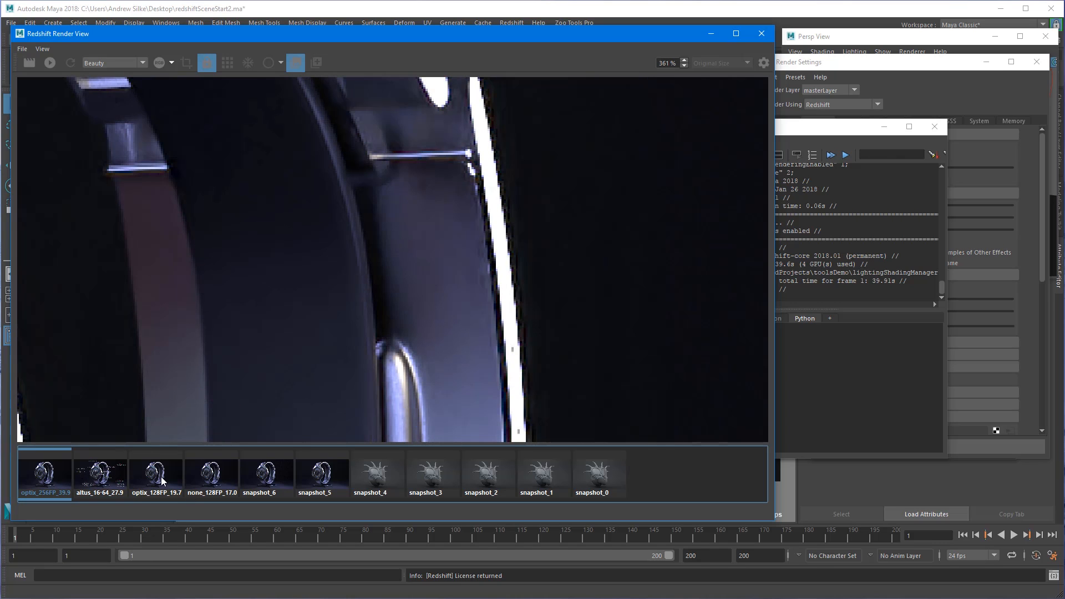
{"action": "left_click", "coordinate": [105, 482]}
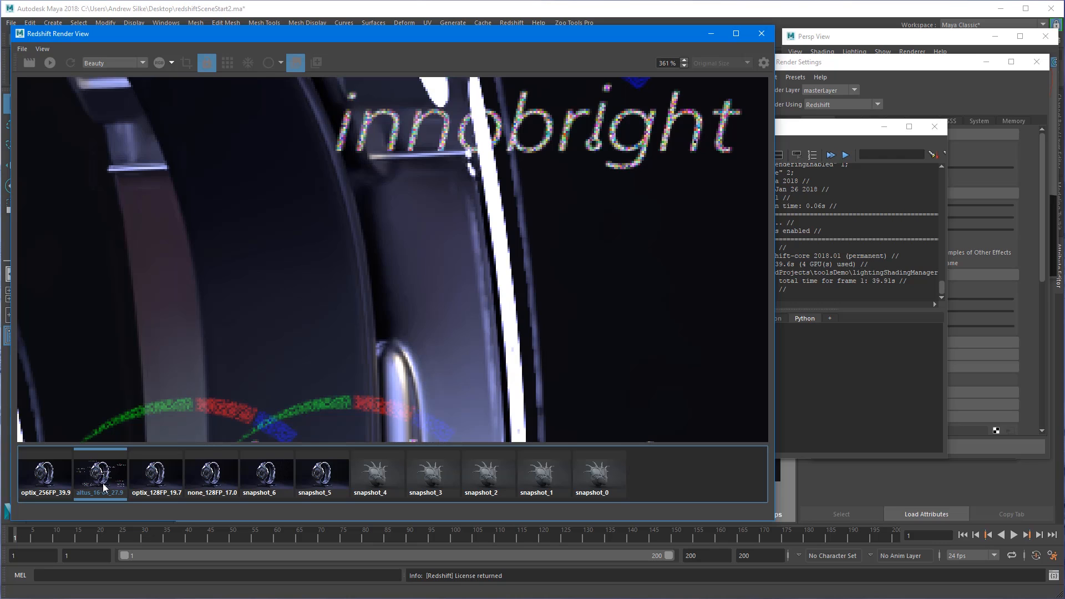
{"action": "left_click", "coordinate": [55, 483]}
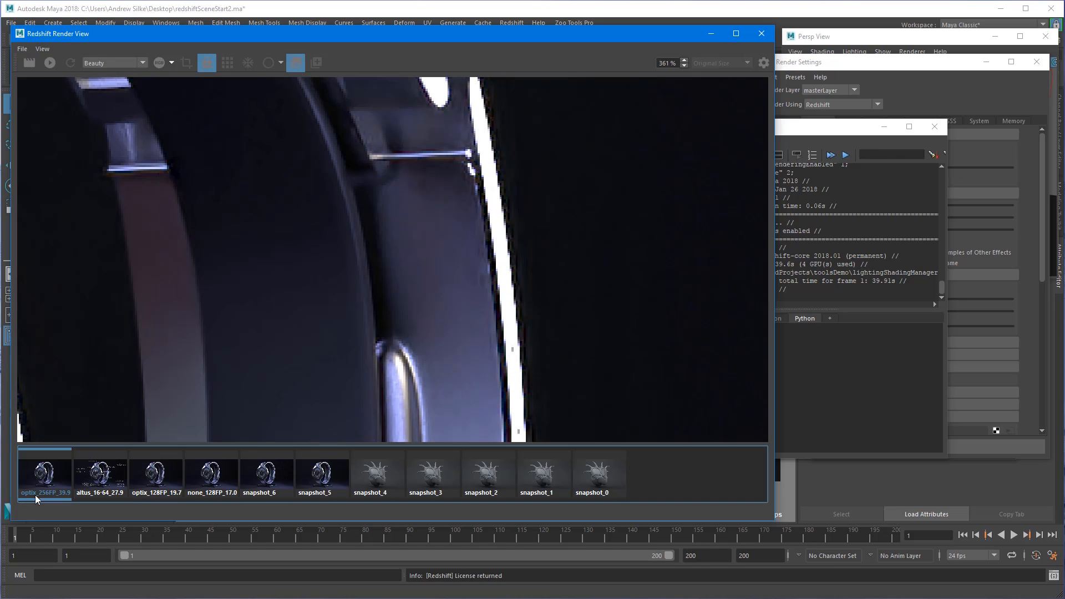
{"action": "left_click", "coordinate": [103, 482]}
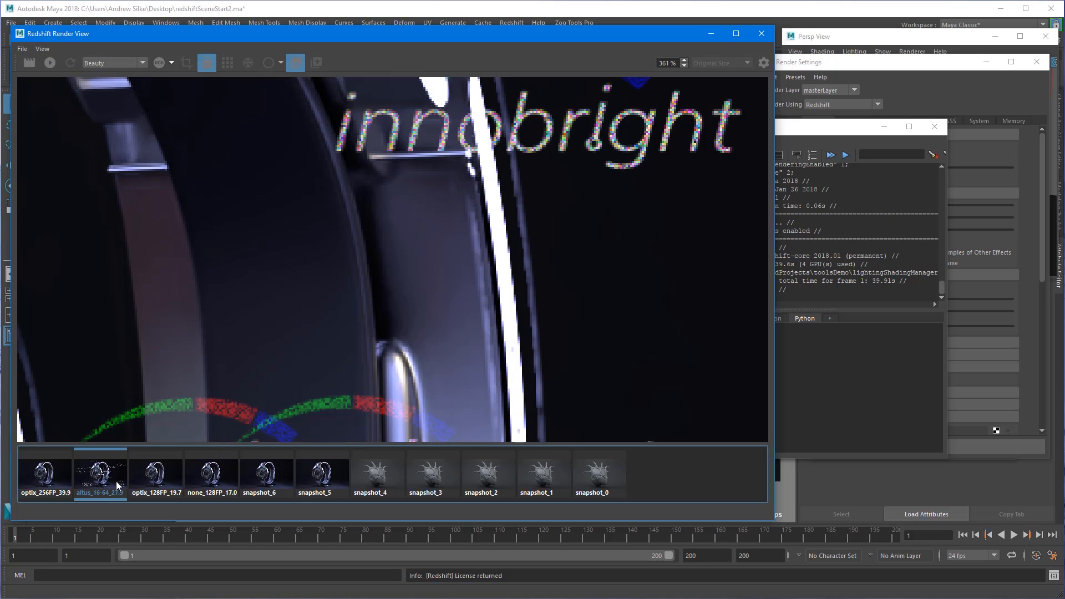
{"action": "left_click", "coordinate": [44, 487]}
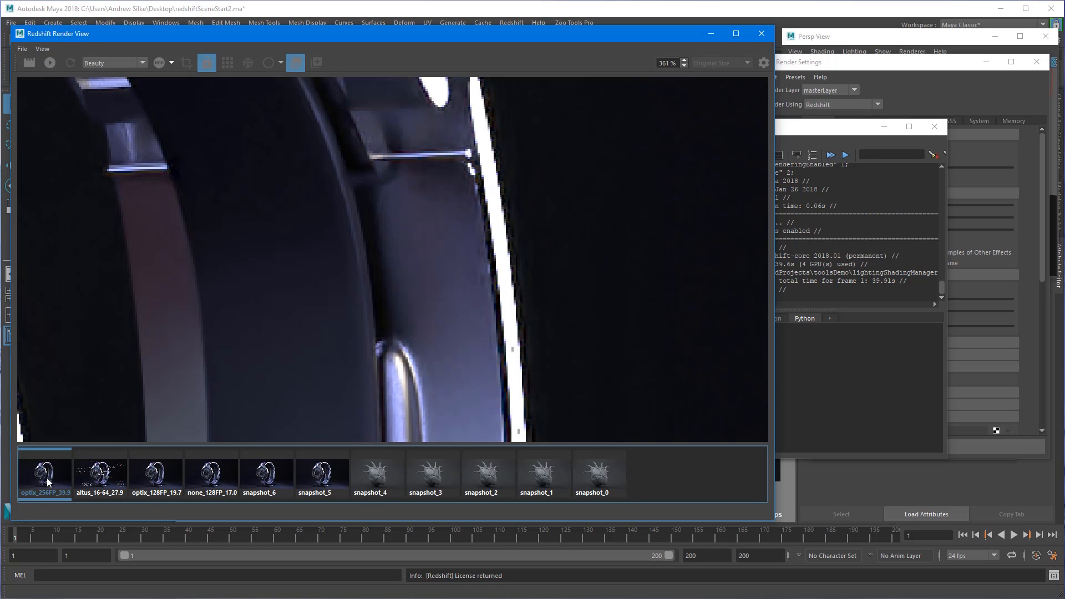
{"action": "left_click", "coordinate": [110, 486]}
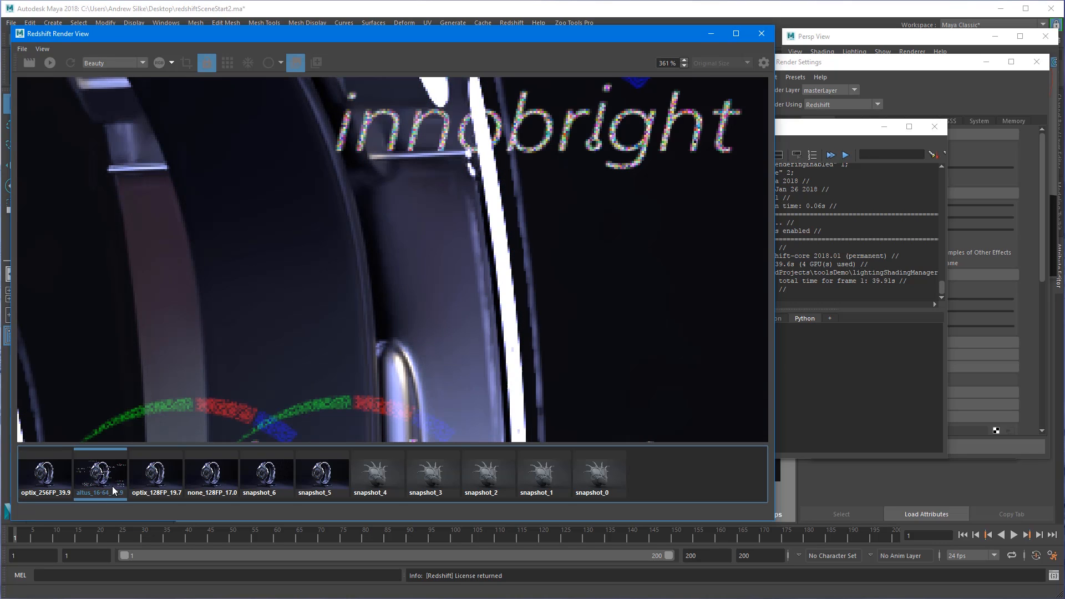
Step: Compare the 256-pass OptiX snapshot with the Altus one along the bracelet's edge and lower links, finishing on the whole Altus watch
{"action": "left_click", "coordinate": [42, 488]}
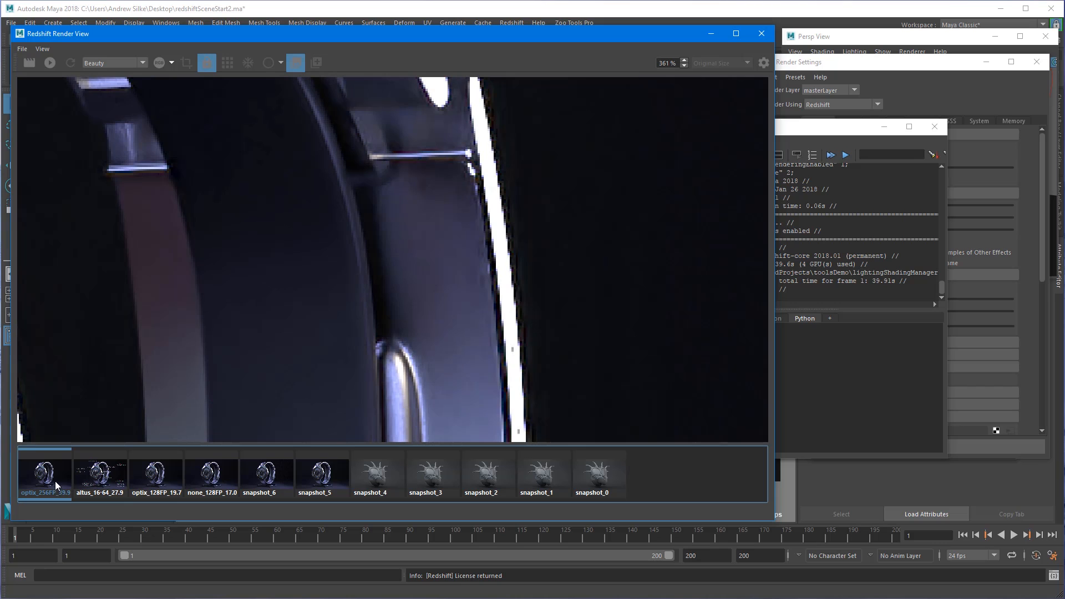
{"action": "scroll", "coordinate": [415, 288], "scroll_direction": "down", "scroll_amount": 4}
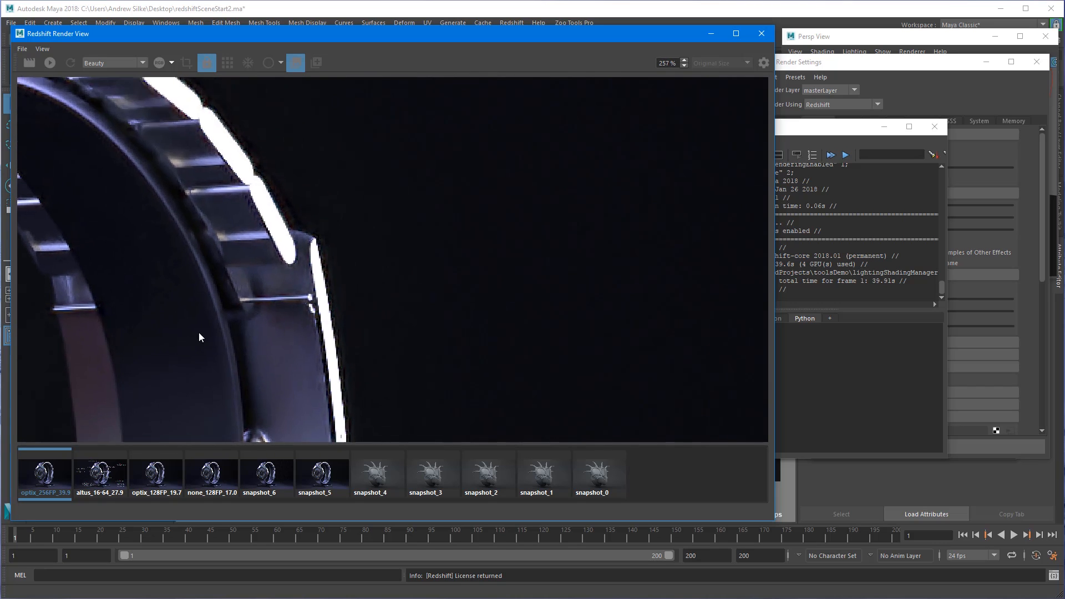
{"action": "middle_click_drag", "start_coordinate": [263, 439], "coordinate": [421, 188]}
{"action": "left_click", "coordinate": [83, 484]}
{"action": "middle_click_drag", "start_coordinate": [407, 301], "coordinate": [437, 110]}
{"action": "middle_click_drag", "start_coordinate": [434, 281], "coordinate": [420, 262]}
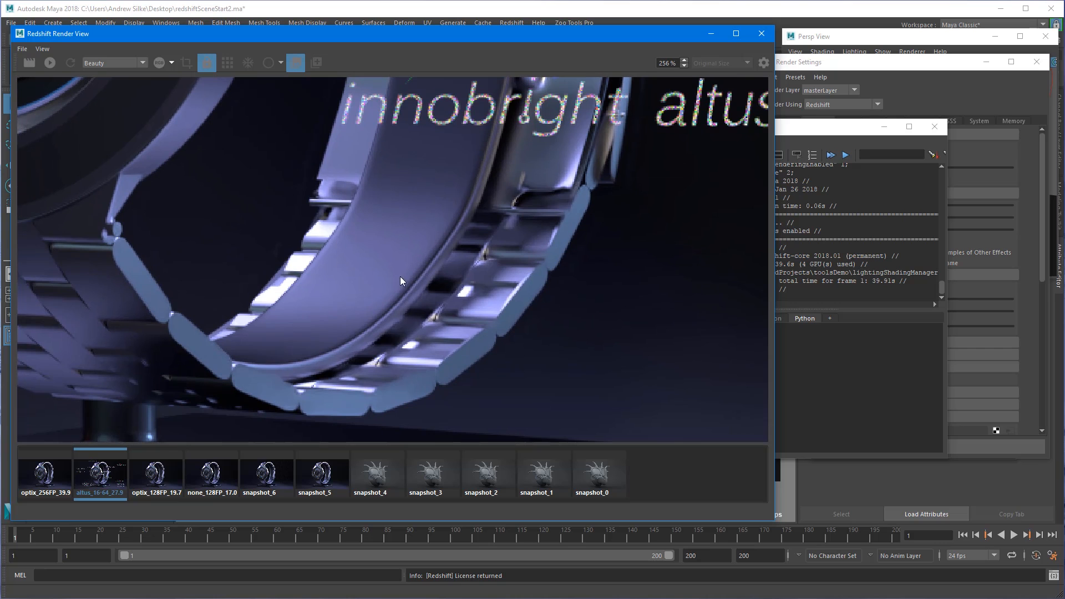
{"action": "scroll", "coordinate": [422, 157], "scroll_direction": "down", "scroll_amount": 8}
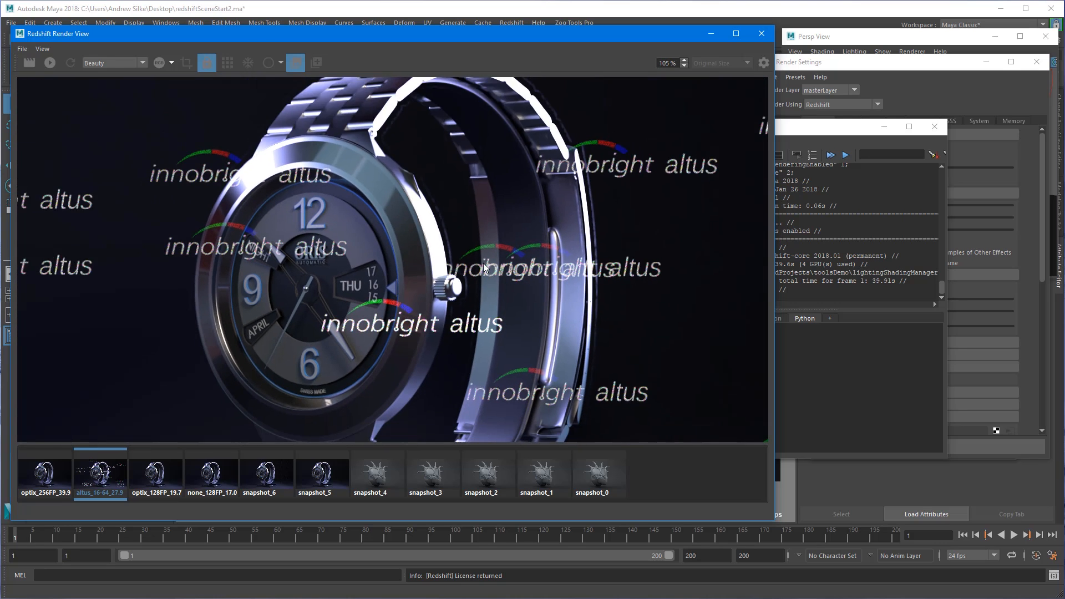
{"action": "middle_click_drag", "start_coordinate": [609, 310], "coordinate": [573, 238]}
{"action": "right_click_drag", "start_coordinate": [573, 238], "coordinate": [552, 238], "text": "alt"}
{"action": "middle_click_drag", "start_coordinate": [411, 398], "coordinate": [405, 292]}
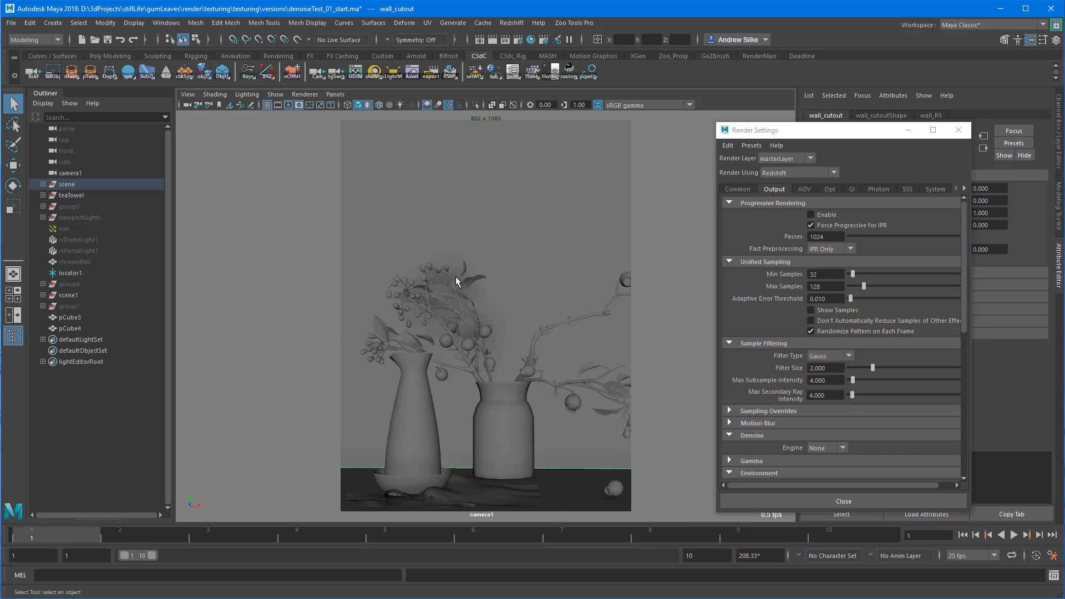
Step: Pick a leaf and the tall glass jug in the still-life scene to inspect its objects
{"action": "left_click", "coordinate": [466, 288]}
{"action": "left_click", "coordinate": [468, 285]}
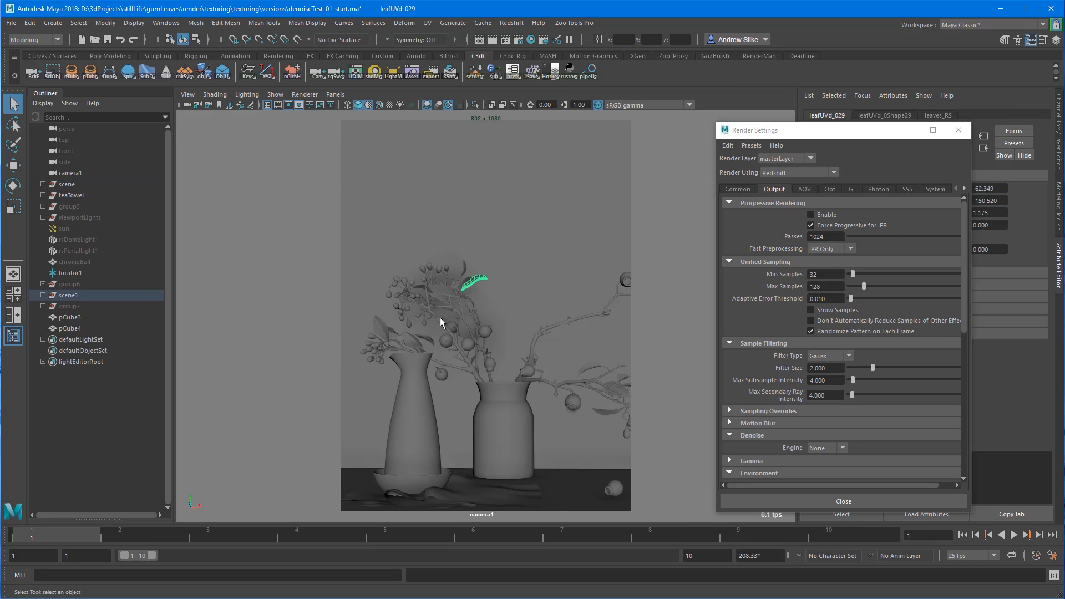
{"action": "left_click", "coordinate": [414, 388]}
Step: Place the Redshift Render View over the viewport, hide its snapshot strip and start an interactive render of the still life
{"action": "left_click_drag", "start_coordinate": [0, 217], "coordinate": [373, 55]}
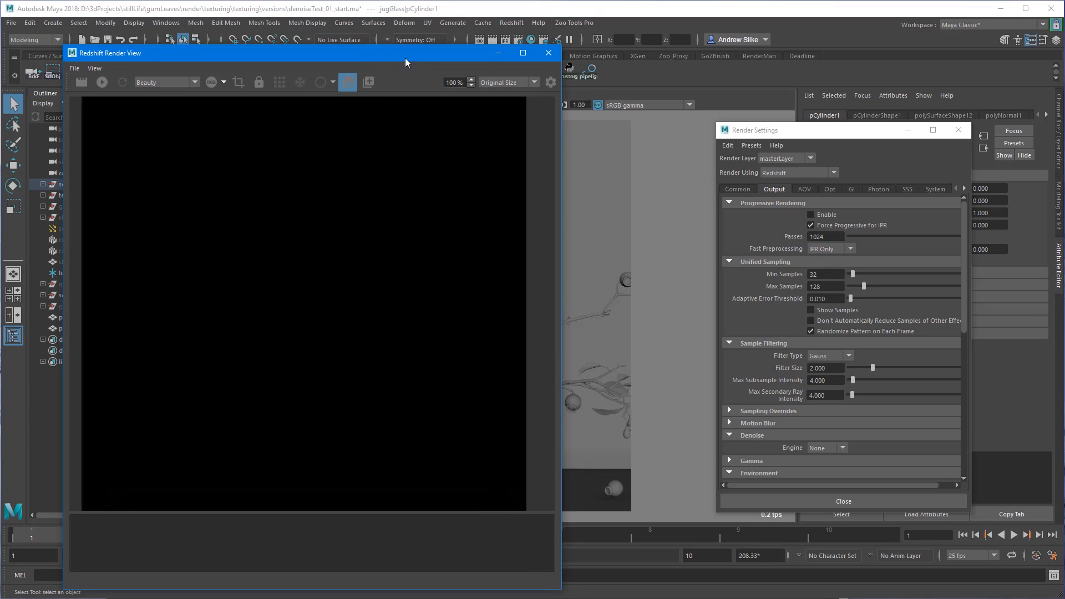
{"action": "left_click", "coordinate": [348, 82]}
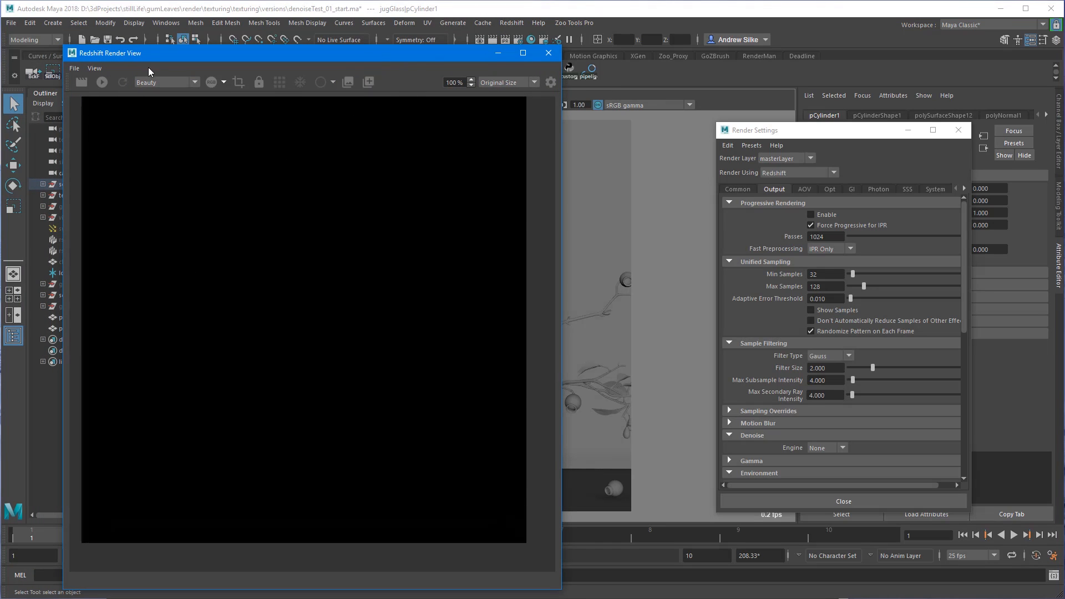
{"action": "left_click_drag", "start_coordinate": [158, 48], "coordinate": [158, 64]}
{"action": "left_click_drag", "start_coordinate": [160, 69], "coordinate": [156, 48]}
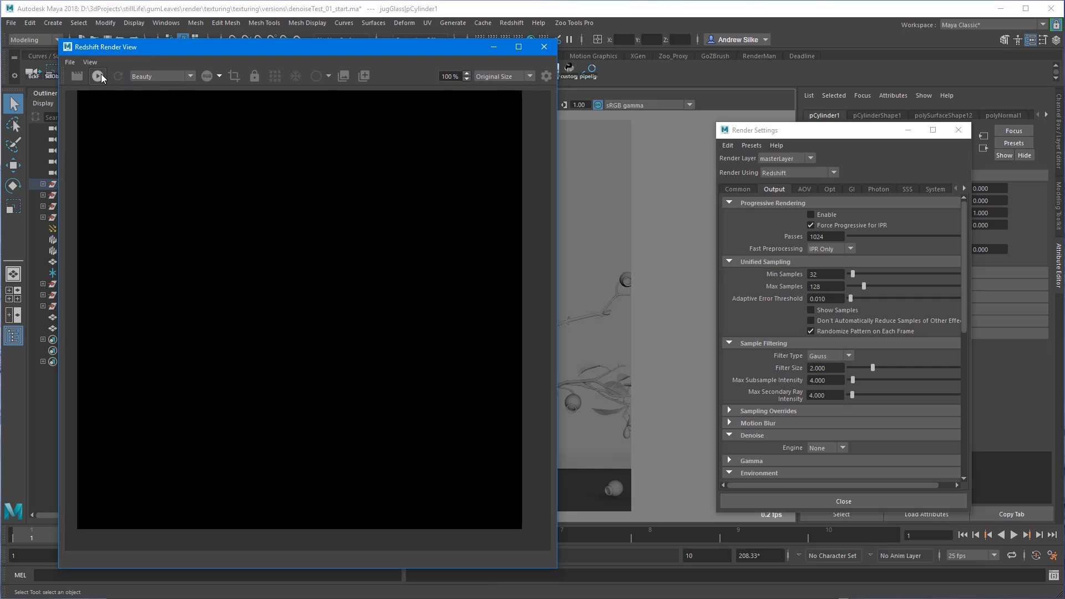
{"action": "left_click", "coordinate": [101, 79]}
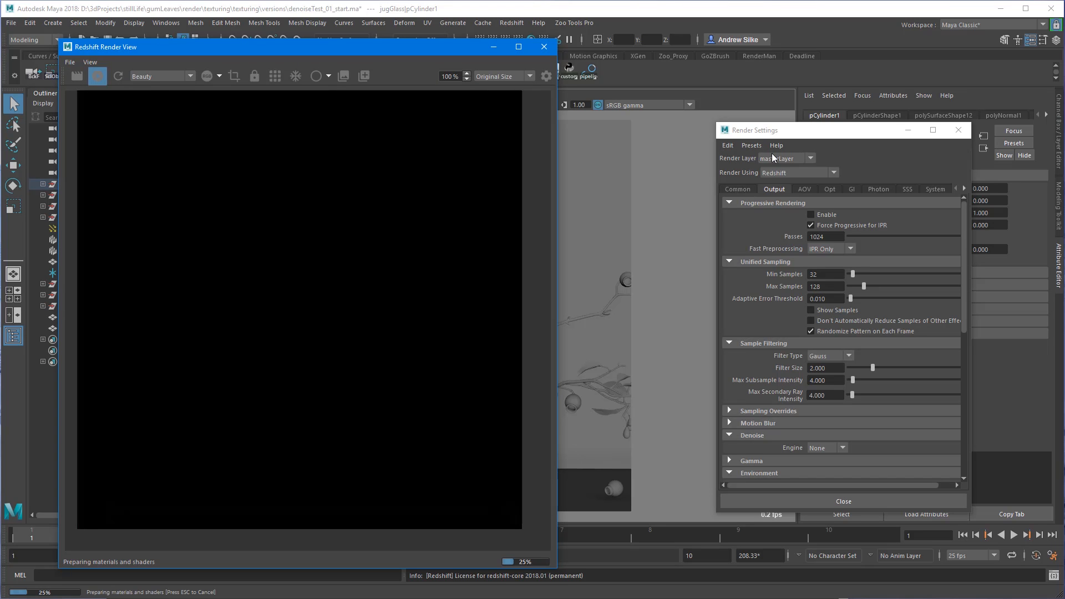
Step: Check the primary and secondary GI engines and the number of GI bounces in the render settings
{"action": "left_click", "coordinate": [852, 189]}
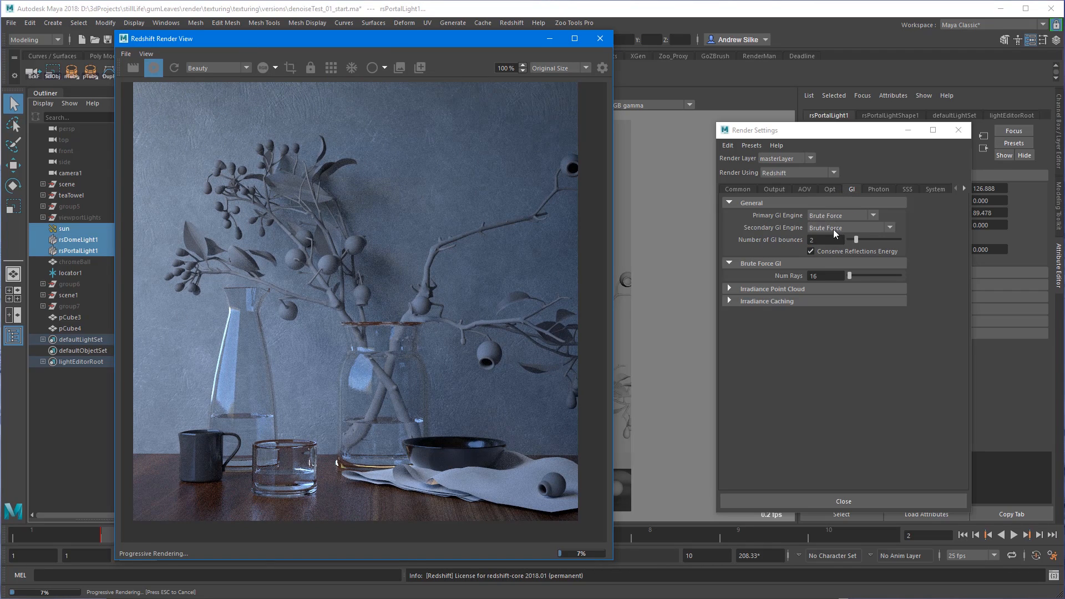
{"action": "double_click", "coordinate": [821, 240]}
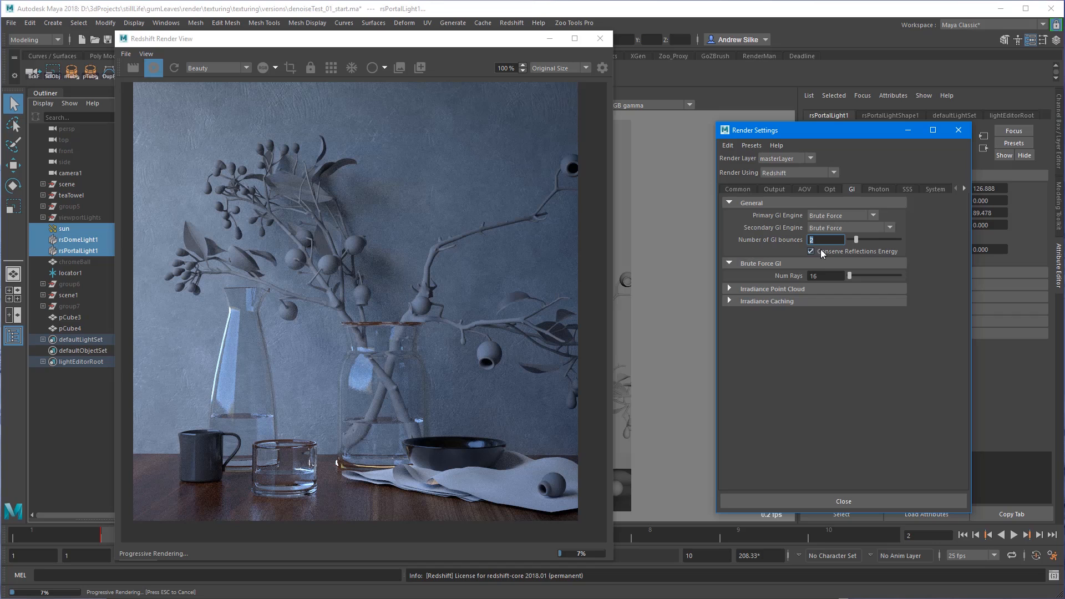
{"action": "left_click", "coordinate": [774, 190]}
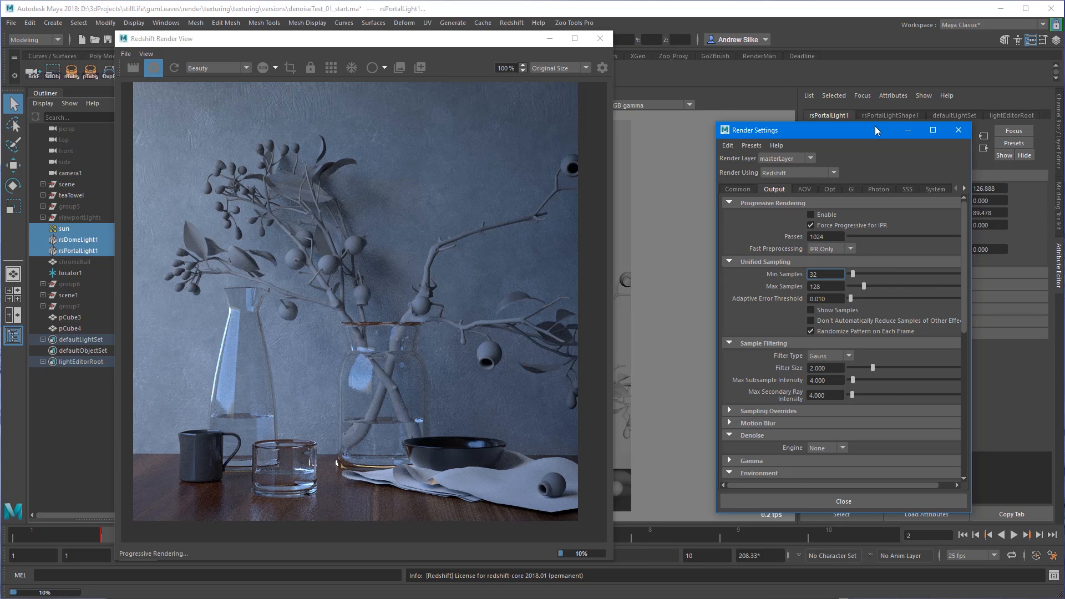
Step: Set the progressive passes to 256, enable progressive rendering and render the still-life frame
{"action": "left_click_drag", "start_coordinate": [827, 237], "coordinate": [805, 238]}
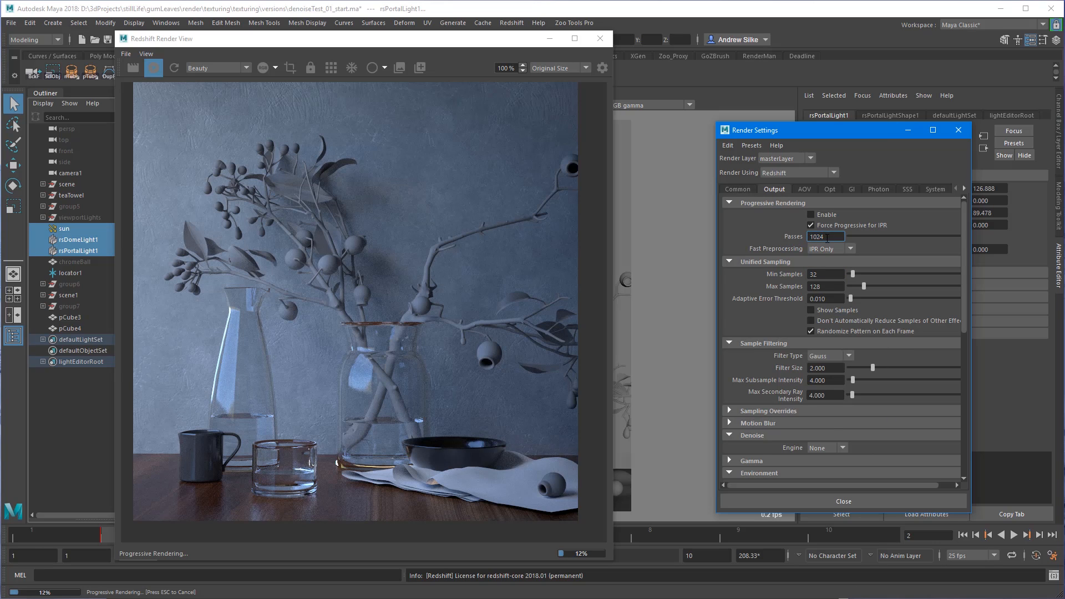
{"action": "type", "text": "156"}
{"action": "key", "text": "Return"}
{"action": "left_click", "coordinate": [812, 214]}
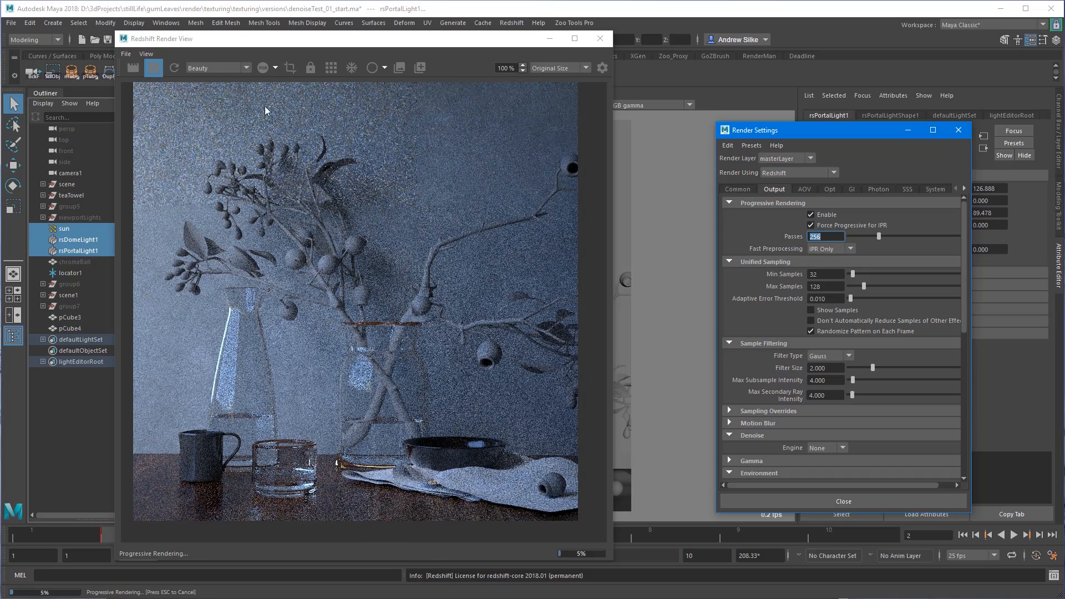
{"action": "left_click", "coordinate": [133, 68]}
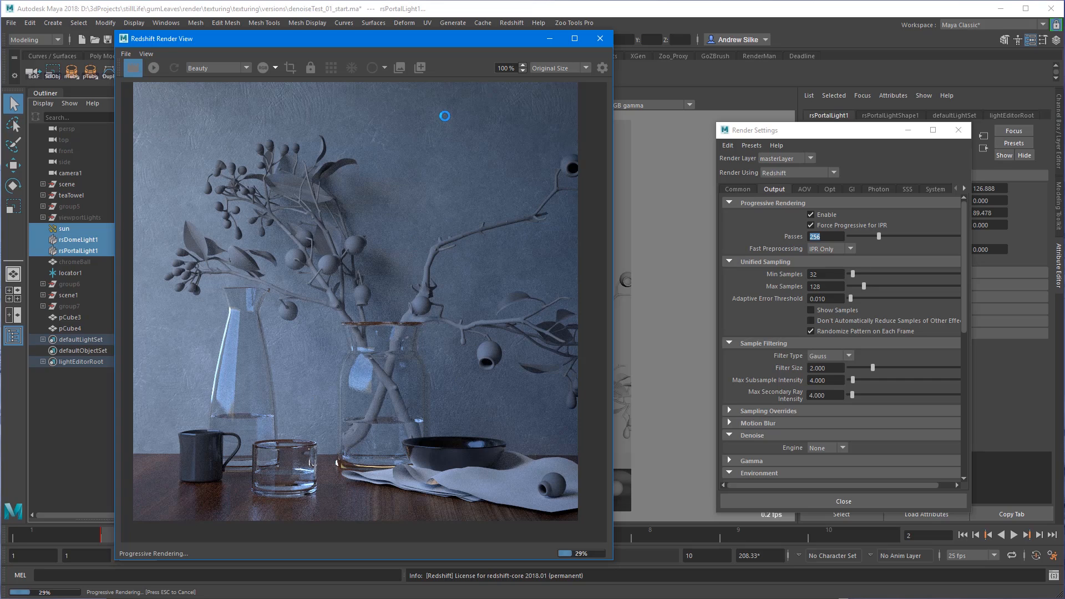
{"action": "mouse_move", "coordinate": [385, 40]}
{"action": "left_mouse_down"}
{"action": "mouse_move", "coordinate": [397, 38]}
{"action": "mouse_move", "coordinate": [384, 35]}
{"action": "left_mouse_up"}
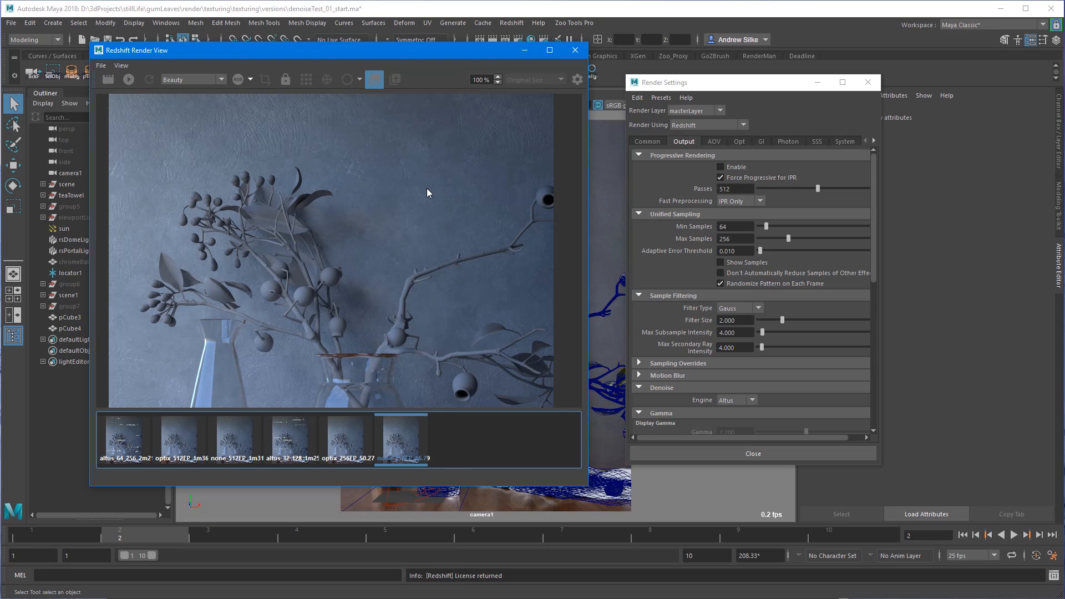
Step: Examine the glassware in the none_256FP_46.79 snapshot and check the GI engines and bounce count used for the scene
{"action": "middle_click_drag", "start_coordinate": [358, 281], "coordinate": [354, 209]}
{"action": "middle_click_drag", "start_coordinate": [368, 367], "coordinate": [397, 266]}
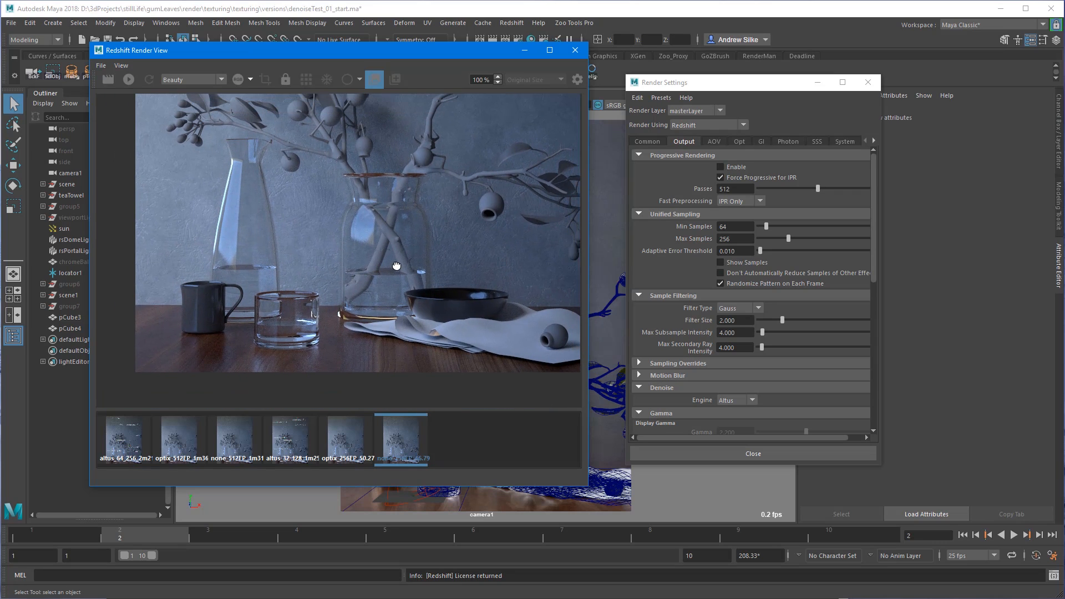
{"action": "left_click", "coordinate": [760, 142]}
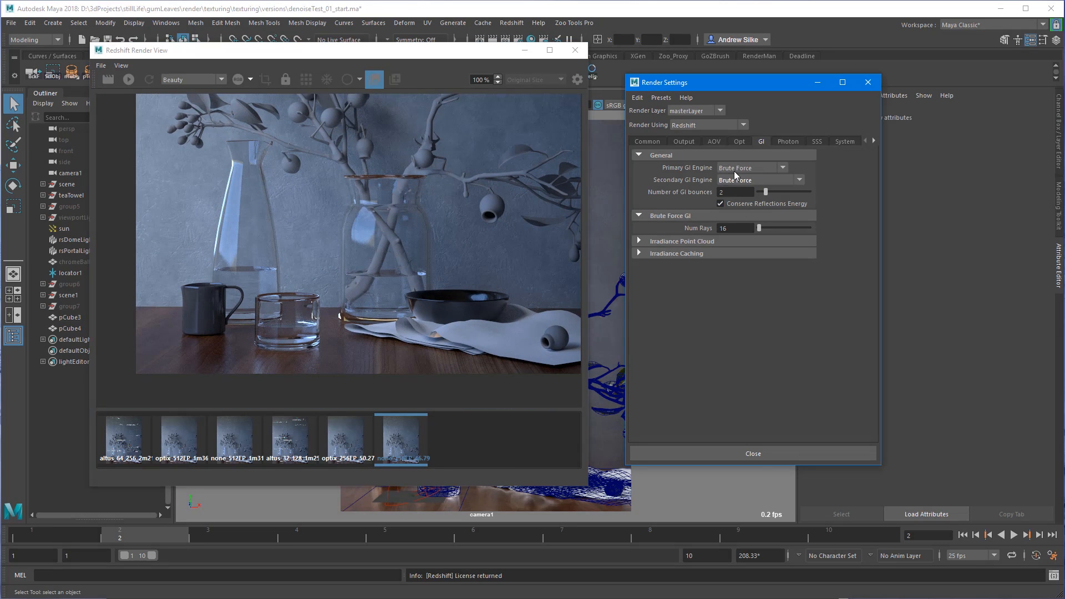
{"action": "double_click", "coordinate": [734, 194]}
{"action": "left_click", "coordinate": [687, 141]}
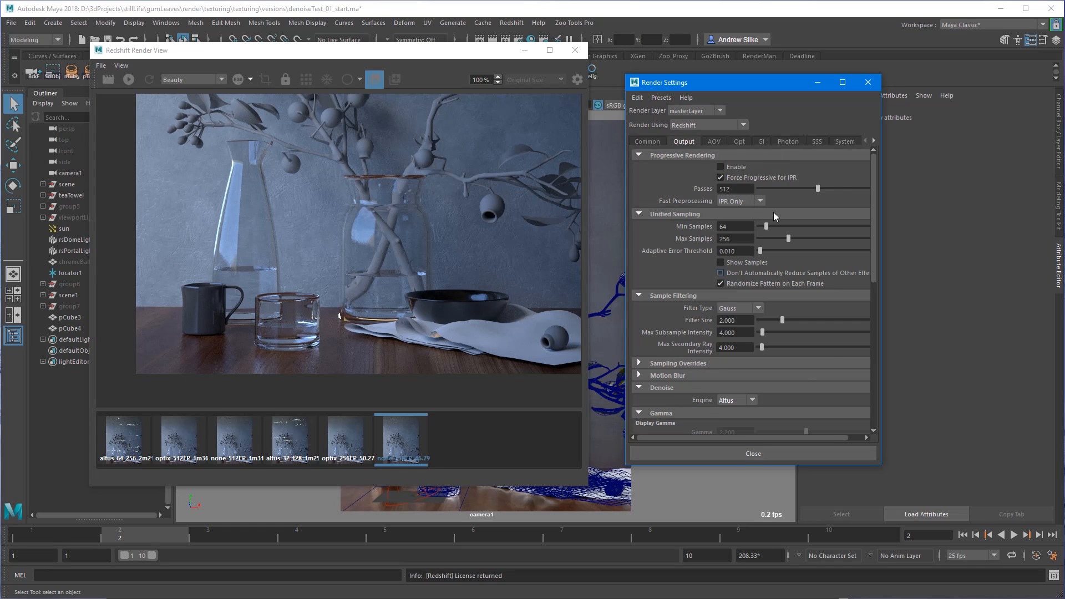
Step: View the current Altus render and the altus_32-128 snapshot, and check the minimum and maximum unified samples
{"action": "left_click", "coordinate": [440, 454]}
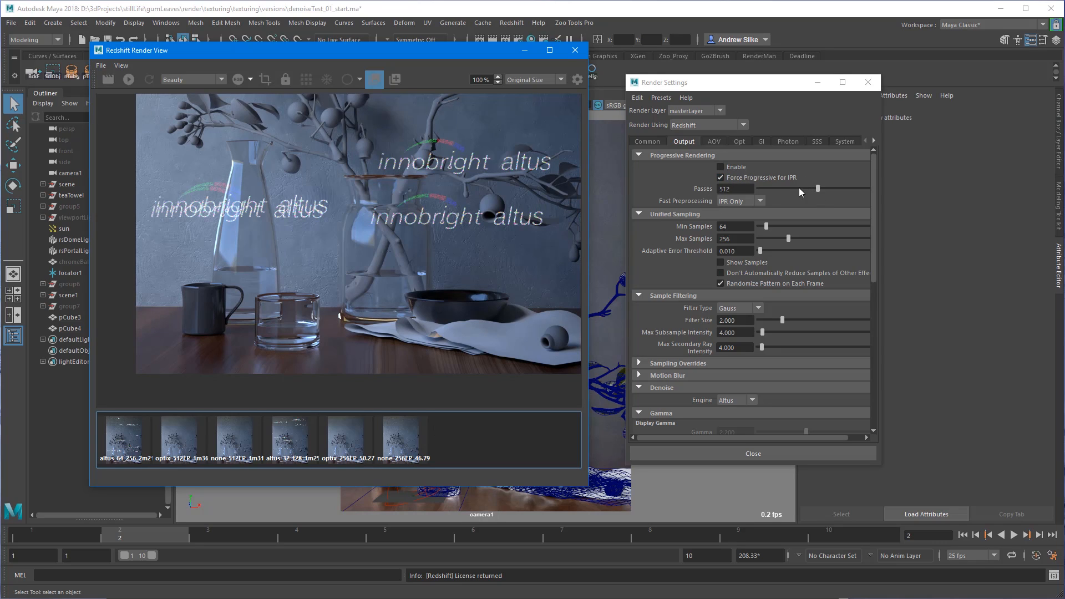
{"action": "left_click", "coordinate": [308, 446]}
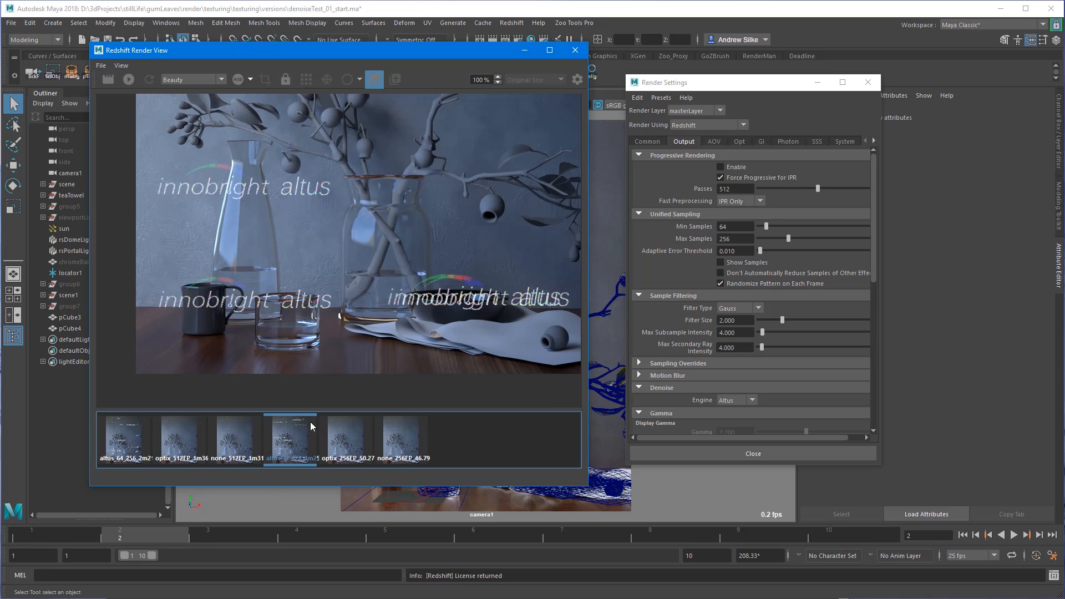
{"action": "left_click", "coordinate": [740, 228]}
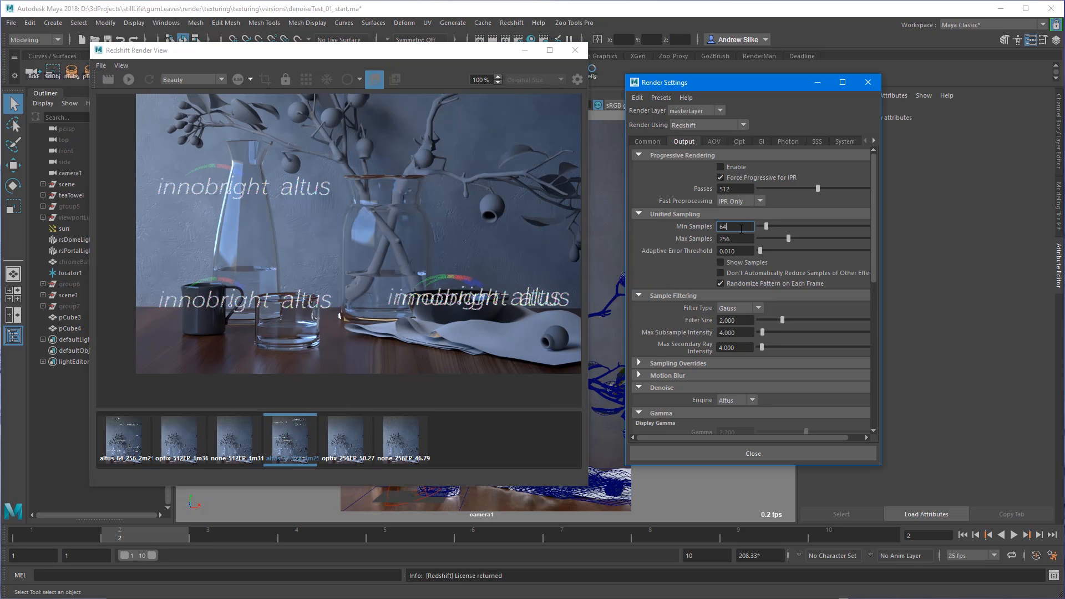
{"action": "left_click", "coordinate": [732, 239]}
Step: Show the none_256FP_46.79 snapshot, make the render view taller to fit more of the still life and check the snapshot's label
{"action": "left_click", "coordinate": [418, 443]}
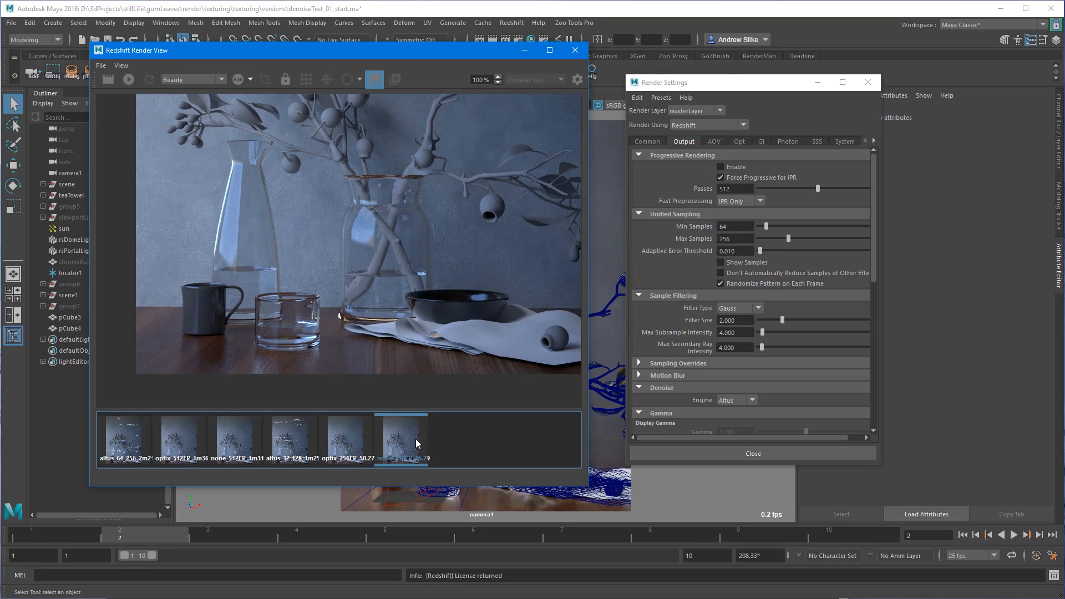
{"action": "left_click_drag", "start_coordinate": [554, 487], "coordinate": [538, 586]}
{"action": "middle_click_drag", "start_coordinate": [431, 249], "coordinate": [381, 288]}
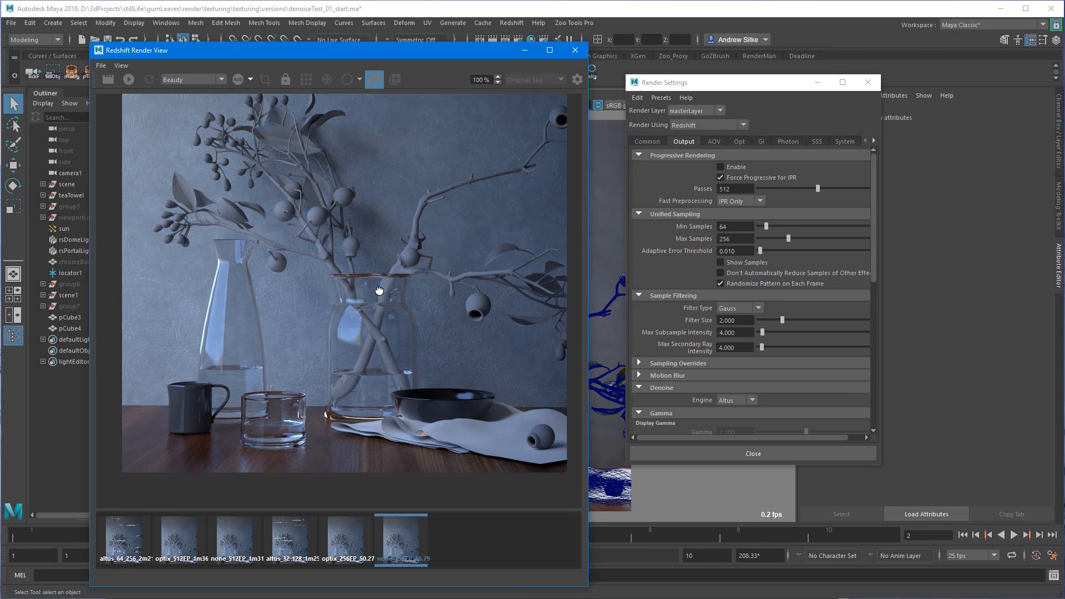
{"action": "double_click", "coordinate": [410, 561]}
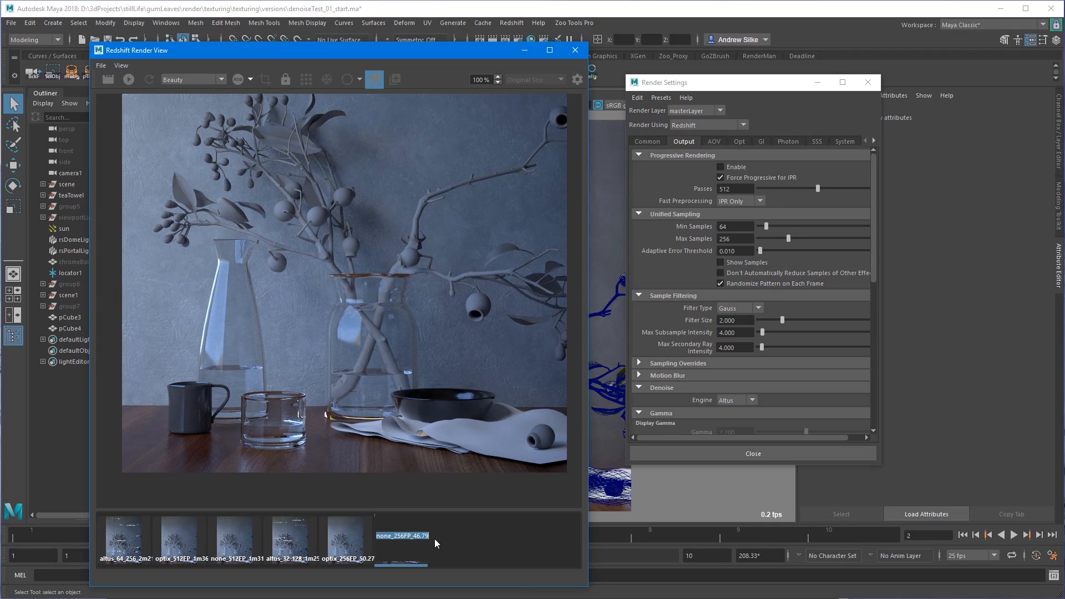
{"action": "left_click", "coordinate": [474, 538]}
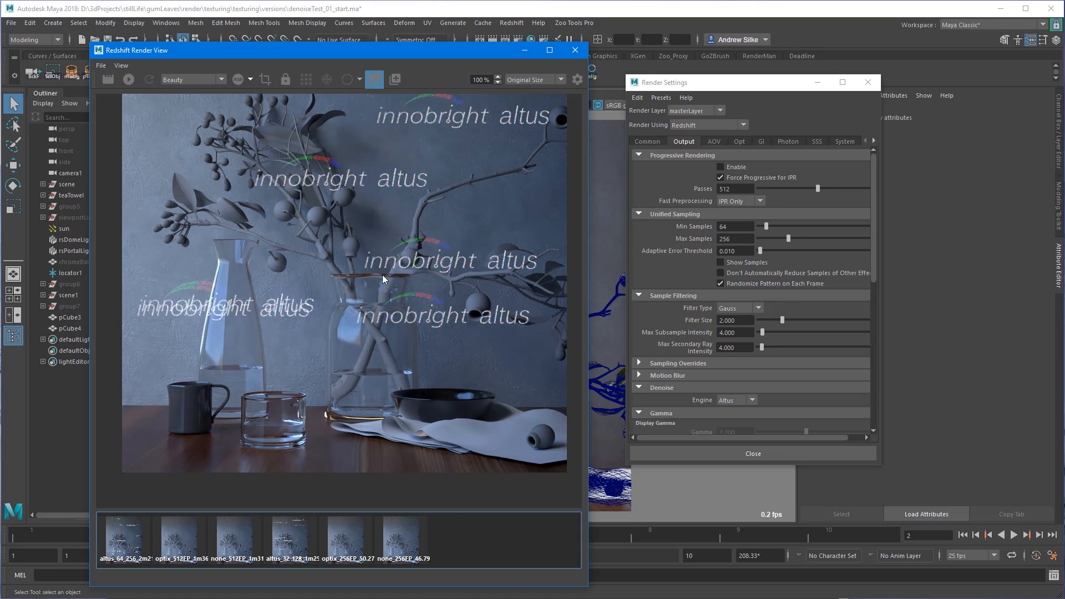
{"action": "left_click", "coordinate": [387, 524]}
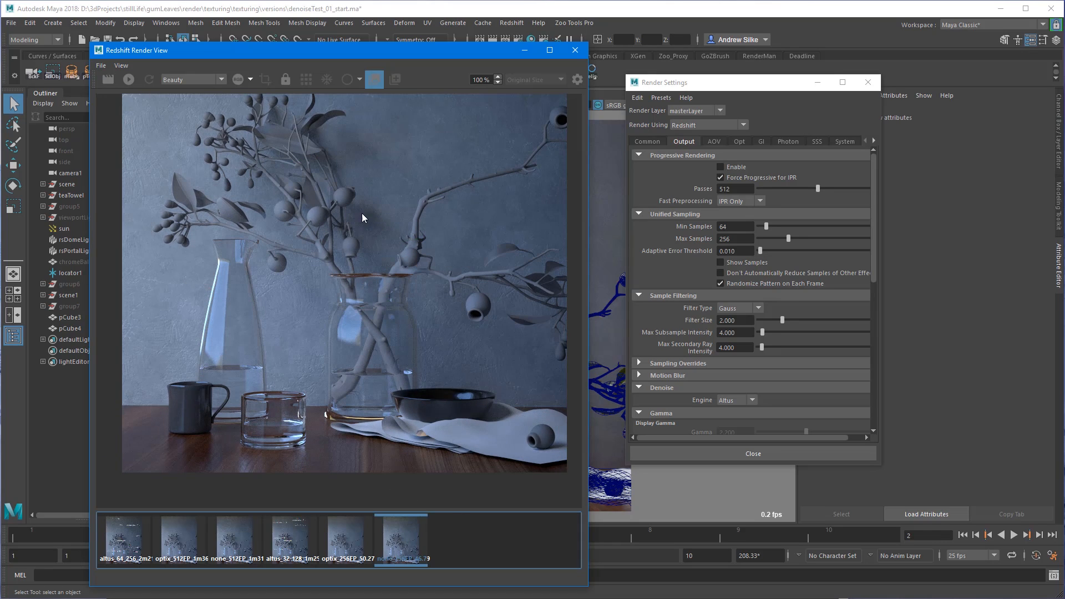
Step: Inspect the noise on the mug, water glass and wooden table up close in the undenoised 256-pass snapshot
{"action": "scroll", "coordinate": [369, 214], "scroll_direction": "up", "scroll_amount": 5}
{"action": "middle_click_drag", "start_coordinate": [368, 263], "coordinate": [348, 191], "text": "alt"}
{"action": "right_click_drag", "start_coordinate": [466, 376], "coordinate": [434, 404], "text": "alt"}
{"action": "middle_click_drag", "start_coordinate": [434, 405], "coordinate": [495, 293], "text": "alt"}
{"action": "right_click_drag", "start_coordinate": [750, 292], "coordinate": [798, 292], "text": "alt"}
{"action": "middle_click_drag", "start_coordinate": [261, 328], "coordinate": [368, 281], "text": "alt"}
{"action": "right_click_drag", "start_coordinate": [369, 281], "coordinate": [678, 318], "text": "alt"}
{"action": "middle_click_drag", "start_coordinate": [463, 339], "coordinate": [449, 280], "text": "alt"}
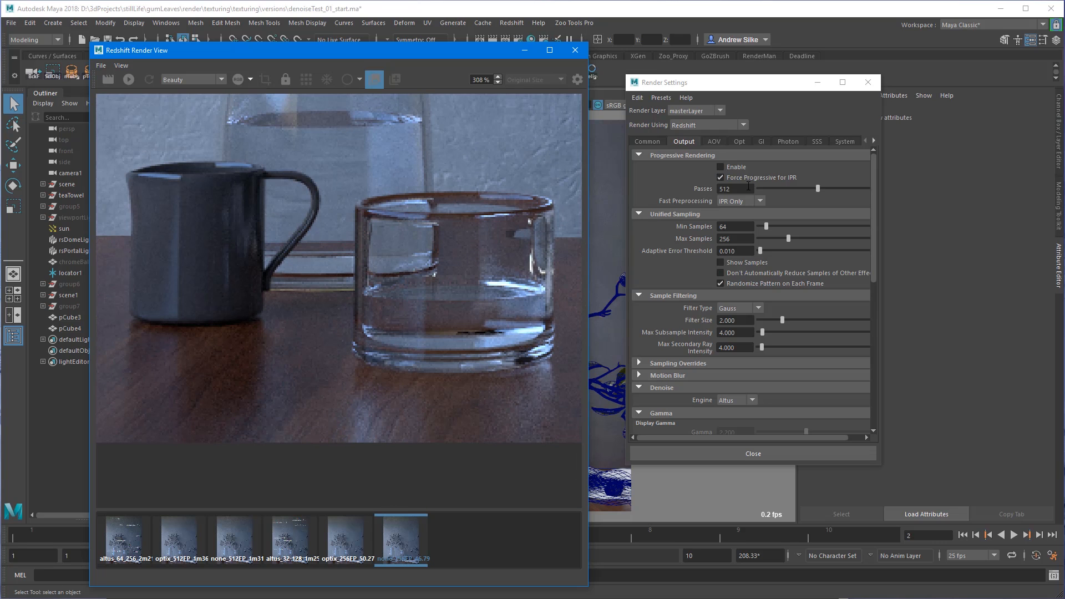
Step: Set the progressive passes to 256, enable progressive rendering and set the denoise engine to None
{"action": "double_click", "coordinate": [733, 188]}
{"action": "type", "text": "256"}
{"action": "key", "text": "Return"}
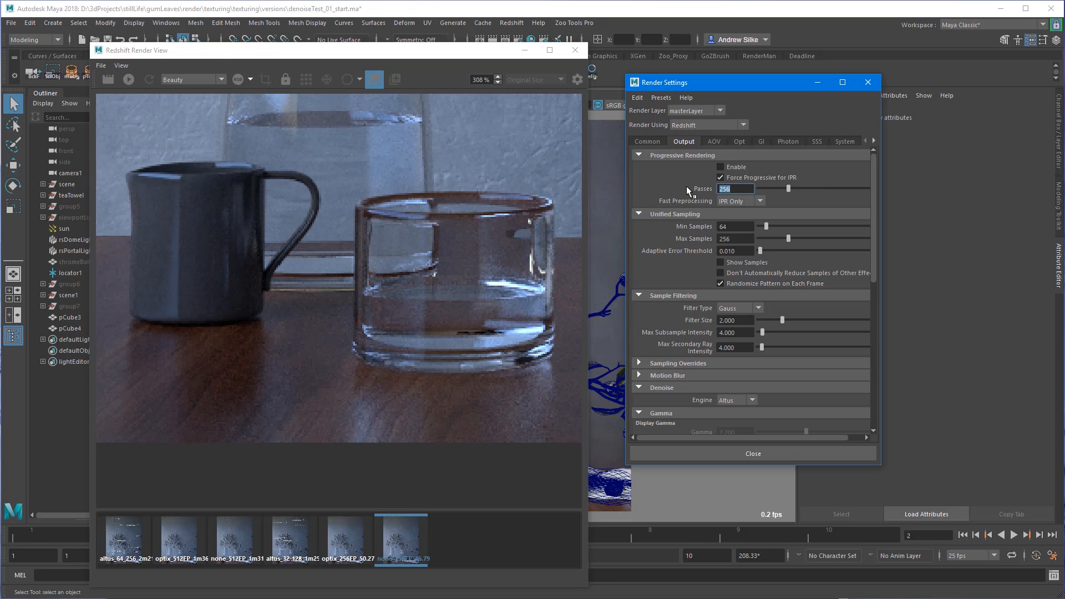
{"action": "left_click", "coordinate": [720, 167]}
{"action": "middle_click_drag", "start_coordinate": [350, 218], "coordinate": [367, 364]}
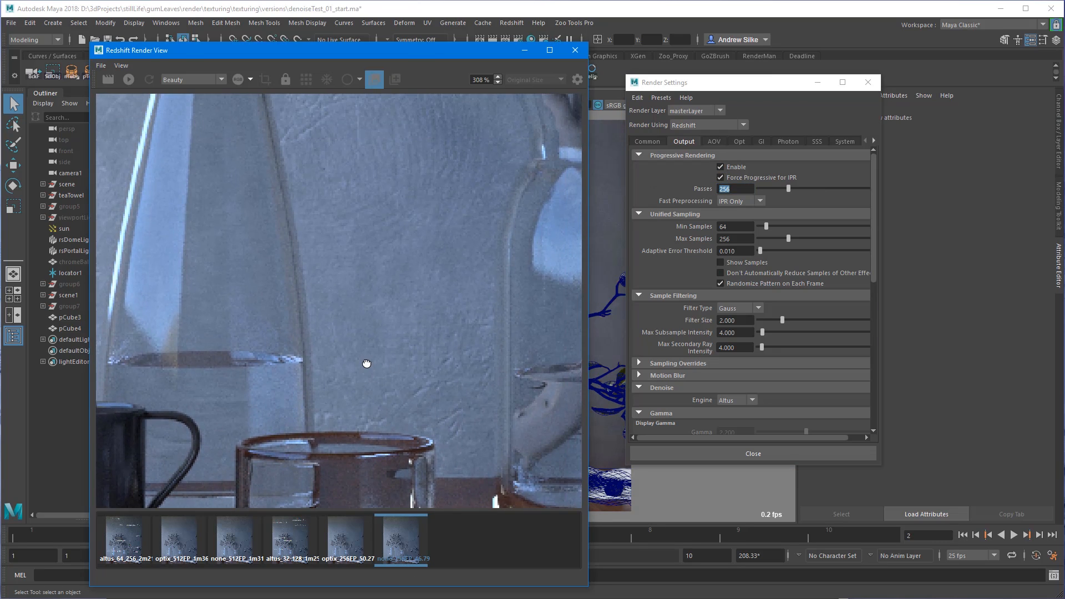
{"action": "left_click", "coordinate": [738, 393]}
{"action": "left_click", "coordinate": [752, 398]}
{"action": "left_click", "coordinate": [729, 409]}
Step: Inspect the undenoised 256-pass snapshot across the vases, berries and branches up to the textured wall
{"action": "middle_click_drag", "start_coordinate": [269, 358], "coordinate": [277, 308]}
{"action": "middle_click_drag", "start_coordinate": [478, 146], "coordinate": [250, 500]}
{"action": "middle_click_drag", "start_coordinate": [388, 167], "coordinate": [276, 380]}
{"action": "scroll", "coordinate": [341, 128], "scroll_direction": "down", "scroll_amount": 3}
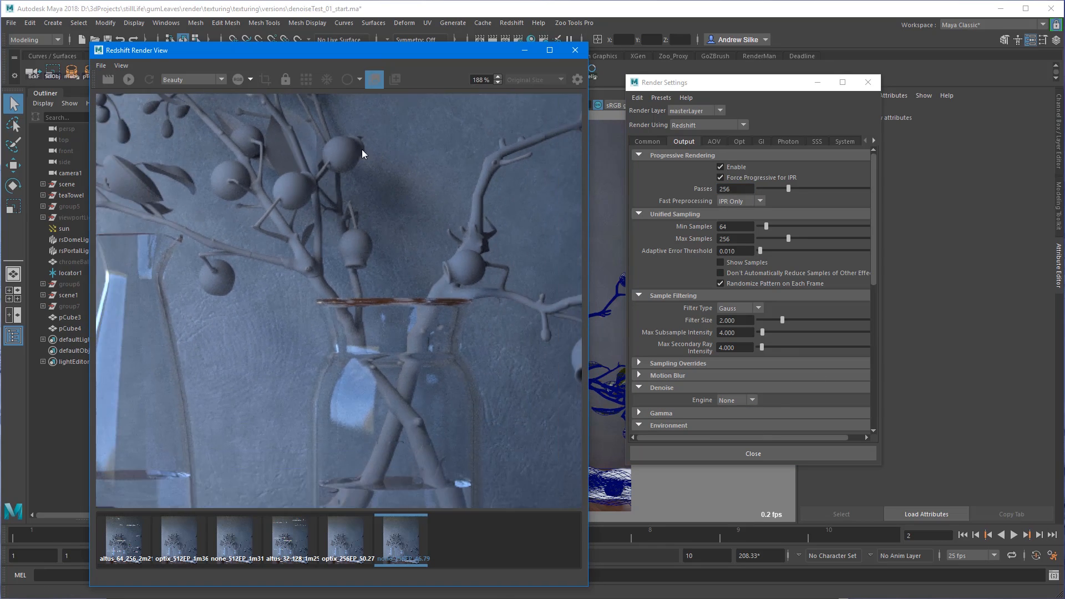
{"action": "scroll", "coordinate": [303, 198], "scroll_direction": "down", "scroll_amount": 1}
{"action": "middle_click_drag", "start_coordinate": [303, 198], "coordinate": [318, 428]}
{"action": "middle_click_drag", "start_coordinate": [472, 216], "coordinate": [408, 318]}
{"action": "middle_click_drag", "start_coordinate": [291, 346], "coordinate": [565, 343]}
{"action": "middle_click_drag", "start_coordinate": [516, 296], "coordinate": [326, 259]}
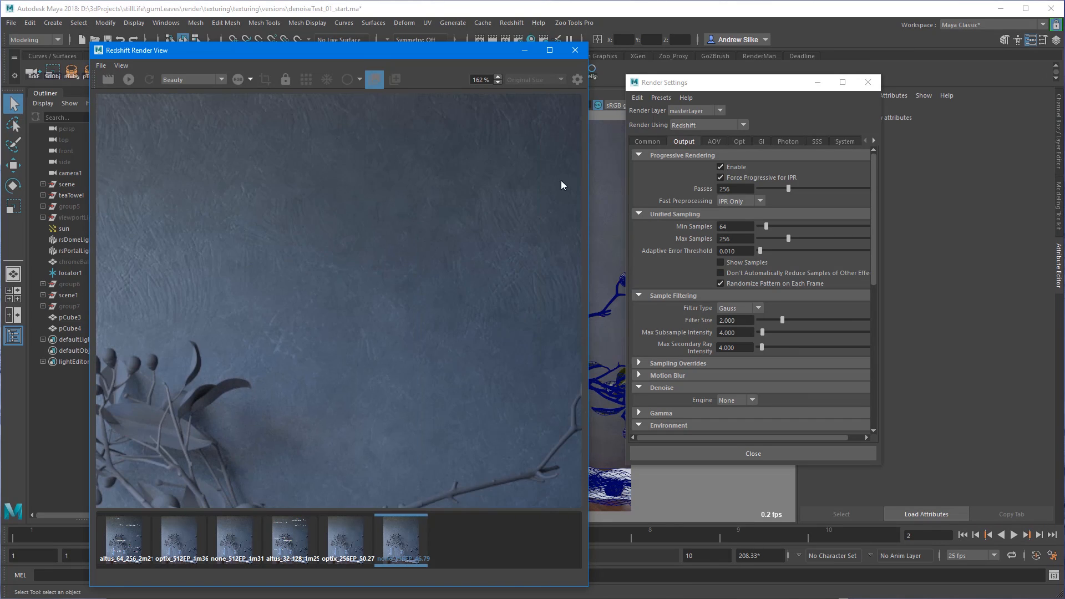
Step: Examine noise around the tall vase, leaves and branches in the lower half of the undenoised snapshot
{"action": "middle_click_drag", "start_coordinate": [487, 251], "coordinate": [475, 87]}
{"action": "middle_click_drag", "start_coordinate": [321, 410], "coordinate": [421, 266]}
{"action": "middle_click_drag", "start_coordinate": [334, 257], "coordinate": [461, 328]}
{"action": "middle_click_drag", "start_coordinate": [237, 502], "coordinate": [299, 412]}
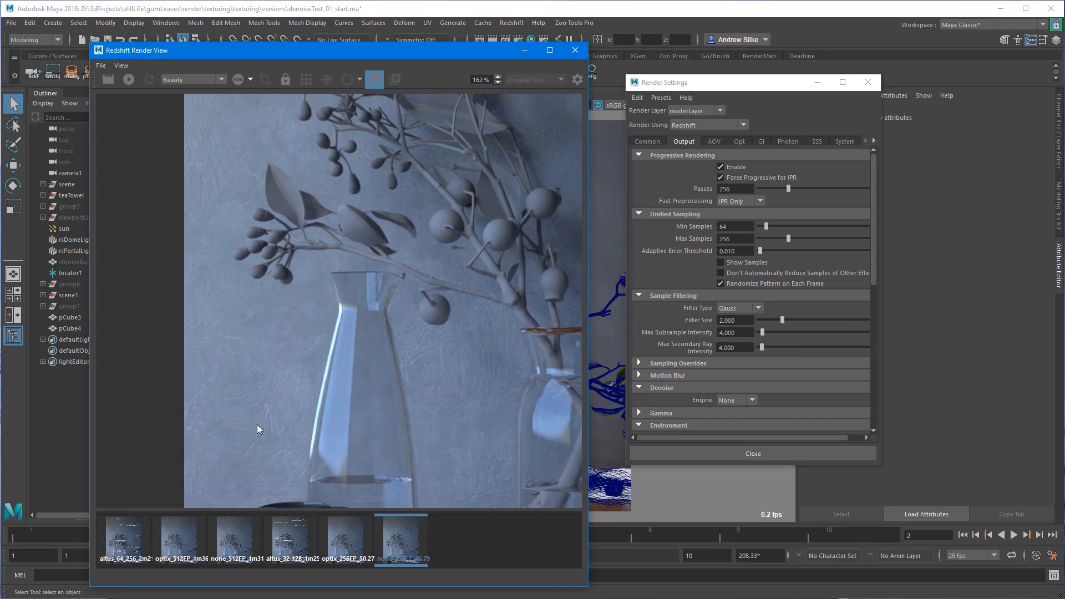
{"action": "middle_click_drag", "start_coordinate": [416, 388], "coordinate": [377, 443]}
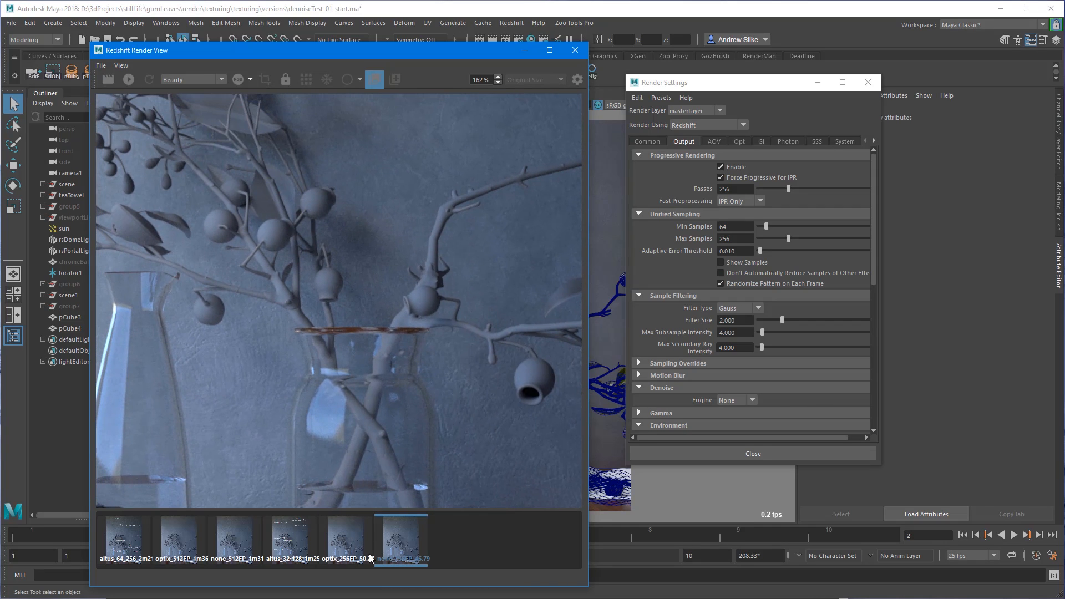
Step: Set the denoise engine to OptiX and display the OptiX 256-pass snapshot around the mug and water glass
{"action": "left_click", "coordinate": [753, 400]}
{"action": "left_click", "coordinate": [746, 434]}
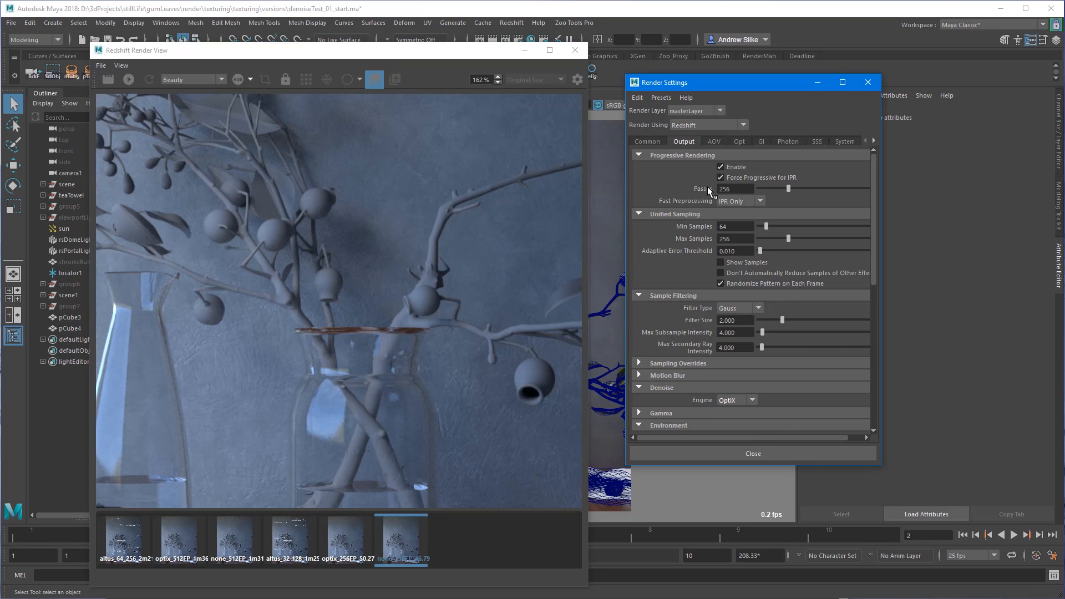
{"action": "left_click", "coordinate": [349, 547]}
{"action": "middle_click_drag", "start_coordinate": [345, 362], "coordinate": [421, 285]}
{"action": "scroll", "coordinate": [437, 213], "scroll_direction": "up", "scroll_amount": 1}
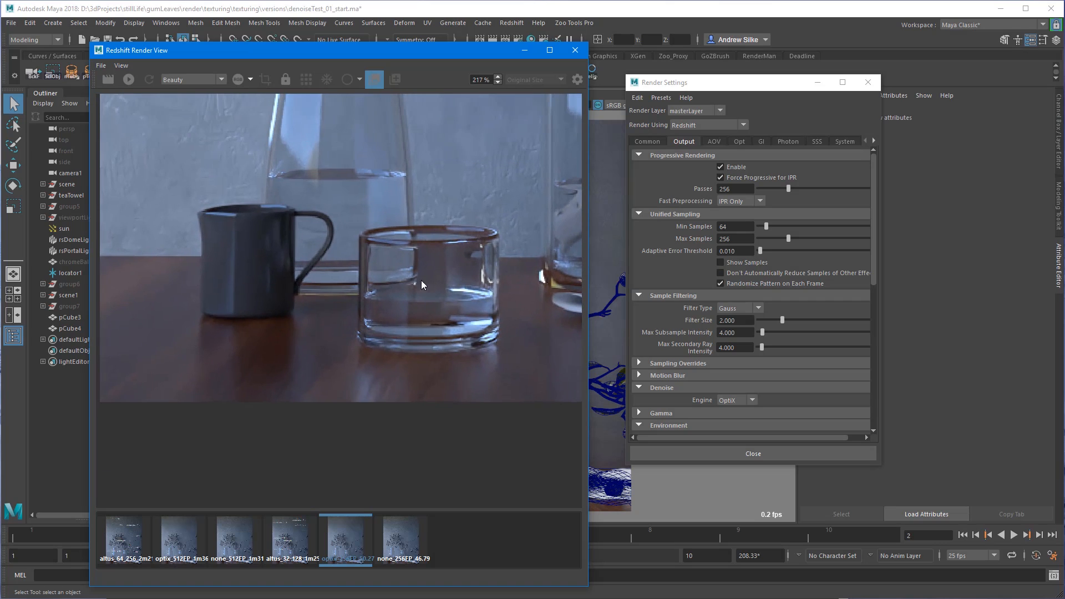
Step: Compare the mug, water glass and wooden table between the undenoised and OptiX 256-pass snapshots
{"action": "left_click", "coordinate": [402, 544]}
{"action": "left_click", "coordinate": [347, 556]}
{"action": "left_click", "coordinate": [397, 550]}
{"action": "left_click", "coordinate": [345, 544]}
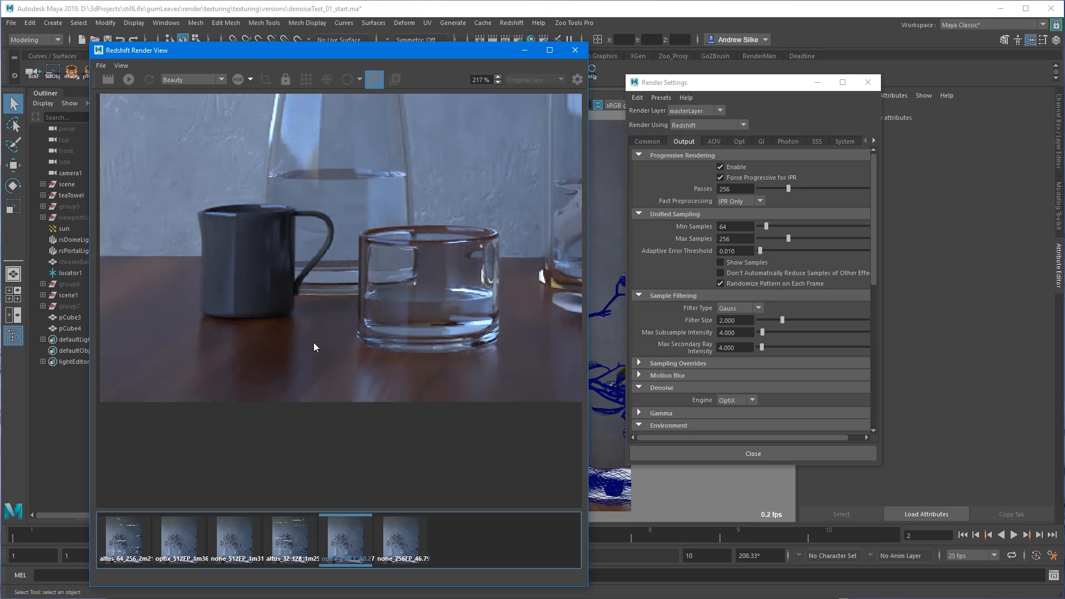
{"action": "middle_click_drag", "start_coordinate": [392, 212], "coordinate": [395, 258]}
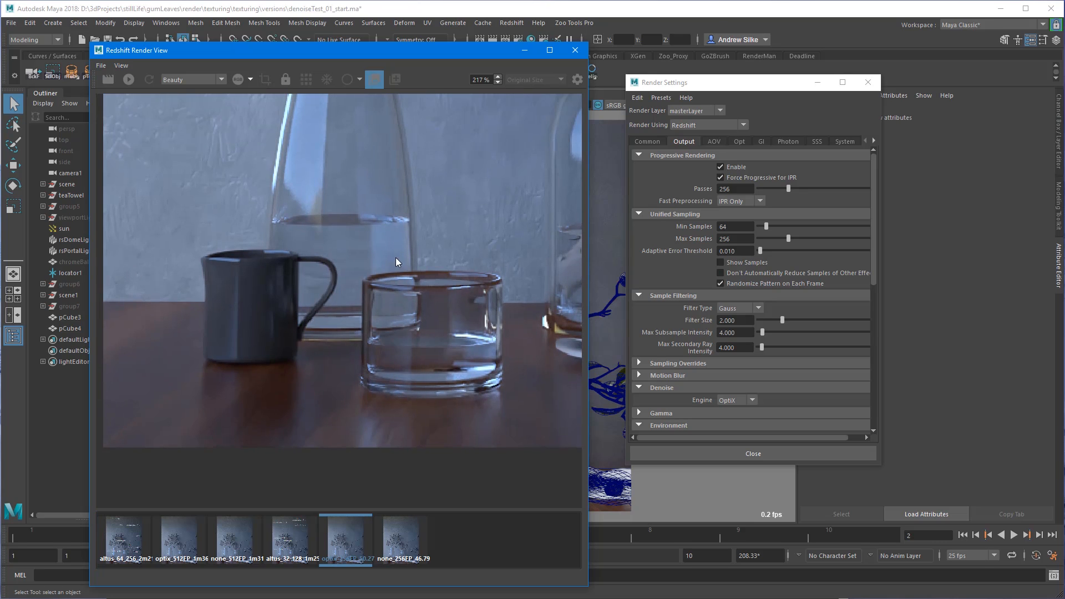
{"action": "middle_click_drag", "start_coordinate": [439, 353], "coordinate": [431, 304]}
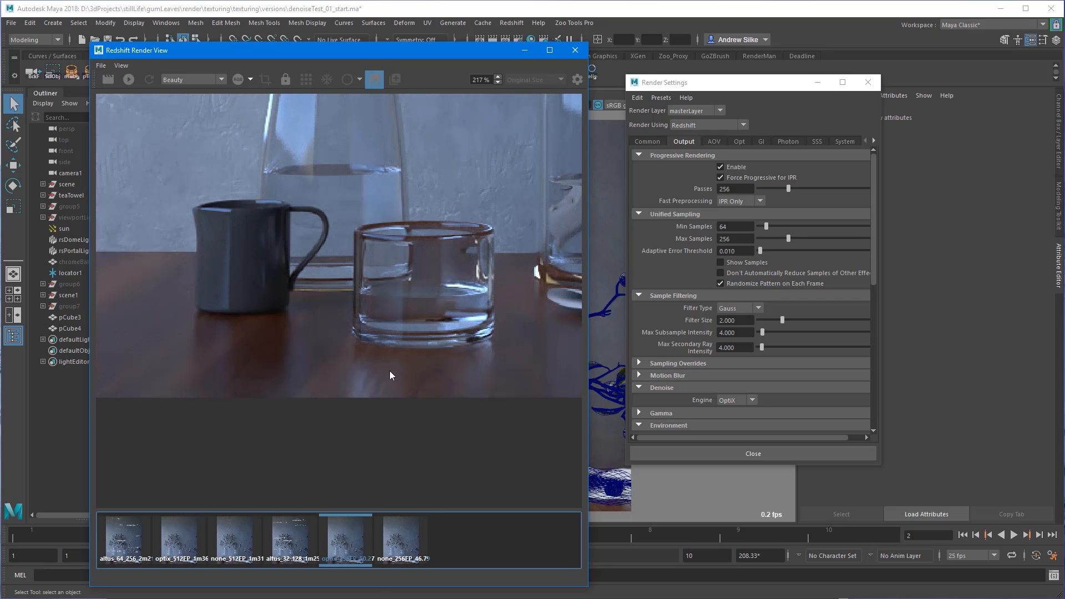
Step: Compare the textured wall above the branches between the OptiX and undenoised 256-pass snapshots
{"action": "middle_click_drag", "start_coordinate": [484, 202], "coordinate": [320, 443]}
{"action": "middle_click_drag", "start_coordinate": [422, 183], "coordinate": [388, 444]}
{"action": "scroll", "coordinate": [461, 326], "scroll_direction": "down", "scroll_amount": 1}
{"action": "middle_click_drag", "start_coordinate": [465, 299], "coordinate": [395, 420]}
{"action": "left_click", "coordinate": [409, 547]}
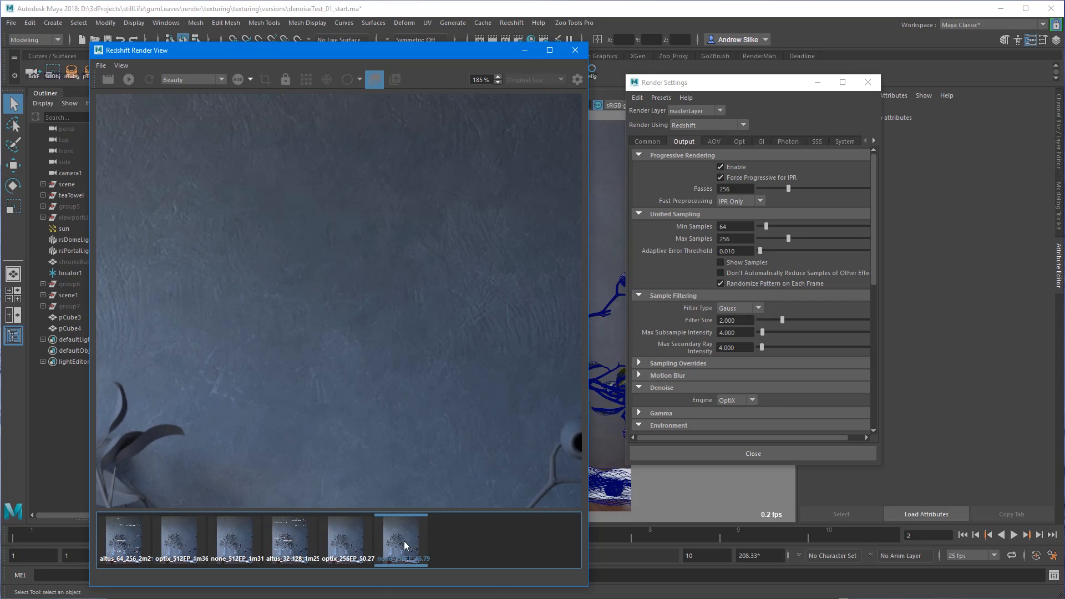
{"action": "left_click", "coordinate": [355, 542]}
{"action": "left_click", "coordinate": [410, 542]}
{"action": "left_click", "coordinate": [356, 540]}
Step: Examine the shaded wall area in close-up, switching between the OptiX and undenoised 256-pass snapshots
{"action": "scroll", "coordinate": [561, 341], "scroll_direction": "up", "scroll_amount": 1}
{"action": "middle_click_drag", "start_coordinate": [562, 341], "coordinate": [440, 352], "text": "alt"}
{"action": "right_click_drag", "start_coordinate": [440, 352], "coordinate": [623, 373], "text": "alt"}
{"action": "middle_click_drag", "start_coordinate": [430, 383], "coordinate": [397, 386], "text": "alt"}
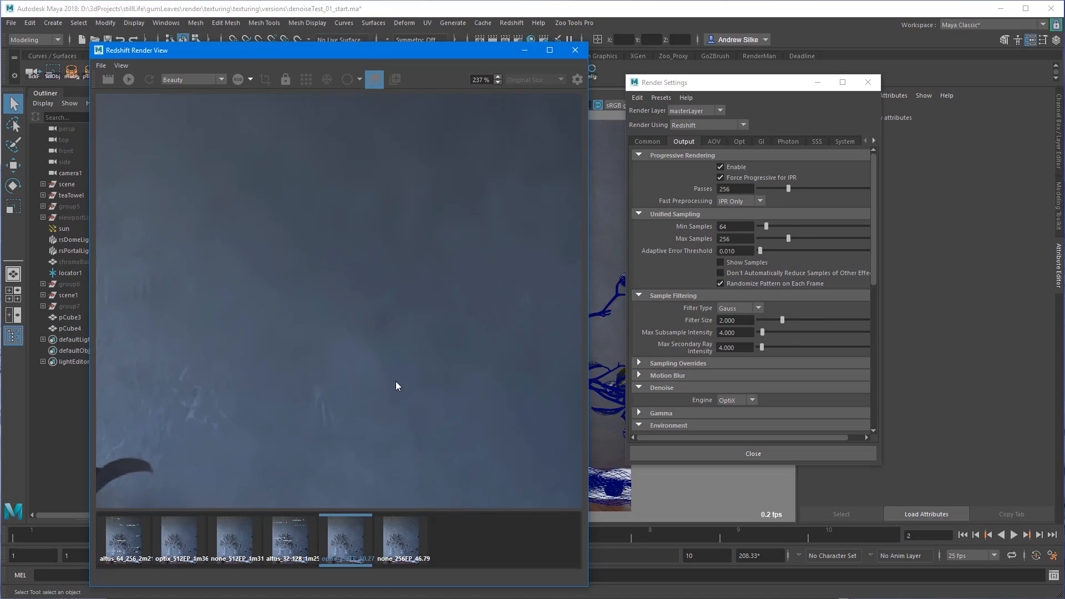
{"action": "left_click", "coordinate": [419, 547]}
{"action": "left_click", "coordinate": [366, 558]}
{"action": "left_click", "coordinate": [370, 566]}
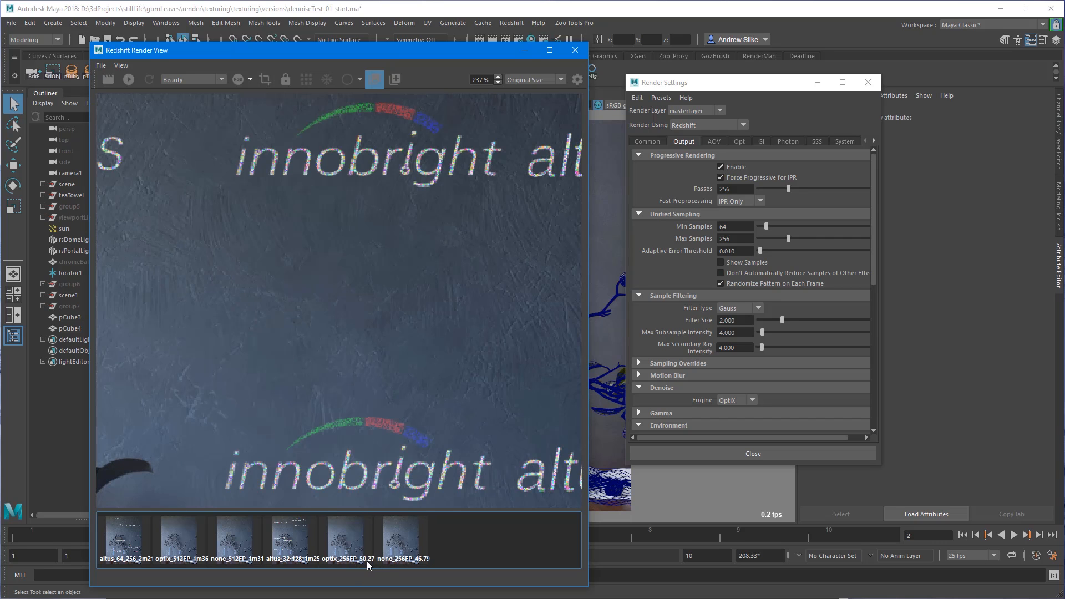
{"action": "left_click", "coordinate": [368, 564]}
{"action": "left_click", "coordinate": [365, 565]}
{"action": "left_click", "coordinate": [361, 564]}
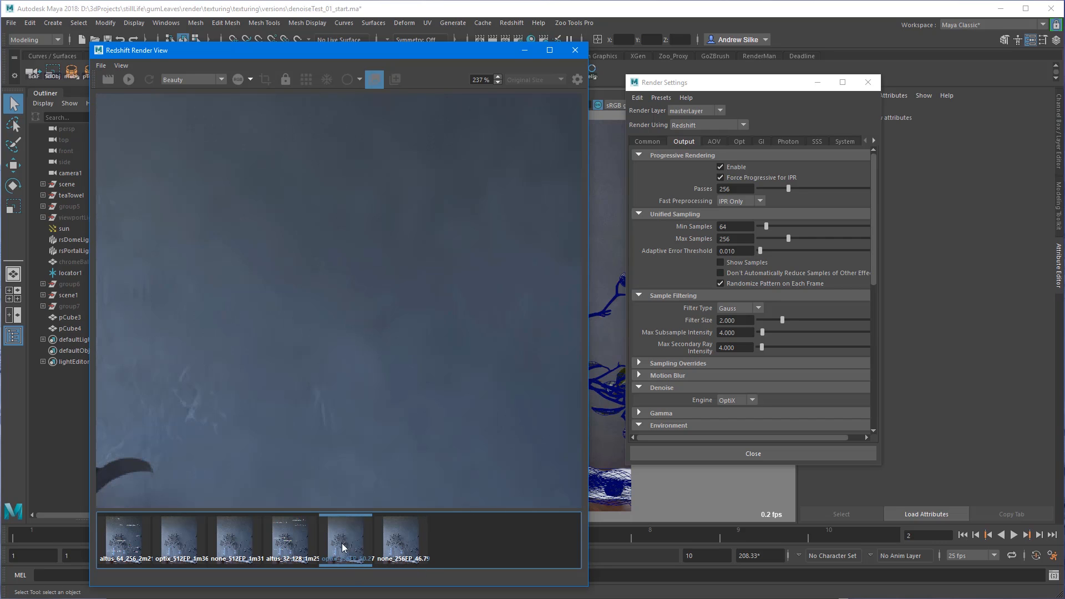
Step: Look over the OptiX 256-pass snapshot from the upper wall down to the leaves and berries
{"action": "left_click_drag", "start_coordinate": [479, 304], "coordinate": [314, 404]}
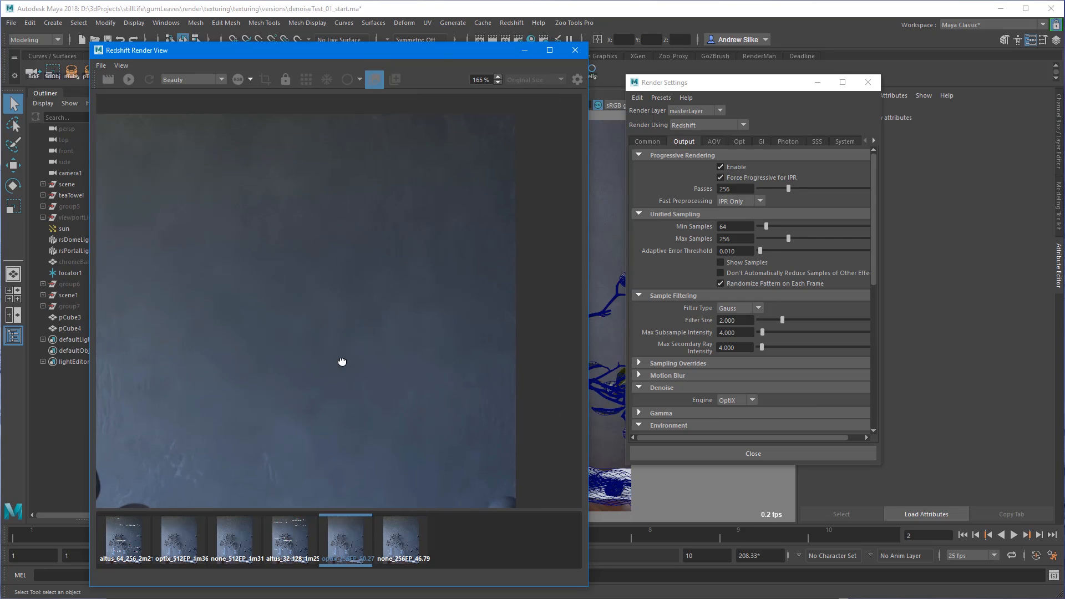
{"action": "scroll", "coordinate": [400, 297], "scroll_direction": "down", "scroll_amount": 2}
{"action": "left_click_drag", "start_coordinate": [418, 290], "coordinate": [482, 293]}
{"action": "scroll", "coordinate": [422, 417], "scroll_direction": "down", "scroll_amount": 1}
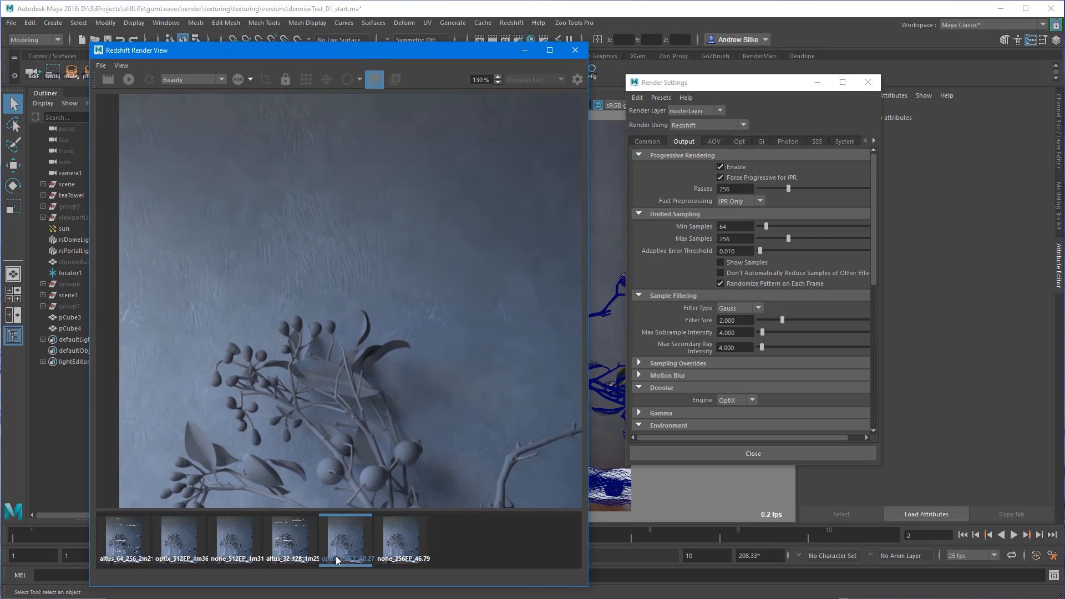
Step: Display the Altus 32-128 snapshot and examine the mug, water glass and table in close-up
{"action": "left_click", "coordinate": [298, 545]}
{"action": "left_click_drag", "start_coordinate": [304, 500], "coordinate": [385, 244]}
{"action": "middle_click_drag", "start_coordinate": [463, 361], "coordinate": [523, 199], "text": "alt"}
{"action": "right_click_drag", "start_coordinate": [523, 200], "coordinate": [721, 255], "text": "alt"}
{"action": "middle_click_drag", "start_coordinate": [282, 405], "coordinate": [412, 352], "text": "alt"}
{"action": "right_click_drag", "start_coordinate": [412, 352], "coordinate": [419, 355], "text": "alt"}
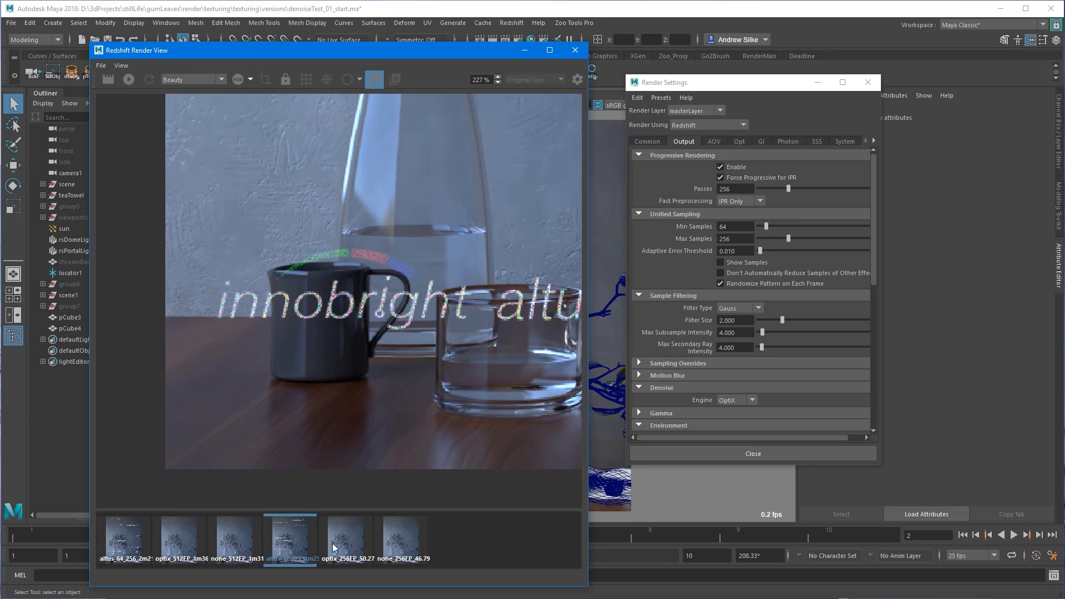
Step: Disable progressive rendering and set unified sampling to 32 minimum and 128 maximum samples, matching the Altus snapshot's name
{"action": "left_click", "coordinate": [298, 552]}
{"action": "double_click", "coordinate": [294, 561]}
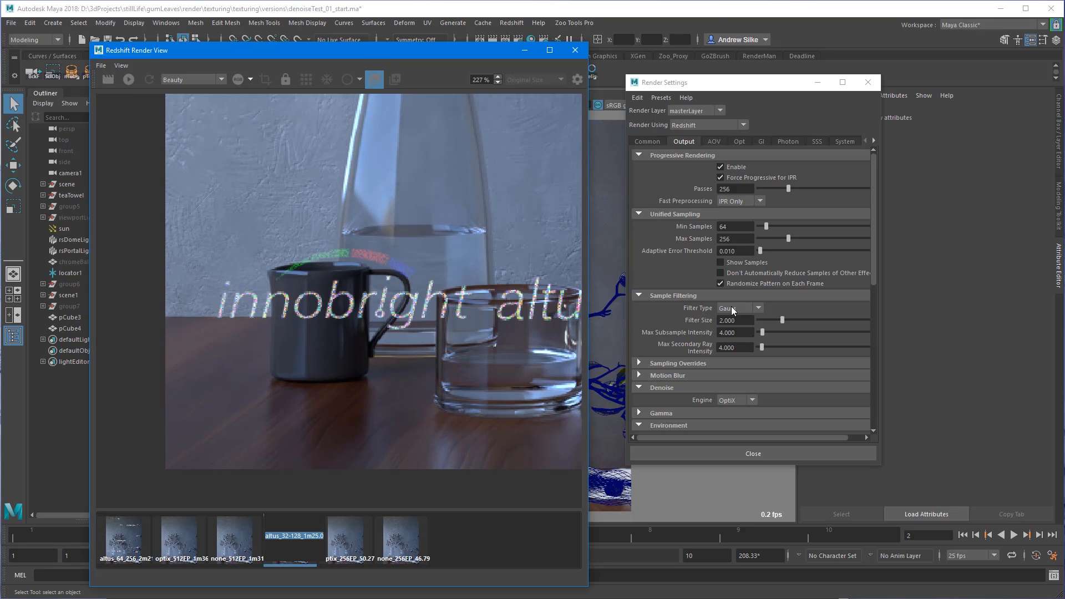
{"action": "left_click", "coordinate": [720, 167]}
{"action": "left_click_drag", "start_coordinate": [732, 227], "coordinate": [675, 228]}
{"action": "type", "text": "32"}
{"action": "key", "text": "Tab"}
{"action": "type", "text": "128"}
{"action": "key", "text": "Return"}
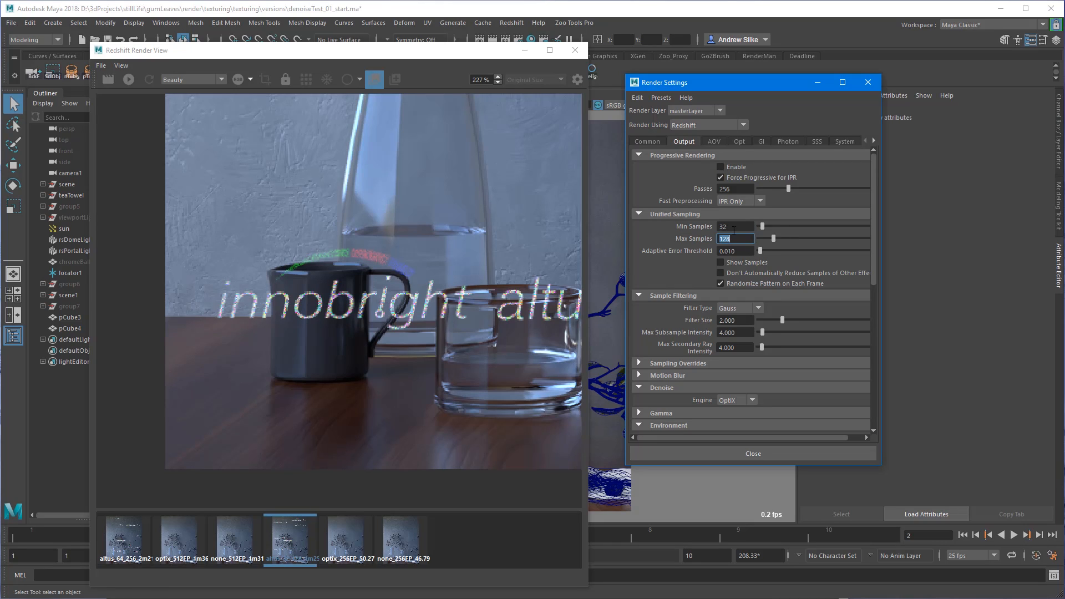
{"action": "left_click_drag", "start_coordinate": [733, 188], "coordinate": [687, 189]}
Step: Check the render time in the Altus 32-128 snapshot's name and display that snapshot
{"action": "left_click", "coordinate": [295, 561]}
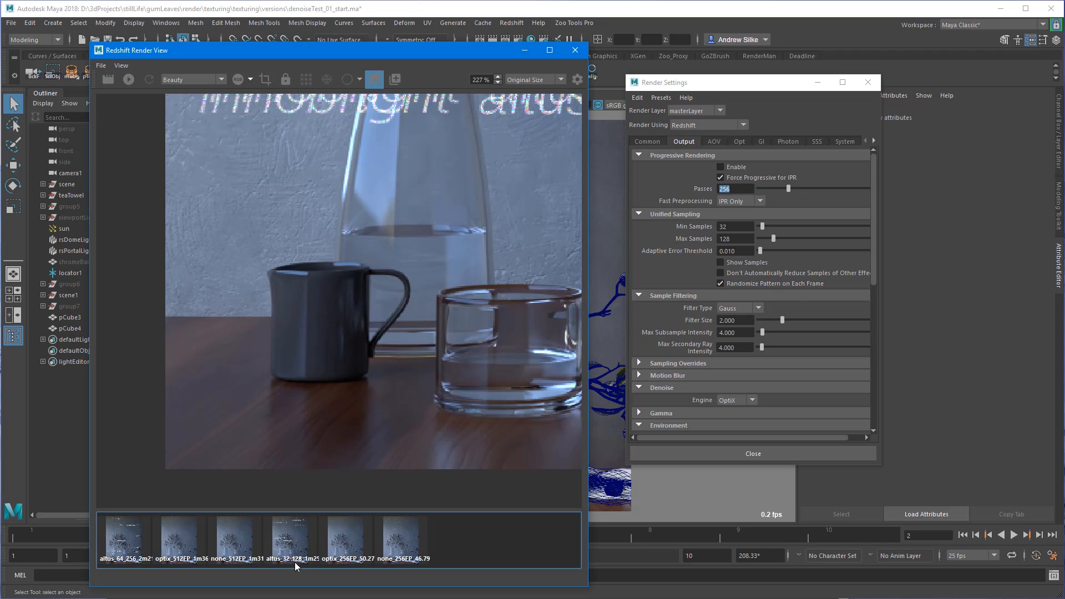
{"action": "left_click_drag", "start_coordinate": [304, 536], "coordinate": [335, 534]}
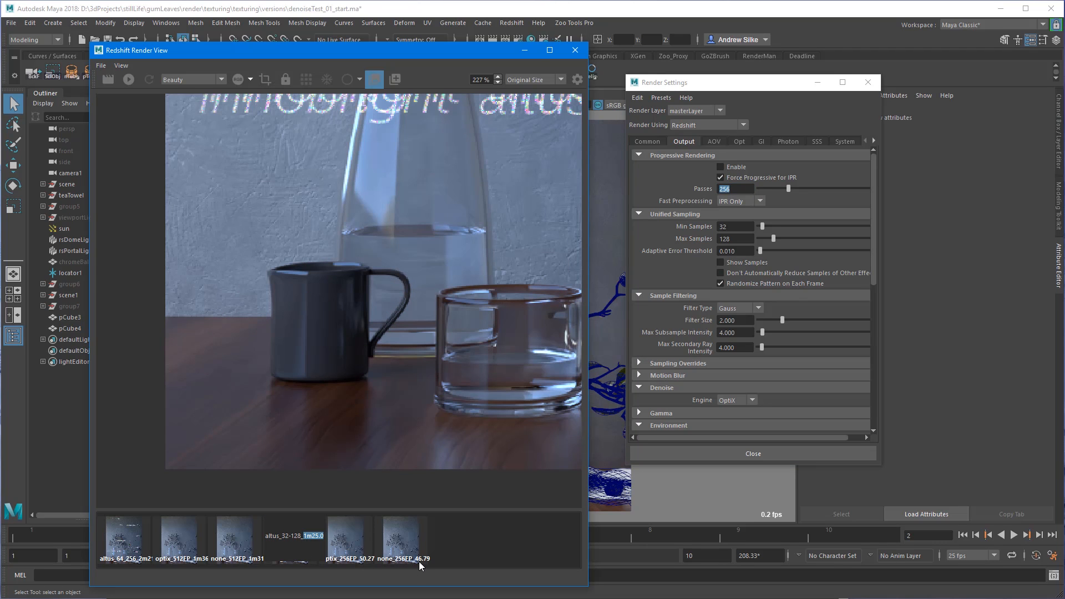
{"action": "left_click", "coordinate": [296, 550]}
{"action": "left_click", "coordinate": [456, 546]}
{"action": "left_click", "coordinate": [299, 538]}
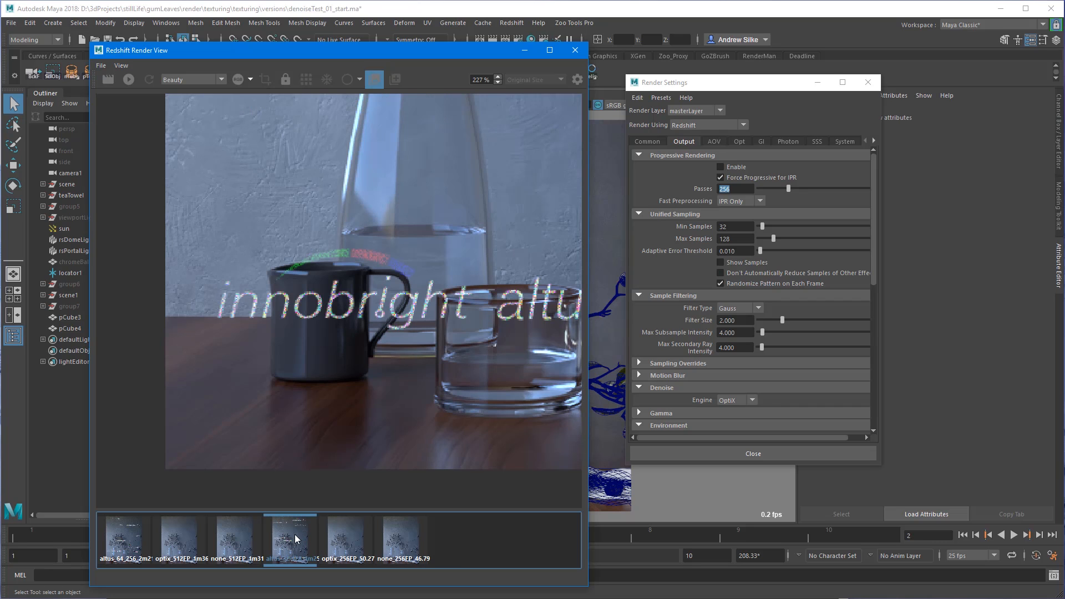
Step: Compare the mug, glass and wood grain between the Altus 32-128 and undenoised 256-pass snapshots
{"action": "middle_click_drag", "start_coordinate": [333, 399], "coordinate": [358, 365]}
{"action": "scroll", "coordinate": [289, 401], "scroll_direction": "up", "scroll_amount": 1}
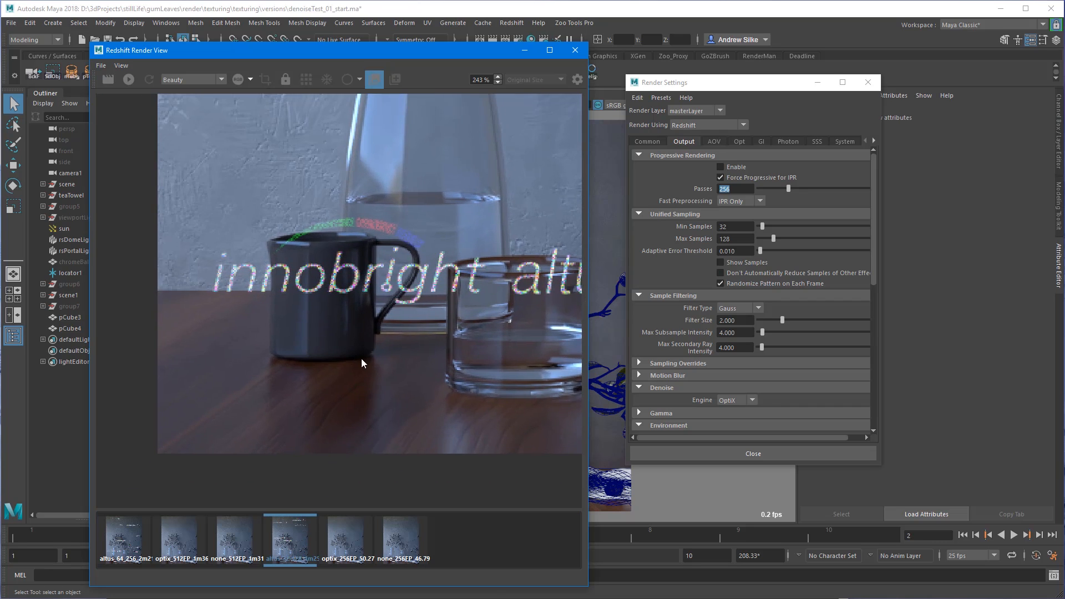
{"action": "left_click", "coordinate": [406, 546]}
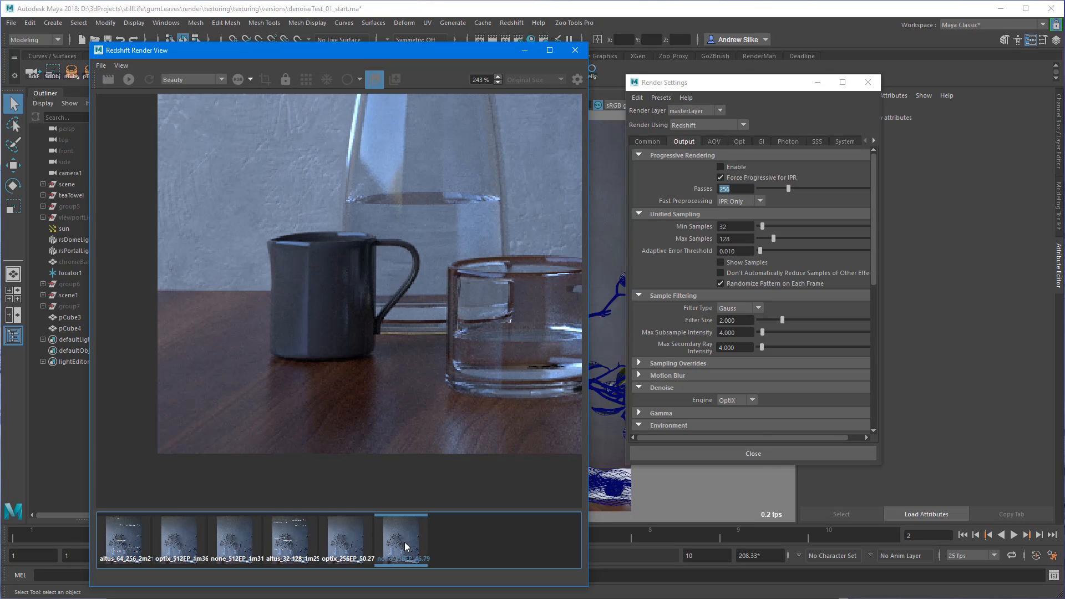
{"action": "left_click", "coordinate": [289, 547]}
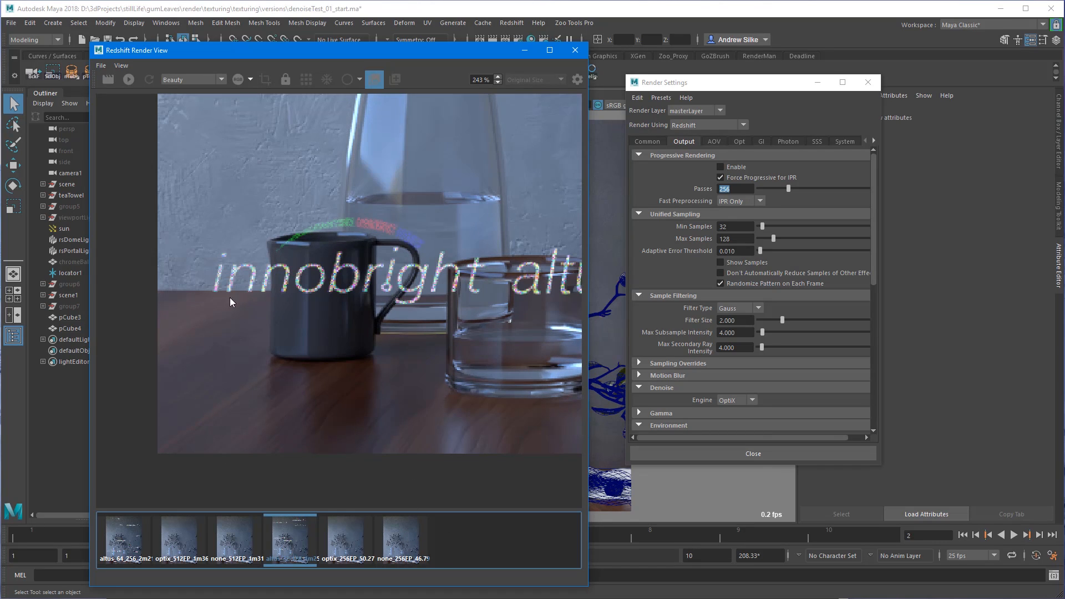
{"action": "left_click", "coordinate": [407, 541]}
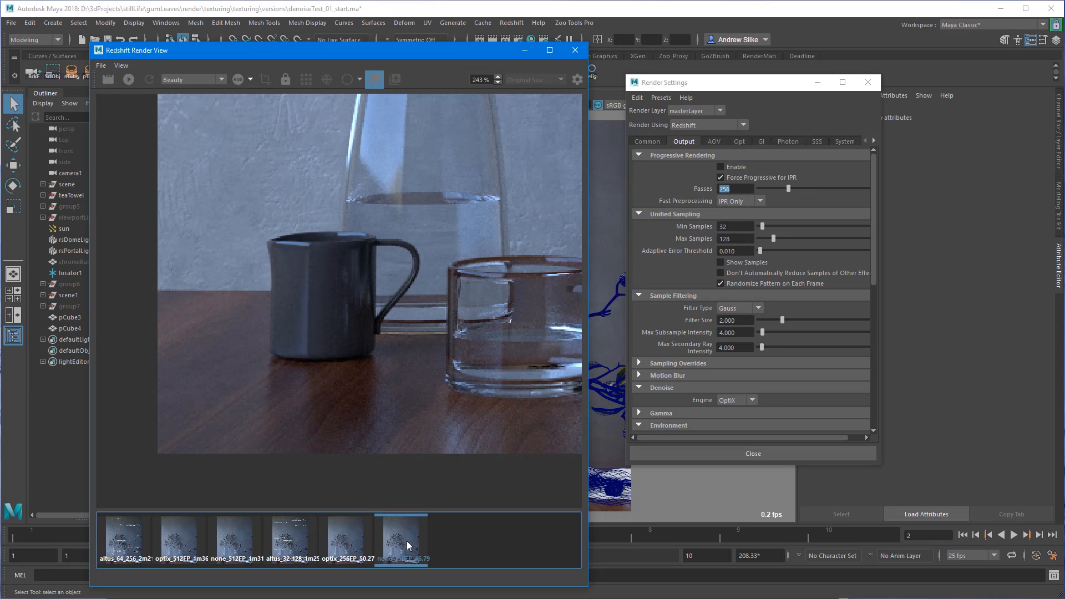
{"action": "left_click", "coordinate": [295, 539]}
Step: Compare the wall, leaves and berries between the Altus 32-128 and undenoised 256-pass snapshots
{"action": "scroll", "coordinate": [480, 310], "scroll_direction": "down", "scroll_amount": 2}
{"action": "middle_click_drag", "start_coordinate": [450, 156], "coordinate": [431, 350]}
{"action": "middle_click_drag", "start_coordinate": [499, 125], "coordinate": [374, 281]}
{"action": "middle_click_drag", "start_coordinate": [411, 237], "coordinate": [443, 390]}
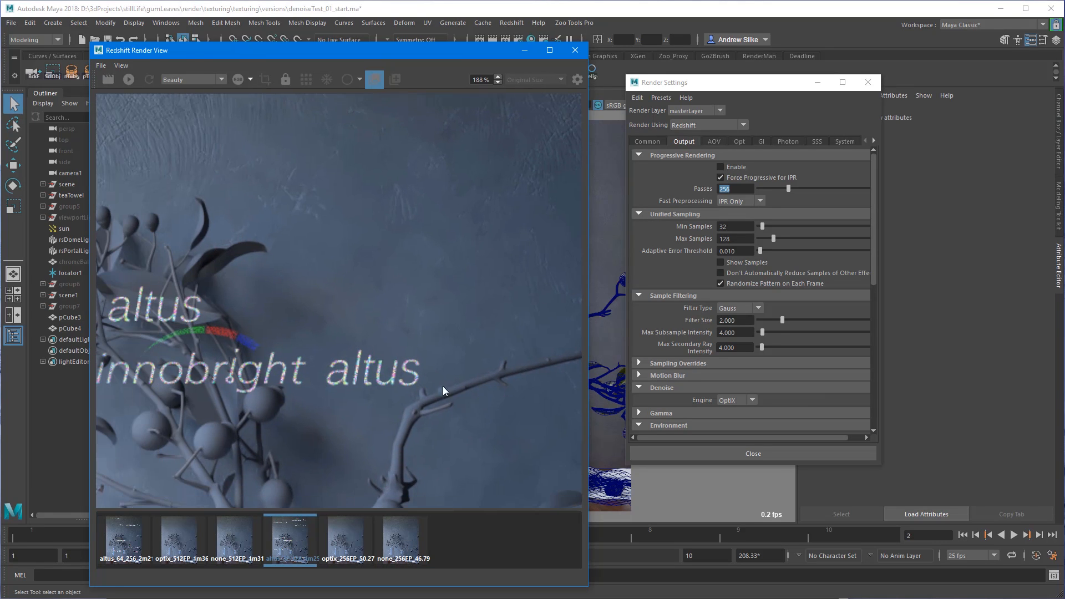
{"action": "left_click", "coordinate": [425, 545]}
{"action": "middle_click_drag", "start_coordinate": [389, 336], "coordinate": [412, 403]}
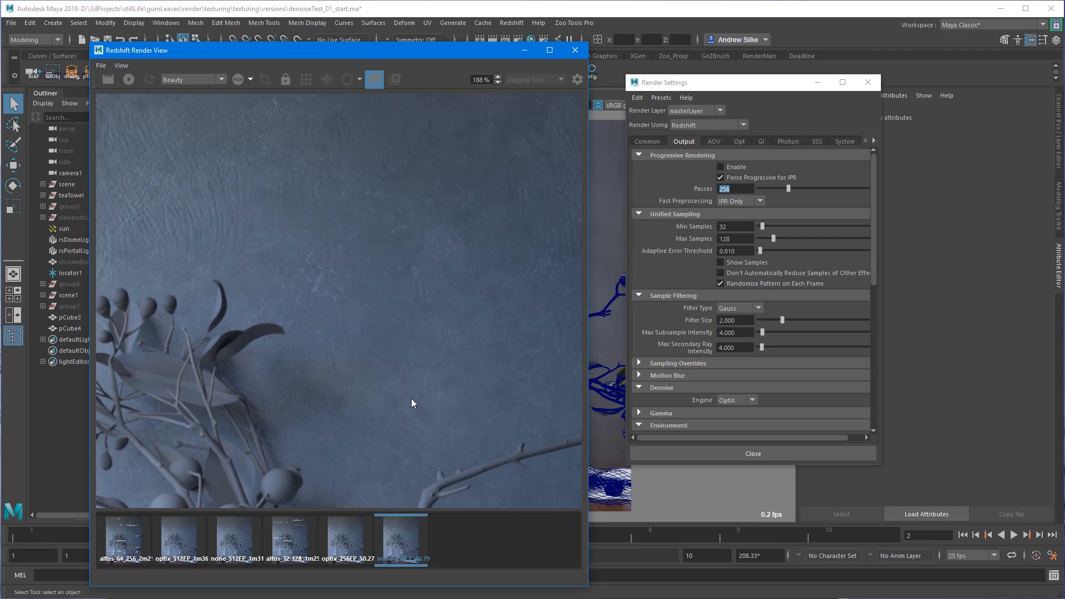
{"action": "left_click", "coordinate": [289, 558]}
{"action": "middle_click_drag", "start_coordinate": [233, 225], "coordinate": [422, 331]}
{"action": "scroll", "coordinate": [422, 332], "scroll_direction": "down", "scroll_amount": 1}
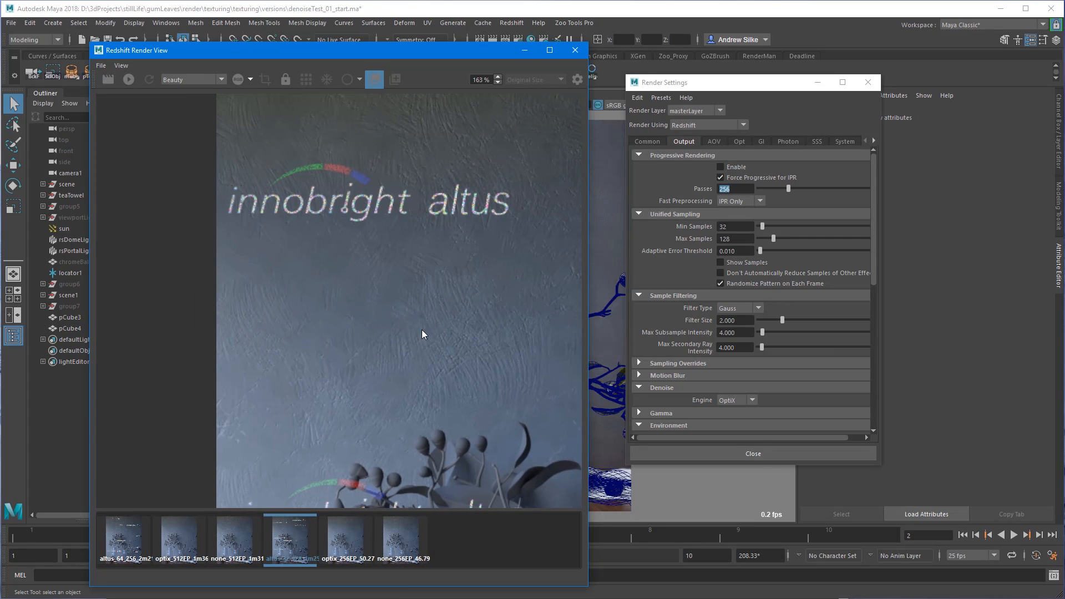
{"action": "middle_click_drag", "start_coordinate": [392, 365], "coordinate": [282, 317]}
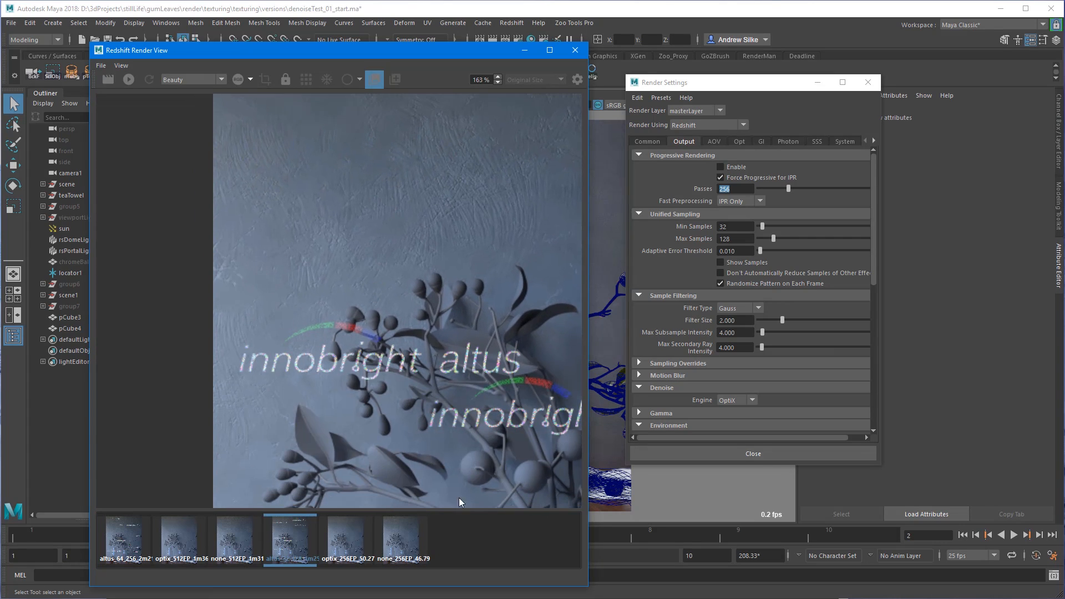
{"action": "left_click", "coordinate": [400, 537]}
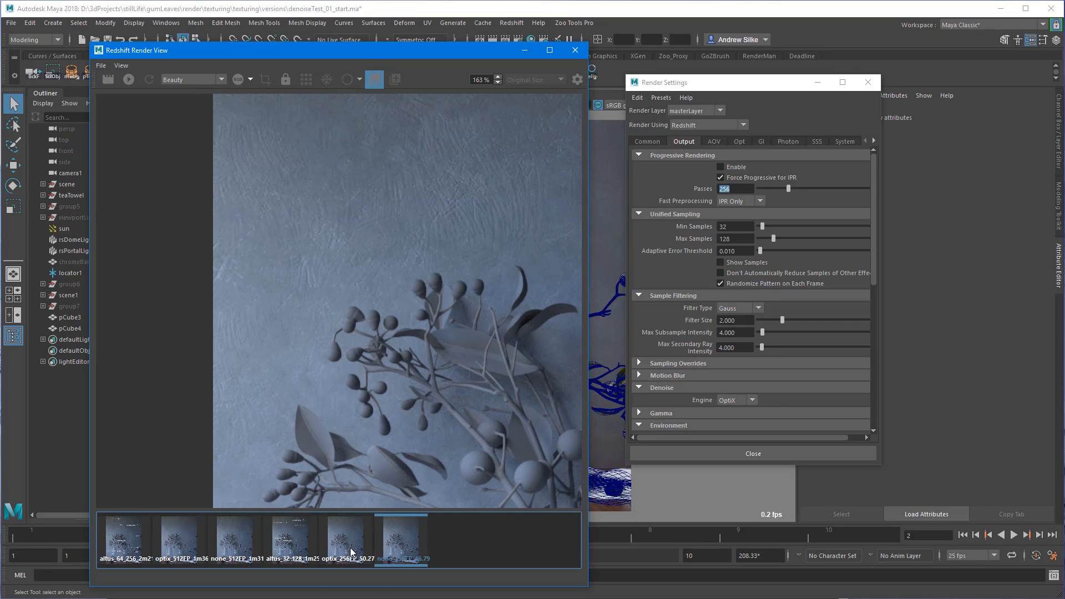
Step: Compare the fine wall texture above the berries across the OptiX, undenoised and Altus 32-128 snapshots
{"action": "left_click", "coordinate": [344, 546]}
{"action": "middle_click_drag", "start_coordinate": [282, 157], "coordinate": [348, 281]}
{"action": "scroll", "coordinate": [546, 292], "scroll_direction": "up", "scroll_amount": 2}
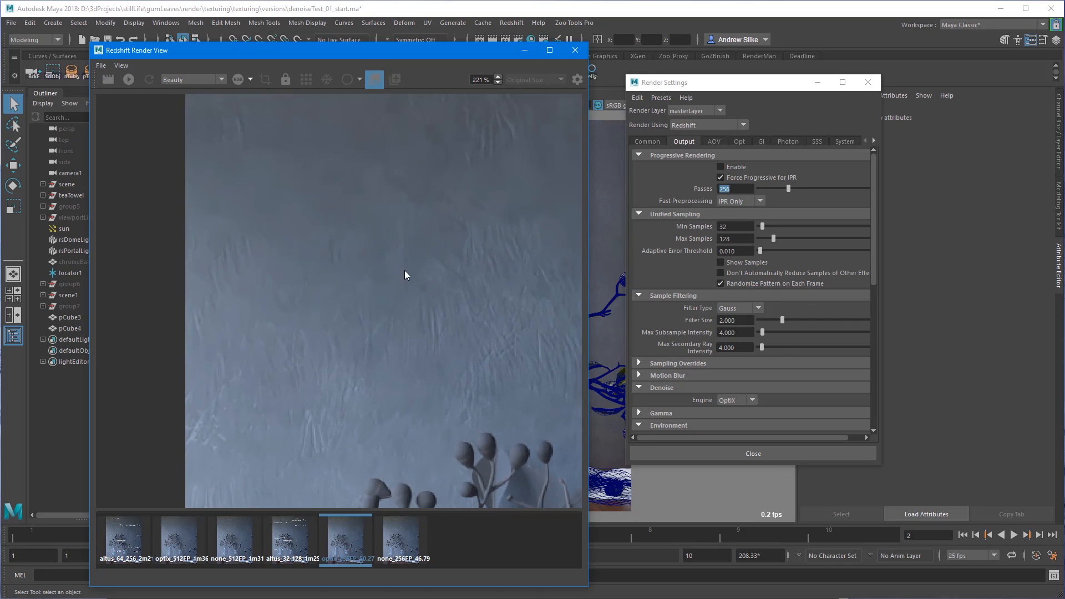
{"action": "scroll", "coordinate": [438, 247], "scroll_direction": "up", "scroll_amount": 1}
{"action": "left_click", "coordinate": [387, 534]}
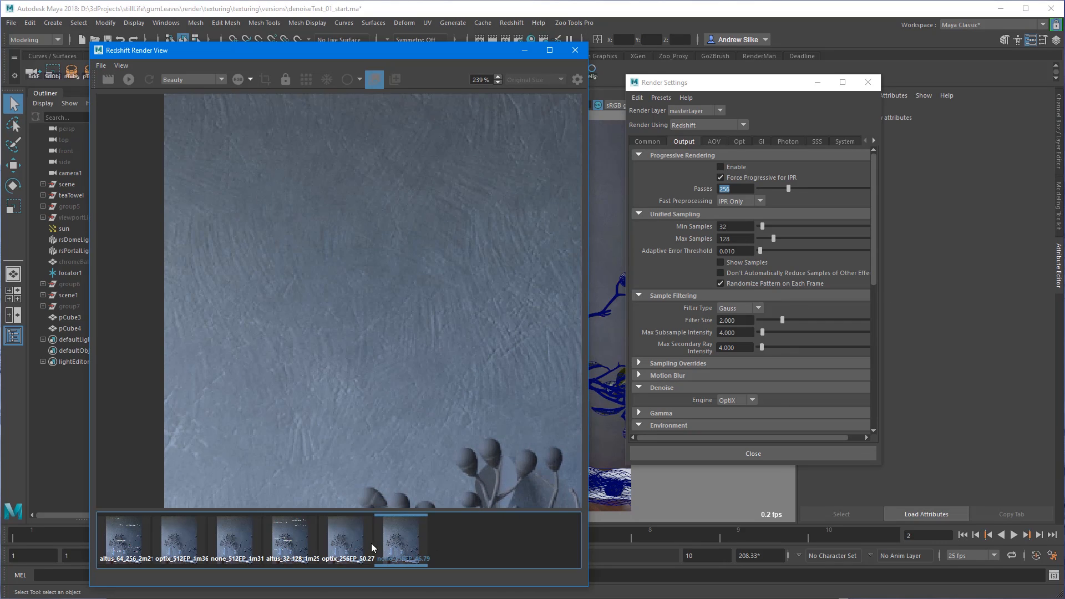
{"action": "left_click", "coordinate": [289, 546]}
{"action": "left_click", "coordinate": [402, 537]}
{"action": "left_click", "coordinate": [293, 540]}
{"action": "left_click", "coordinate": [410, 537]}
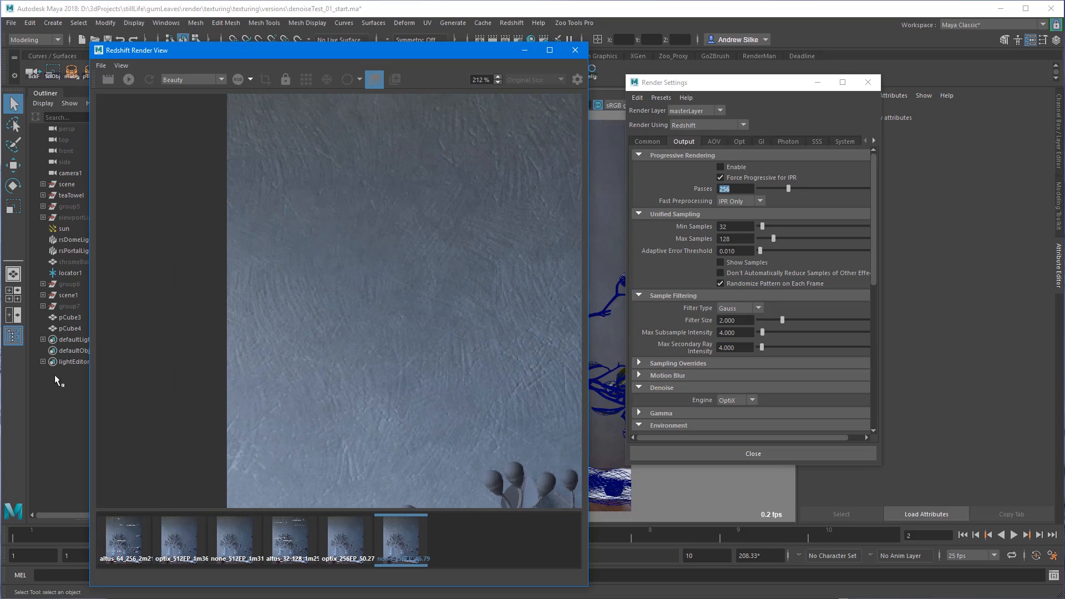
Step: Set the render view zoom to 100% and center the undenoised snapshot on the vases and branches
{"action": "scroll", "coordinate": [331, 159], "scroll_direction": "down", "scroll_amount": 5}
{"action": "middle_click_drag", "start_coordinate": [383, 240], "coordinate": [481, 373], "text": "alt"}
{"action": "right_click_drag", "start_coordinate": [480, 373], "coordinate": [155, 261], "text": "alt"}
{"action": "double_click", "coordinate": [478, 79]}
{"action": "type", "text": "100"}
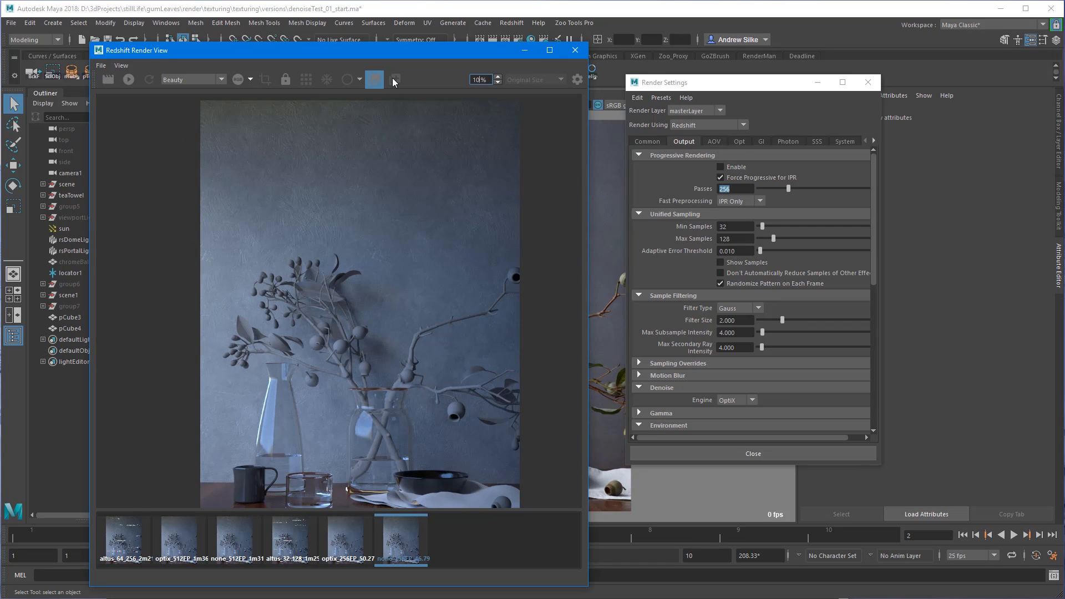
{"action": "key", "text": "Return"}
{"action": "middle_click_drag", "start_coordinate": [403, 277], "coordinate": [405, 137], "text": "alt"}
{"action": "middle_click_drag", "start_coordinate": [374, 240], "coordinate": [372, 213], "text": "alt"}
{"action": "middle_click_drag", "start_coordinate": [503, 307], "coordinate": [394, 302], "text": "alt"}
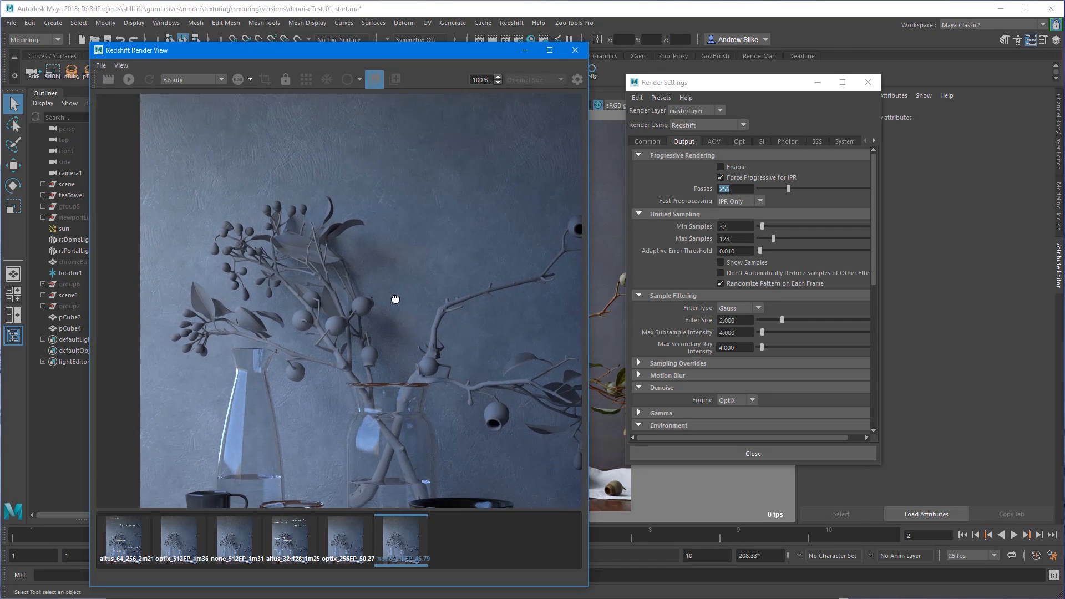
Step: Compare the whole still life at 100% between the Altus 32-128 and undenoised 256-pass snapshots
{"action": "left_click", "coordinate": [304, 543]}
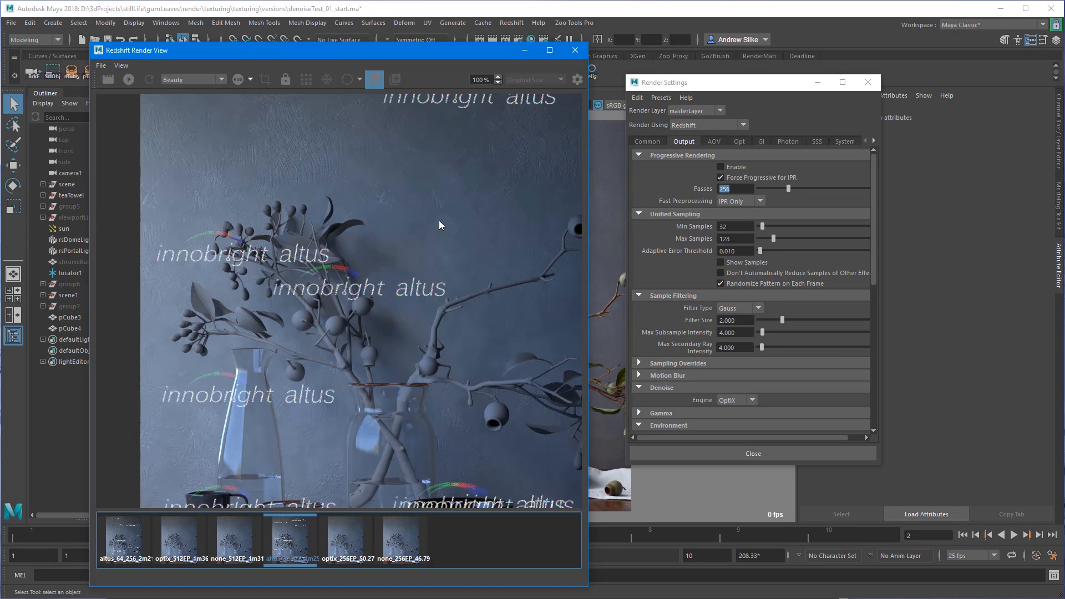
{"action": "middle_click_drag", "start_coordinate": [322, 485], "coordinate": [381, 340], "text": "alt"}
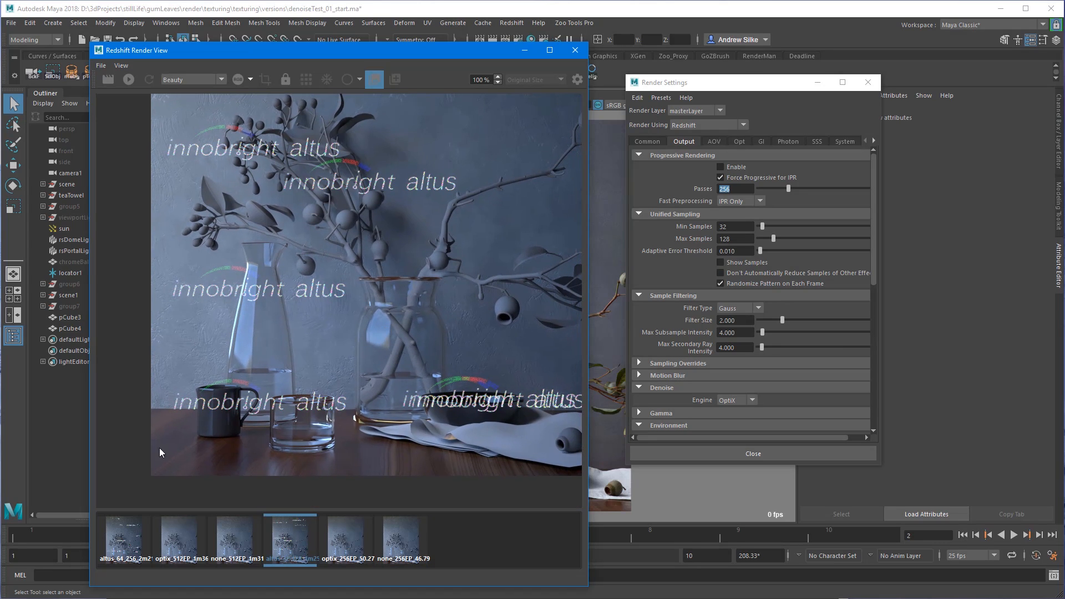
{"action": "left_click", "coordinate": [400, 547]}
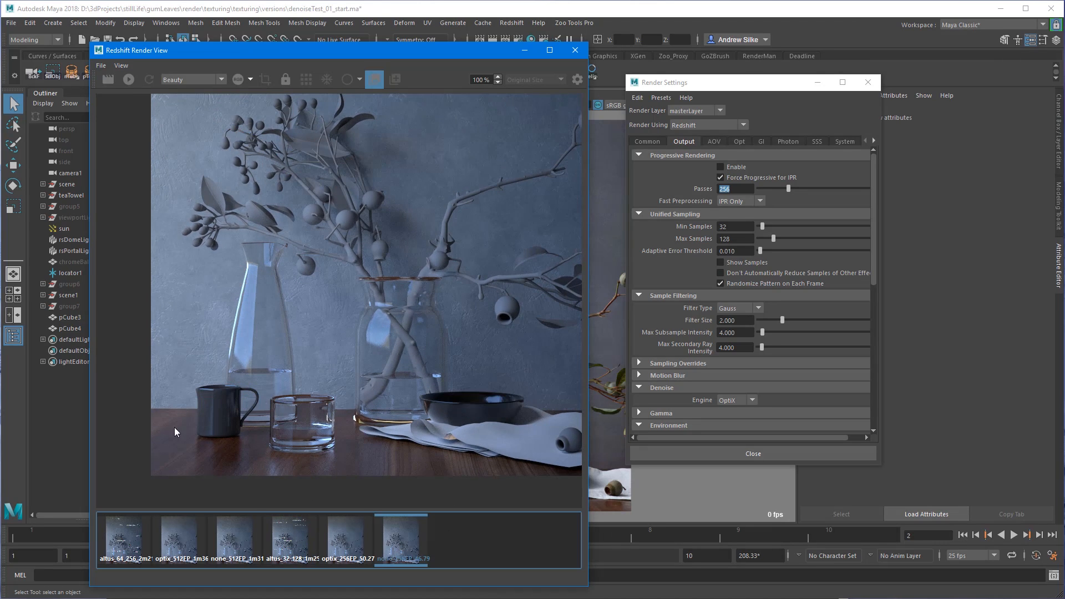
{"action": "middle_click_drag", "start_coordinate": [413, 283], "coordinate": [439, 383], "text": "alt"}
{"action": "middle_click_drag", "start_coordinate": [271, 405], "coordinate": [214, 485], "text": "alt"}
{"action": "middle_click_drag", "start_coordinate": [249, 448], "coordinate": [272, 378], "text": "alt"}
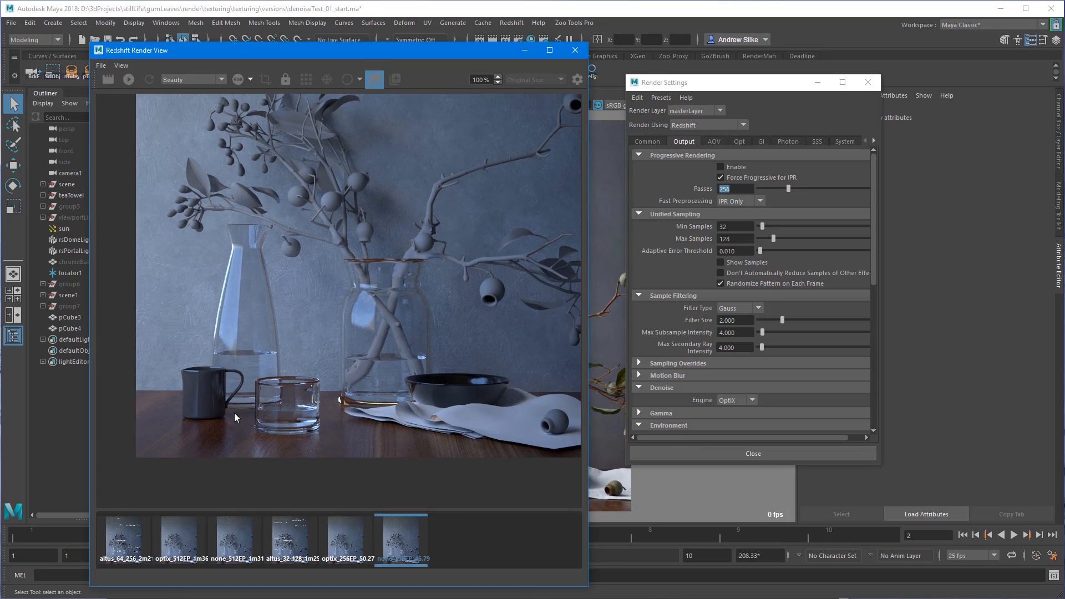
Step: Display the undenoised 512-pass snapshot and open its full name to read the render time
{"action": "middle_click_drag", "start_coordinate": [330, 326], "coordinate": [357, 286], "text": "alt"}
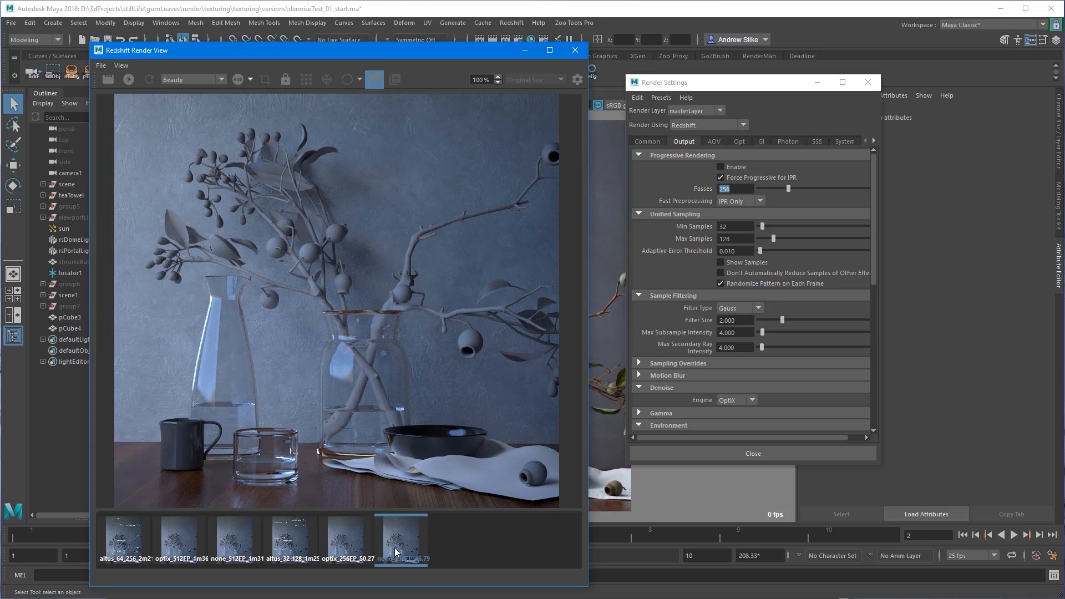
{"action": "left_click", "coordinate": [244, 542]}
{"action": "middle_click_drag", "start_coordinate": [331, 398], "coordinate": [341, 251], "text": "alt"}
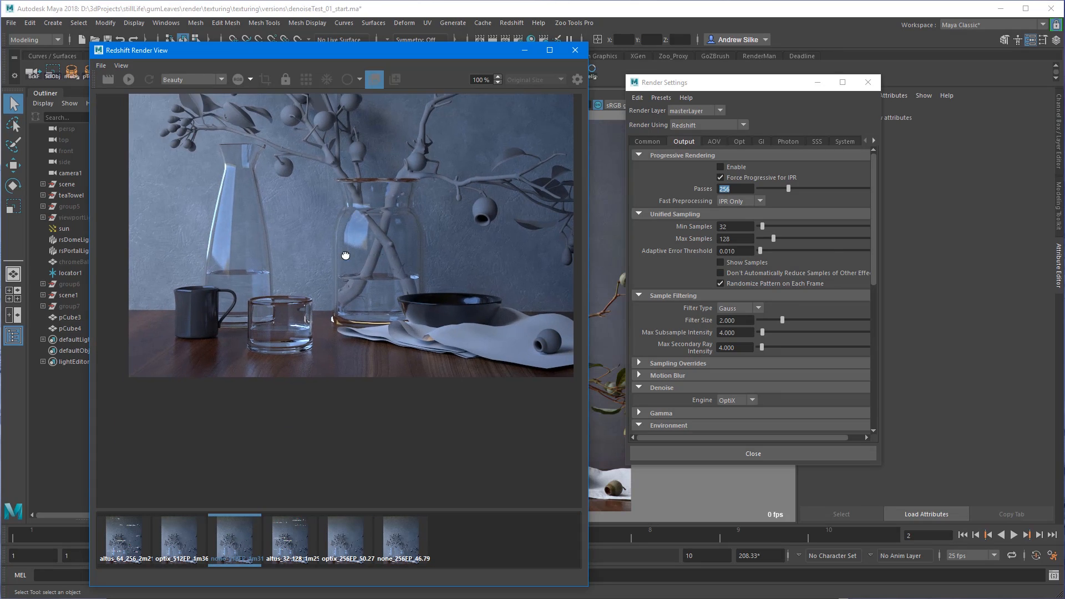
{"action": "double_click", "coordinate": [240, 557]}
{"action": "left_click", "coordinate": [223, 535]}
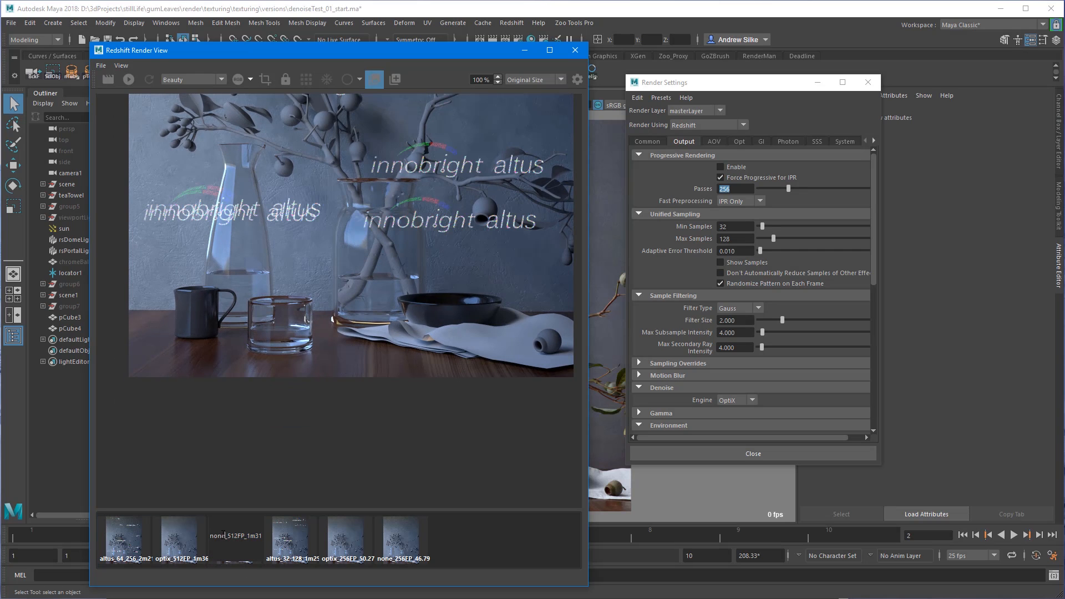
Step: Examine the noise on the mug, water glass and wooden tabletop up close in the undenoised 512-pass snapshot
{"action": "left_click", "coordinate": [242, 398]}
{"action": "middle_click_drag", "start_coordinate": [242, 394], "coordinate": [323, 424], "text": "alt"}
{"action": "right_click_drag", "start_coordinate": [324, 423], "coordinate": [288, 330], "text": "alt"}
{"action": "middle_click_drag", "start_coordinate": [287, 330], "coordinate": [299, 312], "text": "alt"}
{"action": "left_click", "coordinate": [287, 544]}
{"action": "left_click", "coordinate": [233, 542]}
{"action": "right_click_drag", "start_coordinate": [263, 404], "coordinate": [943, 404], "text": "alt"}
{"action": "middle_click_drag", "start_coordinate": [310, 458], "coordinate": [319, 249], "text": "alt"}
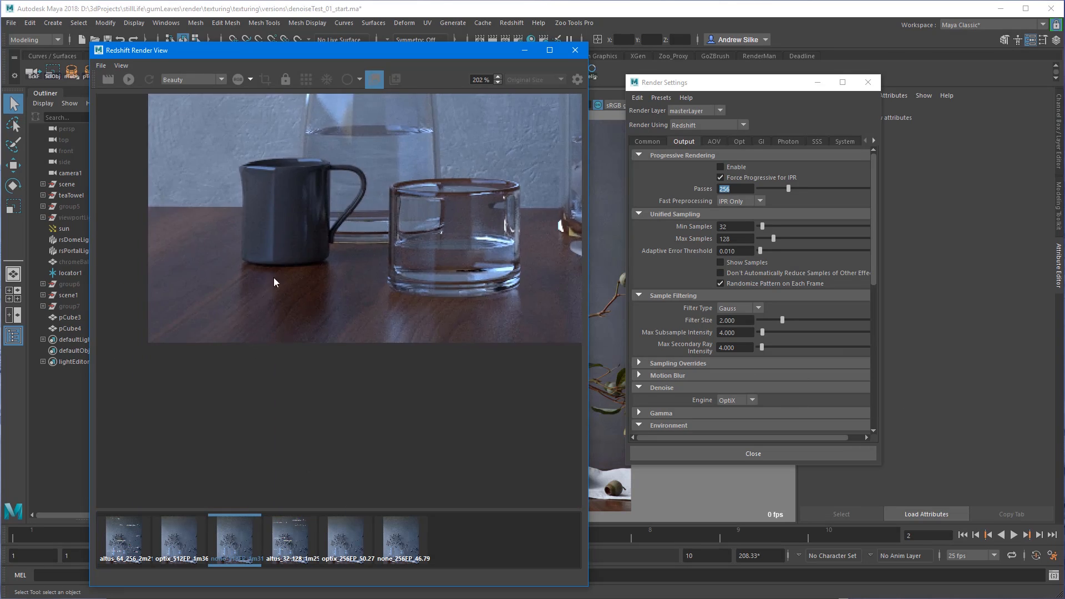
{"action": "right_click_drag", "start_coordinate": [319, 245], "coordinate": [291, 391], "text": "alt"}
{"action": "middle_click_drag", "start_coordinate": [291, 390], "coordinate": [362, 335], "text": "alt"}
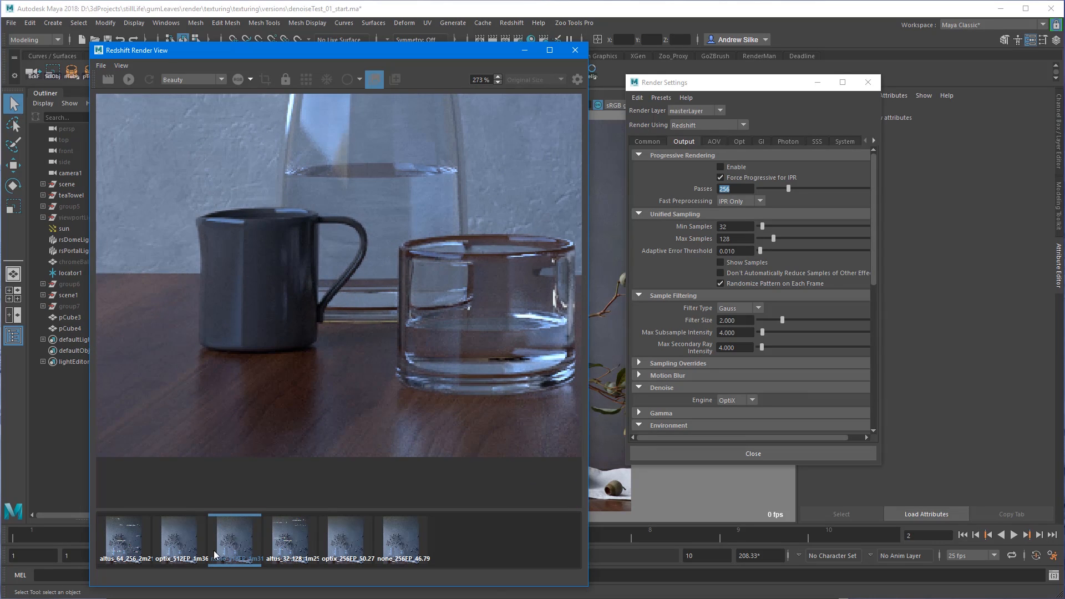
Step: Check the undenoised 512-pass snapshot's full name again and redisplay that snapshot
{"action": "left_click", "coordinate": [235, 560]}
{"action": "left_click", "coordinate": [254, 560]}
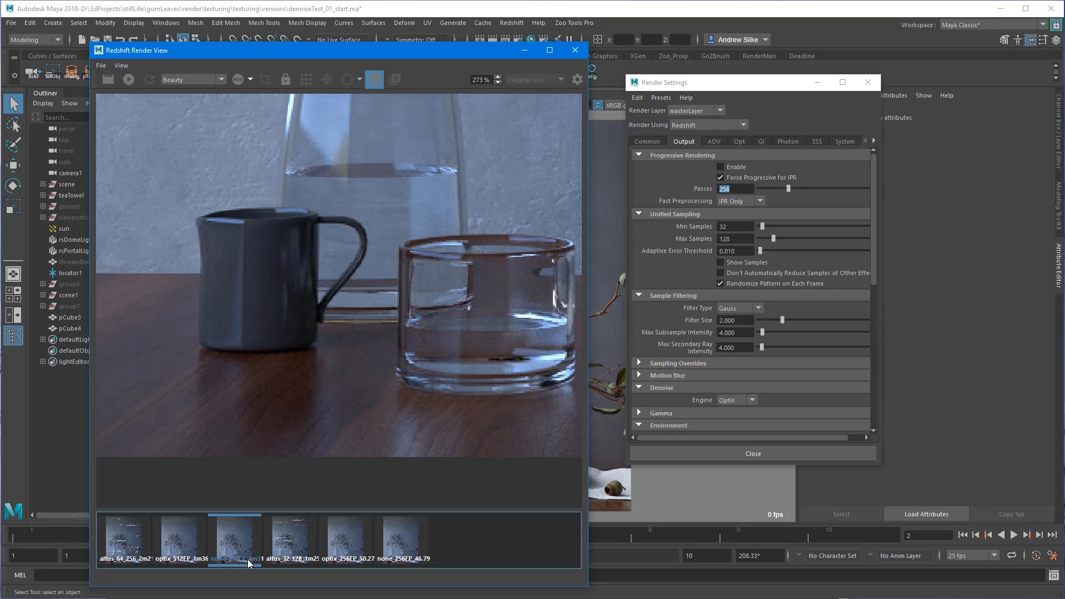
{"action": "double_click", "coordinate": [247, 560]}
{"action": "mouse_move", "coordinate": [247, 536]}
{"action": "left_mouse_down"}
{"action": "mouse_move", "coordinate": [262, 536]}
{"action": "mouse_move", "coordinate": [243, 536]}
{"action": "left_mouse_up"}
{"action": "left_click", "coordinate": [492, 547]}
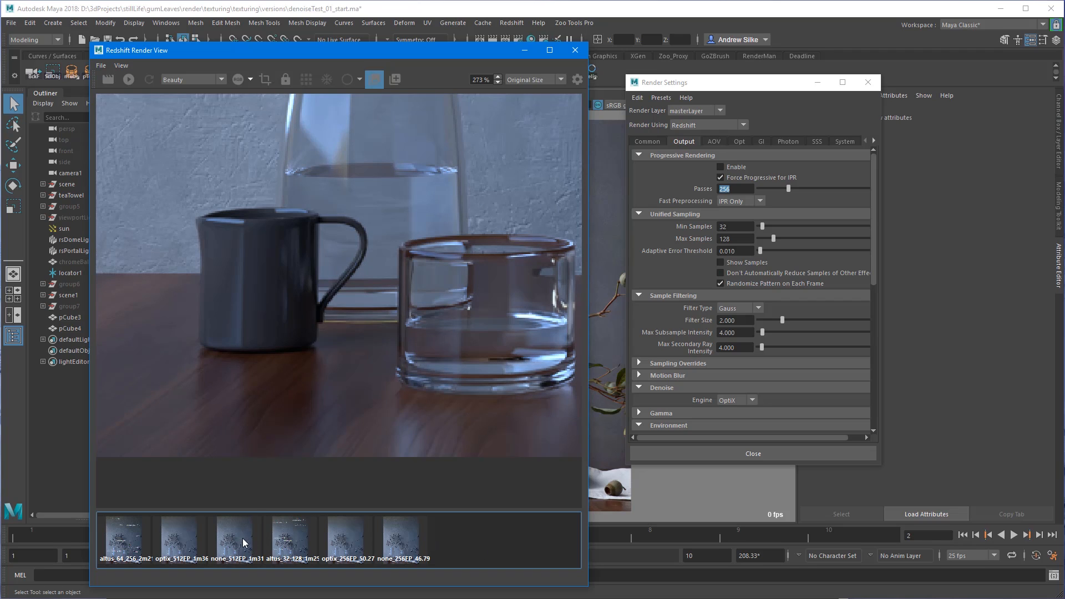
{"action": "left_click", "coordinate": [244, 543]}
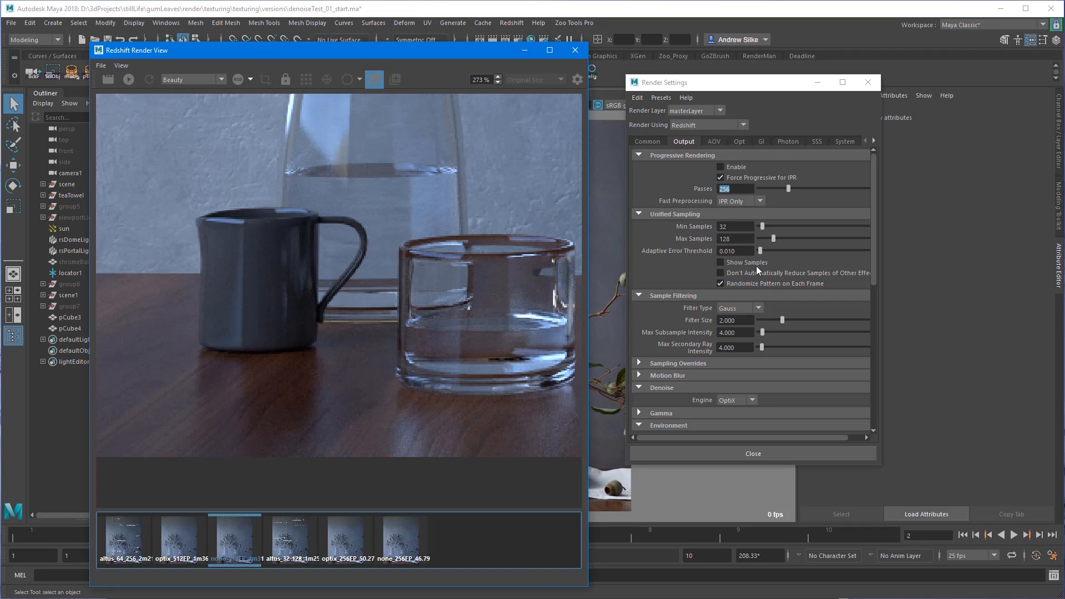
Step: Set the render view zoom to 100% and display the OptiX 512-pass snapshot
{"action": "middle_click_drag", "start_coordinate": [365, 226], "coordinate": [309, 414]}
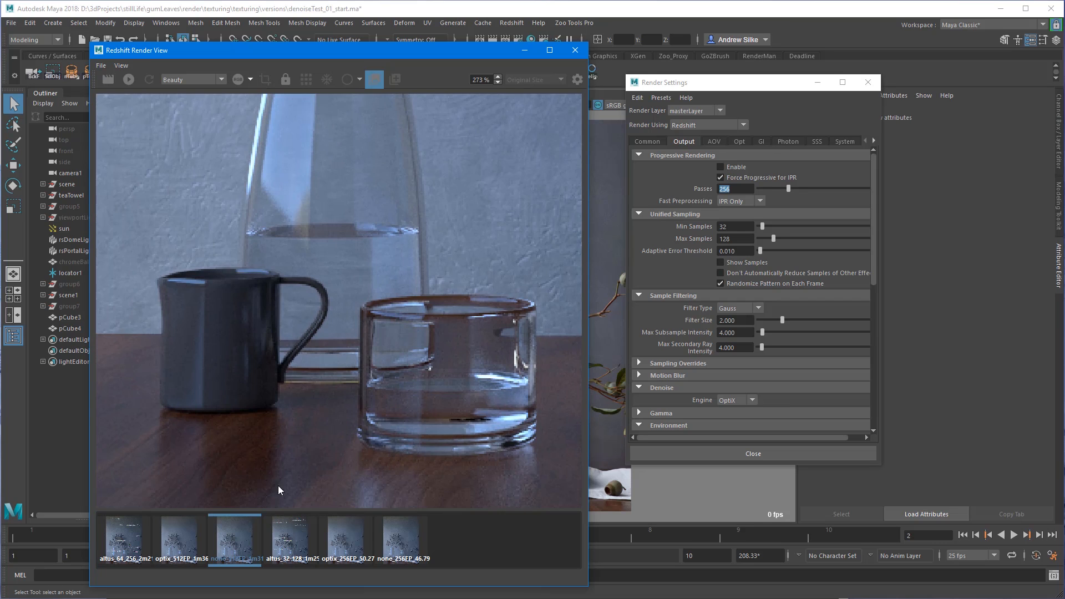
{"action": "scroll", "coordinate": [388, 261], "scroll_direction": "down", "scroll_amount": 1}
{"action": "middle_click_drag", "start_coordinate": [388, 261], "coordinate": [327, 291]}
{"action": "scroll", "coordinate": [236, 248], "scroll_direction": "down", "scroll_amount": 7}
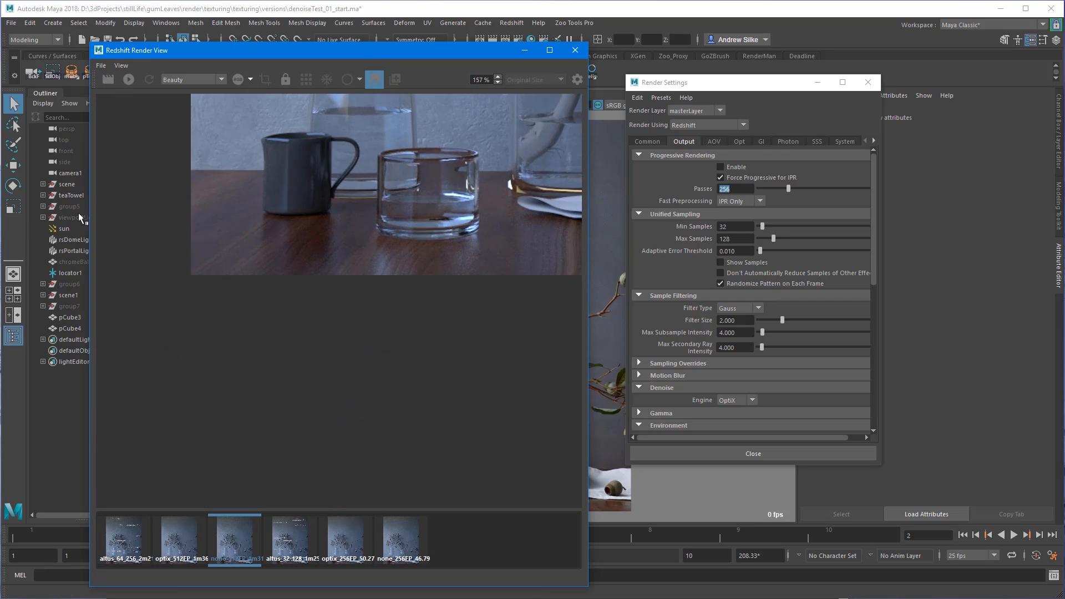
{"action": "middle_click_drag", "start_coordinate": [274, 201], "coordinate": [221, 265]}
{"action": "left_click_drag", "start_coordinate": [487, 80], "coordinate": [442, 83]}
{"action": "type", "text": "100"}
{"action": "key", "text": "Return"}
{"action": "left_click", "coordinate": [182, 525]}
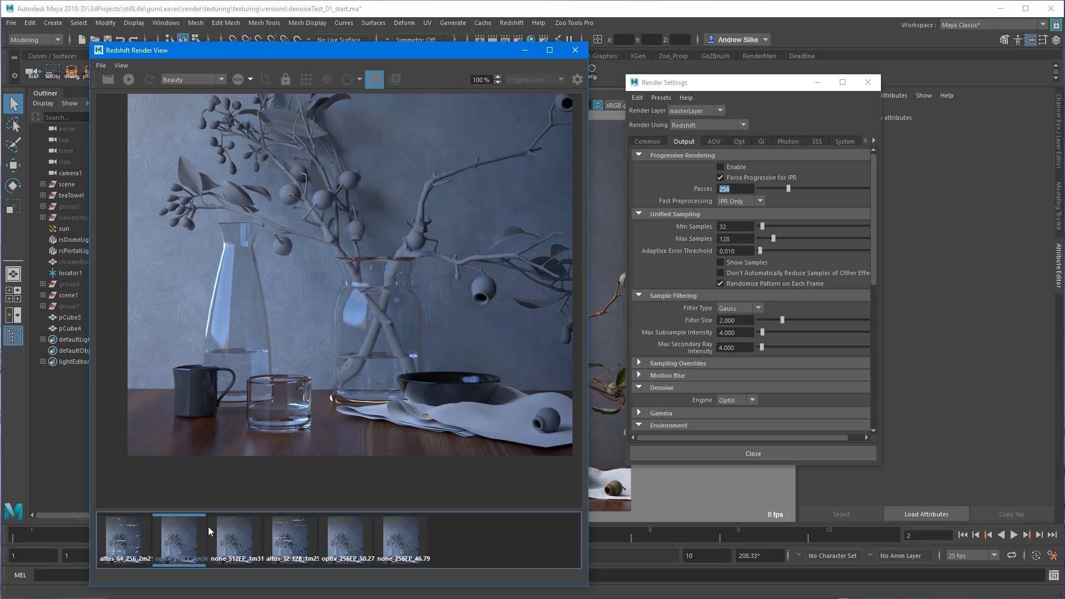
Step: Compare the upper wall texture and branches between the OptiX and undenoised 512-pass snapshots
{"action": "middle_click_drag", "start_coordinate": [349, 246], "coordinate": [283, 462]}
{"action": "middle_click_drag", "start_coordinate": [329, 308], "coordinate": [346, 351]}
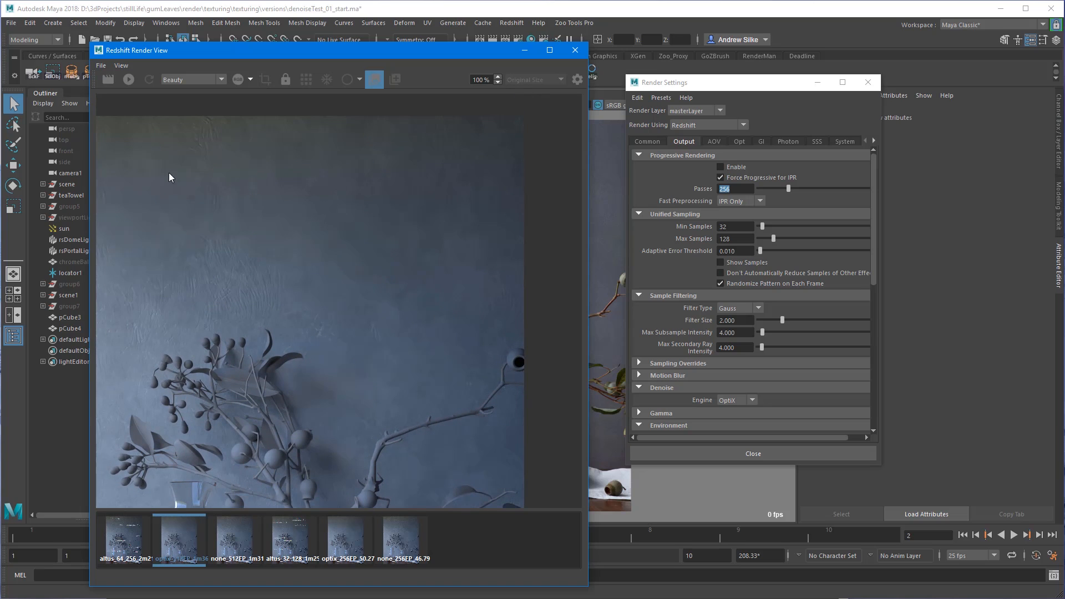
{"action": "middle_click_drag", "start_coordinate": [165, 176], "coordinate": [188, 197]}
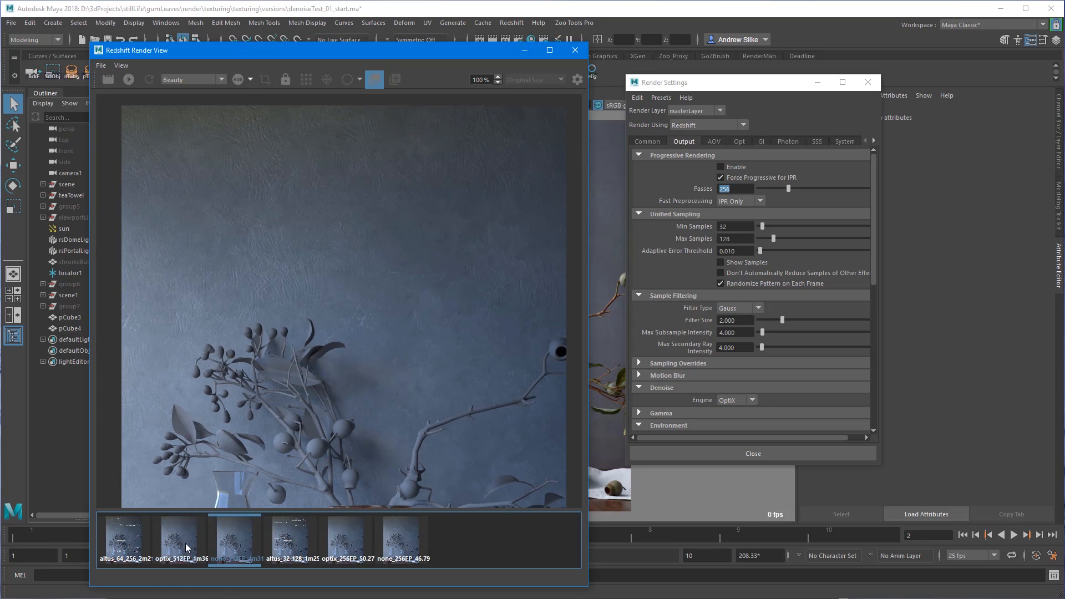
{"action": "left_click", "coordinate": [225, 538]}
{"action": "left_click", "coordinate": [199, 541]}
{"action": "left_click", "coordinate": [231, 542]}
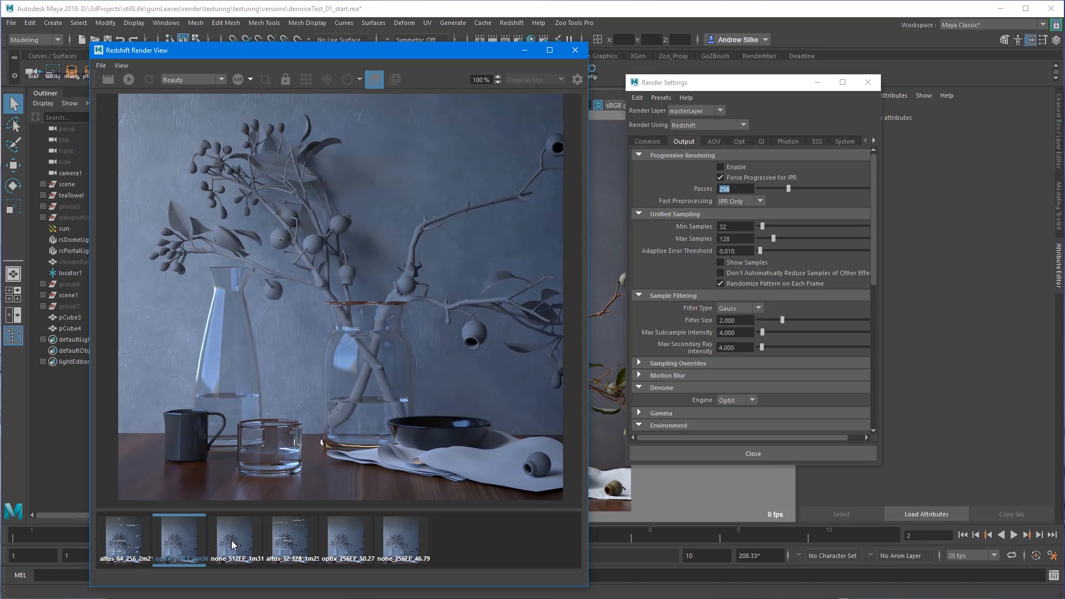
Step: Display the Altus 64-256 snapshot and read the render time in its full name
{"action": "left_click", "coordinate": [128, 553]}
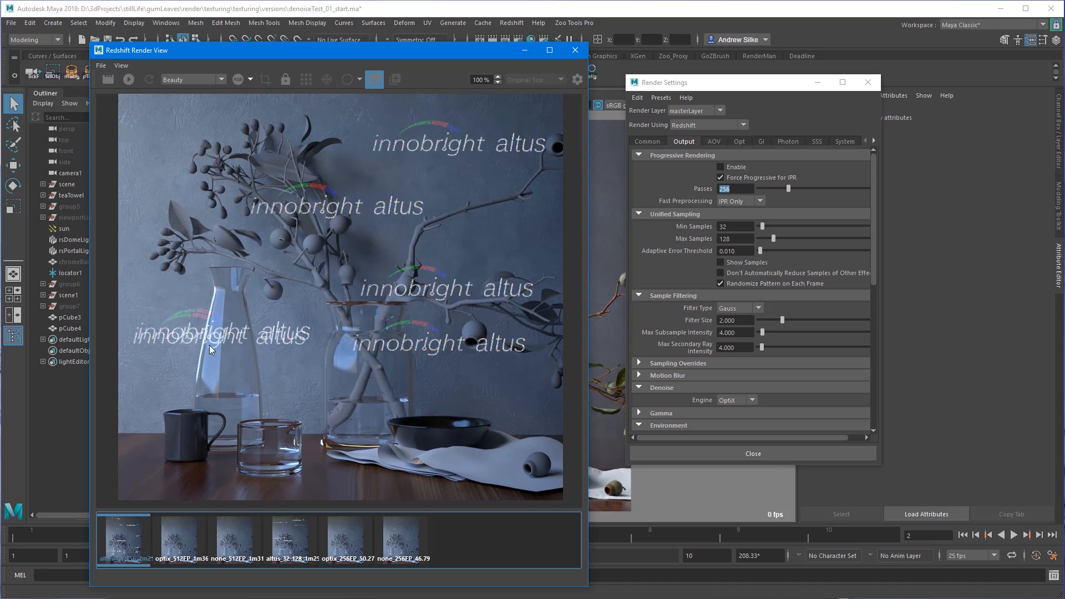
{"action": "double_click", "coordinate": [134, 559]}
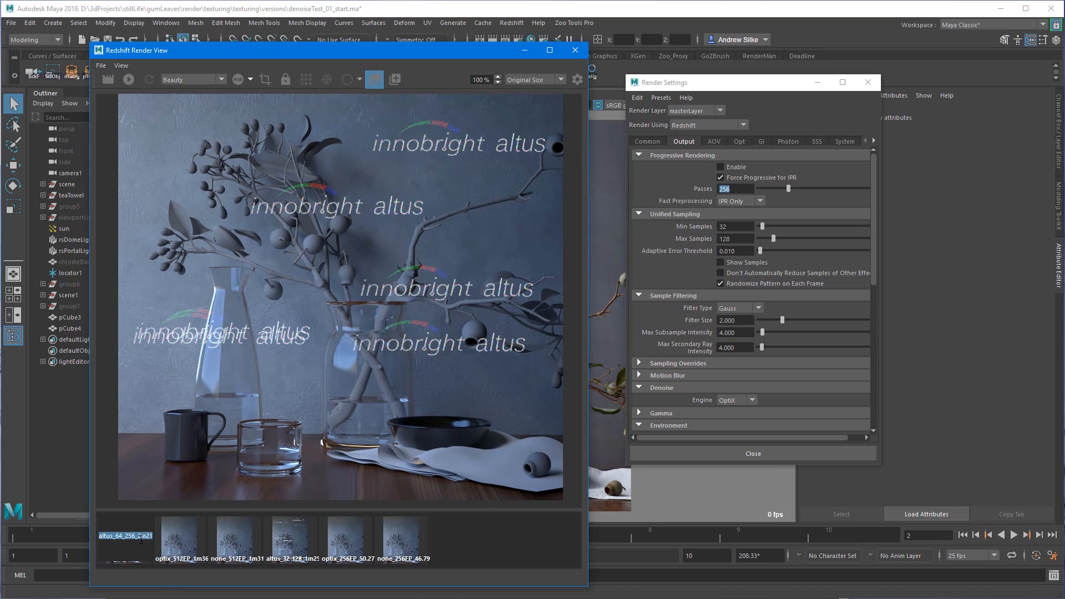
{"action": "left_click", "coordinate": [188, 556]}
{"action": "left_click", "coordinate": [134, 552]}
Step: Compare the wall, leaves and berries between the Altus 64-256 and undenoised 512-pass snapshots
{"action": "middle_click_drag", "start_coordinate": [311, 341], "coordinate": [279, 456]}
{"action": "middle_click_drag", "start_coordinate": [381, 354], "coordinate": [398, 388], "text": "alt"}
{"action": "right_click_drag", "start_coordinate": [373, 392], "coordinate": [888, 297], "text": "alt"}
{"action": "left_click", "coordinate": [241, 544]}
{"action": "left_click", "coordinate": [134, 539]}
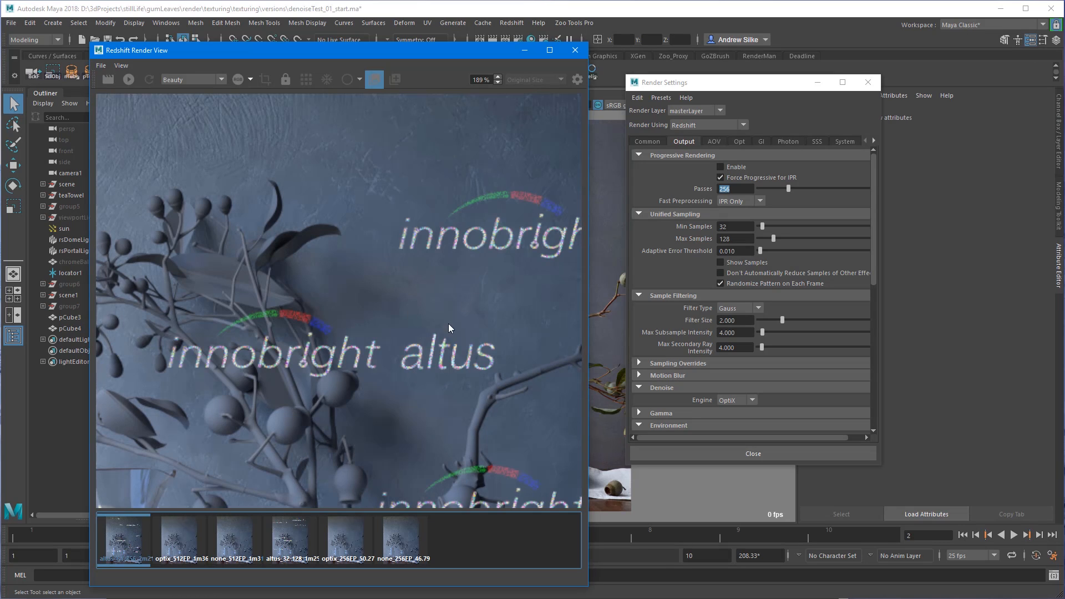
{"action": "middle_click_drag", "start_coordinate": [468, 387], "coordinate": [366, 309], "text": "alt"}
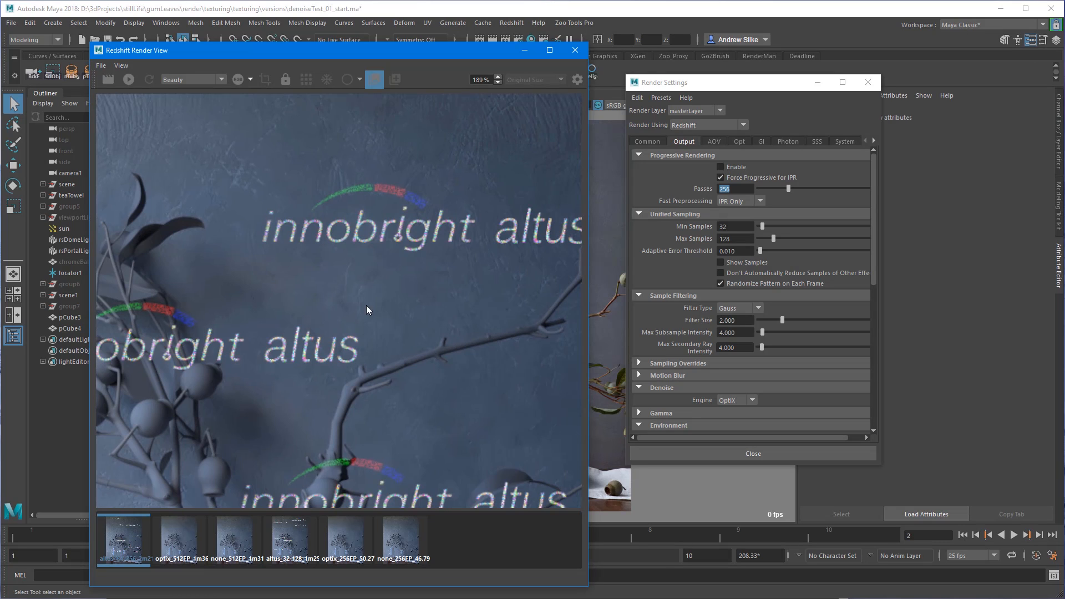
{"action": "left_click", "coordinate": [238, 536]}
Step: Compare the shadowed wall between the berries and the bare branch in the undenoised 512-pass and Altus 64-256 snapshots
{"action": "middle_click_drag", "start_coordinate": [311, 438], "coordinate": [351, 321], "text": "alt"}
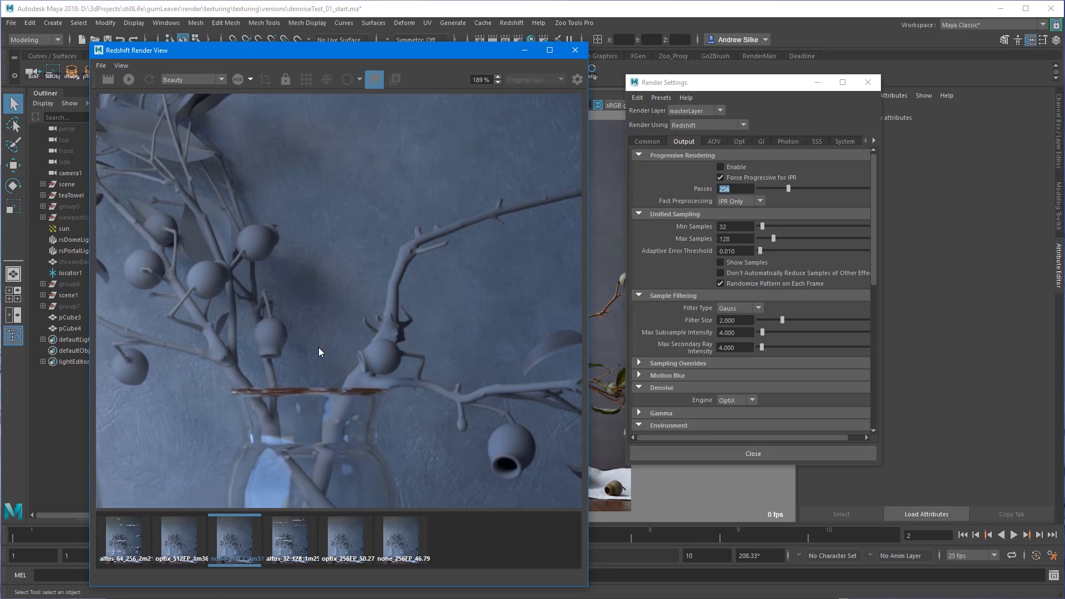
{"action": "middle_click_drag", "start_coordinate": [475, 314], "coordinate": [449, 515], "text": "alt"}
{"action": "middle_click_drag", "start_coordinate": [375, 443], "coordinate": [380, 297], "text": "alt"}
{"action": "right_click_drag", "start_coordinate": [381, 297], "coordinate": [504, 290], "text": "alt"}
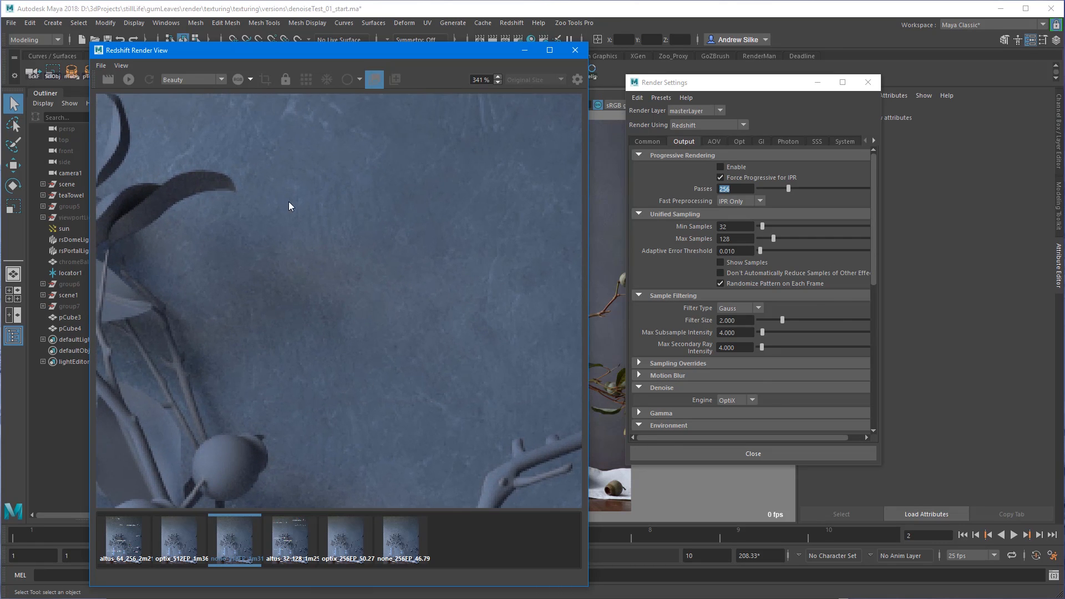
{"action": "left_click", "coordinate": [138, 542]}
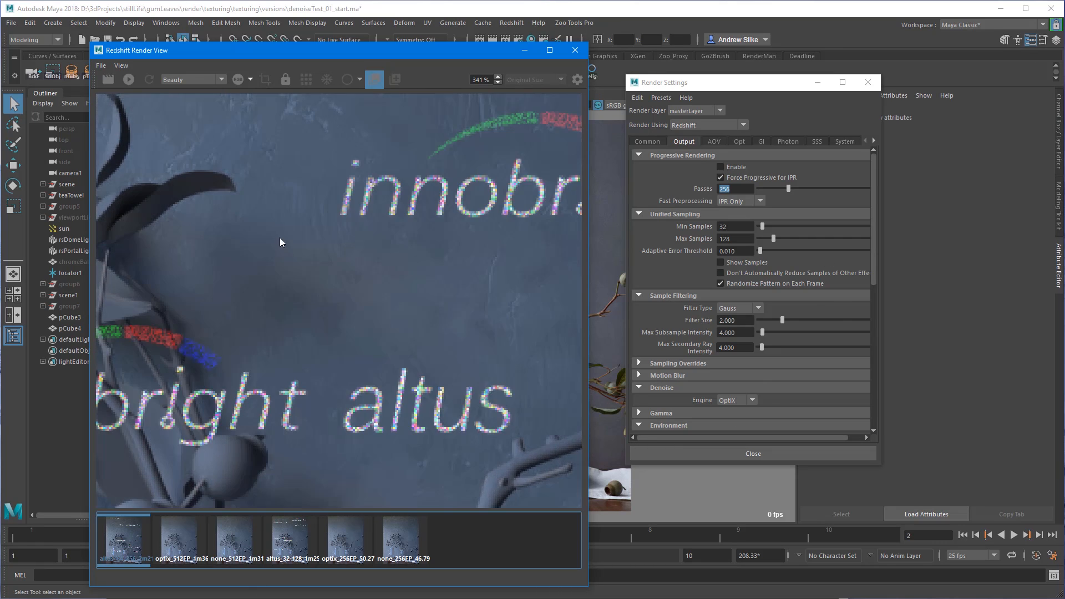
{"action": "middle_click_drag", "start_coordinate": [308, 217], "coordinate": [317, 291], "text": "alt"}
{"action": "scroll", "coordinate": [349, 291], "scroll_direction": "down", "scroll_amount": 8}
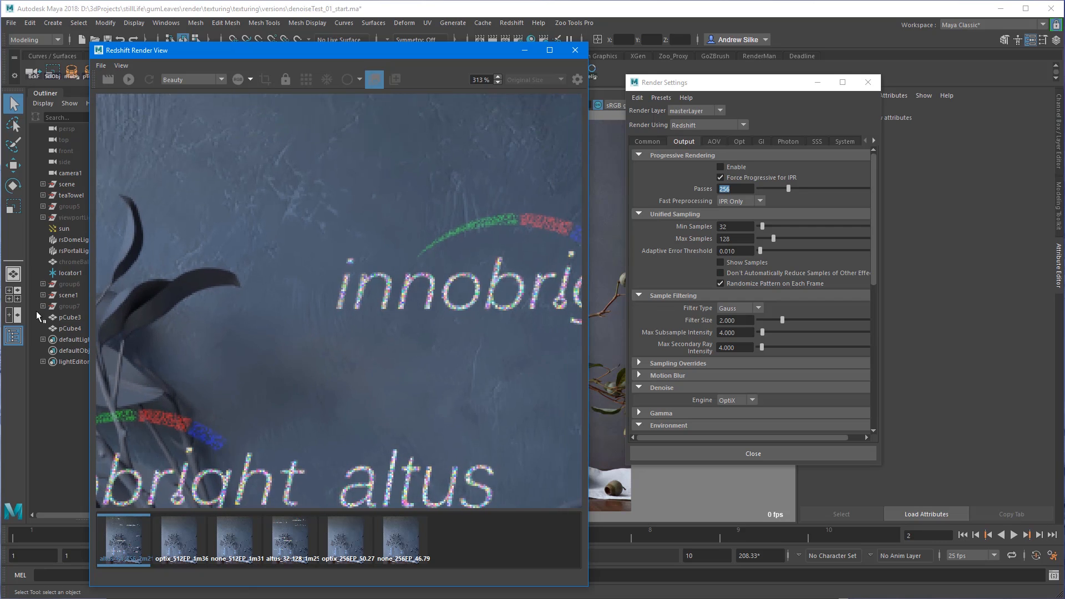
{"action": "scroll", "coordinate": [348, 291], "scroll_direction": "down", "scroll_amount": 4}
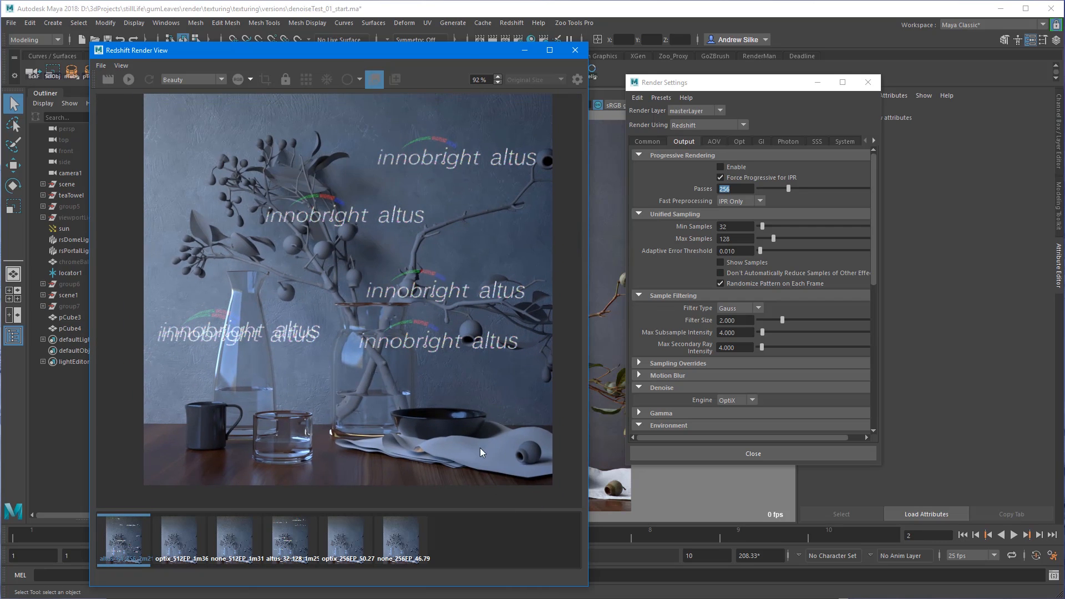
Step: Examine the mug, water glass, vases and cloth up close in the Altus 64-256 snapshot
{"action": "scroll", "coordinate": [265, 481], "scroll_direction": "up", "scroll_amount": 8}
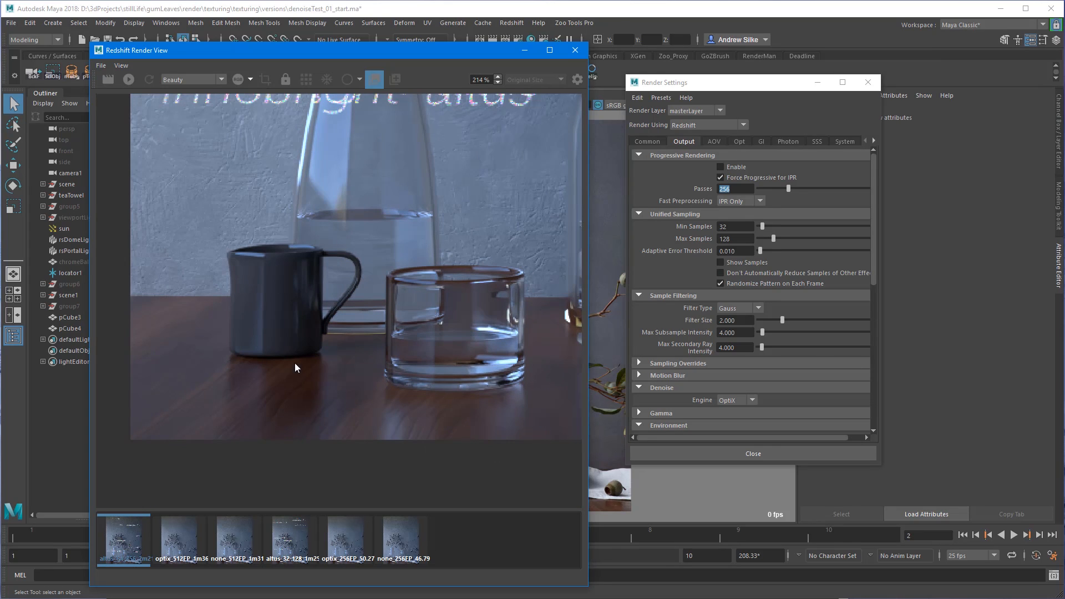
{"action": "middle_click_drag", "start_coordinate": [386, 298], "coordinate": [290, 355], "text": "alt"}
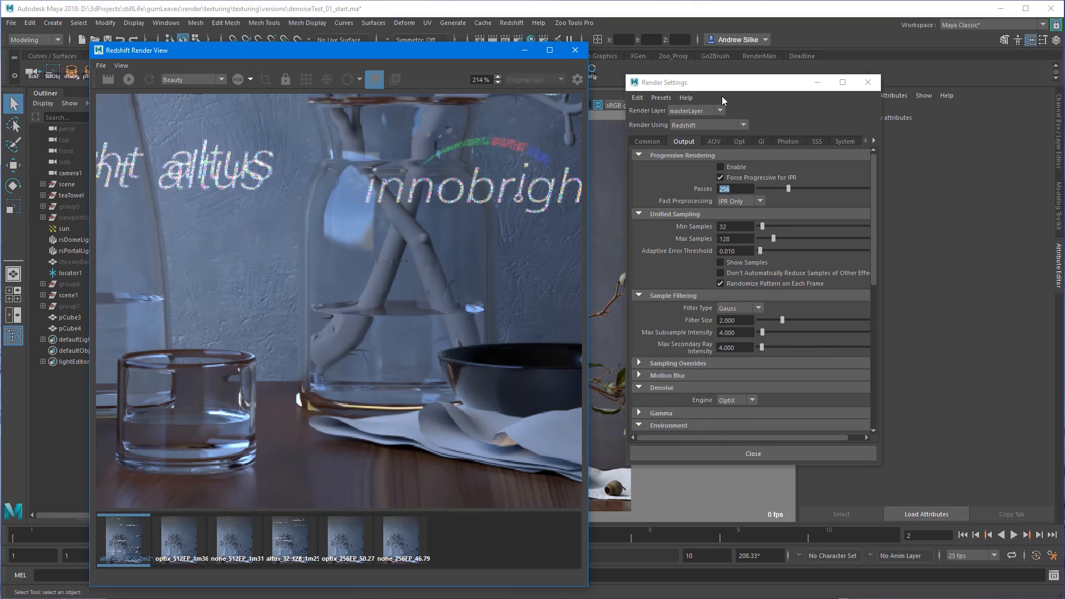
{"action": "middle_click_drag", "start_coordinate": [420, 386], "coordinate": [374, 464]}
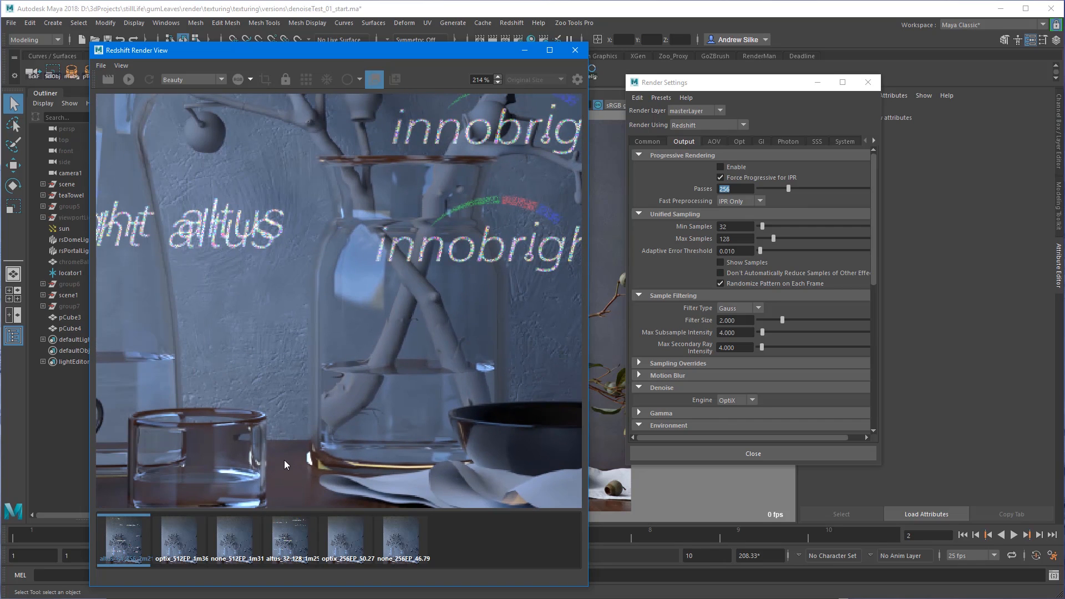
{"action": "middle_click_drag", "start_coordinate": [293, 470], "coordinate": [286, 414]}
{"action": "middle_click_drag", "start_coordinate": [410, 342], "coordinate": [214, 422]}
{"action": "middle_click_drag", "start_coordinate": [282, 388], "coordinate": [328, 447]}
Step: Set the render view zoom to 100% with the whole still life of the Altus 64-256 snapshot in view
{"action": "middle_click_drag", "start_coordinate": [235, 277], "coordinate": [468, 392]}
{"action": "scroll", "coordinate": [125, 337], "scroll_direction": "down", "scroll_amount": 4}
{"action": "middle_click_drag", "start_coordinate": [252, 341], "coordinate": [353, 335]}
{"action": "scroll", "coordinate": [377, 388], "scroll_direction": "down", "scroll_amount": 3}
{"action": "scroll", "coordinate": [371, 293], "scroll_direction": "down", "scroll_amount": 1}
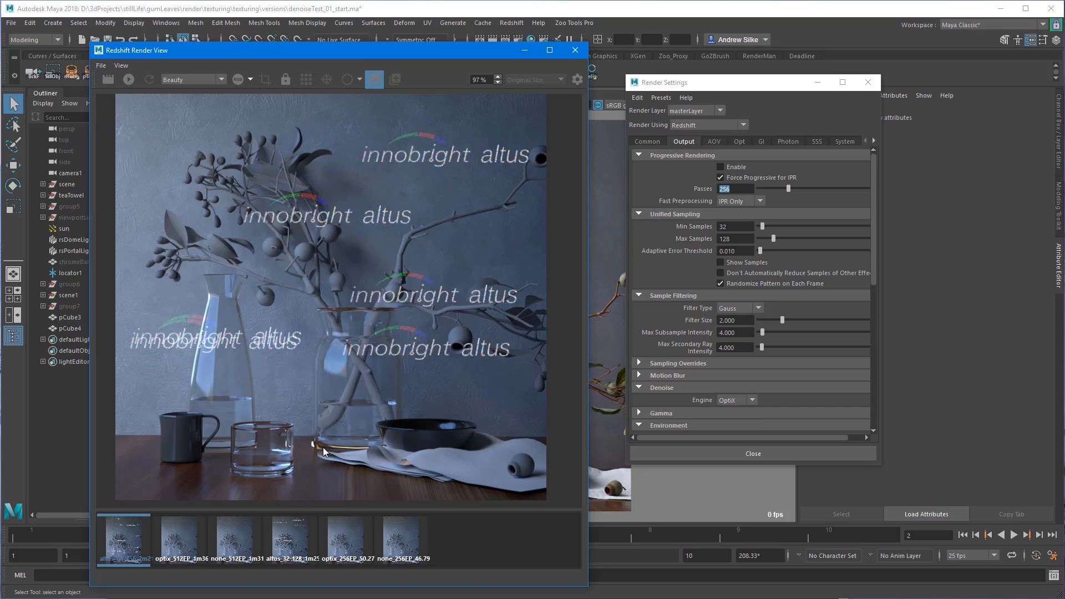
{"action": "left_click_drag", "start_coordinate": [487, 79], "coordinate": [459, 78]}
{"action": "key", "text": "Return"}
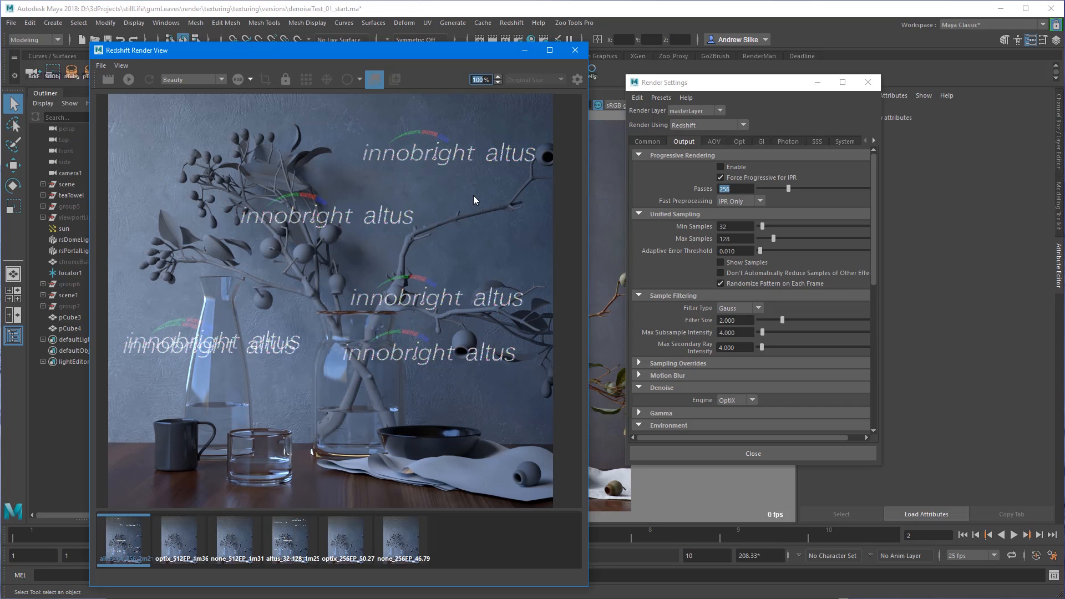